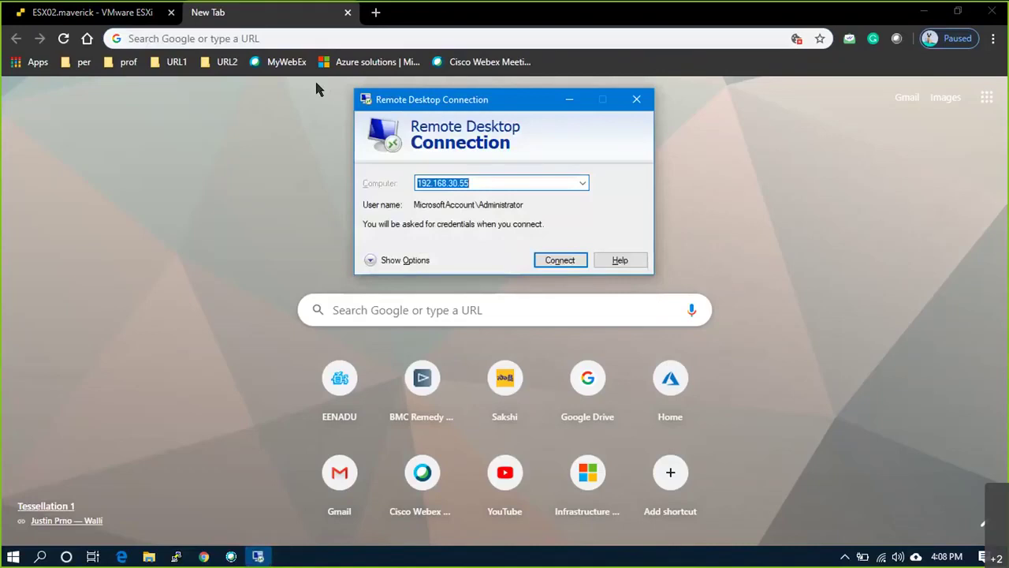
- Connect to the remote desktop at 192.168.30.55 by entering the administrator account password
{"action": "type", "text": "•••••••••"}
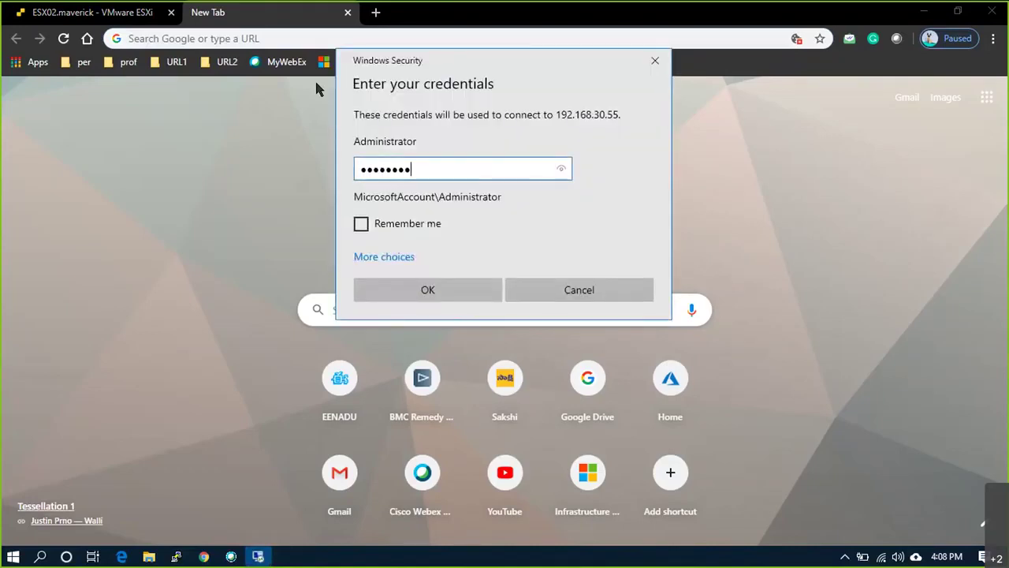
{"action": "key", "text": "Return"}
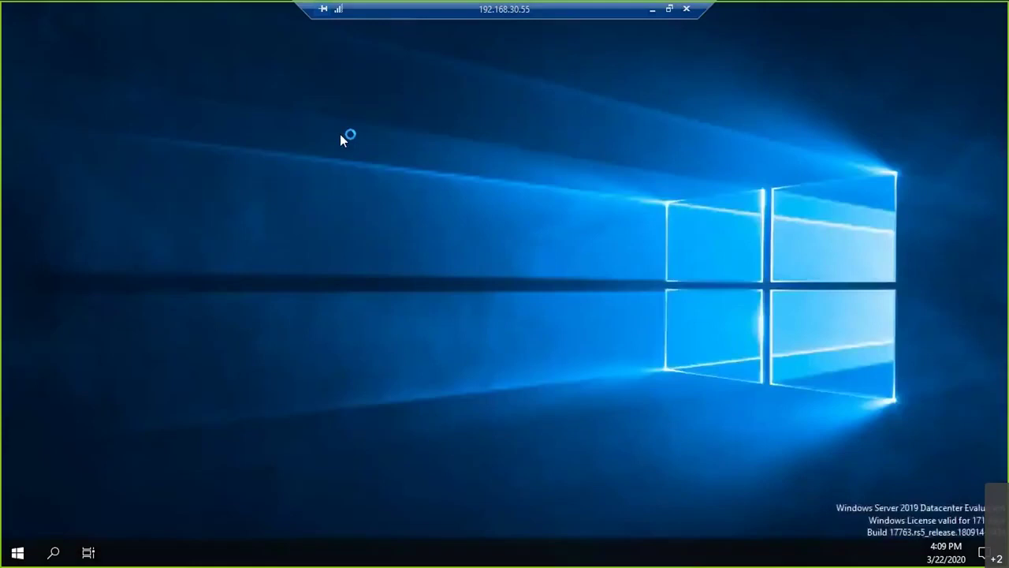
- Open Google Chrome on the remote server, dismiss the default browser notice and load the bookmarked vSphere Login page in a new tab
{"action": "double_click", "coordinate": [28, 327]}
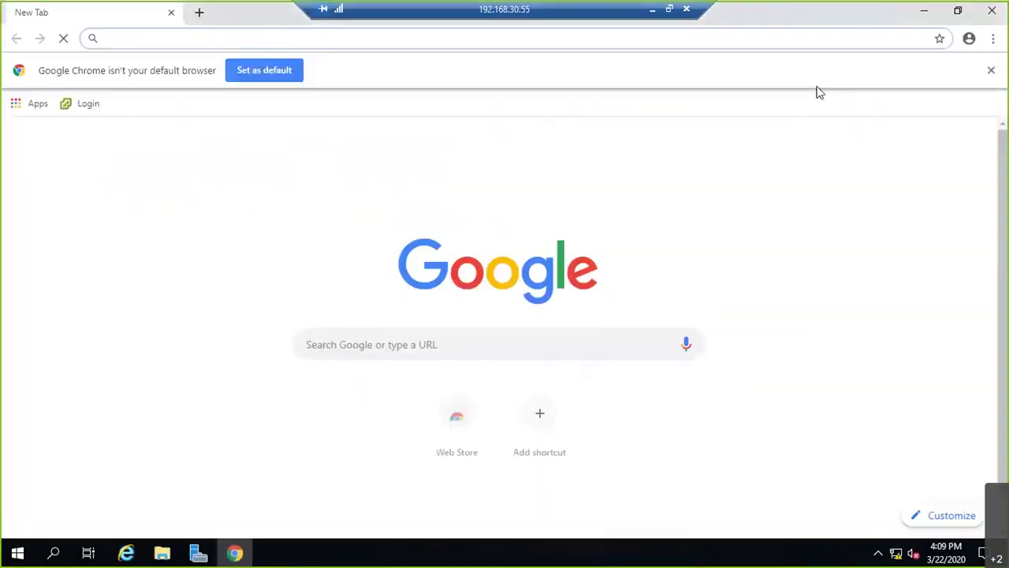
{"action": "left_click", "coordinate": [992, 73]}
{"action": "left_click", "coordinate": [87, 68]}
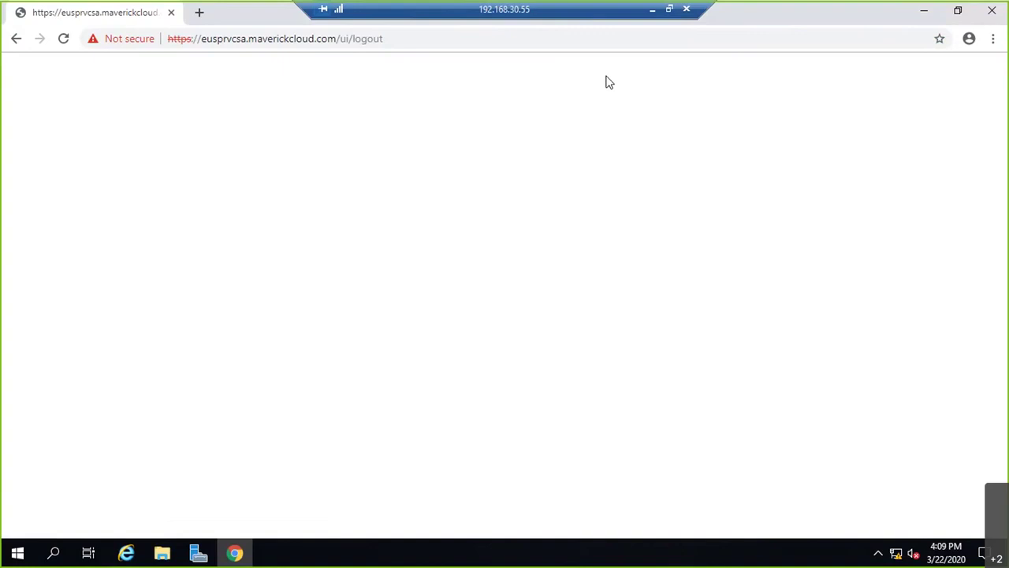
{"action": "left_click", "coordinate": [198, 16]}
{"action": "left_click", "coordinate": [87, 68]}
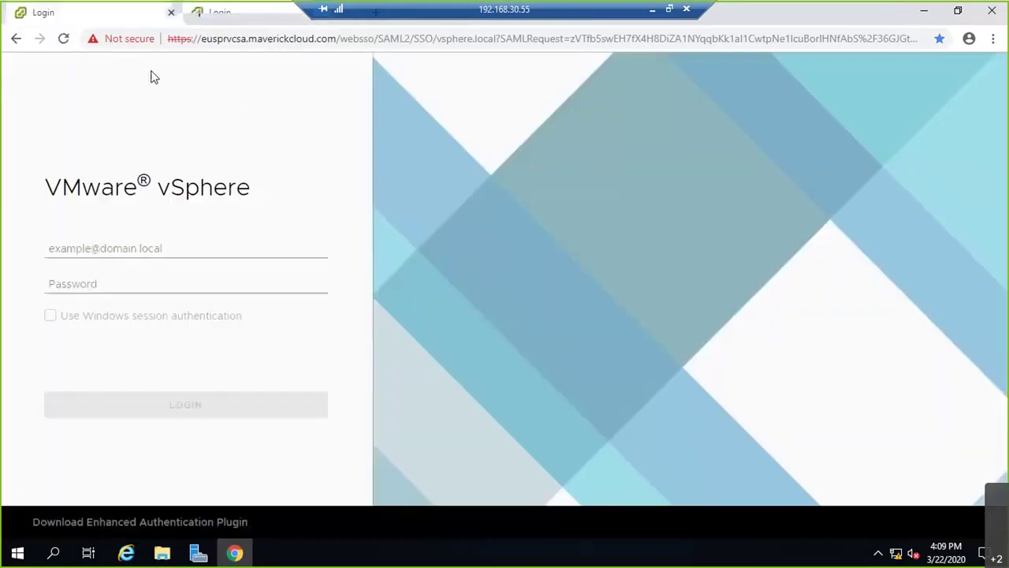
- Try to log in to VMware vSphere with the administrator user name and the account password
{"action": "left_click", "coordinate": [112, 248]}
{"action": "type", "text": "administrator@vsp"}
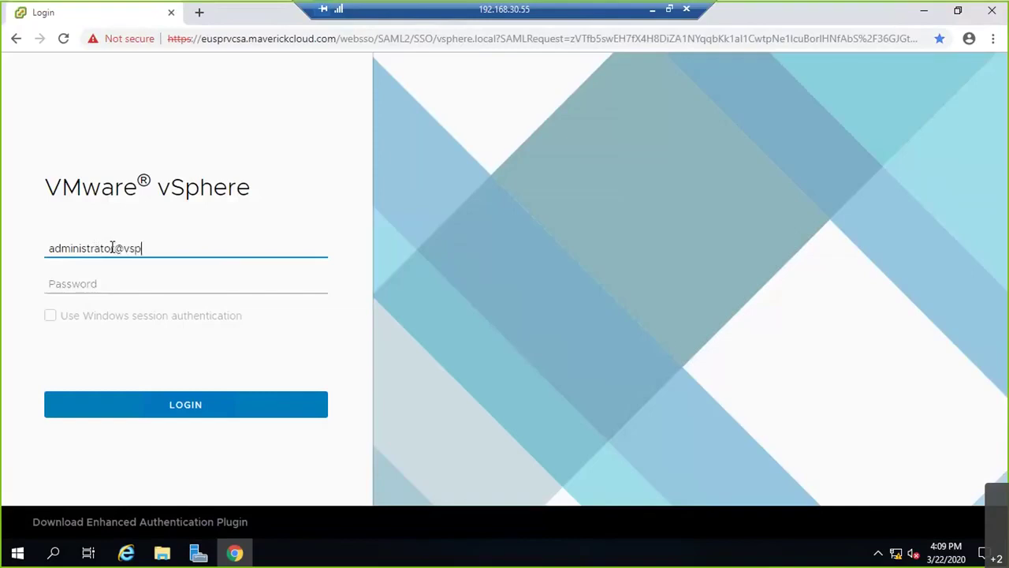
{"action": "type", "text": "here.local"}
{"action": "key", "text": "Tab"}
{"action": "type", "text": "*********"}
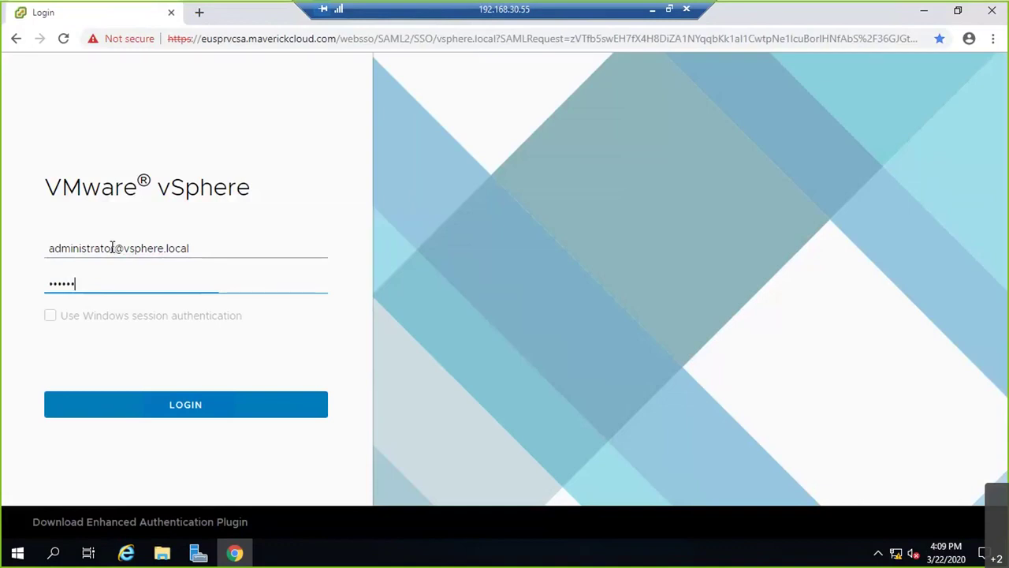
{"action": "key", "text": "Return"}
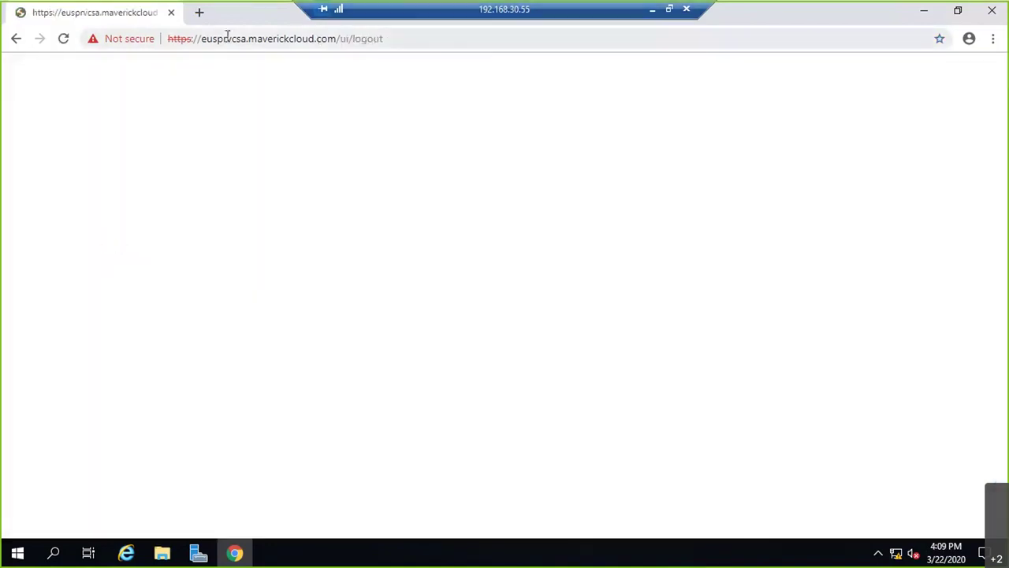
- Try to load the vSphere login page again from the Login bookmark in fresh browser tabs
{"action": "left_click", "coordinate": [199, 12]}
{"action": "left_click", "coordinate": [85, 67]}
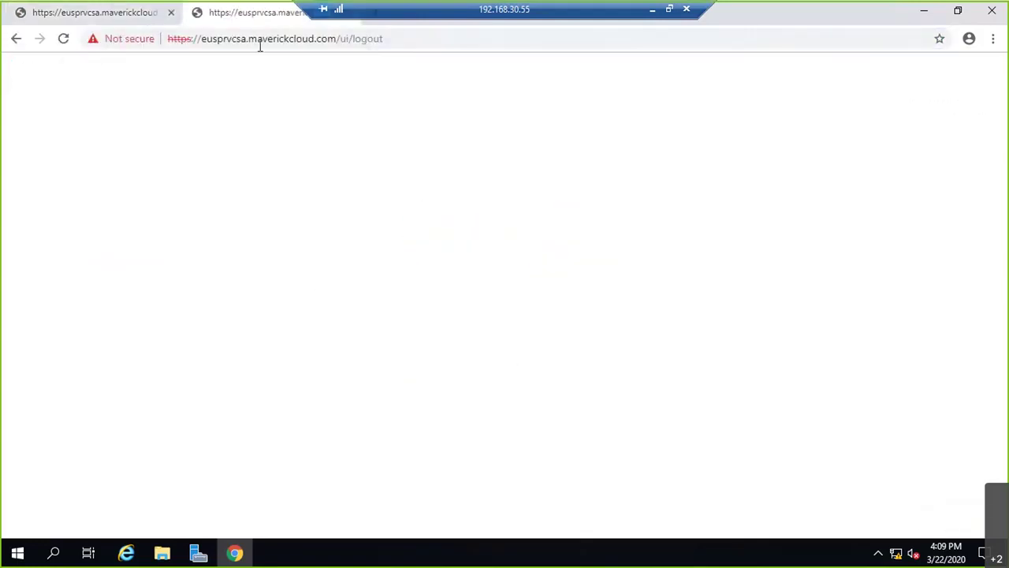
{"action": "left_click", "coordinate": [176, 18]}
{"action": "left_click", "coordinate": [171, 13]}
{"action": "key", "text": "ctrl+t"}
{"action": "left_click", "coordinate": [91, 67]}
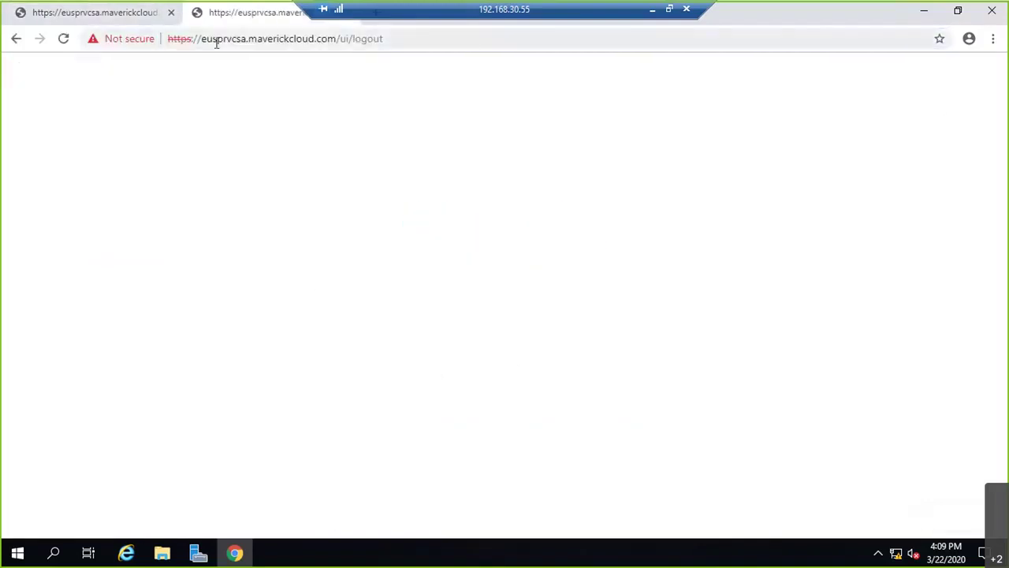
- Close the browser and Server Manager, then relaunch Google Chrome and open the vSphere Login shortcut
{"action": "left_click", "coordinate": [958, 10]}
{"action": "left_click", "coordinate": [762, 15]}
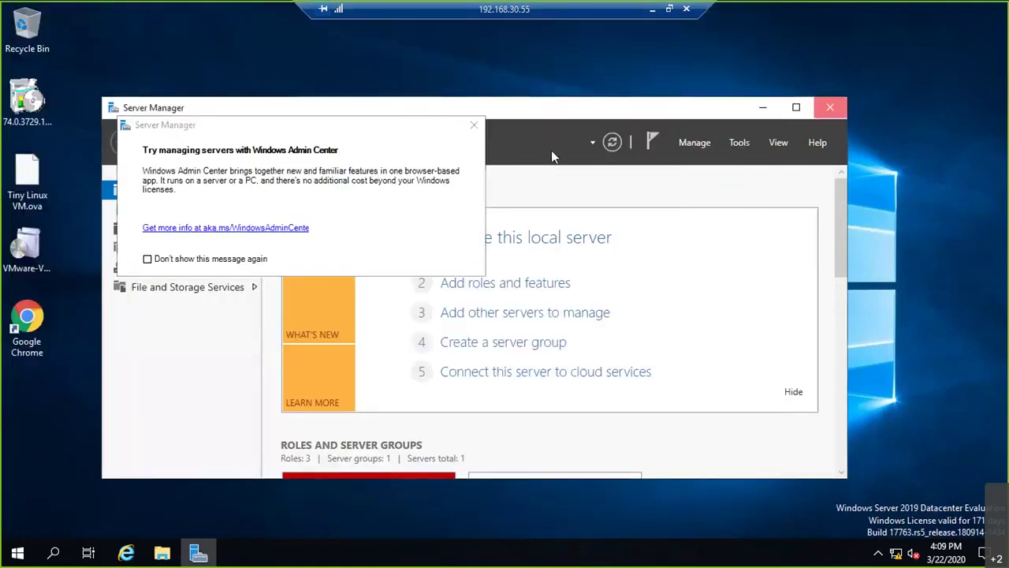
{"action": "left_click", "coordinate": [833, 108]}
{"action": "double_click", "coordinate": [32, 327]}
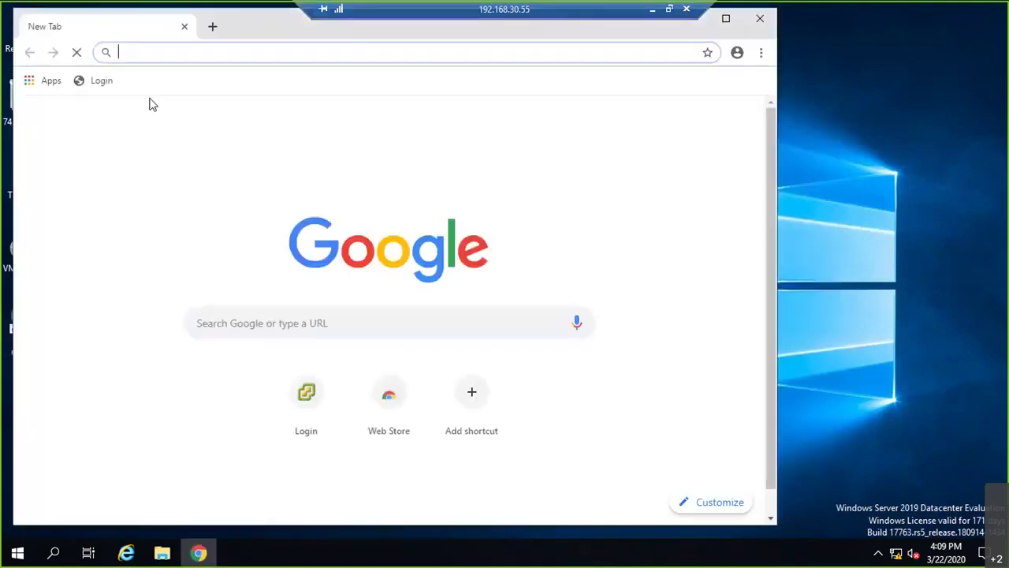
{"action": "left_click", "coordinate": [314, 404]}
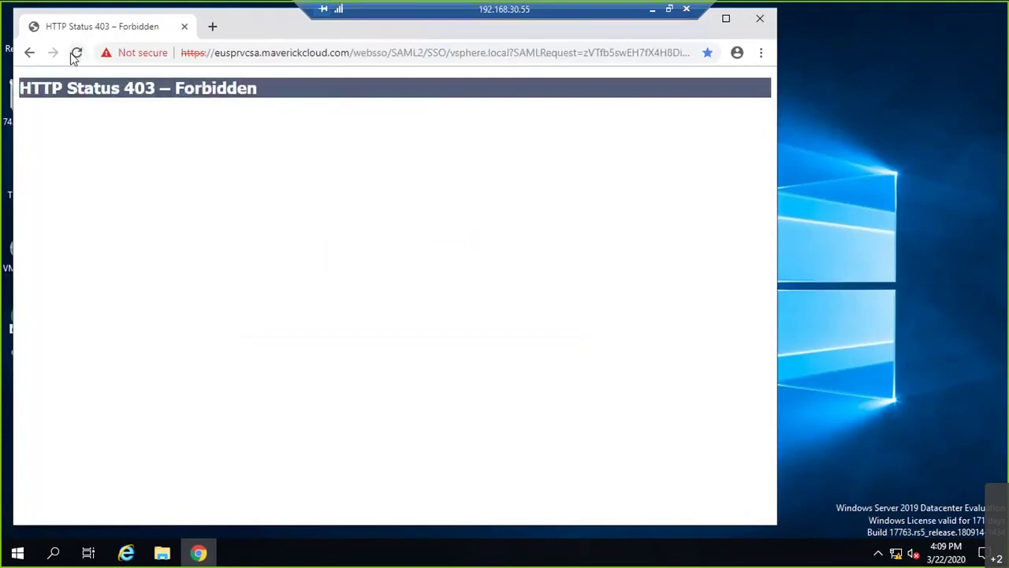
- Maximize the browser window and try the Login bookmark in a second tab
{"action": "double_click", "coordinate": [286, 31]}
{"action": "left_click", "coordinate": [198, 12]}
{"action": "left_click", "coordinate": [94, 69]}
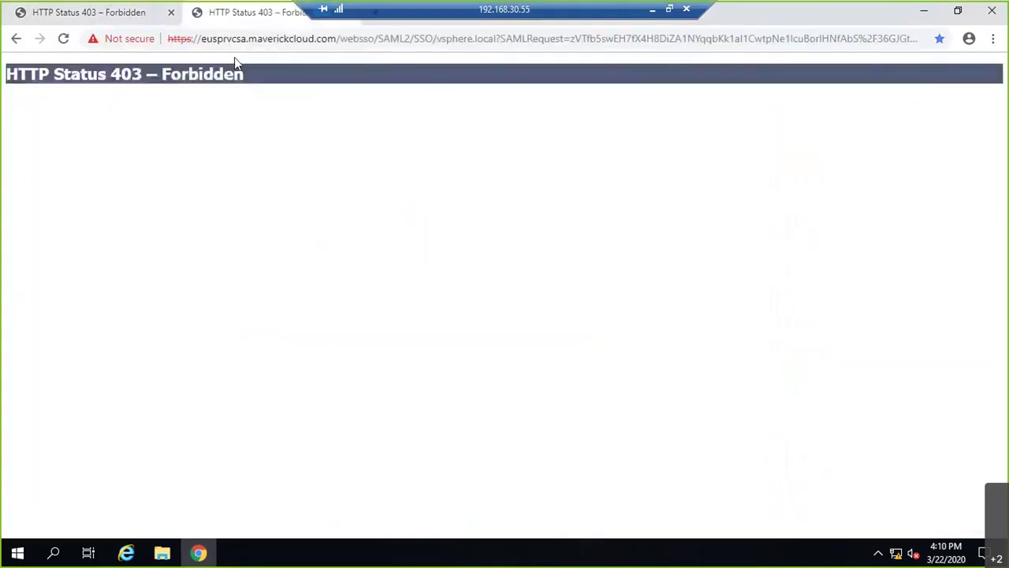
{"action": "left_click_drag", "start_coordinate": [337, 39], "coordinate": [67, 41]}
{"action": "key", "text": "ctrl+c"}
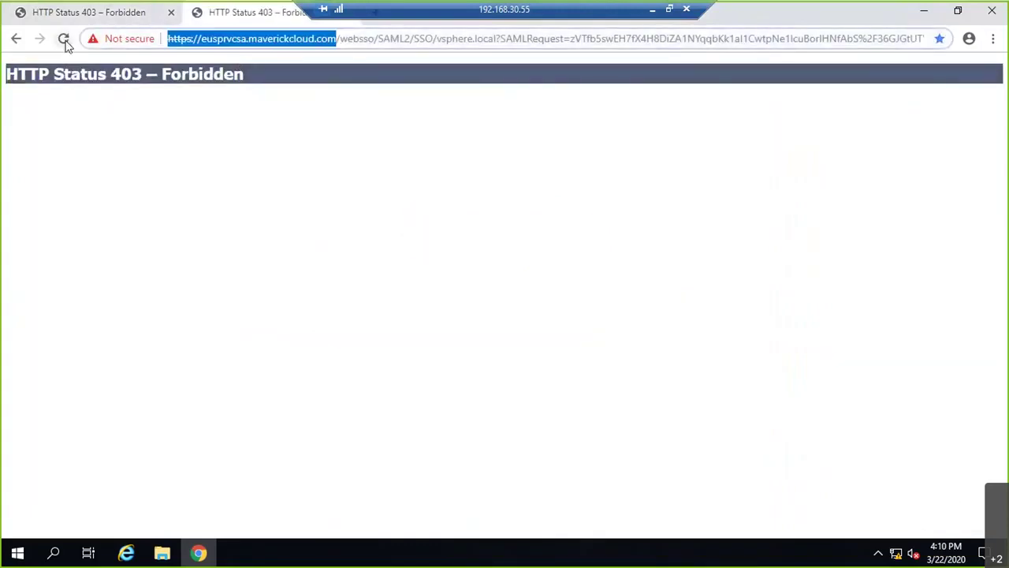
{"action": "key", "text": "BackSpace"}
{"action": "left_click", "coordinate": [212, 38]}
{"action": "key", "text": "ctrl+v"}
{"action": "key", "text": "ctrl+a"}
{"action": "key", "text": "ctrl+v"}
{"action": "type", "text": "/"}
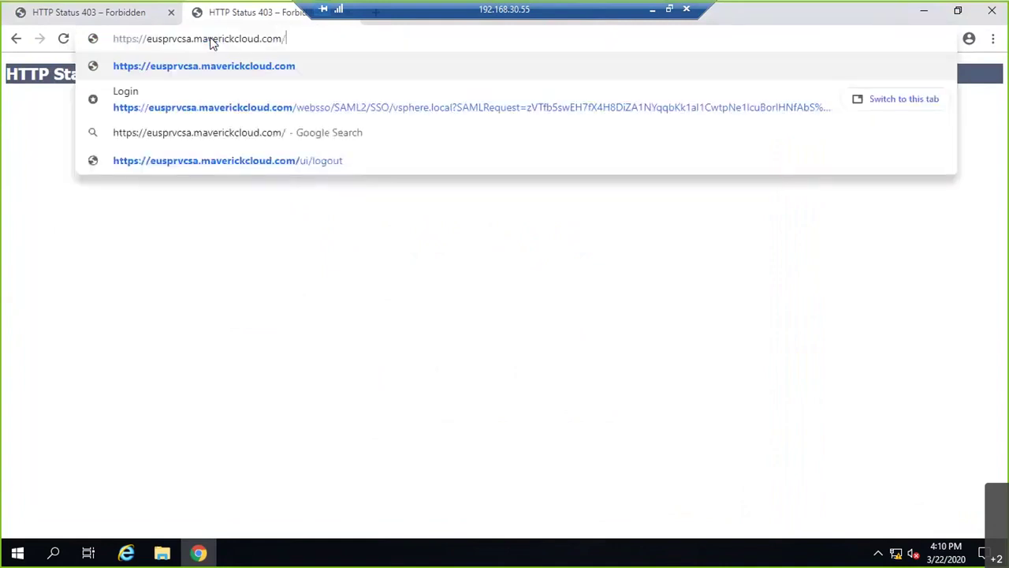
{"action": "type", "text": "ui"}
{"action": "key", "text": "Return"}
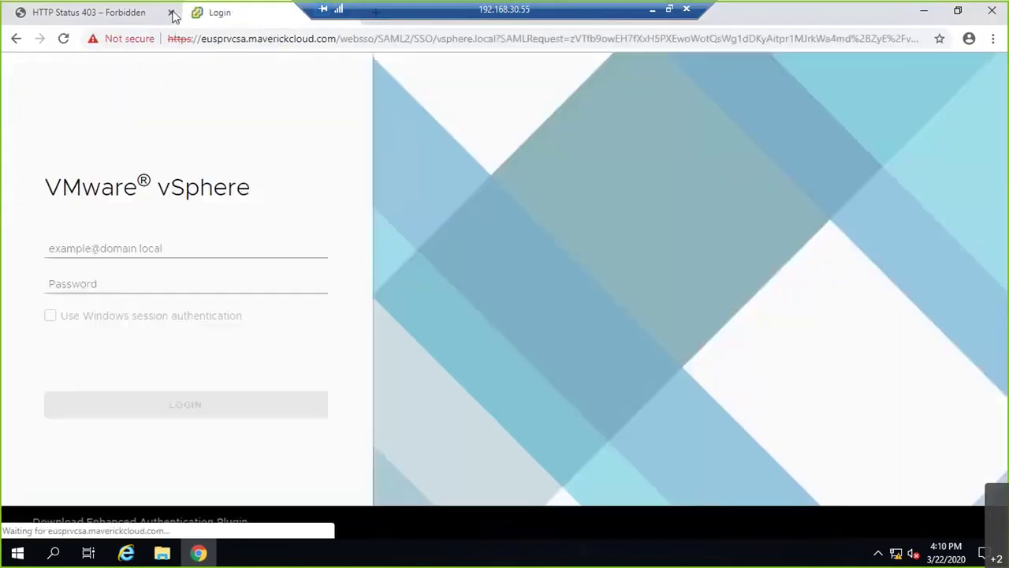
{"action": "left_click", "coordinate": [171, 14]}
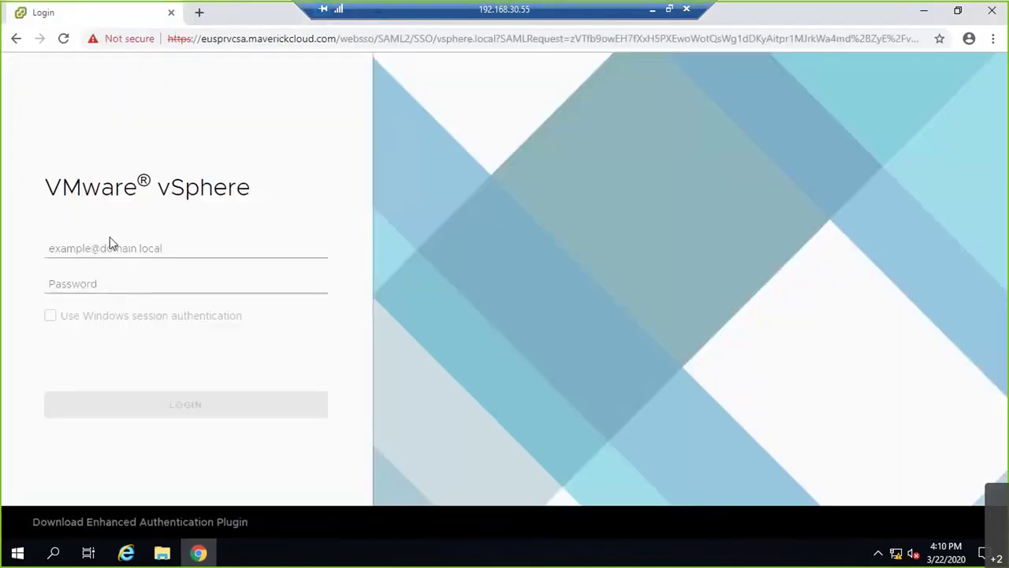
- Log in to the vSphere Client with the administrator user name and the account password
{"action": "left_click", "coordinate": [111, 246]}
{"action": "type", "text": "adm"}
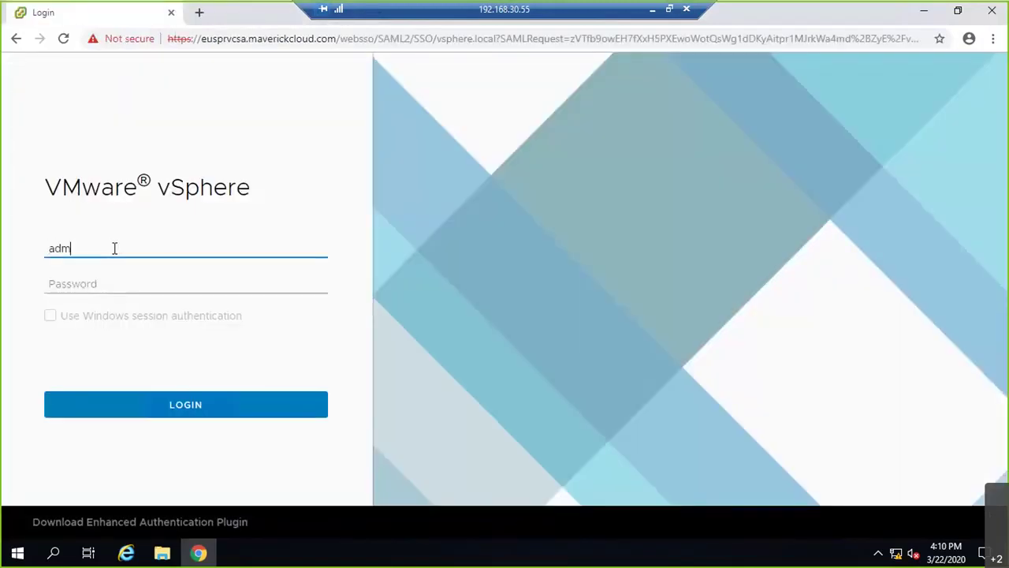
{"action": "type", "text": "inistrator@vsphere.local"}
{"action": "key", "text": "Tab"}
{"action": "type", "text": "*********"}
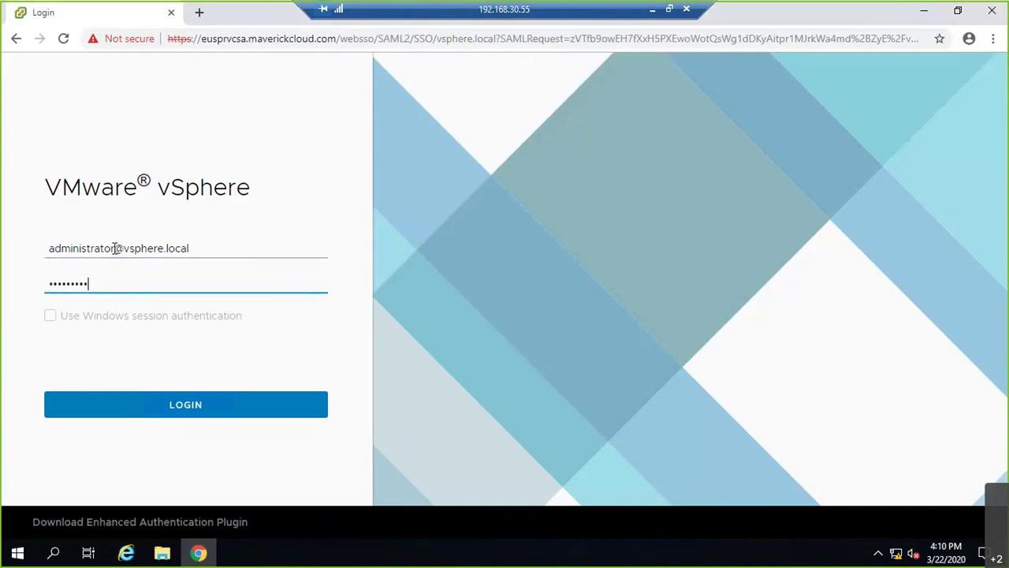
{"action": "left_click", "coordinate": [191, 408]}
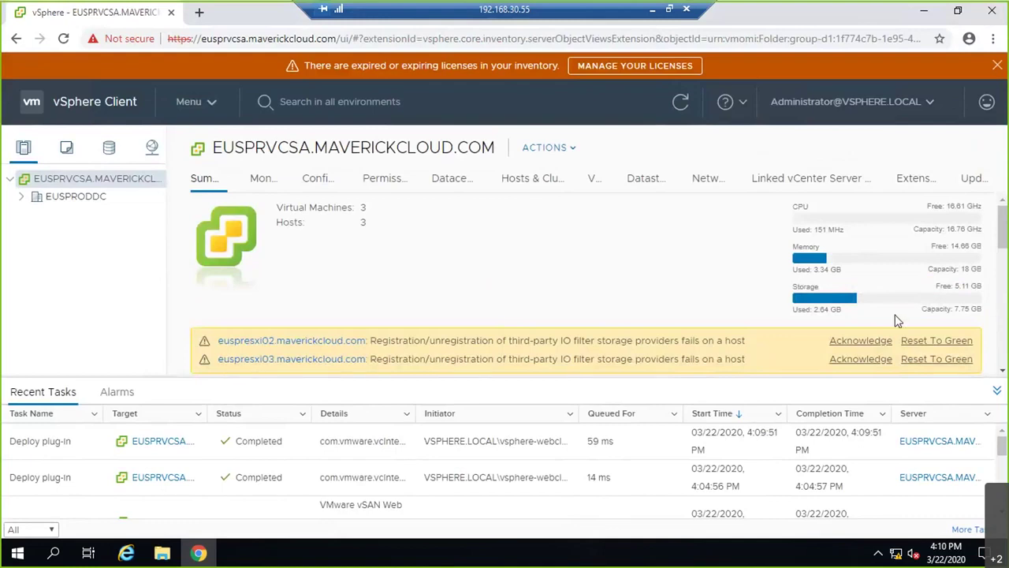
- Reset both ESXi host IO filter storage provider alarms to green and expand EUSPRODDC and PROD_Cluster1 in the inventory
{"action": "left_click", "coordinate": [964, 357]}
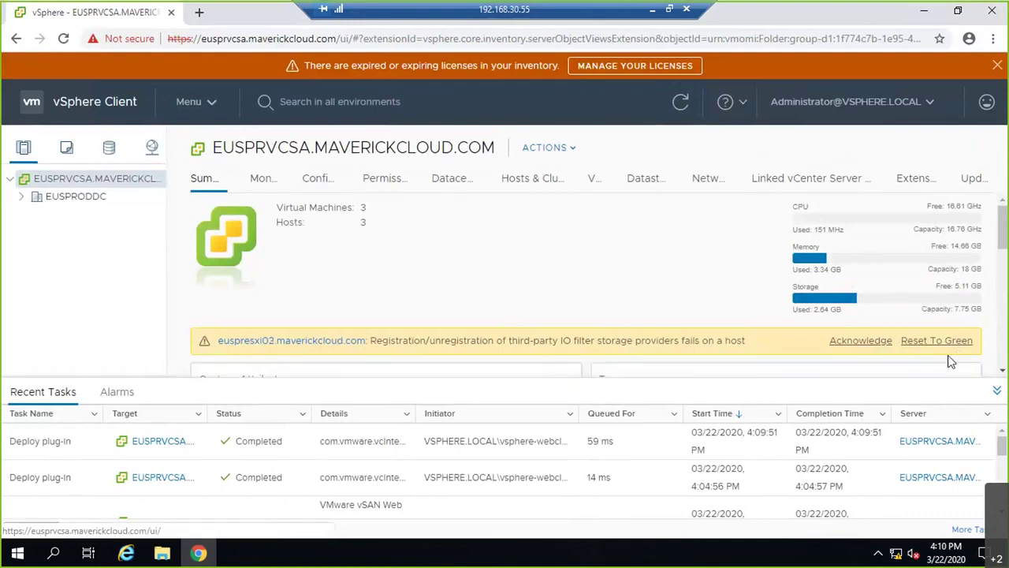
{"action": "left_click", "coordinate": [23, 197]}
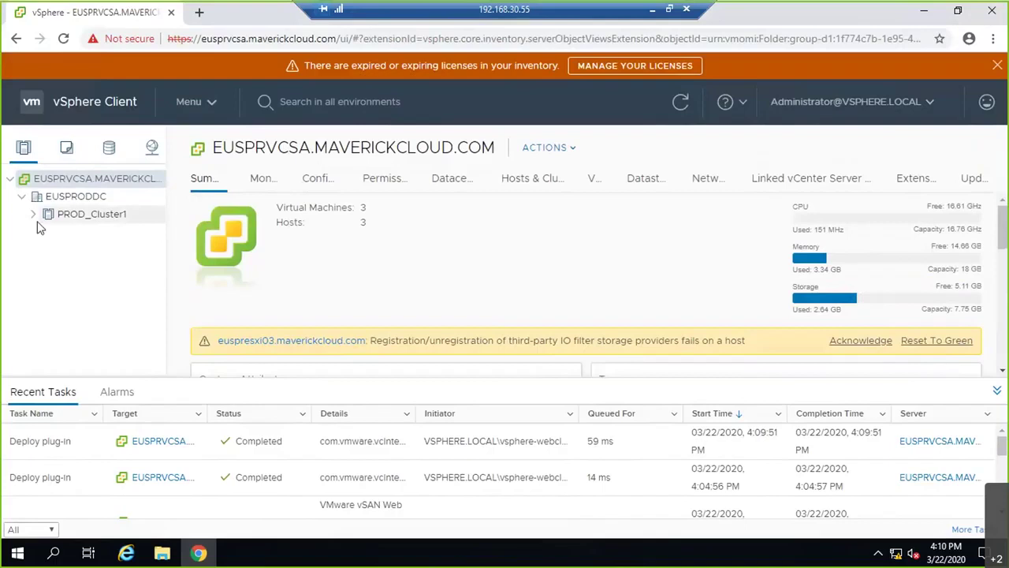
{"action": "left_click", "coordinate": [33, 214]}
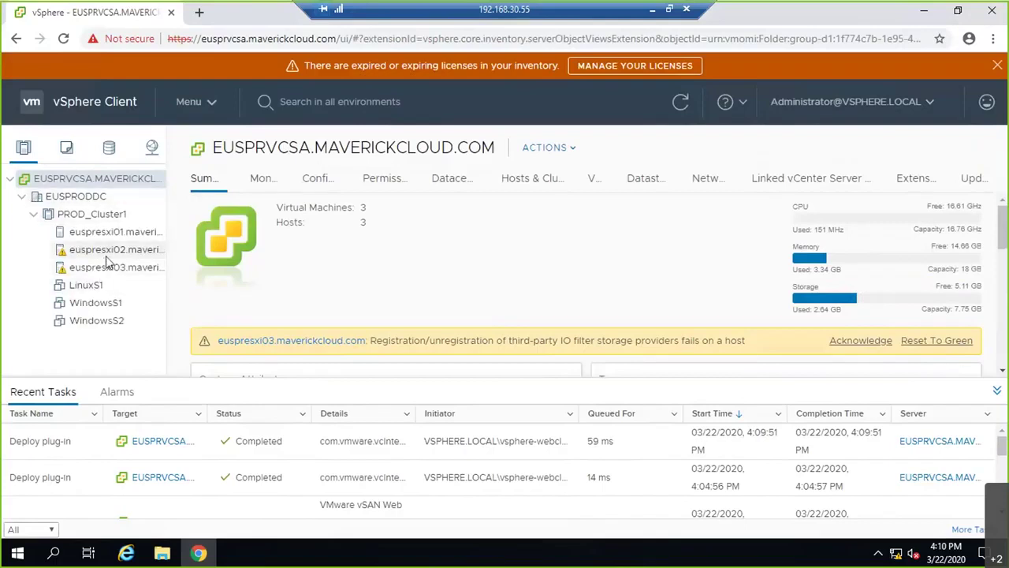
{"action": "left_click", "coordinate": [935, 340]}
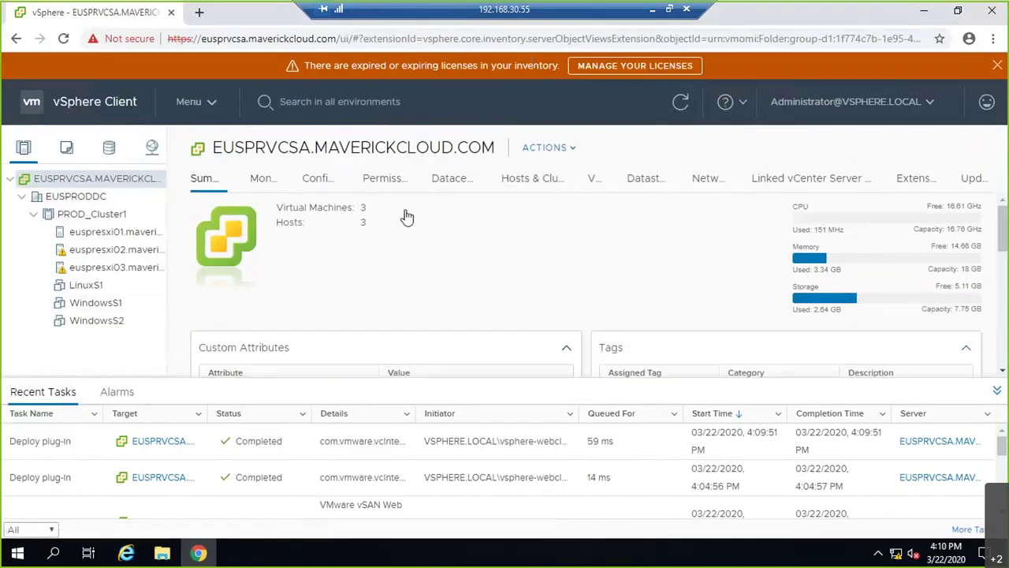
- Widen the inventory tree so the full ESXi host names fit
{"action": "left_click_drag", "start_coordinate": [166, 151], "coordinate": [265, 164]}
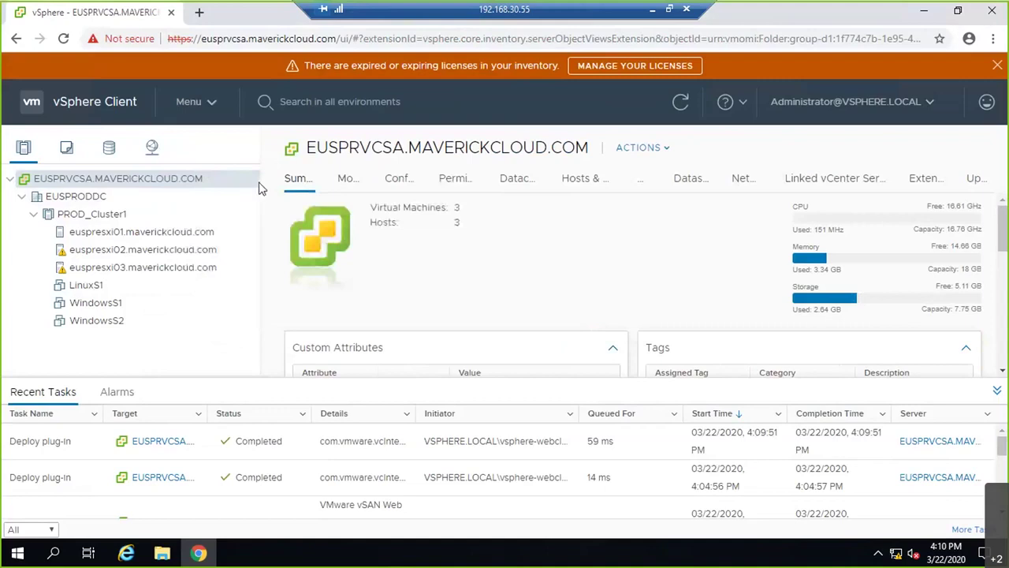
{"action": "left_click_drag", "start_coordinate": [260, 181], "coordinate": [222, 179]}
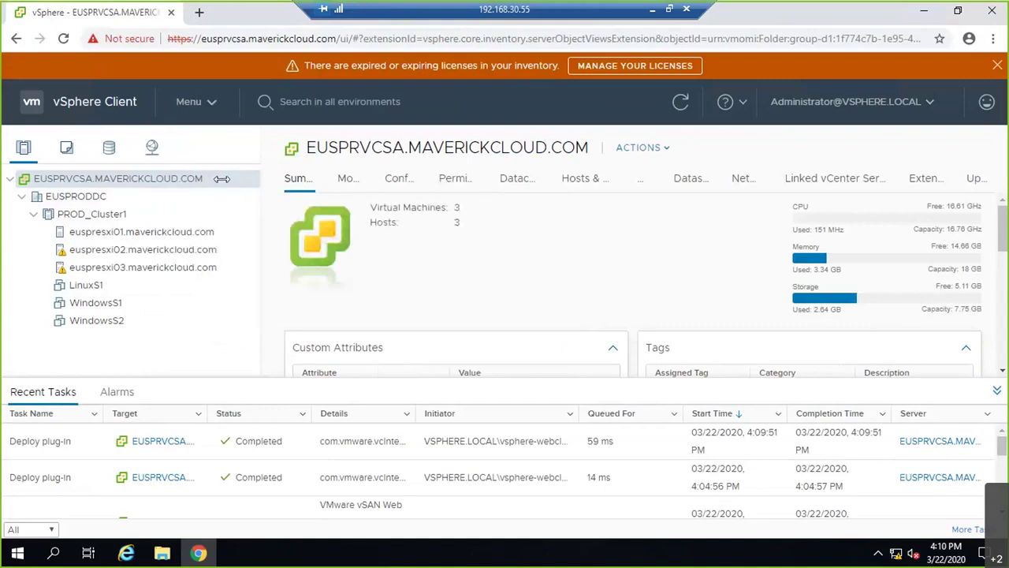
- Minimize the remote desktop session, switch to Microsoft Whiteboard and go to its list of boards
{"action": "left_click", "coordinate": [652, 9]}
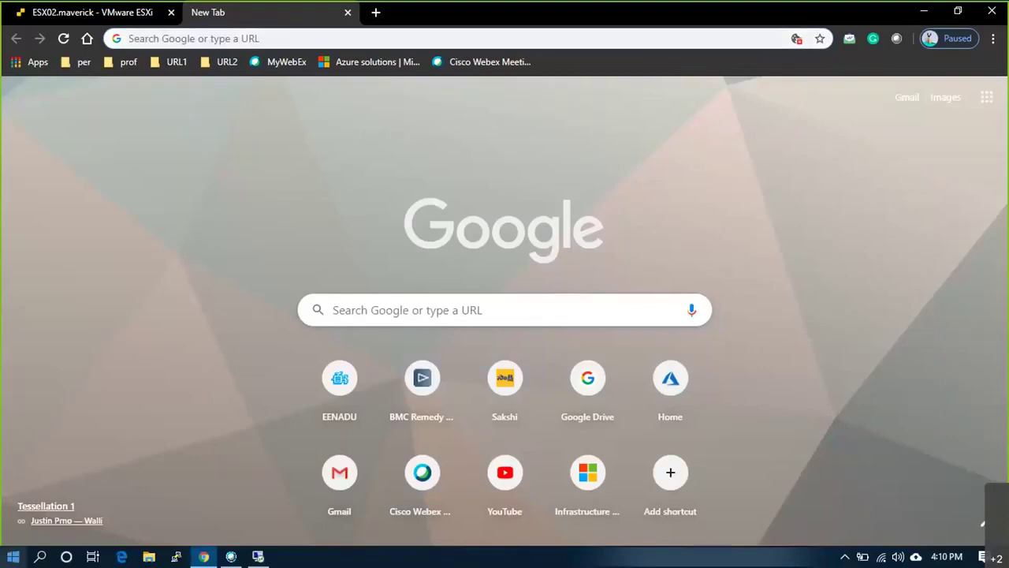
{"action": "left_click", "coordinate": [13, 556]}
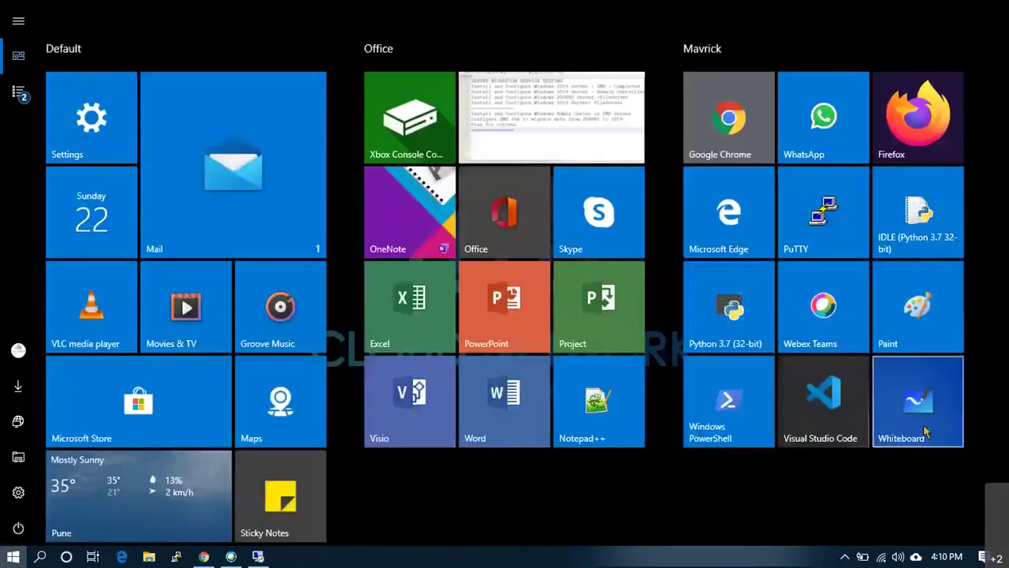
{"action": "left_click", "coordinate": [917, 401]}
{"action": "left_click", "coordinate": [65, 81]}
- Open the whiteboard edited yesterday at 11:03 AM and view its whole kernel ports and switch diagram
{"action": "scroll", "coordinate": [588, 225], "scroll_direction": "down", "scroll_amount": 1}
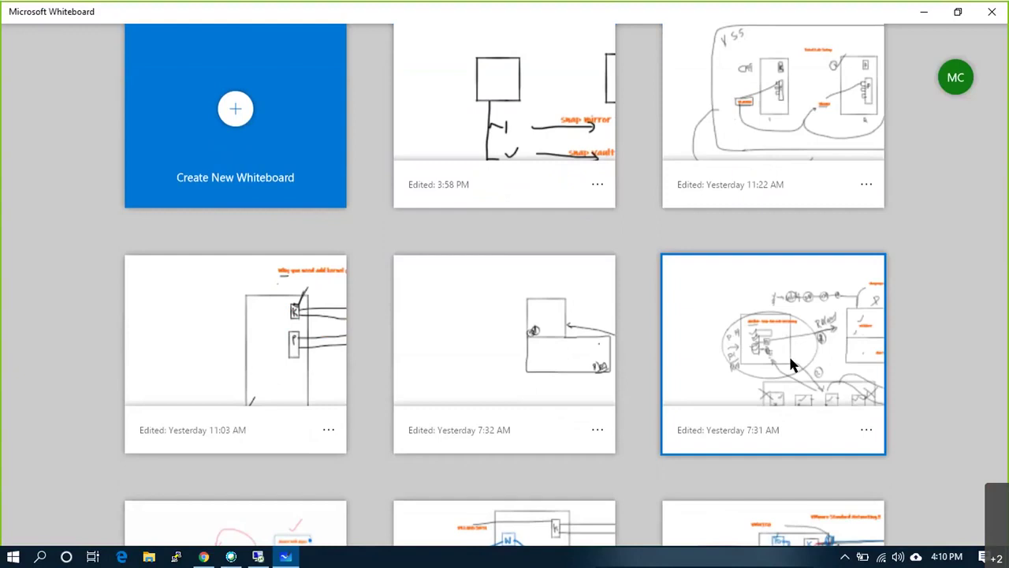
{"action": "scroll", "coordinate": [746, 367], "scroll_direction": "down", "scroll_amount": 1}
{"action": "left_click", "coordinate": [299, 313]}
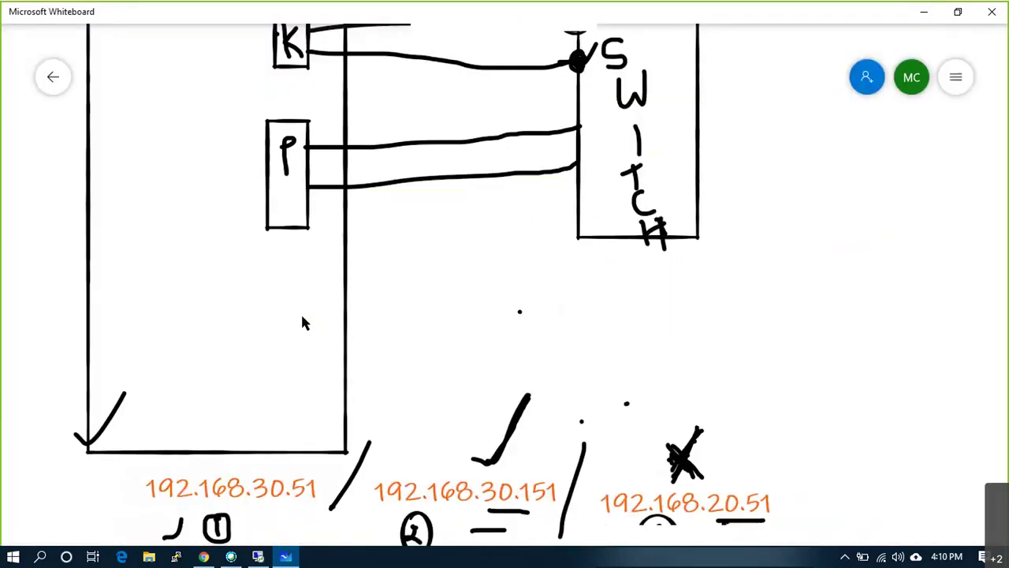
{"action": "scroll", "coordinate": [525, 315], "scroll_direction": "down", "scroll_amount": 5}
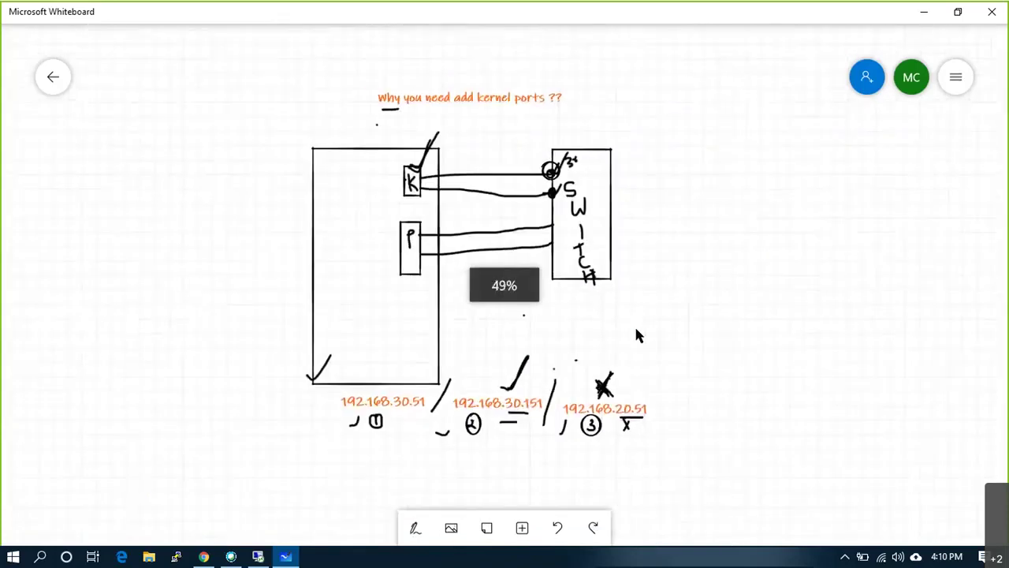
{"action": "scroll", "coordinate": [669, 336], "scroll_direction": "up", "scroll_amount": 2}
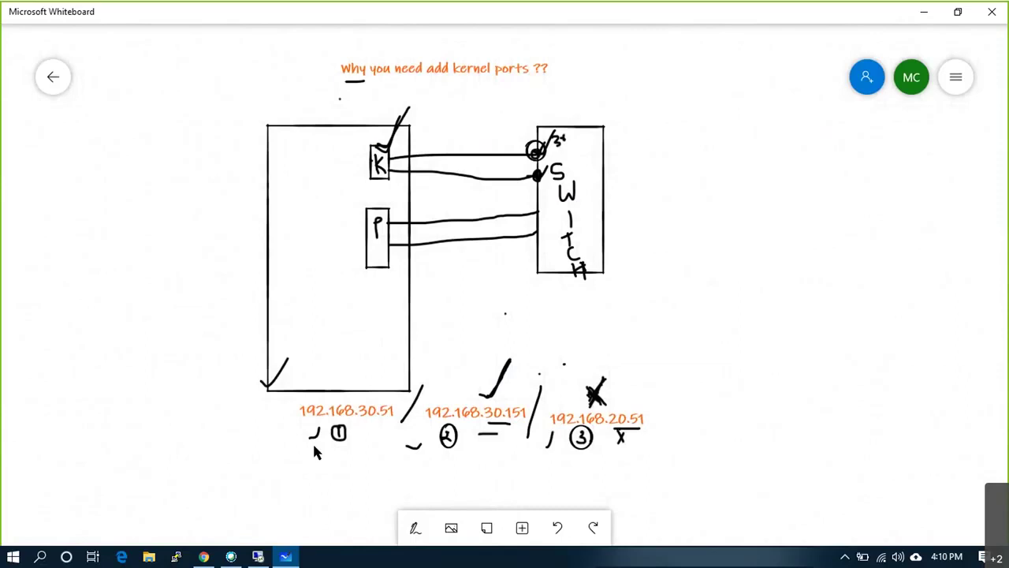
- Return to the list of boards and open the whiteboard edited yesterday at 11:22 AM
{"action": "left_click", "coordinate": [53, 76]}
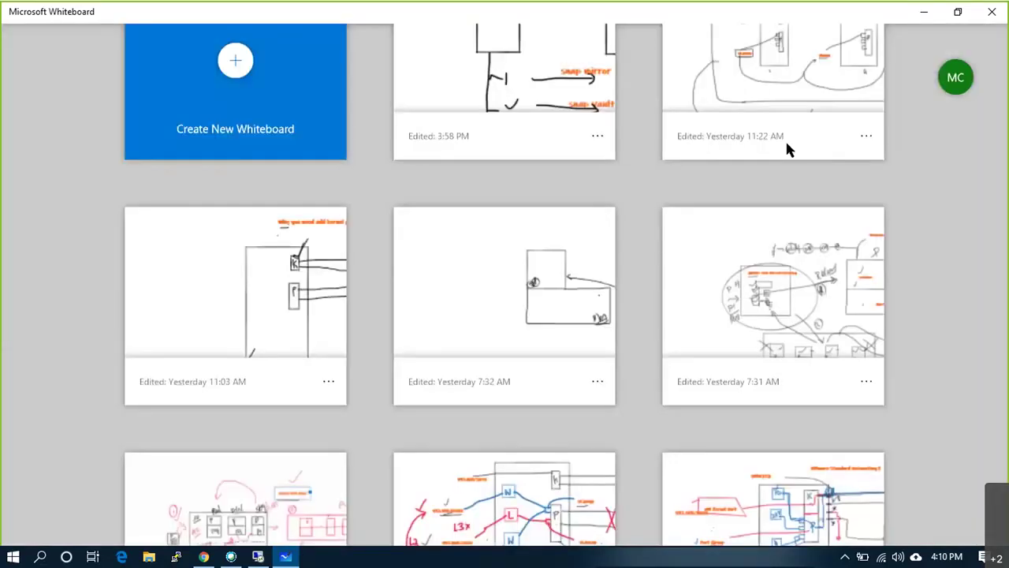
{"action": "left_click", "coordinate": [758, 137]}
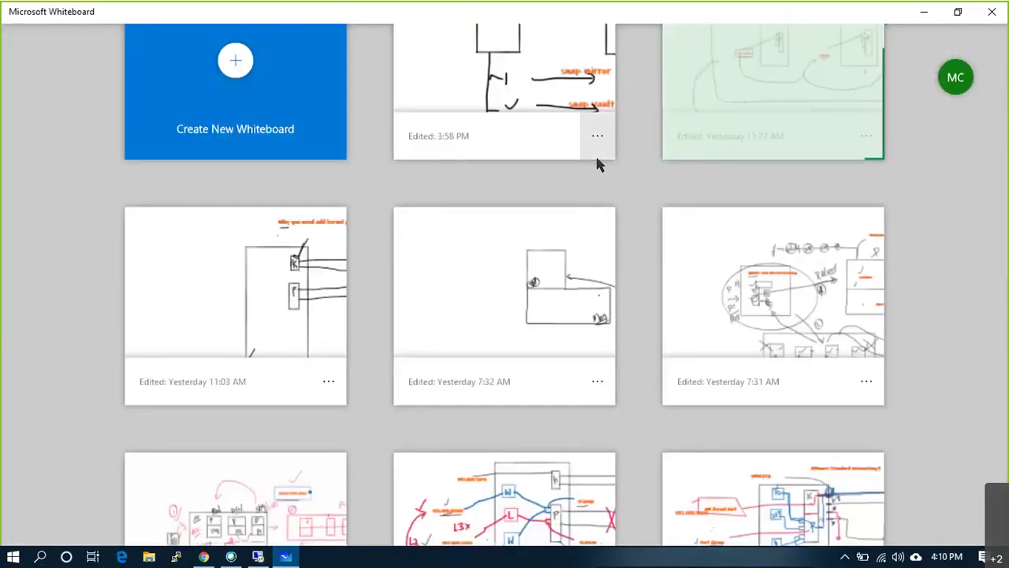
- View the whole Total Lab Setup diagram with its three hosts and the vSphere Distributed Switch note
{"action": "scroll", "coordinate": [617, 233], "scroll_direction": "down", "scroll_amount": 10}
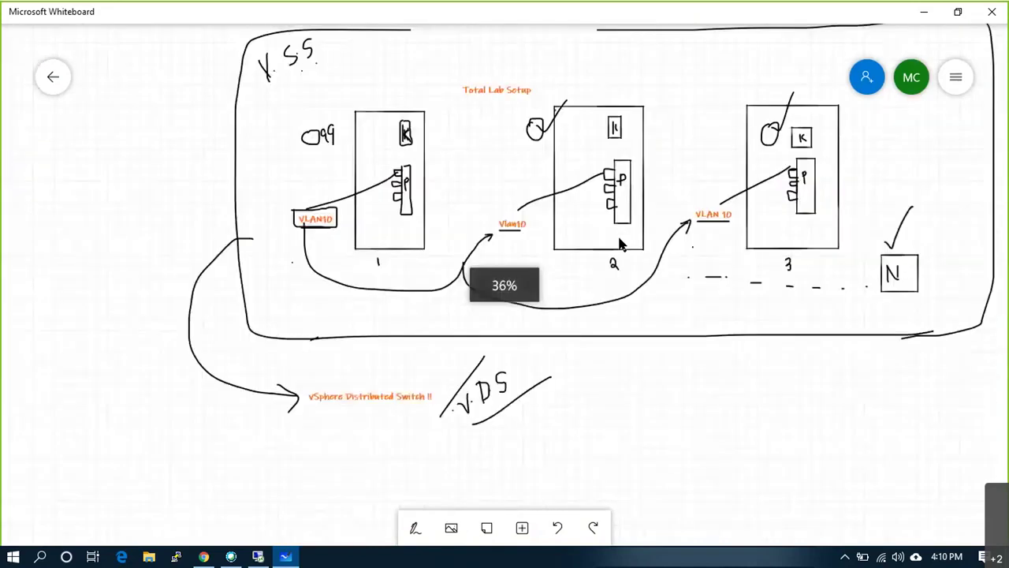
{"action": "scroll", "coordinate": [626, 197], "scroll_direction": "up", "scroll_amount": 2}
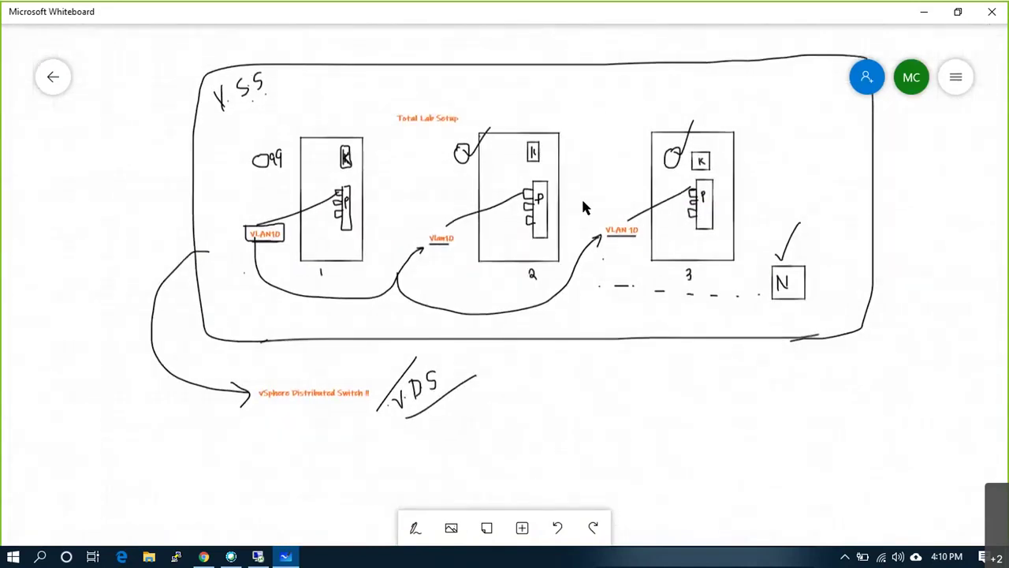
{"action": "scroll", "coordinate": [586, 204], "scroll_direction": "up", "scroll_amount": 1}
{"action": "scroll", "coordinate": [607, 169], "scroll_direction": "down", "scroll_amount": 2}
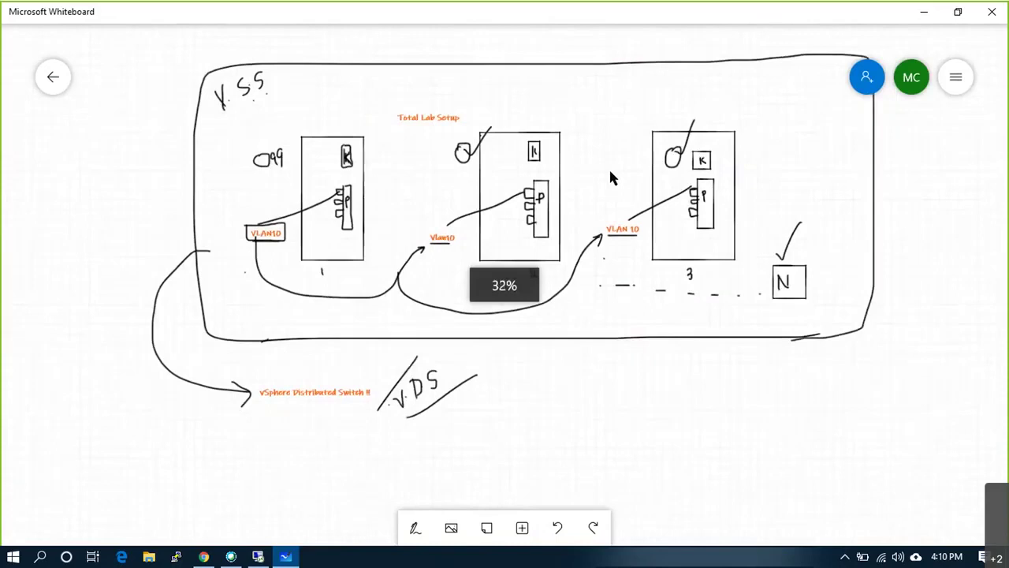
{"action": "scroll", "coordinate": [600, 164], "scroll_direction": "down", "scroll_amount": 1}
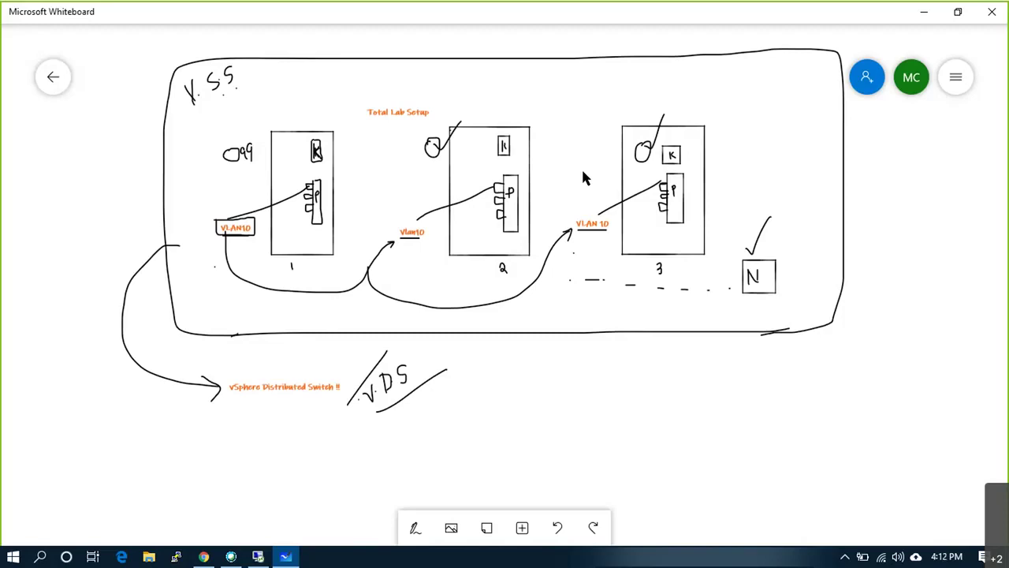
- Clear the whole whiteboard canvas and take up the black pen
{"action": "left_click", "coordinate": [956, 76]}
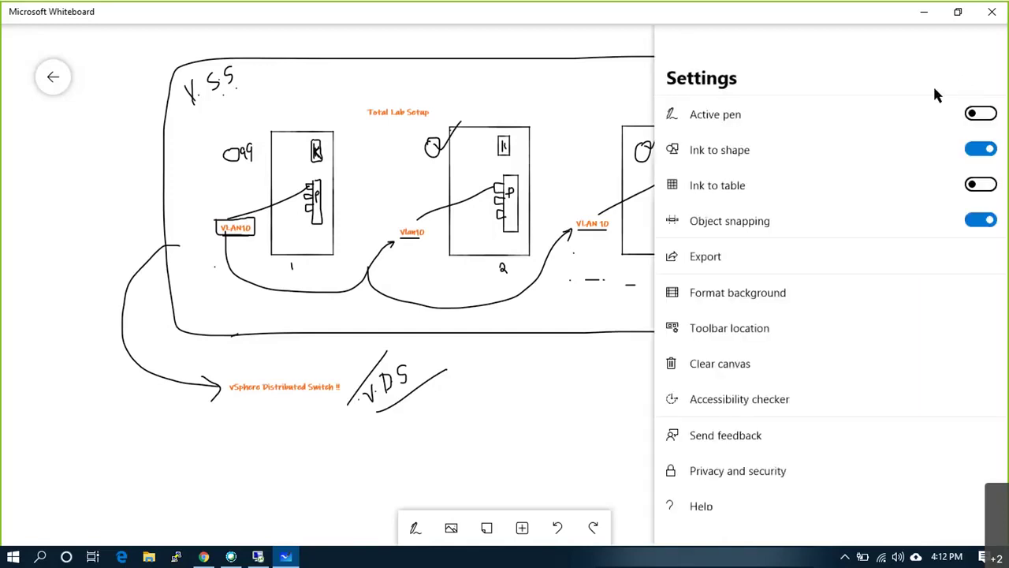
{"action": "left_click", "coordinate": [667, 364]}
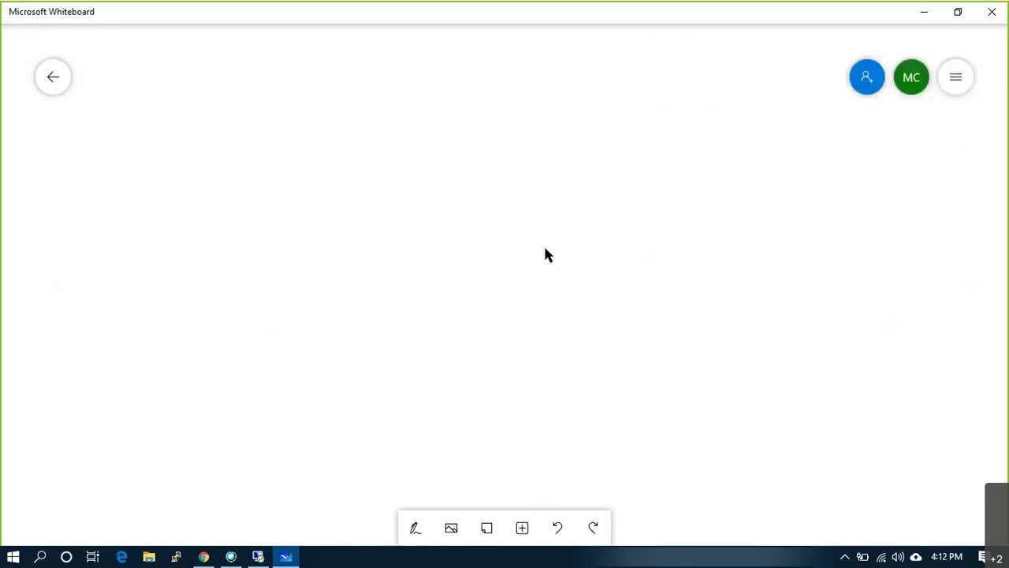
{"action": "left_click", "coordinate": [418, 527]}
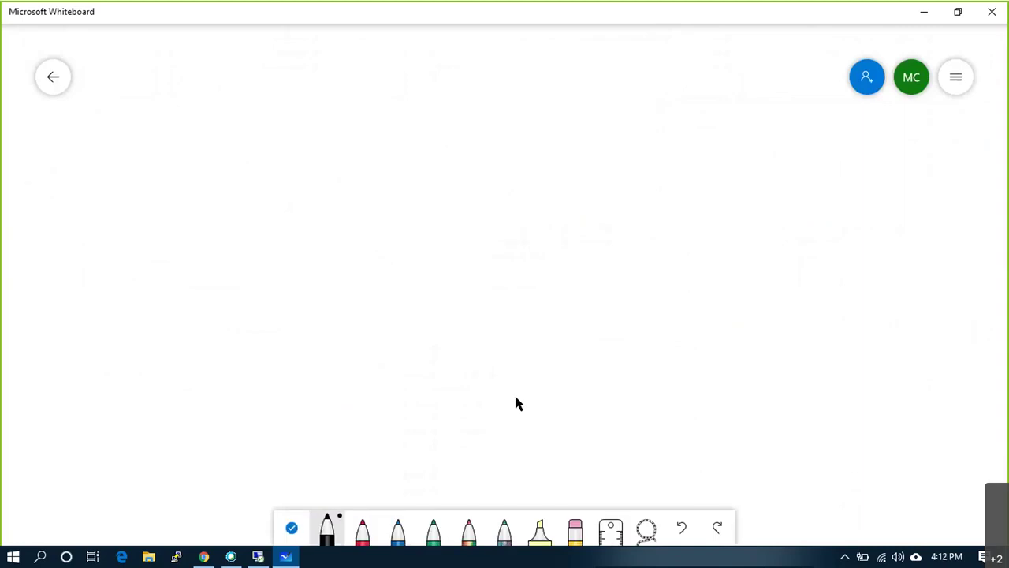
- Sketch the first host as a tall rectangle containing a small square and a narrow switch box with ports and uplink lines
{"action": "mouse_move", "coordinate": [227, 69]}
{"action": "left_mouse_down"}
{"action": "mouse_move", "coordinate": [223, 210]}
{"action": "mouse_move", "coordinate": [316, 190]}
{"action": "mouse_move", "coordinate": [320, 76]}
{"action": "mouse_move", "coordinate": [301, 71]}
{"action": "mouse_move", "coordinate": [324, 89]}
{"action": "mouse_move", "coordinate": [332, 131]}
{"action": "left_mouse_up"}
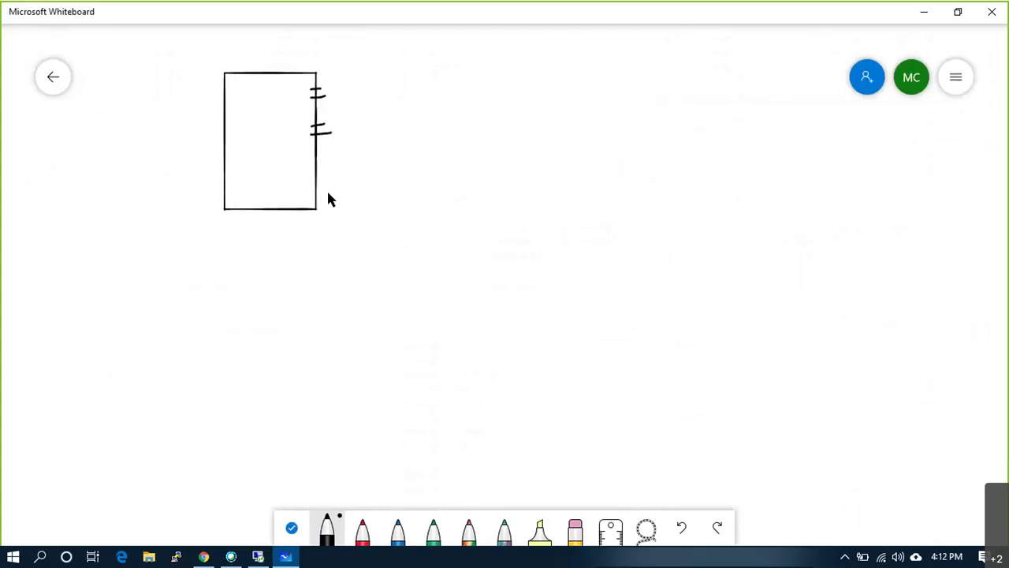
{"action": "mouse_move", "coordinate": [292, 82]}
{"action": "left_mouse_down"}
{"action": "mouse_move", "coordinate": [304, 103]}
{"action": "mouse_move", "coordinate": [313, 90]}
{"action": "mouse_move", "coordinate": [291, 82]}
{"action": "left_mouse_up"}
{"action": "mouse_move", "coordinate": [287, 153]}
{"action": "left_mouse_down"}
{"action": "mouse_move", "coordinate": [305, 175]}
{"action": "mouse_move", "coordinate": [306, 119]}
{"action": "mouse_move", "coordinate": [290, 115]}
{"action": "mouse_move", "coordinate": [305, 134]}
{"action": "left_mouse_up"}
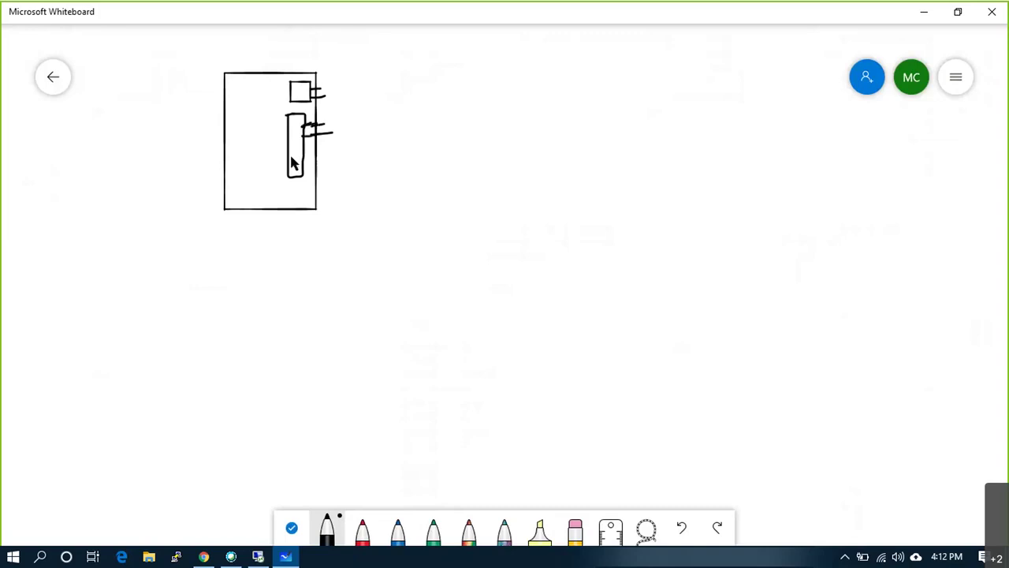
{"action": "mouse_move", "coordinate": [288, 122]}
{"action": "left_mouse_down"}
{"action": "mouse_move", "coordinate": [277, 129]}
{"action": "mouse_move", "coordinate": [288, 134]}
{"action": "mouse_move", "coordinate": [279, 165]}
{"action": "left_mouse_up"}
- Sketch a second host beside the first, with a small square, a narrow switch box with ports, and two uplinks from each
{"action": "mouse_move", "coordinate": [408, 68]}
{"action": "left_mouse_down"}
{"action": "mouse_move", "coordinate": [411, 212]}
{"action": "mouse_move", "coordinate": [464, 213]}
{"action": "mouse_move", "coordinate": [513, 160]}
{"action": "mouse_move", "coordinate": [521, 73]}
{"action": "mouse_move", "coordinate": [410, 75]}
{"action": "left_mouse_up"}
{"action": "mouse_move", "coordinate": [477, 85]}
{"action": "left_mouse_down"}
{"action": "mouse_move", "coordinate": [477, 99]}
{"action": "mouse_move", "coordinate": [492, 87]}
{"action": "left_mouse_up"}
{"action": "mouse_move", "coordinate": [484, 169]}
{"action": "left_mouse_down"}
{"action": "mouse_move", "coordinate": [500, 131]}
{"action": "mouse_move", "coordinate": [487, 121]}
{"action": "mouse_move", "coordinate": [478, 166]}
{"action": "mouse_move", "coordinate": [491, 140]}
{"action": "mouse_move", "coordinate": [533, 115]}
{"action": "mouse_move", "coordinate": [547, 122]}
{"action": "left_mouse_up"}
{"action": "left_click_drag", "start_coordinate": [491, 91], "coordinate": [499, 87]}
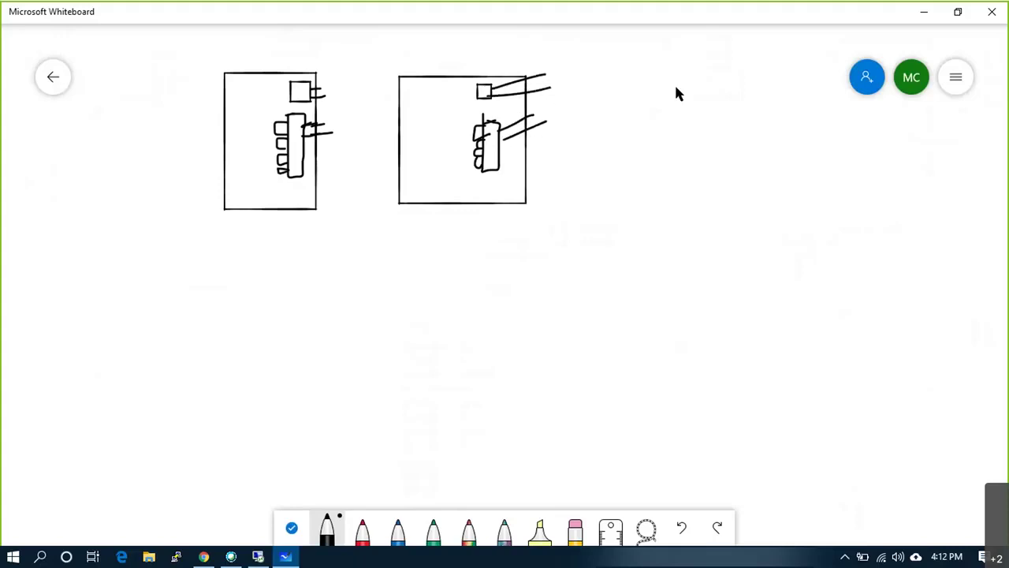
- Sketch a larger third host beside the second, with a small rectangle, a switch box with four ports, and two uplinks from each
{"action": "mouse_move", "coordinate": [621, 65]}
{"action": "left_mouse_down"}
{"action": "mouse_move", "coordinate": [622, 214]}
{"action": "mouse_move", "coordinate": [768, 201]}
{"action": "mouse_move", "coordinate": [779, 68]}
{"action": "mouse_move", "coordinate": [634, 65]}
{"action": "left_mouse_up"}
{"action": "mouse_move", "coordinate": [689, 89]}
{"action": "left_mouse_down"}
{"action": "mouse_move", "coordinate": [710, 110]}
{"action": "mouse_move", "coordinate": [794, 75]}
{"action": "left_mouse_up"}
{"action": "left_click_drag", "start_coordinate": [726, 99], "coordinate": [830, 113]}
{"action": "mouse_move", "coordinate": [694, 123]}
{"action": "left_mouse_down"}
{"action": "mouse_move", "coordinate": [694, 172]}
{"action": "mouse_move", "coordinate": [694, 124]}
{"action": "mouse_move", "coordinate": [684, 136]}
{"action": "mouse_move", "coordinate": [689, 200]}
{"action": "left_mouse_up"}
{"action": "left_click_drag", "start_coordinate": [715, 155], "coordinate": [792, 156]}
{"action": "left_click_drag", "start_coordinate": [717, 169], "coordinate": [783, 167]}
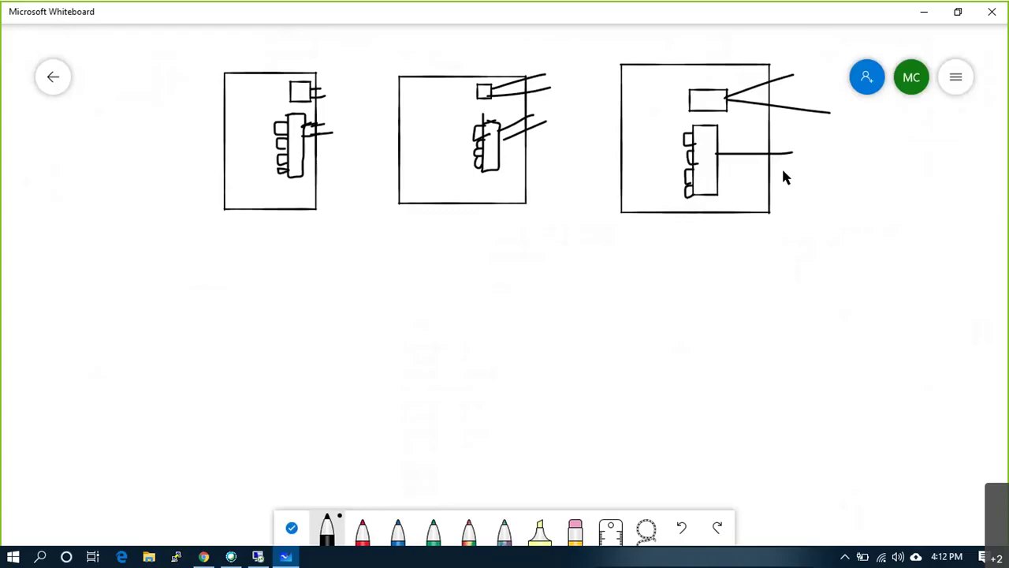
- Handwrite the labels 10, 20 and 40 beside the switch ports of all three hosts
{"action": "mouse_move", "coordinate": [666, 134]}
{"action": "left_mouse_down"}
{"action": "mouse_move", "coordinate": [680, 158]}
{"action": "mouse_move", "coordinate": [672, 181]}
{"action": "mouse_move", "coordinate": [678, 168]}
{"action": "left_mouse_up"}
{"action": "mouse_move", "coordinate": [442, 130]}
{"action": "left_mouse_down"}
{"action": "mouse_move", "coordinate": [444, 143]}
{"action": "mouse_move", "coordinate": [451, 130]}
{"action": "mouse_move", "coordinate": [453, 170]}
{"action": "mouse_move", "coordinate": [461, 159]}
{"action": "left_mouse_up"}
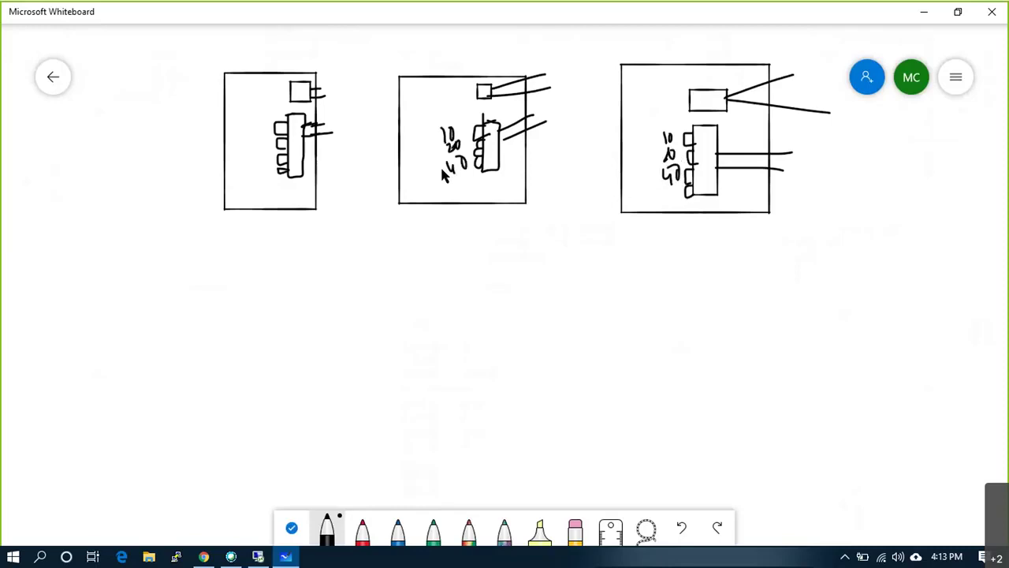
{"action": "mouse_move", "coordinate": [254, 124]}
{"action": "left_mouse_down"}
{"action": "mouse_move", "coordinate": [255, 136]}
{"action": "mouse_move", "coordinate": [262, 125]}
{"action": "left_mouse_up"}
{"action": "mouse_move", "coordinate": [253, 142]}
{"action": "left_mouse_down"}
{"action": "mouse_move", "coordinate": [258, 154]}
{"action": "mouse_move", "coordinate": [264, 145]}
{"action": "left_mouse_up"}
{"action": "left_click_drag", "start_coordinate": [257, 156], "coordinate": [259, 169]}
{"action": "left_click_drag", "start_coordinate": [268, 159], "coordinate": [267, 160]}
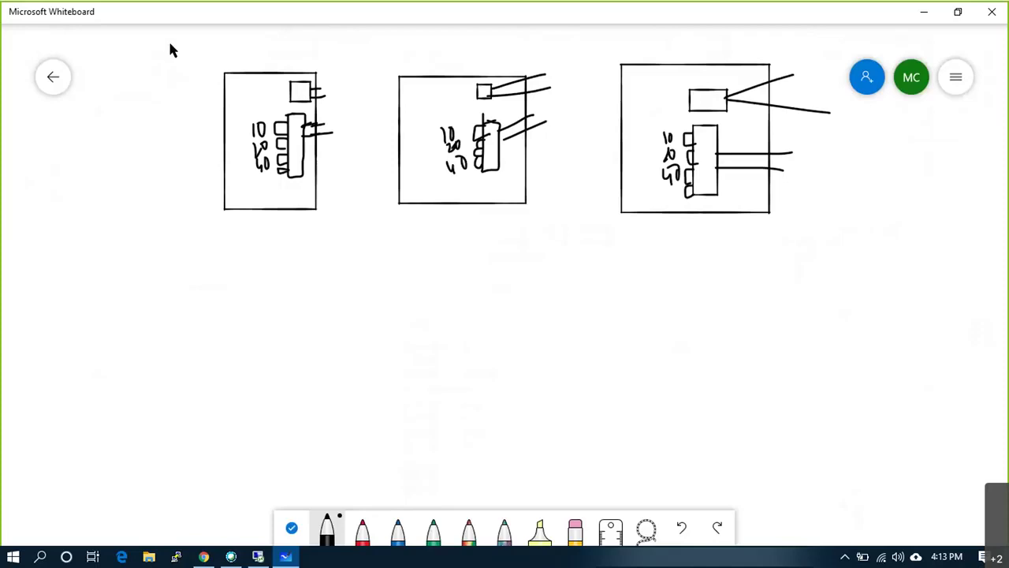
- Draw a small ticked circle near the first host and put a tick mark on top of each of the three hosts
{"action": "left_click_drag", "start_coordinate": [174, 41], "coordinate": [194, 26]}
{"action": "left_click_drag", "start_coordinate": [451, 80], "coordinate": [480, 62]}
{"action": "left_click_drag", "start_coordinate": [677, 65], "coordinate": [717, 37]}
- Continue the row of hosts with a dashed line to a small box marked N, writing increasing numbers up to 1000 below it
{"action": "left_click", "coordinate": [804, 146]}
{"action": "left_click_drag", "start_coordinate": [817, 145], "coordinate": [861, 144]}
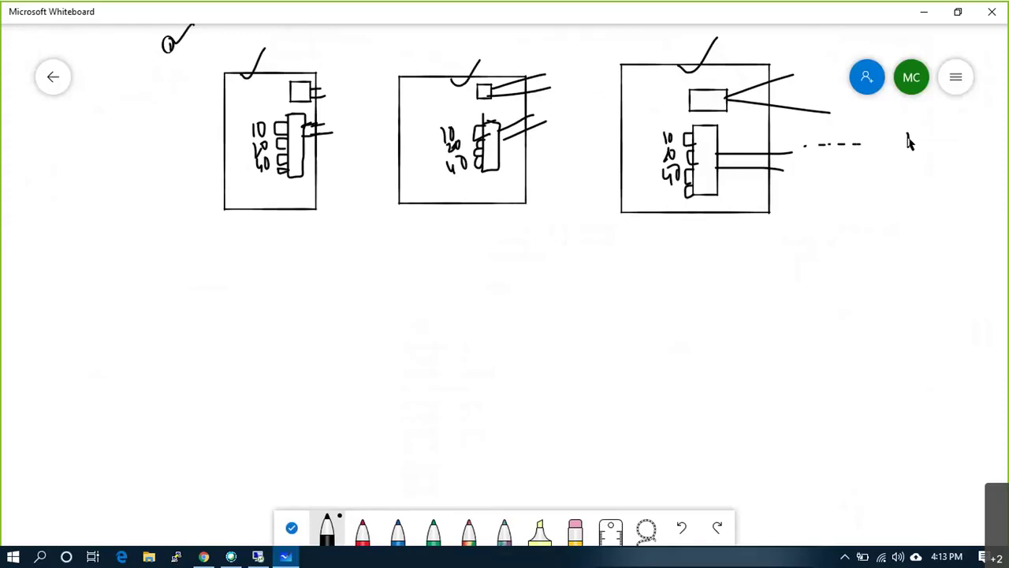
{"action": "mouse_move", "coordinate": [927, 128]}
{"action": "left_mouse_down"}
{"action": "mouse_move", "coordinate": [913, 155]}
{"action": "mouse_move", "coordinate": [927, 128]}
{"action": "mouse_move", "coordinate": [919, 164]}
{"action": "mouse_move", "coordinate": [936, 178]}
{"action": "mouse_move", "coordinate": [924, 198]}
{"action": "mouse_move", "coordinate": [943, 182]}
{"action": "mouse_move", "coordinate": [958, 199]}
{"action": "mouse_move", "coordinate": [921, 232]}
{"action": "mouse_move", "coordinate": [955, 209]}
{"action": "left_mouse_up"}
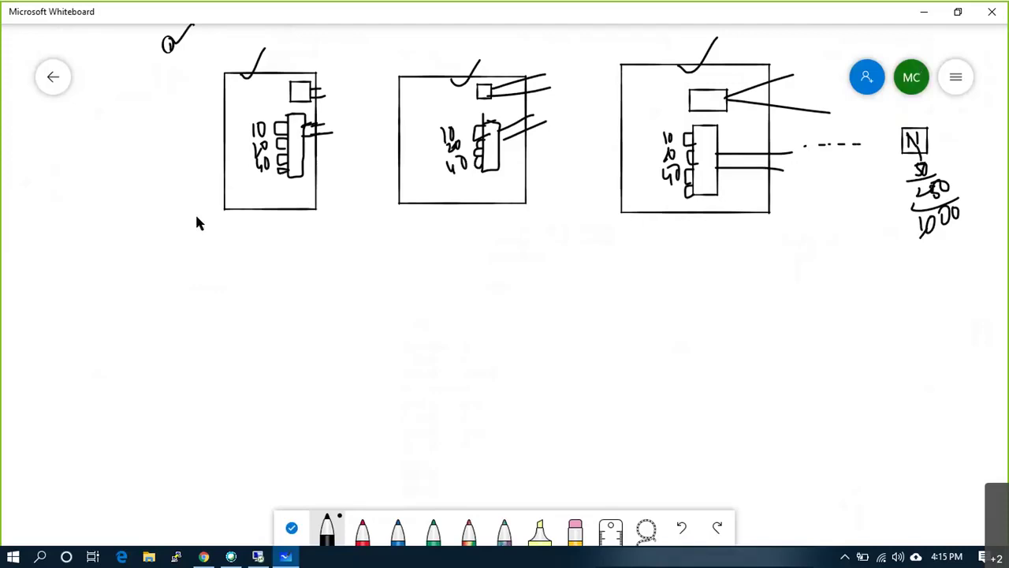
- Undo a stray line under the first host and add the text label "vSphere Distributed Switch" below that host
{"action": "left_click_drag", "start_coordinate": [204, 218], "coordinate": [402, 208]}
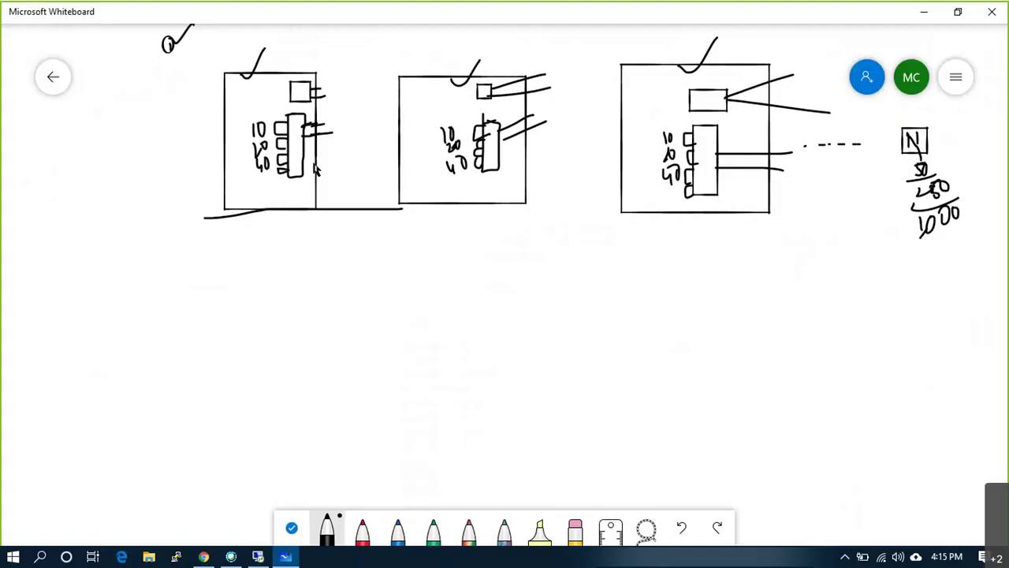
{"action": "key", "text": "ctrl+z"}
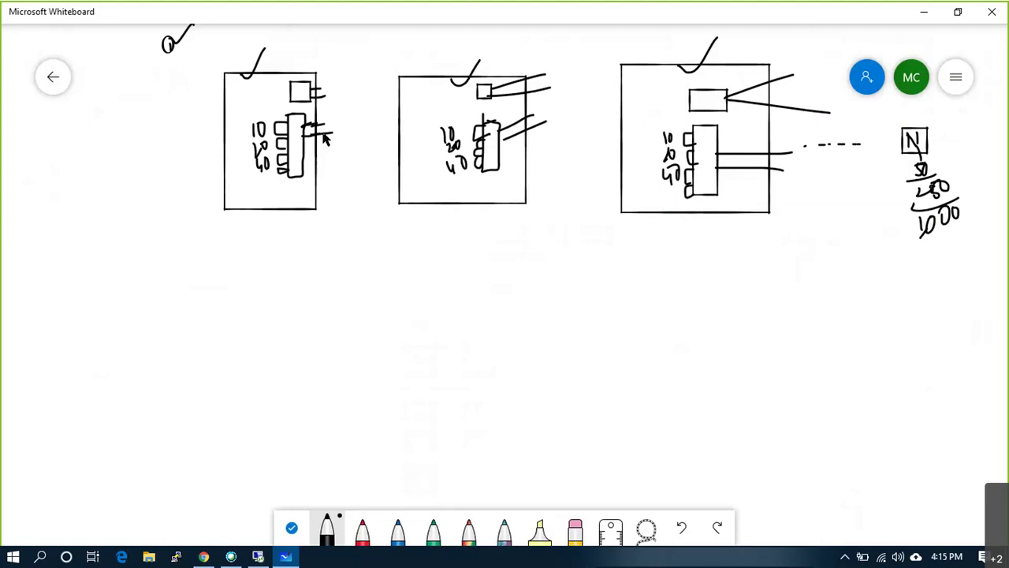
{"action": "right_click", "coordinate": [101, 252]}
{"action": "left_click", "coordinate": [120, 207]}
{"action": "type", "text": "vSphere Distrubi"}
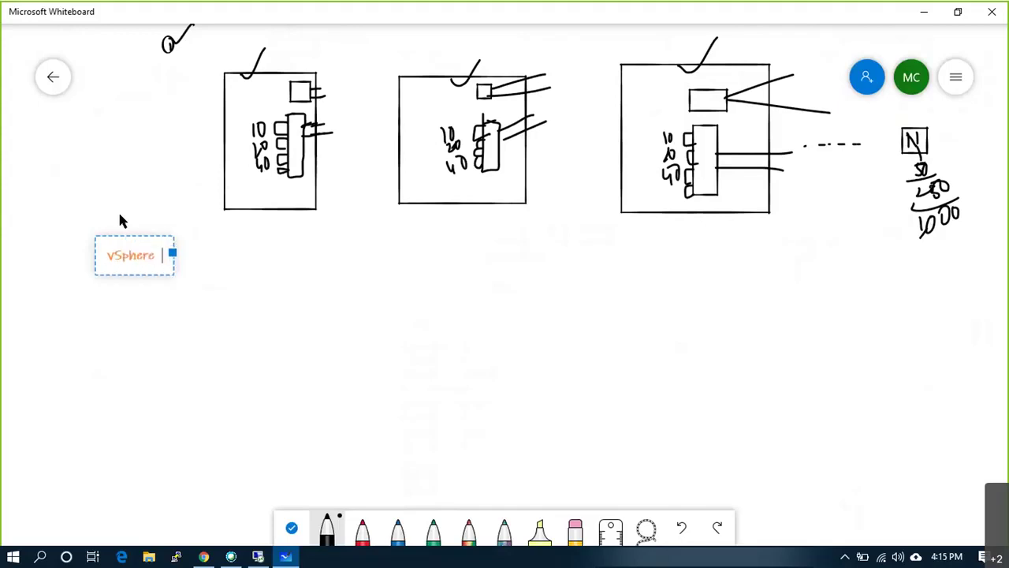
{"action": "key", "text": "BackSpace"}
{"action": "key", "text": "BackSpace"}
{"action": "key", "text": "BackSpace"}
{"action": "type", "text": "ibuted Switch"}
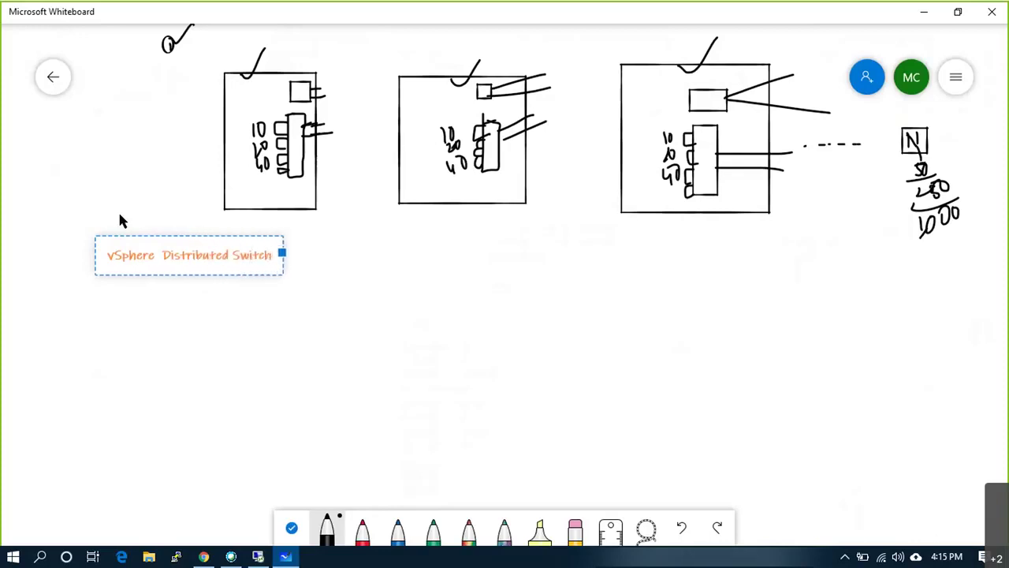
{"action": "left_click", "coordinate": [283, 286]}
{"action": "left_click_drag", "start_coordinate": [274, 253], "coordinate": [302, 240]}
- Switch to Chrome and search Google for "vmware vsphere distributed switch"
{"action": "left_click", "coordinate": [203, 556]}
{"action": "left_click", "coordinate": [279, 38]}
{"action": "type", "text": "vmware "}
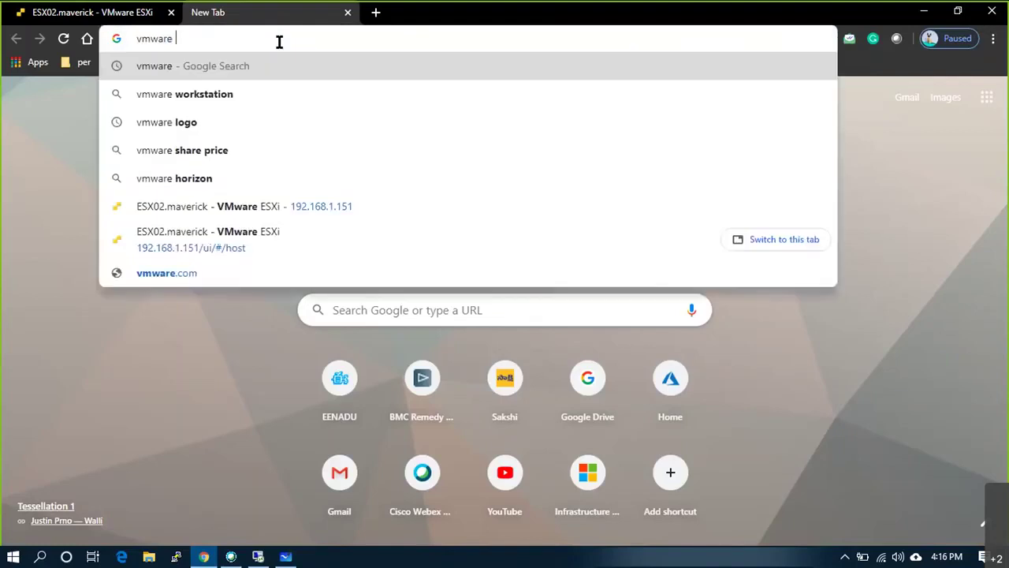
{"action": "type", "text": "vspher"}
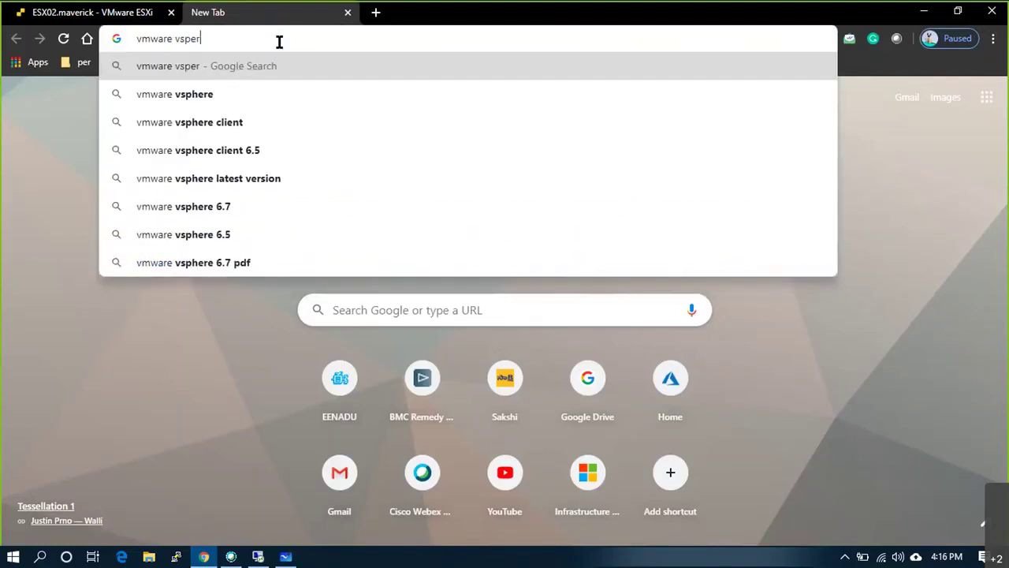
{"action": "type", "text": "e d"}
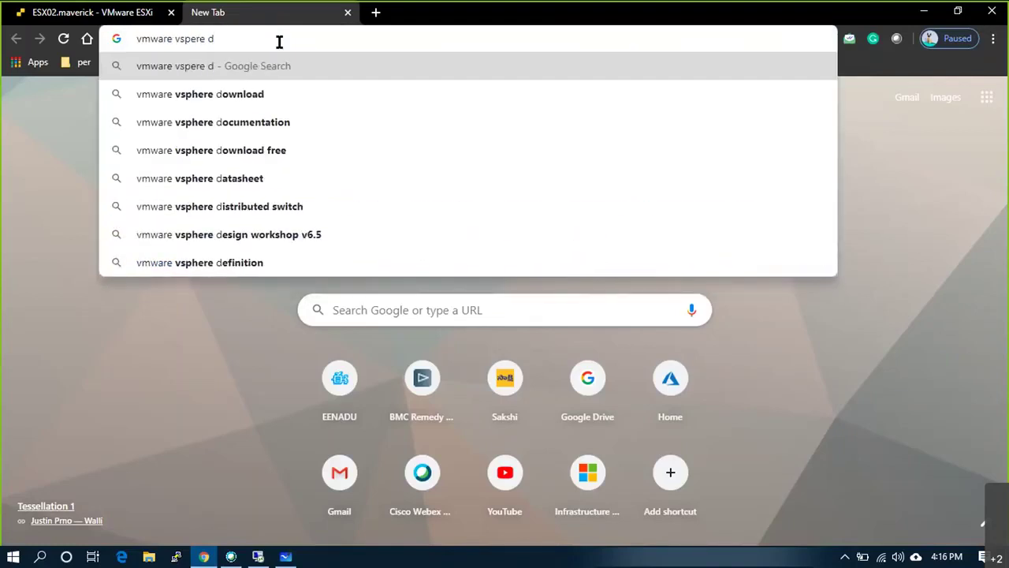
{"action": "type", "text": "is"}
{"action": "key", "text": "Down"}
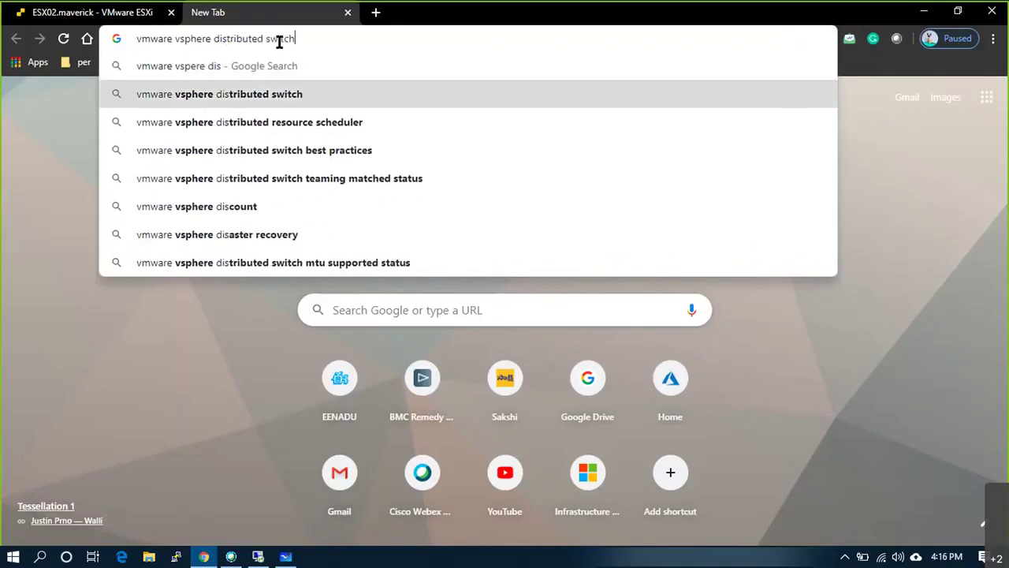
{"action": "key", "text": "Return"}
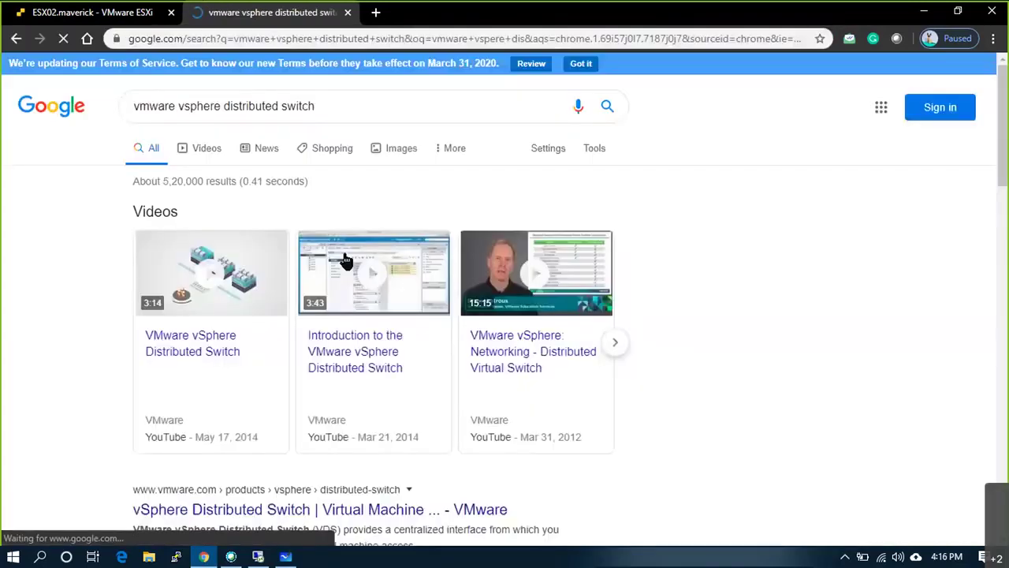
- Open VMware's vSphere Distributed Switch product page and highlight its introductory paragraph and the three listed benefits while reading
{"action": "scroll", "coordinate": [373, 275], "scroll_direction": "down", "scroll_amount": 3}
{"action": "left_click", "coordinate": [428, 293]}
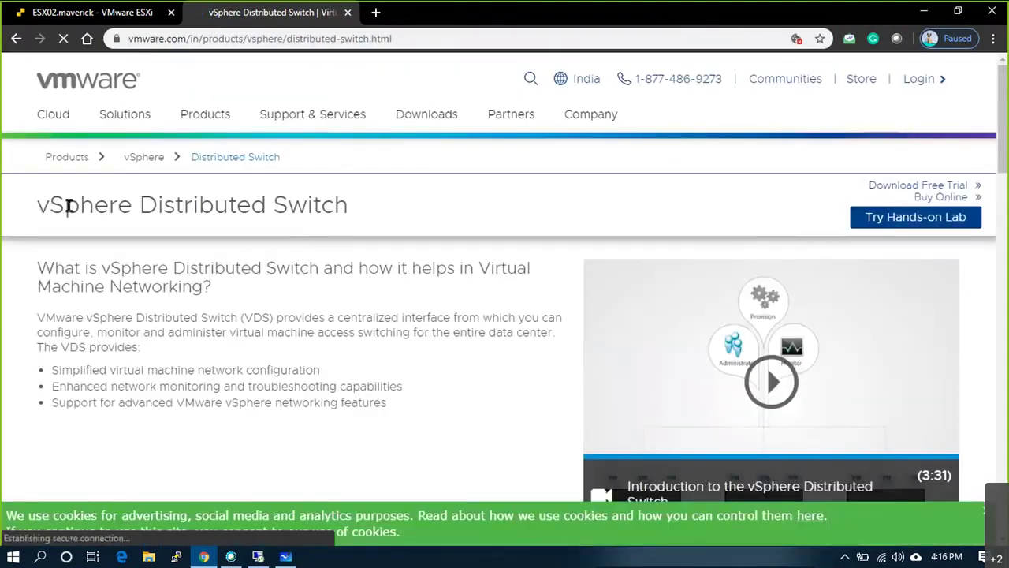
{"action": "left_click_drag", "start_coordinate": [66, 317], "coordinate": [565, 355]}
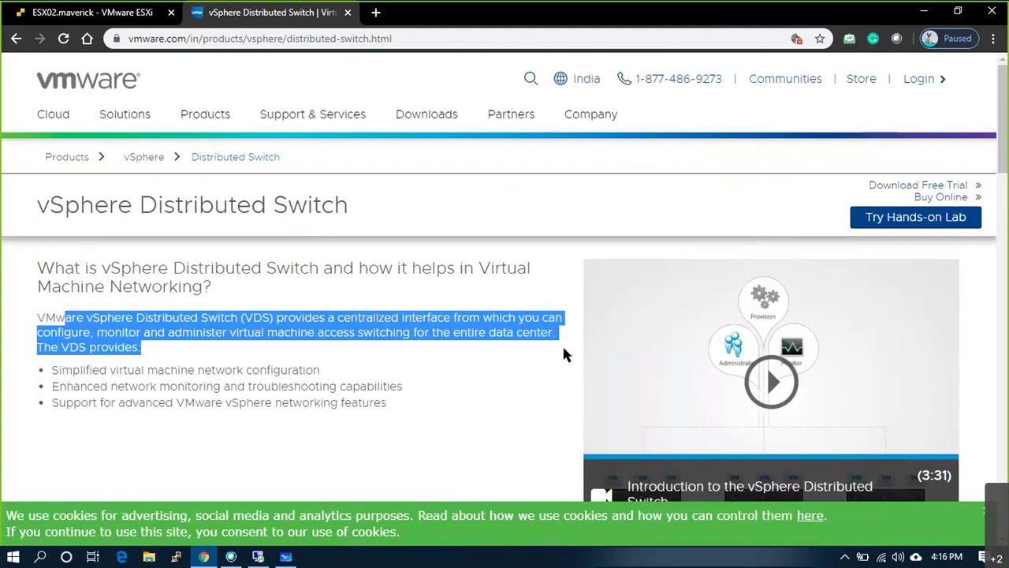
{"action": "scroll", "coordinate": [563, 354], "scroll_direction": "down", "scroll_amount": 2}
{"action": "left_click_drag", "start_coordinate": [118, 260], "coordinate": [318, 272]}
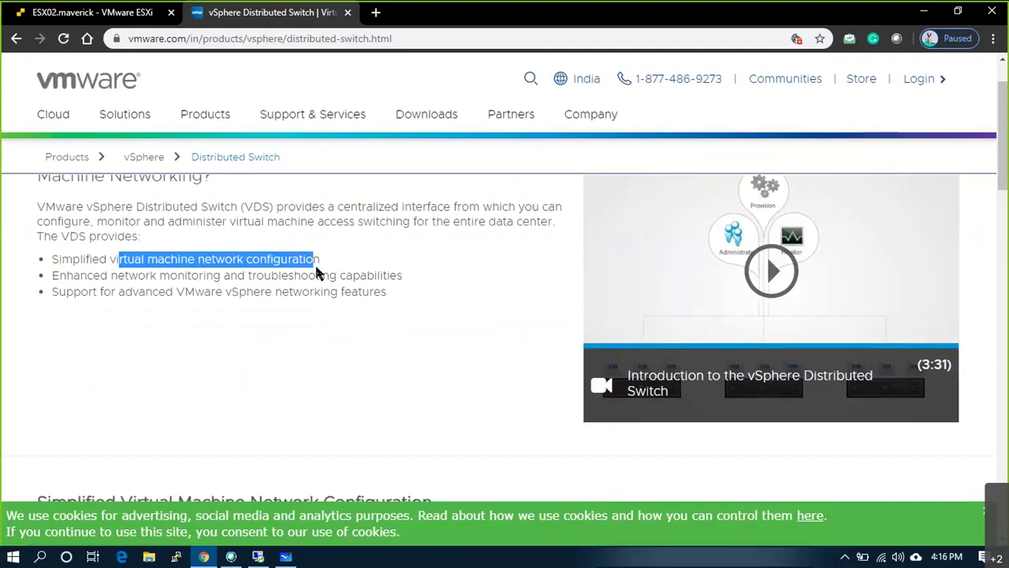
{"action": "left_click_drag", "start_coordinate": [138, 276], "coordinate": [388, 278]}
{"action": "left_click_drag", "start_coordinate": [97, 292], "coordinate": [392, 311]}
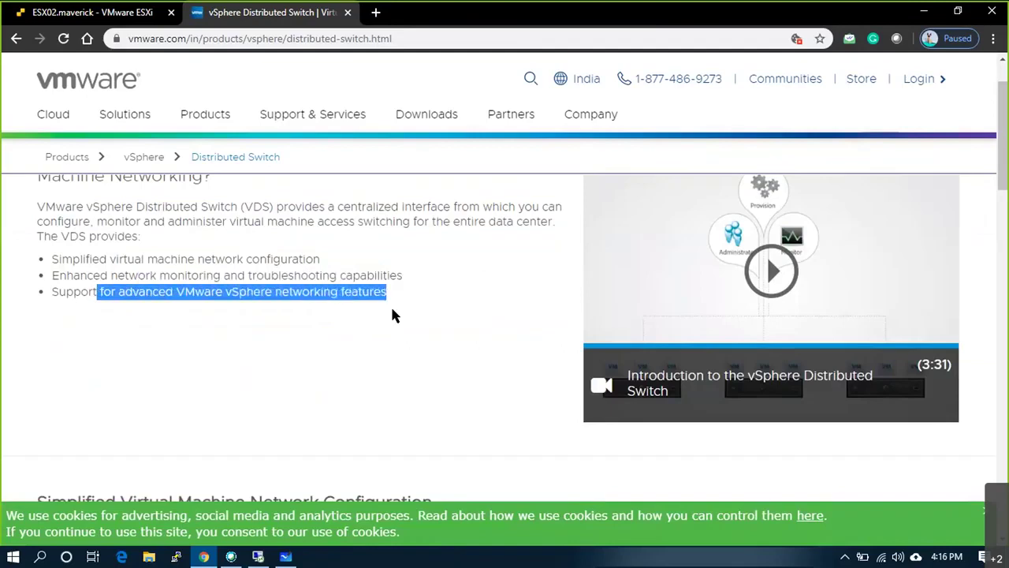
- Read through the feature sections and Technical Details, and highlight Distributed Virtual Port Groups in the additional details
{"action": "scroll", "coordinate": [392, 316], "scroll_direction": "down", "scroll_amount": 3}
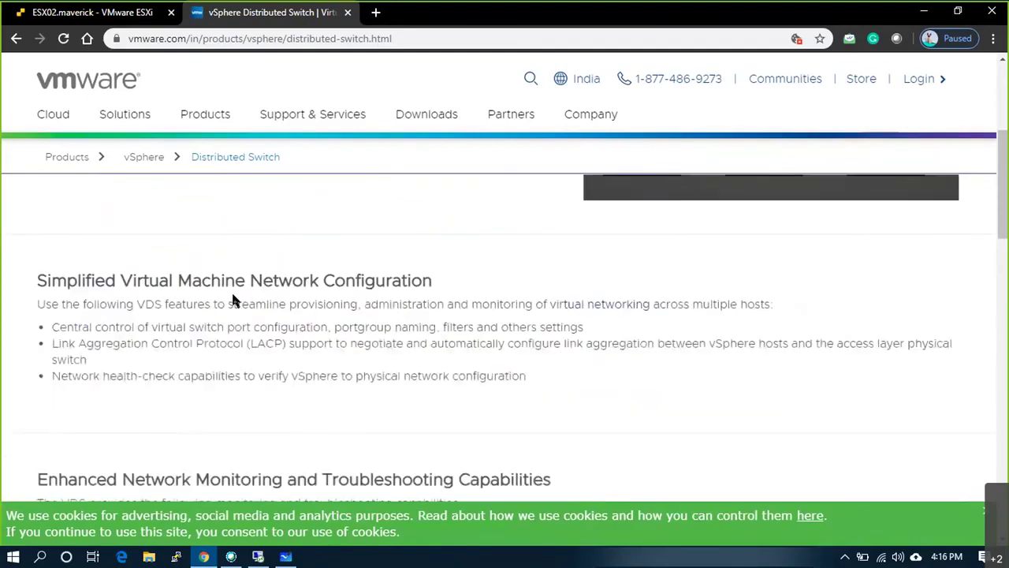
{"action": "scroll", "coordinate": [203, 284], "scroll_direction": "down", "scroll_amount": 6}
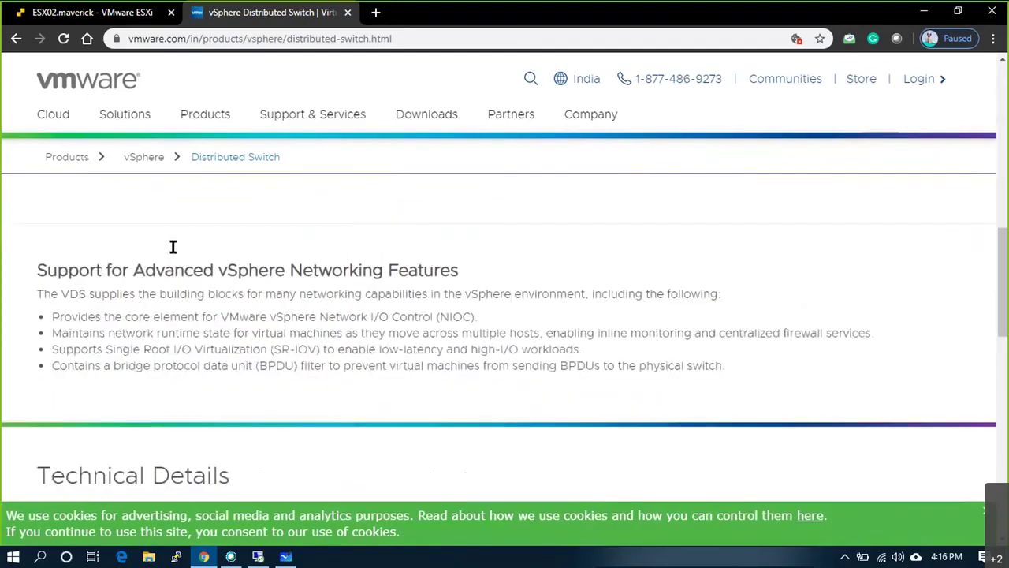
{"action": "scroll", "coordinate": [171, 252], "scroll_direction": "down", "scroll_amount": 3}
{"action": "scroll", "coordinate": [171, 251], "scroll_direction": "down", "scroll_amount": 2}
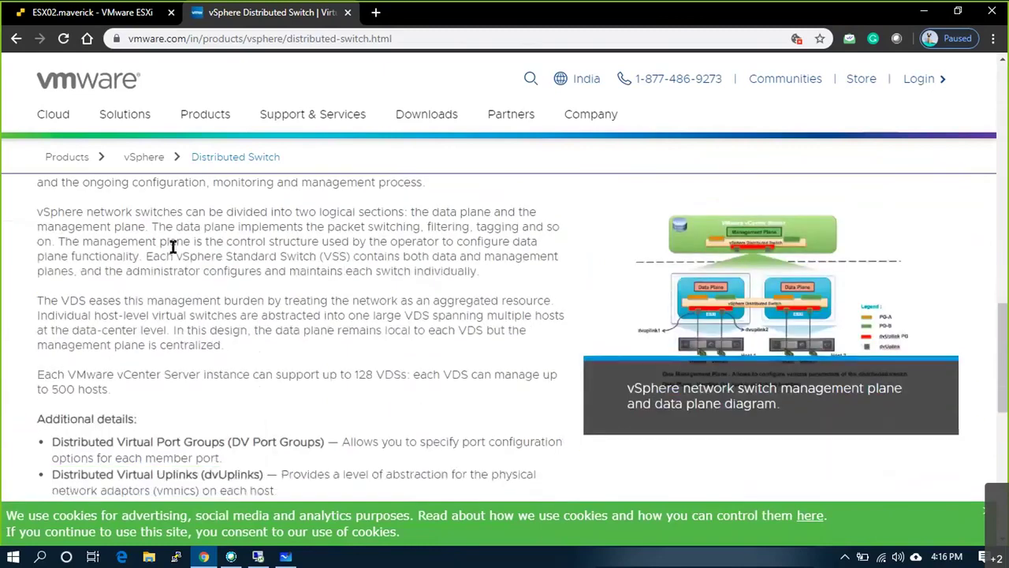
{"action": "scroll", "coordinate": [135, 250], "scroll_direction": "up", "scroll_amount": 2}
{"action": "scroll", "coordinate": [130, 253], "scroll_direction": "down", "scroll_amount": 2}
{"action": "scroll", "coordinate": [130, 254], "scroll_direction": "down", "scroll_amount": 3}
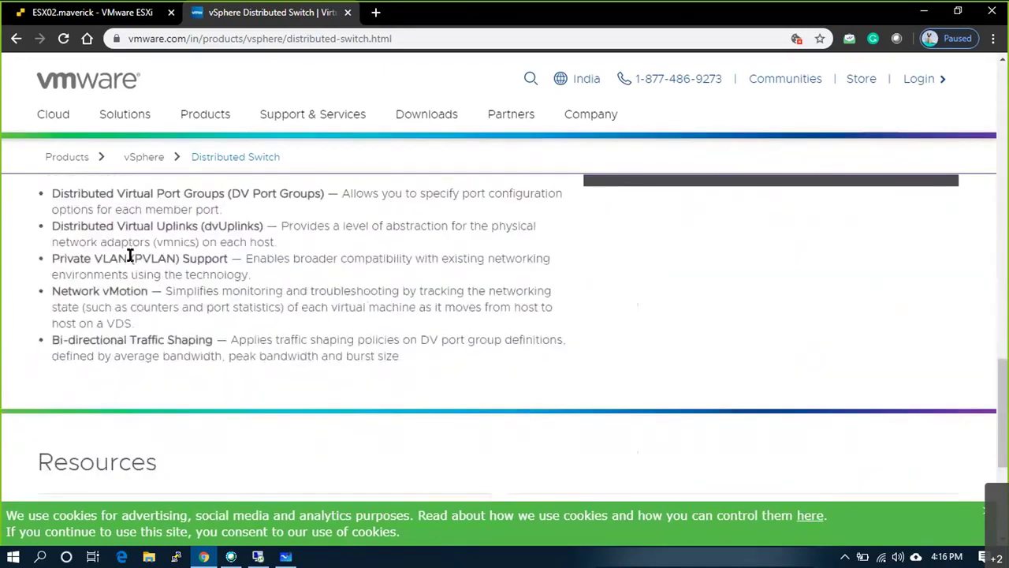
{"action": "scroll", "coordinate": [130, 257], "scroll_direction": "up", "scroll_amount": 3}
{"action": "scroll", "coordinate": [388, 322], "scroll_direction": "down", "scroll_amount": 3}
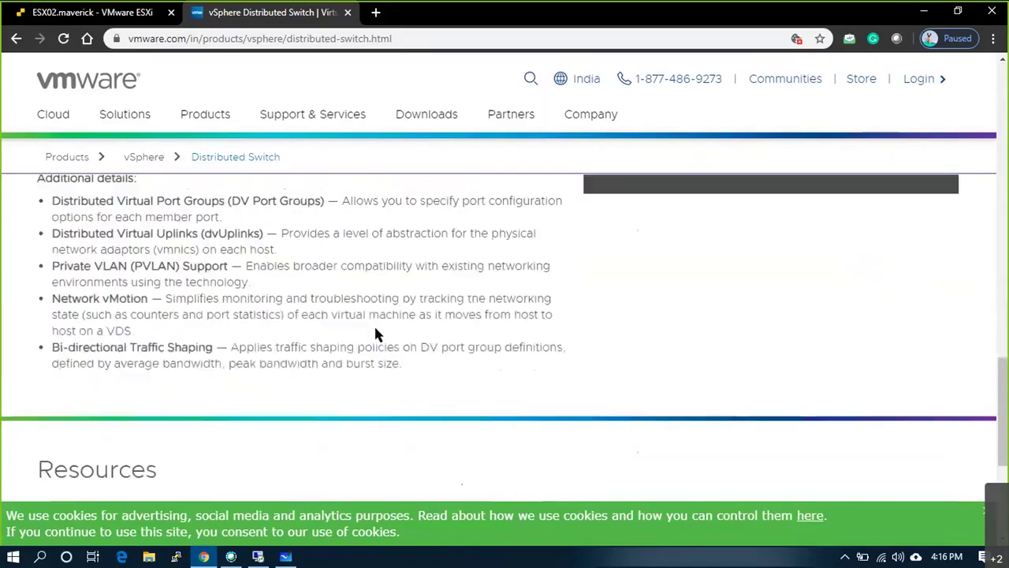
{"action": "scroll", "coordinate": [375, 334], "scroll_direction": "up", "scroll_amount": 1}
{"action": "scroll", "coordinate": [300, 315], "scroll_direction": "up", "scroll_amount": 1}
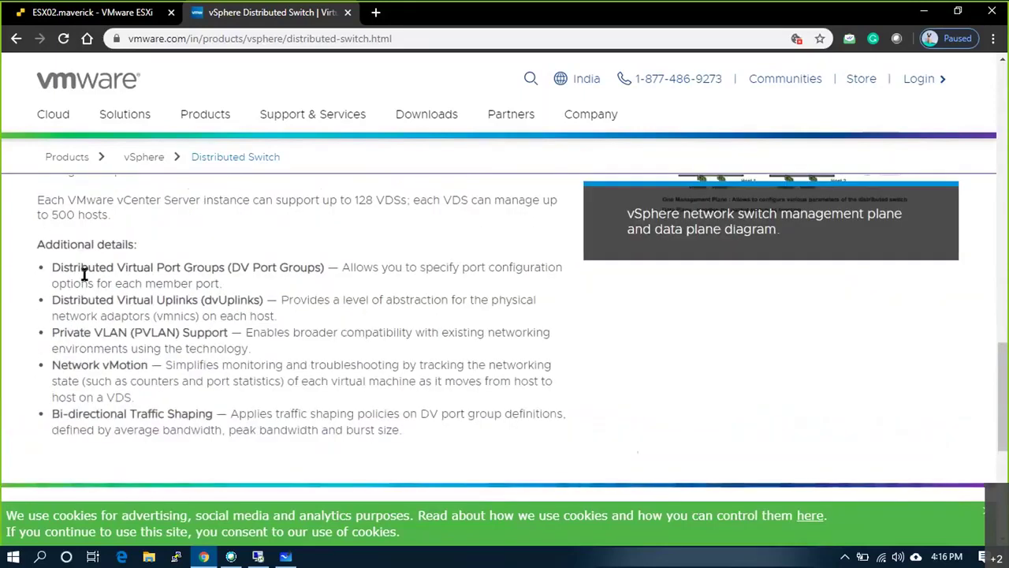
{"action": "left_click_drag", "start_coordinate": [70, 266], "coordinate": [325, 268]}
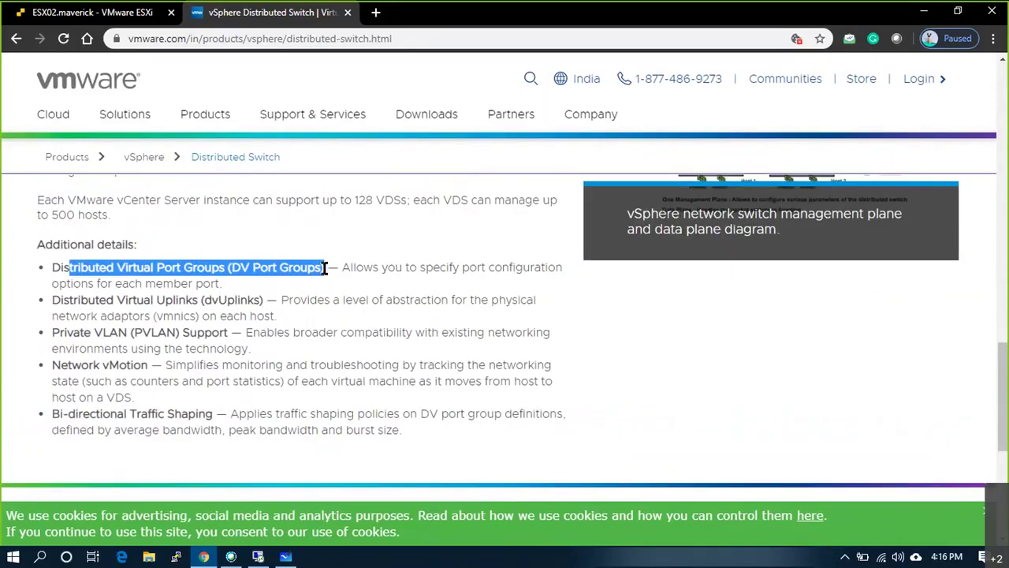
- Highlight the remaining additional details, from Distributed Virtual Uplinks to Bi-directional Traffic Shaping, and skim the page's Resources and feature sections
{"action": "left_click_drag", "start_coordinate": [135, 299], "coordinate": [263, 300]}
{"action": "left_click_drag", "start_coordinate": [60, 332], "coordinate": [231, 332]}
{"action": "left_click_drag", "start_coordinate": [60, 364], "coordinate": [466, 365]}
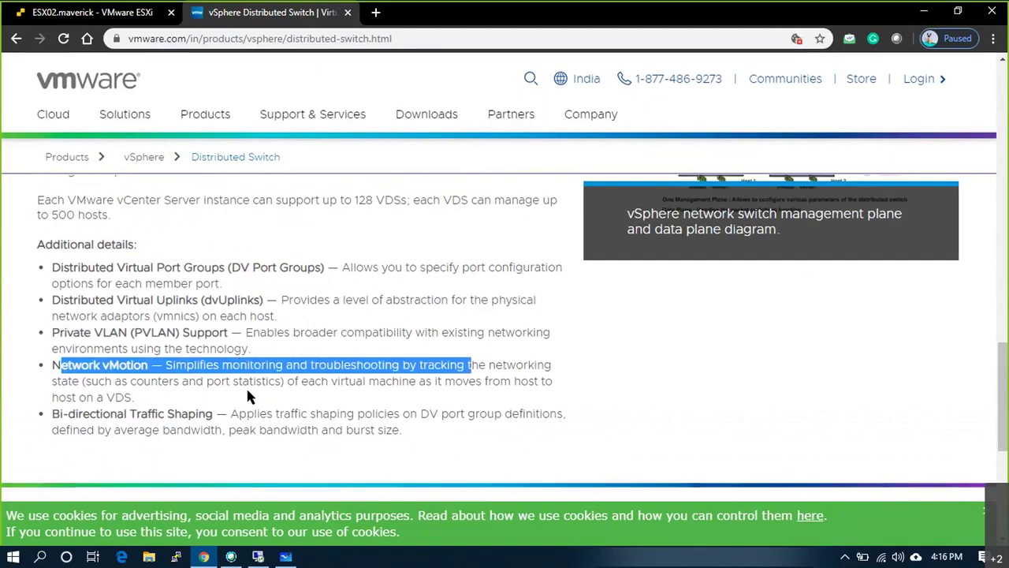
{"action": "left_click_drag", "start_coordinate": [76, 413], "coordinate": [52, 413]}
{"action": "left_click", "coordinate": [601, 400]}
{"action": "scroll", "coordinate": [410, 442], "scroll_direction": "up", "scroll_amount": 2}
{"action": "scroll", "coordinate": [418, 439], "scroll_direction": "down", "scroll_amount": 3}
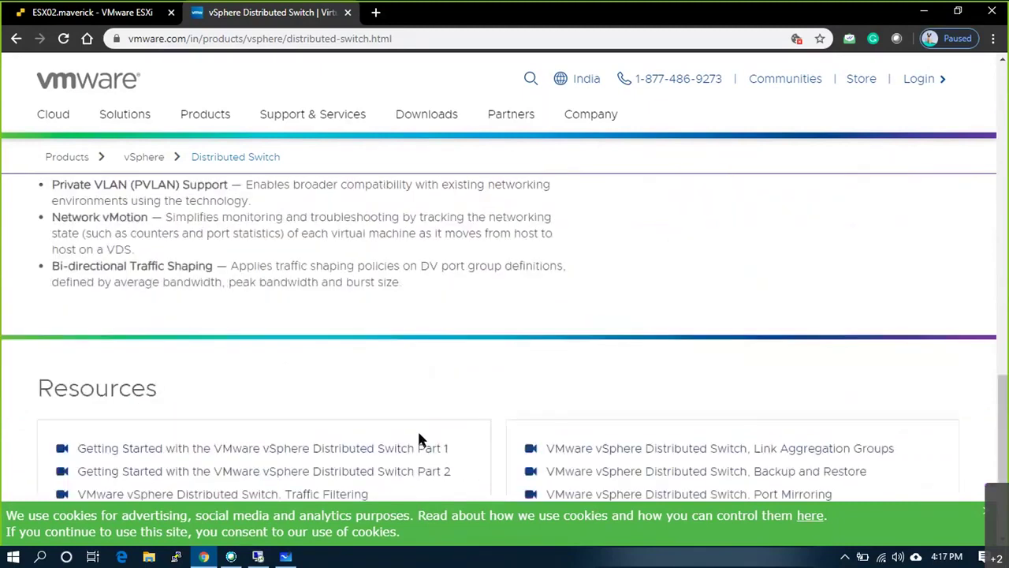
{"action": "scroll", "coordinate": [417, 434], "scroll_direction": "down", "scroll_amount": 3}
{"action": "scroll", "coordinate": [417, 426], "scroll_direction": "up", "scroll_amount": 10}
{"action": "scroll", "coordinate": [418, 426], "scroll_direction": "down", "scroll_amount": 4}
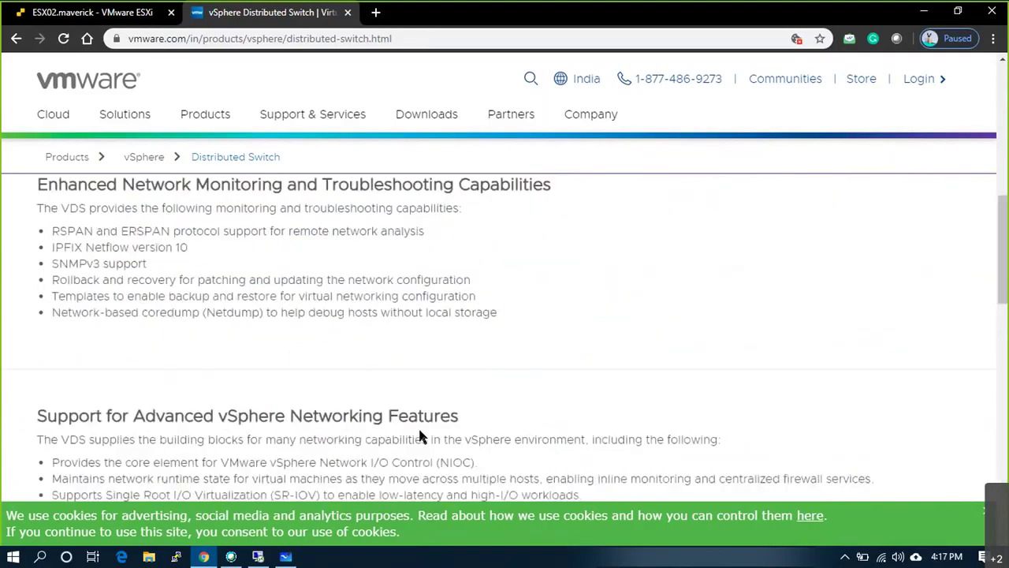
- Switch to Microsoft Whiteboard, draw an arrow down from the vSphere Distributed Switch label and add the text "Enterprise Plus License in PLACE to use this feature !!"
{"action": "key", "text": "alt+Tab"}
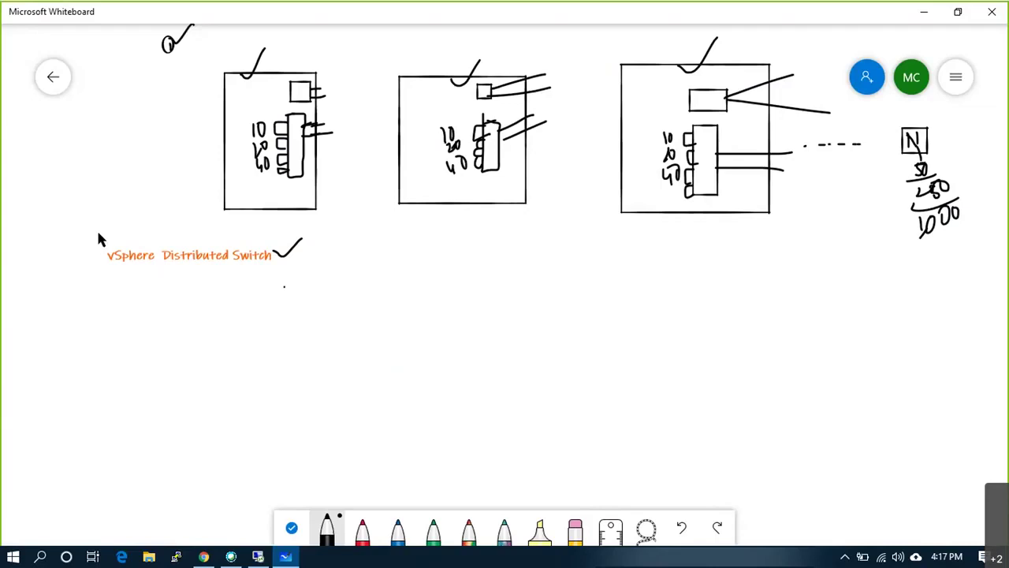
{"action": "left_click_drag", "start_coordinate": [247, 271], "coordinate": [267, 323]}
{"action": "right_click", "coordinate": [278, 322]}
{"action": "left_click", "coordinate": [295, 275]}
{"action": "type", "text": "En"}
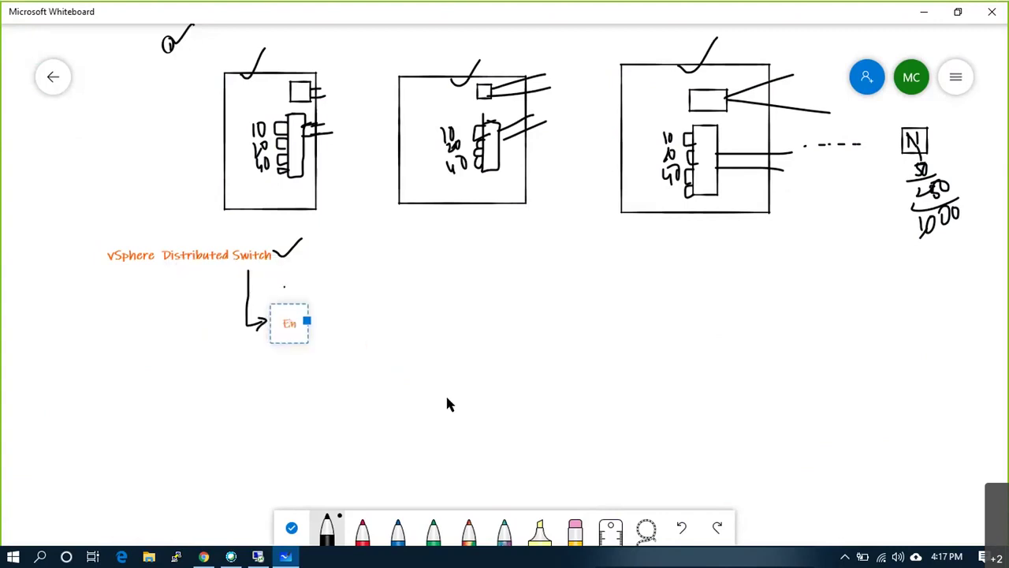
{"action": "type", "text": "terprise P"}
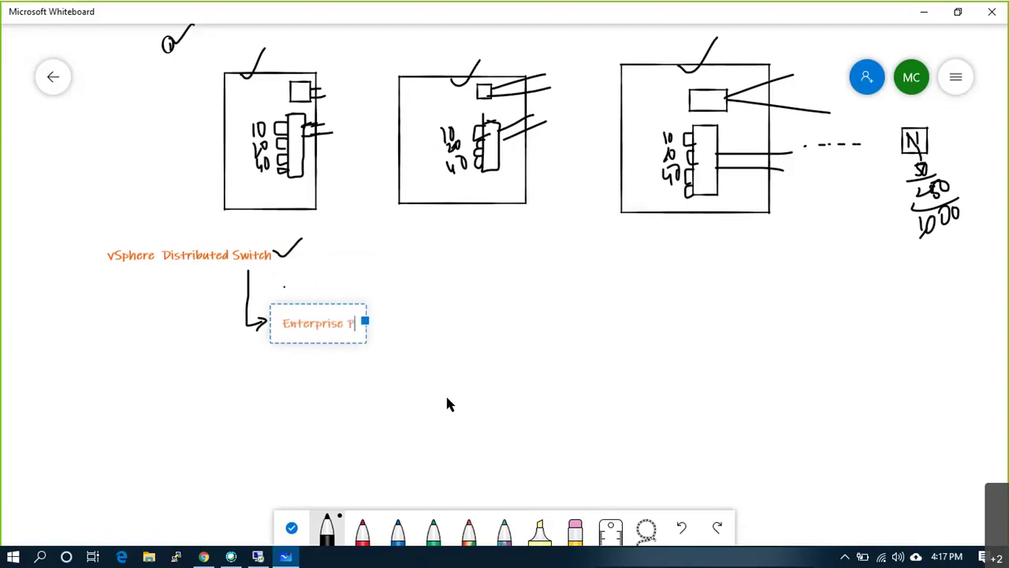
{"action": "type", "text": "lus License"}
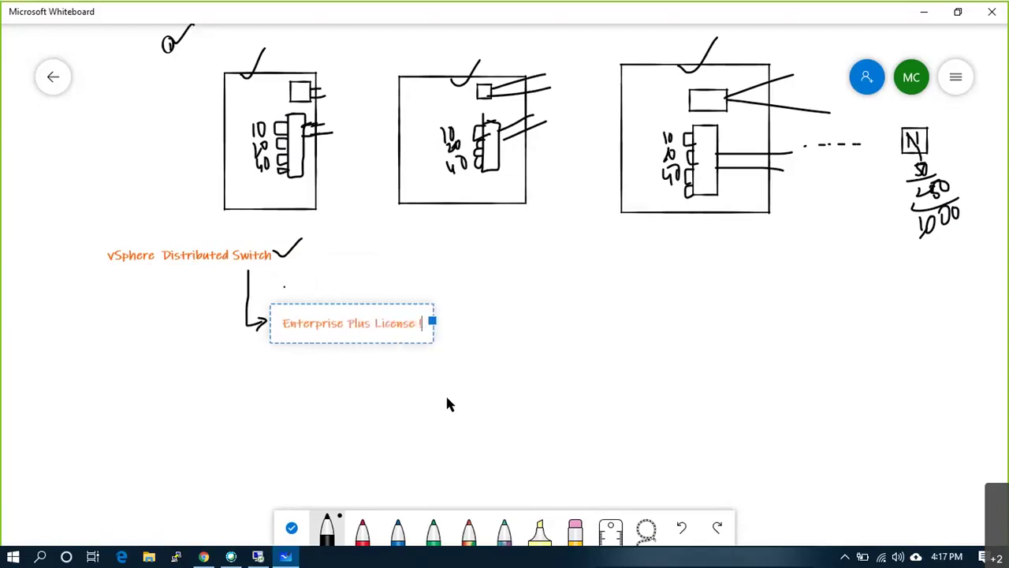
{"action": "key", "text": "BackSpace"}
{"action": "type", "text": "I"}
{"action": "key", "text": "BackSpace"}
{"action": "key", "text": "BackSpace"}
{"action": "type", "text": "In PLAd"}
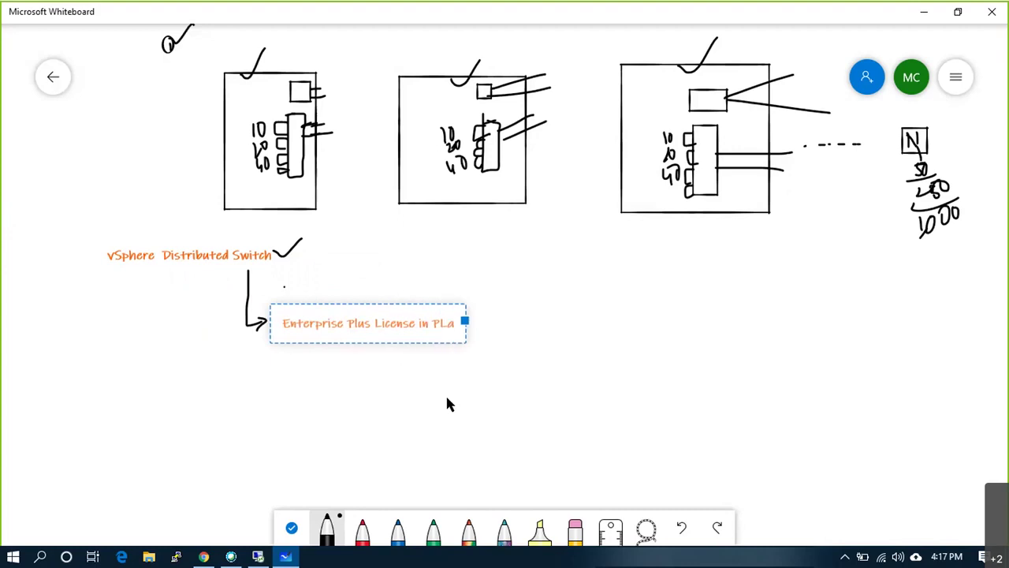
{"action": "key", "text": "BackSpace"}
{"action": "key", "text": "BackSpace"}
{"action": "type", "text": "Ad"}
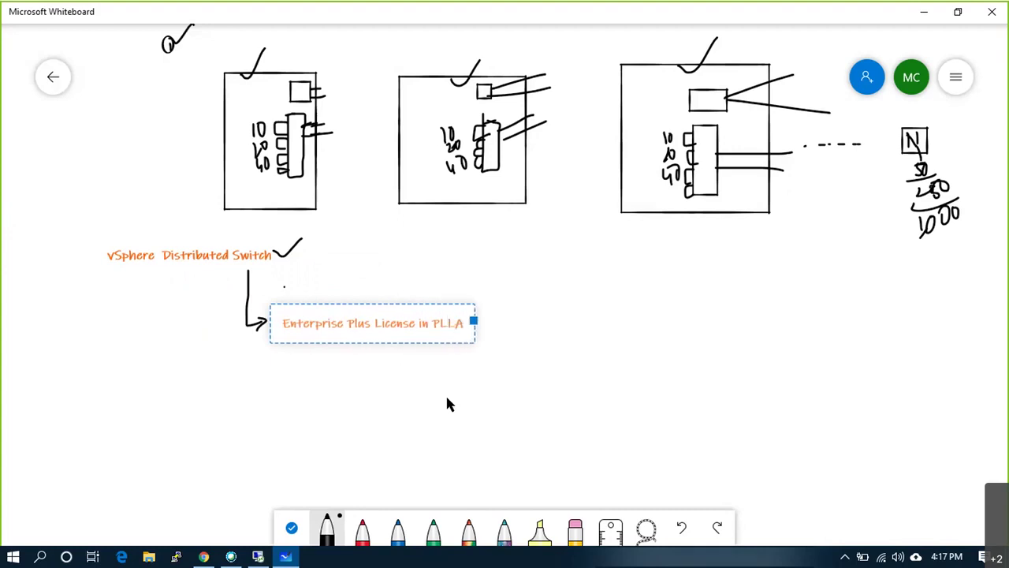
{"action": "key", "text": "BackSpace"}
{"action": "type", "text": "CE t"}
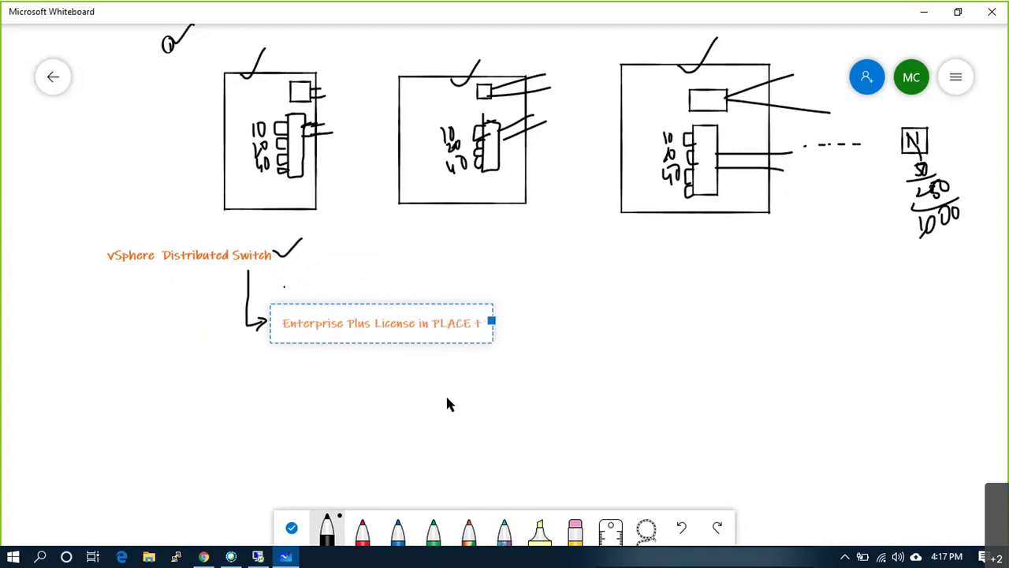
{"action": "type", "text": "o use t"}
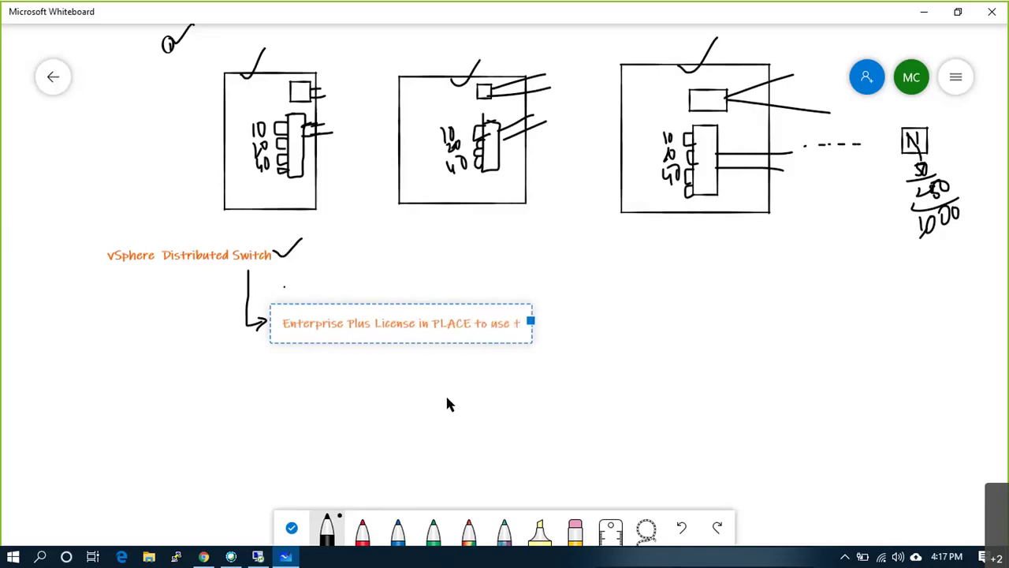
{"action": "type", "text": "his feature !!"}
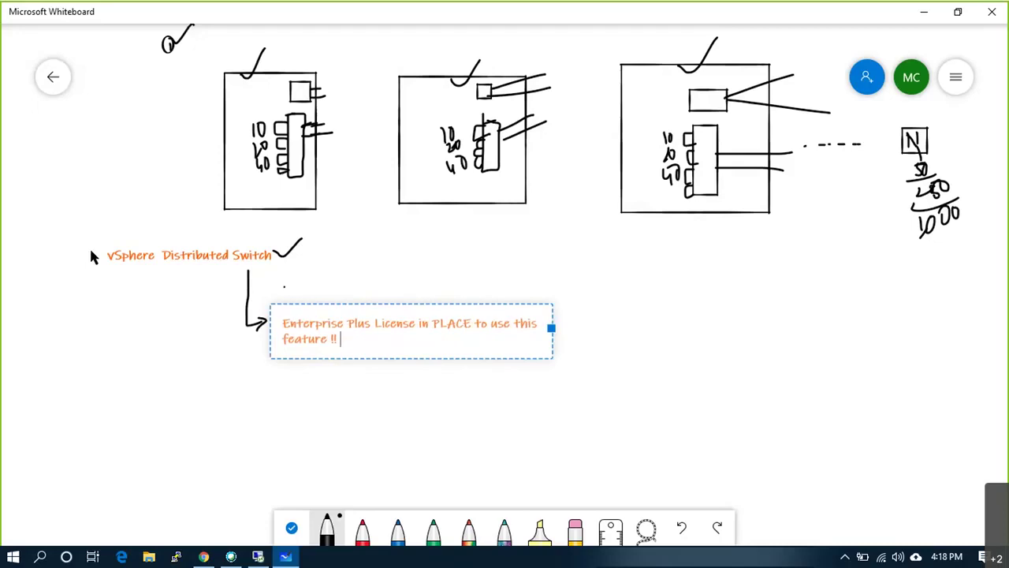
- Draw a check mark before the vSphere Distributed Switch label and a rectangle around the Enterprise Plus license note
{"action": "left_click_drag", "start_coordinate": [88, 243], "coordinate": [127, 210]}
{"action": "mouse_move", "coordinate": [281, 289]}
{"action": "left_mouse_down"}
{"action": "mouse_move", "coordinate": [277, 459]}
{"action": "mouse_move", "coordinate": [561, 468]}
{"action": "mouse_move", "coordinate": [574, 344]}
{"action": "mouse_move", "coordinate": [464, 296]}
{"action": "mouse_move", "coordinate": [282, 292]}
{"action": "left_mouse_up"}
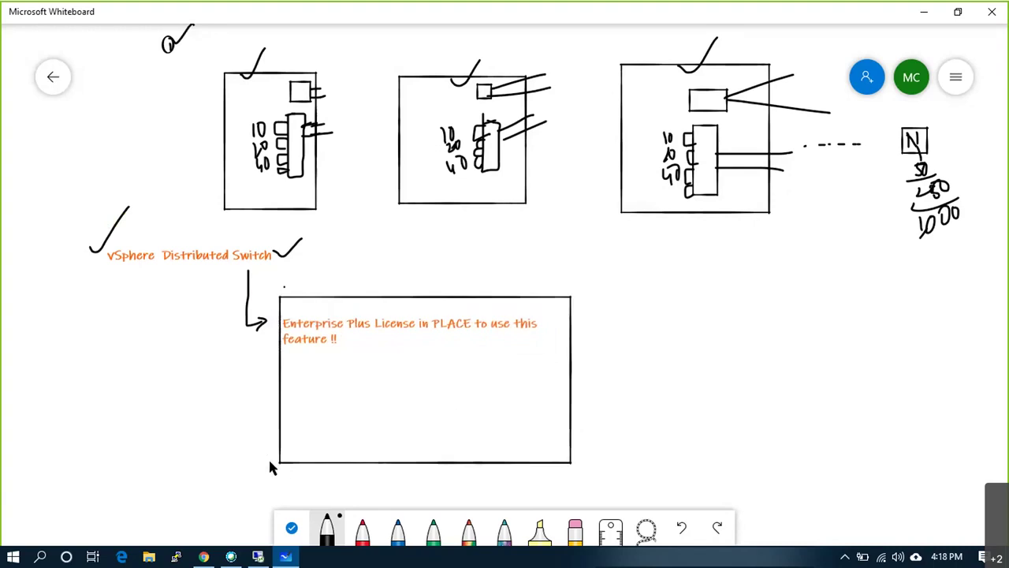
- Switch to the remote desktop session showing the vSphere Client and look over its license list
{"action": "left_click", "coordinate": [205, 557]}
{"action": "left_click", "coordinate": [258, 557]}
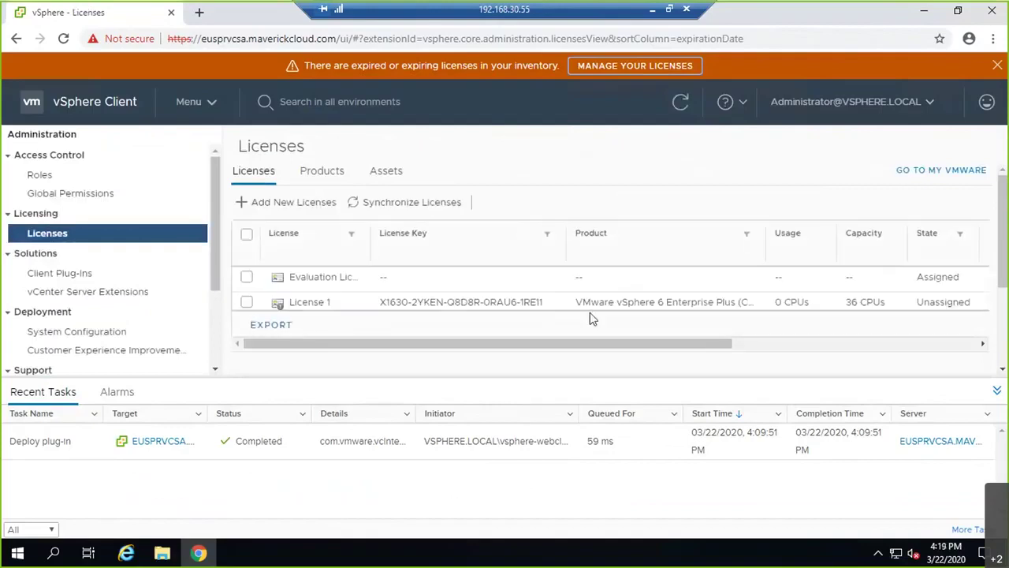
{"action": "scroll", "coordinate": [410, 274], "scroll_direction": "down", "scroll_amount": 2}
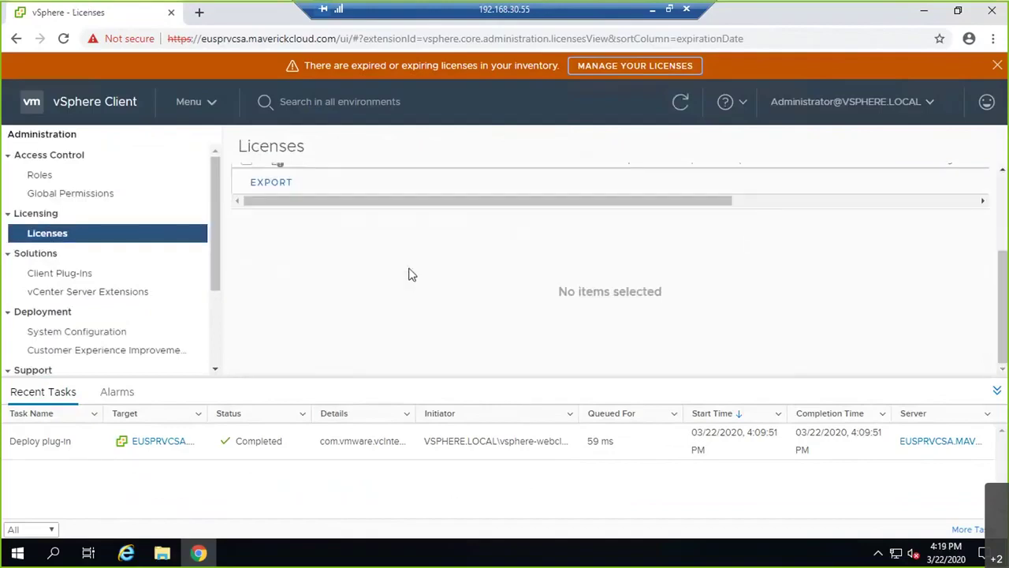
{"action": "scroll", "coordinate": [409, 273], "scroll_direction": "up", "scroll_amount": 2}
- Select License 1 for VMware vSphere 6 Enterprise Plus, review its summary and remove it from the vCenter license inventory
{"action": "left_click", "coordinate": [246, 302]}
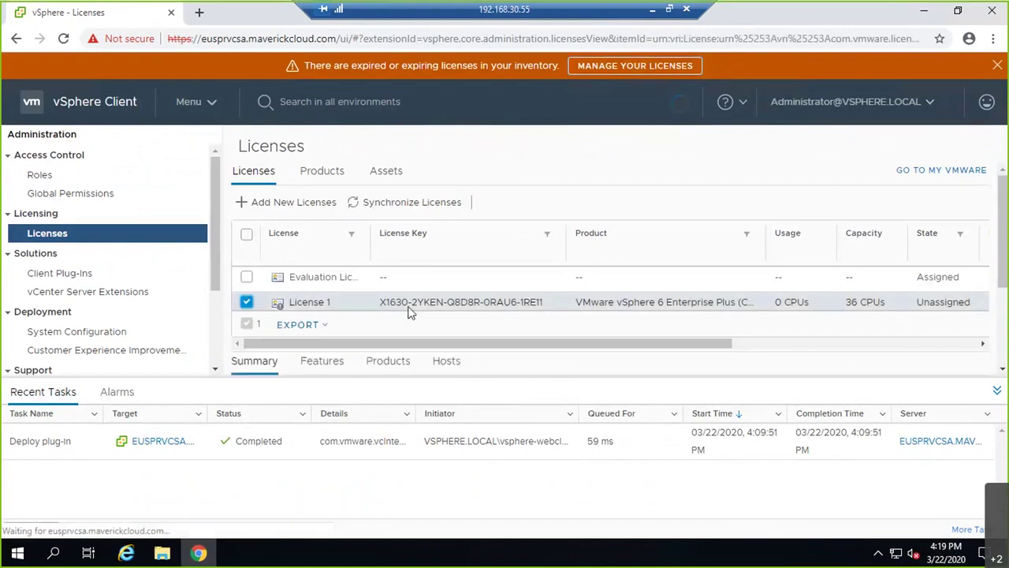
{"action": "scroll", "coordinate": [728, 300], "scroll_direction": "down", "scroll_amount": 2}
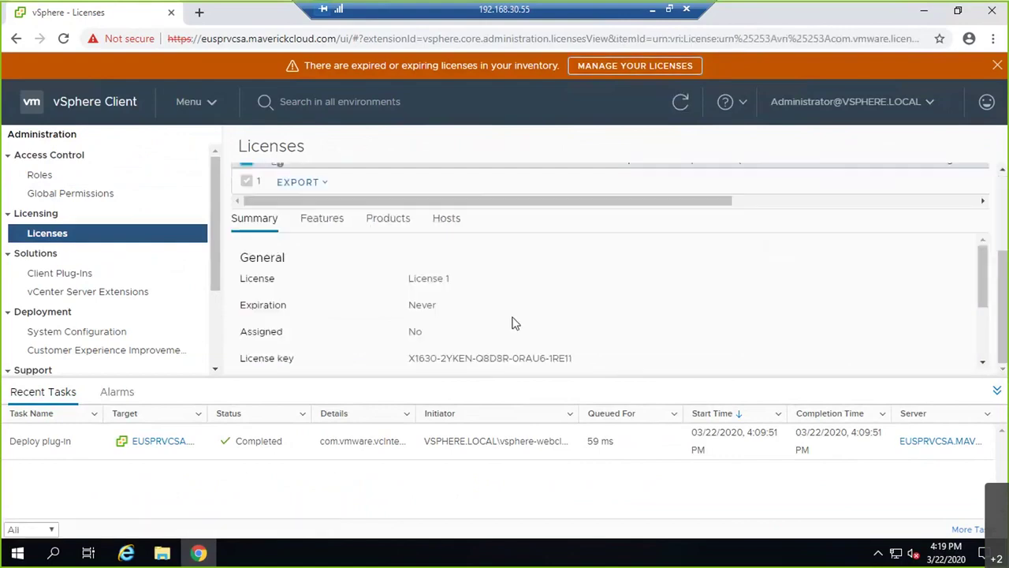
{"action": "scroll", "coordinate": [513, 322], "scroll_direction": "down", "scroll_amount": 2}
{"action": "scroll", "coordinate": [519, 319], "scroll_direction": "up", "scroll_amount": 2}
{"action": "scroll", "coordinate": [519, 320], "scroll_direction": "up", "scroll_amount": 2}
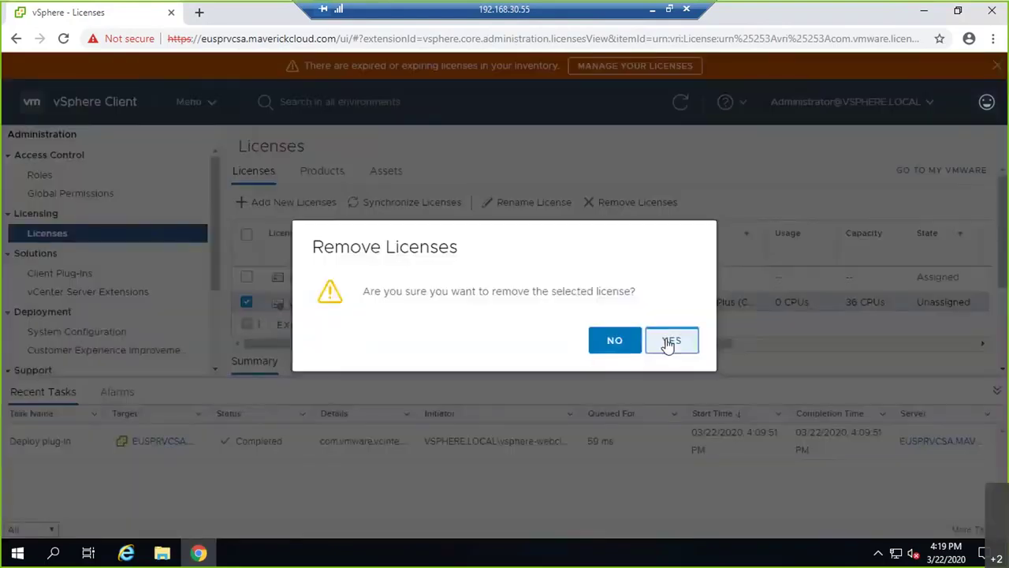
{"action": "left_click", "coordinate": [671, 340]}
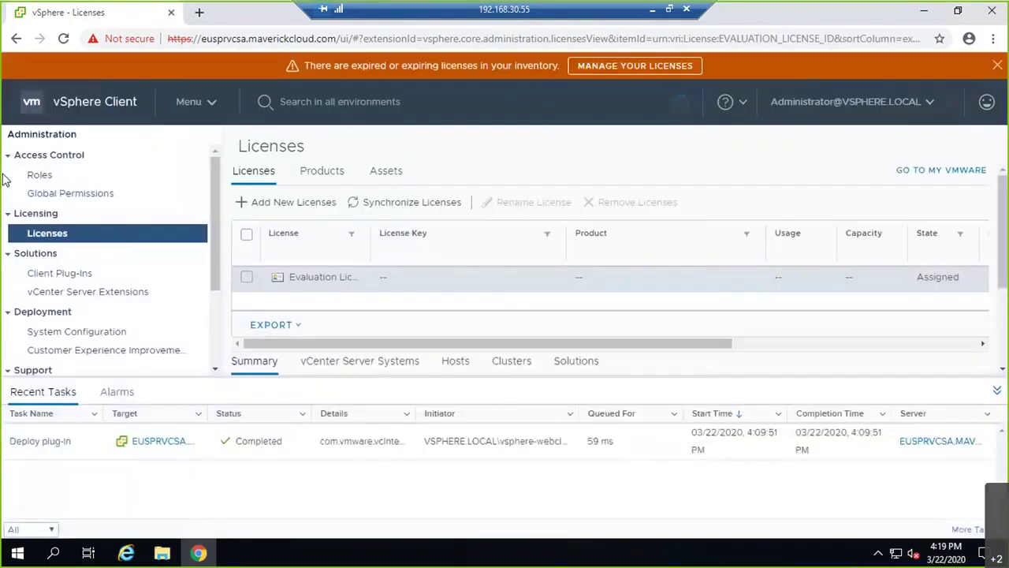
- Open the New Licenses wizard to show where license keys are entered, and cancel it without adding one
{"action": "left_click", "coordinate": [288, 205]}
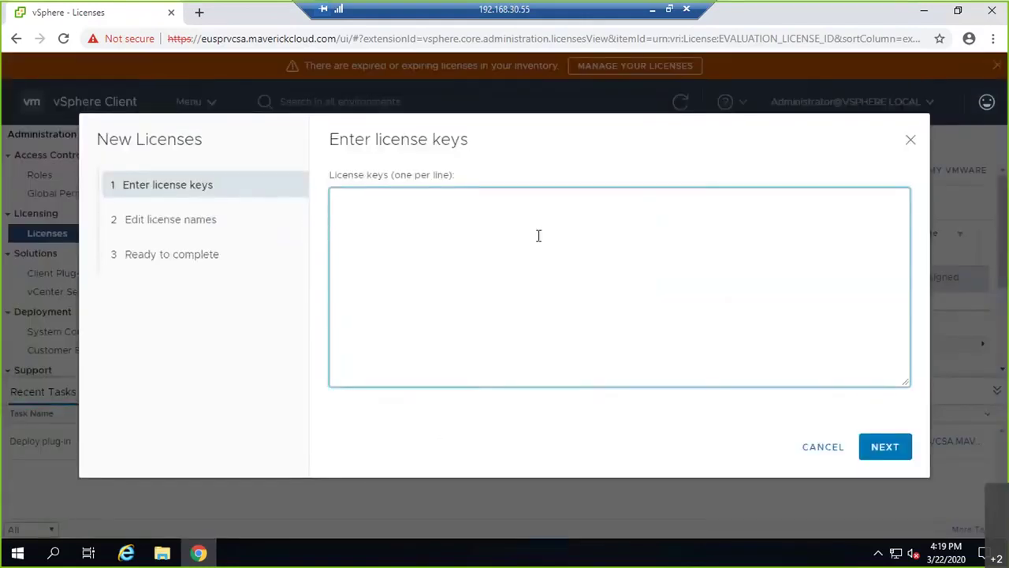
{"action": "left_click", "coordinate": [820, 447]}
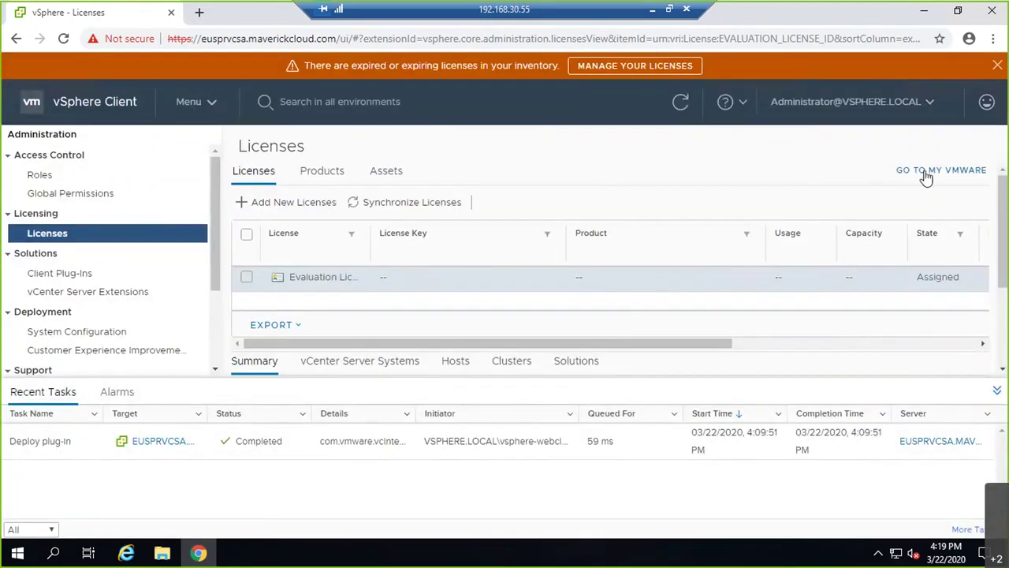
- Collapse Recent Tasks and examine the Evaluation License's vCenter Server systems, hosts, clusters, solutions and expiration warning
{"action": "left_click", "coordinate": [997, 392]}
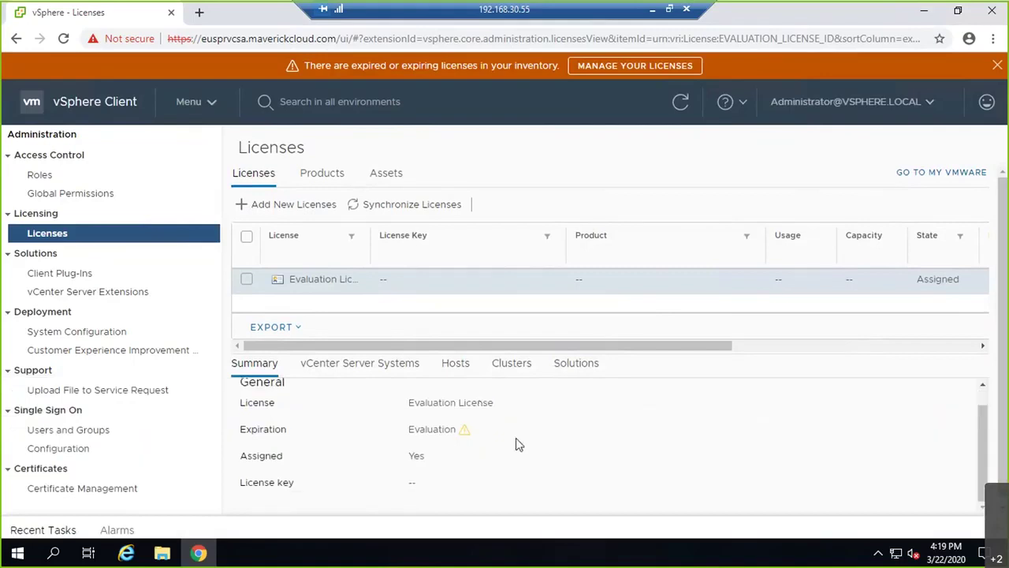
{"action": "scroll", "coordinate": [512, 433], "scroll_direction": "down", "scroll_amount": 1}
{"action": "left_click", "coordinate": [371, 357]}
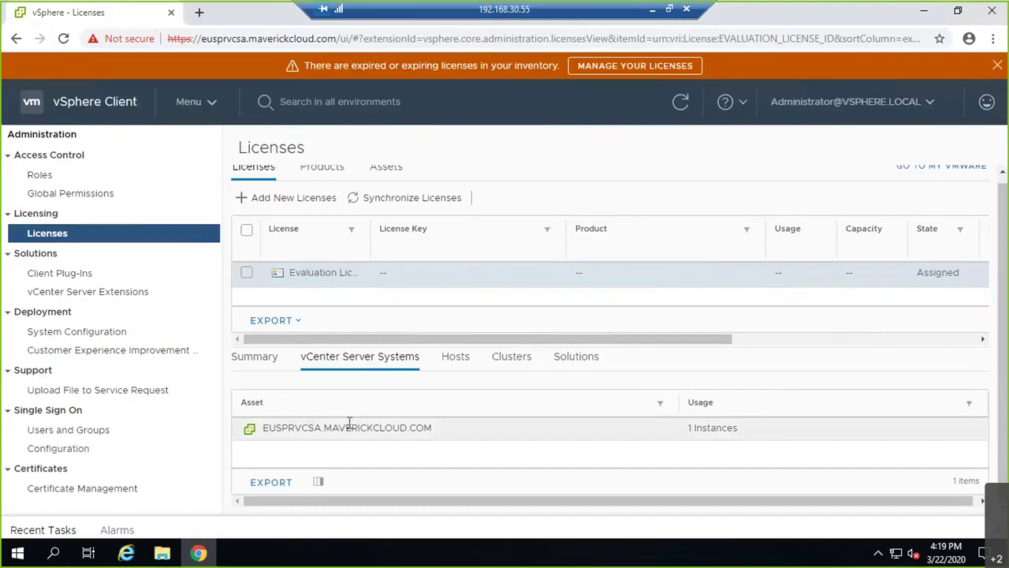
{"action": "left_click", "coordinate": [472, 369]}
{"action": "scroll", "coordinate": [479, 444], "scroll_direction": "down", "scroll_amount": 1}
{"action": "scroll", "coordinate": [402, 469], "scroll_direction": "up", "scroll_amount": 1}
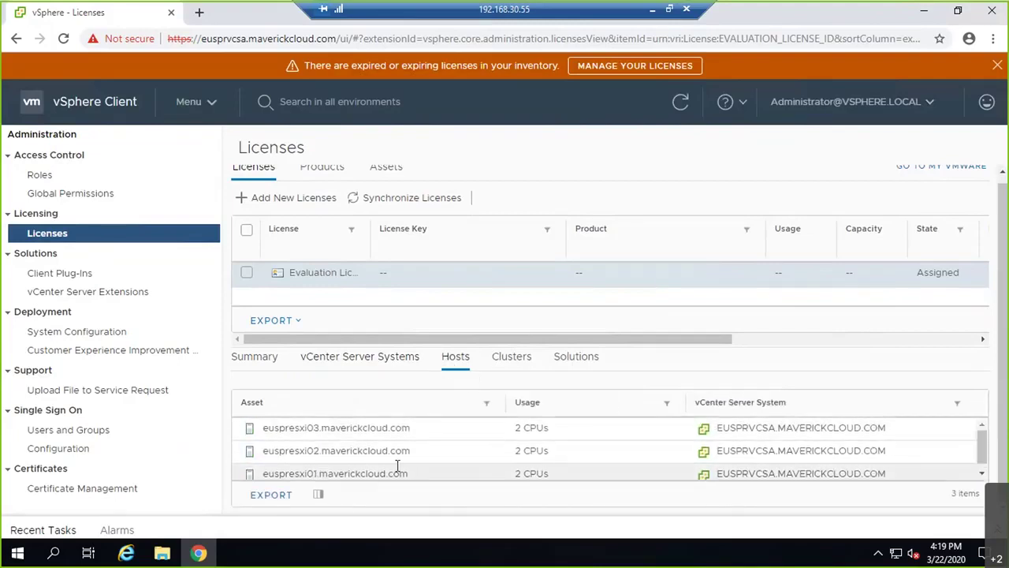
{"action": "left_click", "coordinate": [511, 359]}
{"action": "left_click", "coordinate": [585, 362]}
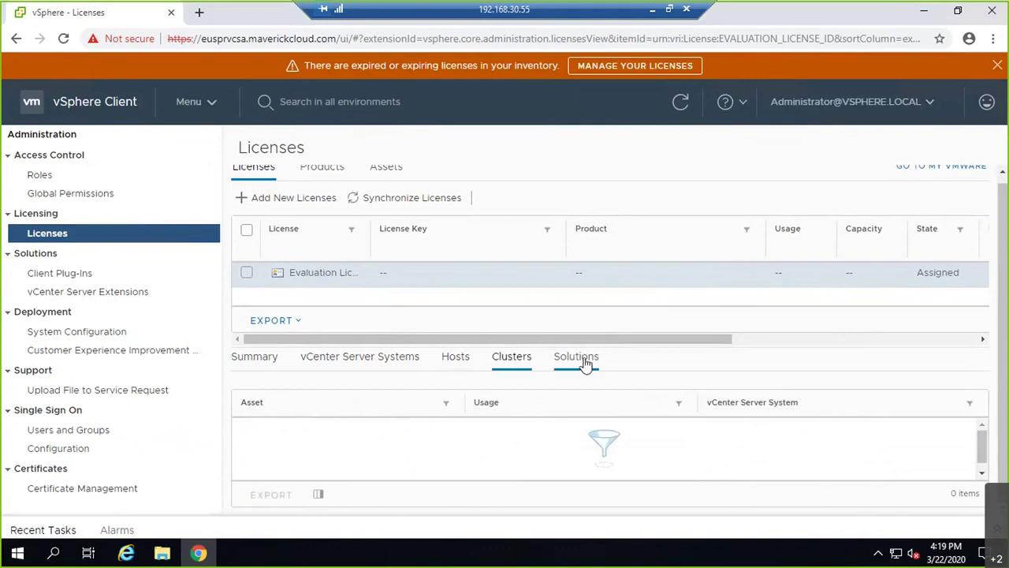
{"action": "left_click", "coordinate": [264, 366]}
{"action": "scroll", "coordinate": [547, 423], "scroll_direction": "down", "scroll_amount": 1}
{"action": "mouse_move", "coordinate": [466, 430]}
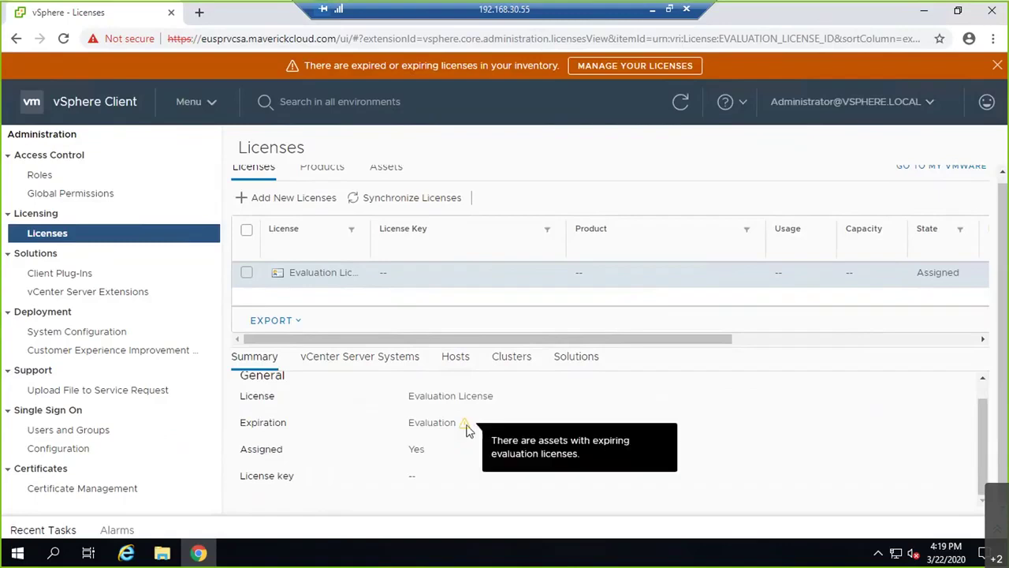
{"action": "scroll", "coordinate": [432, 438], "scroll_direction": "up", "scroll_amount": 1}
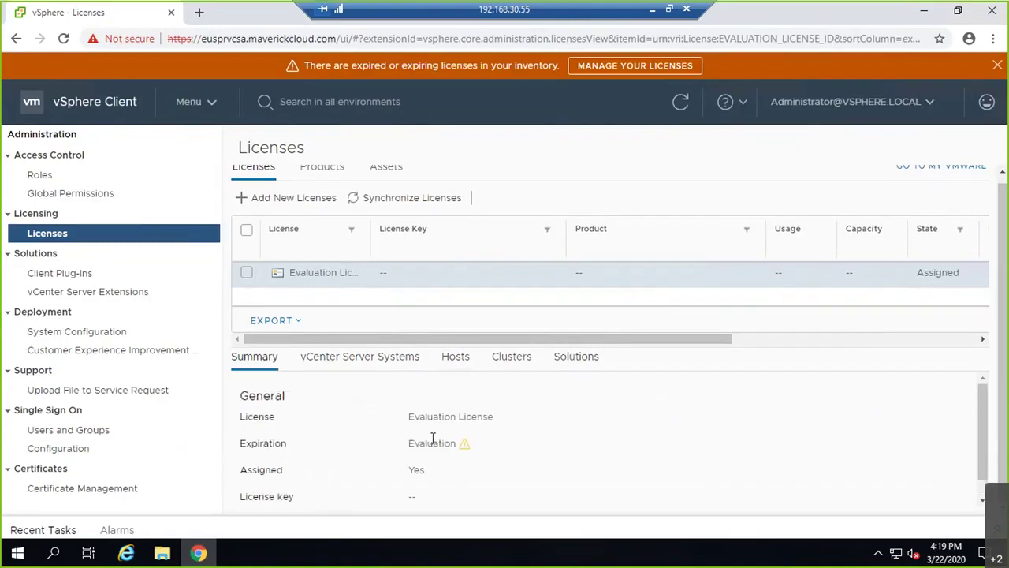
- Minimize the remote session, return to the ESX02.maverick host client in Chrome and open the host's licensing details
{"action": "left_click", "coordinate": [652, 11]}
{"action": "left_click", "coordinate": [155, 14]}
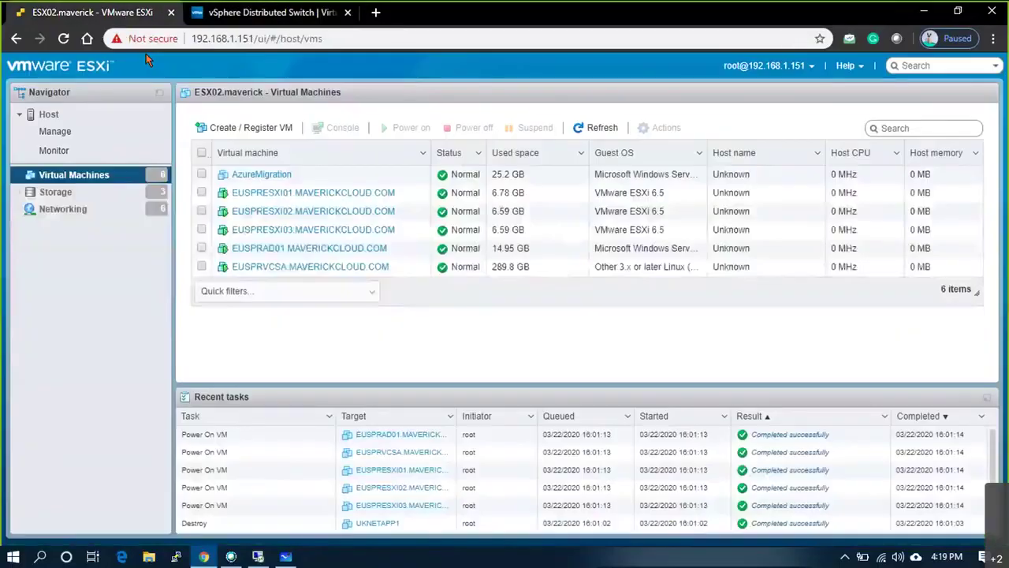
{"action": "left_click", "coordinate": [88, 117]}
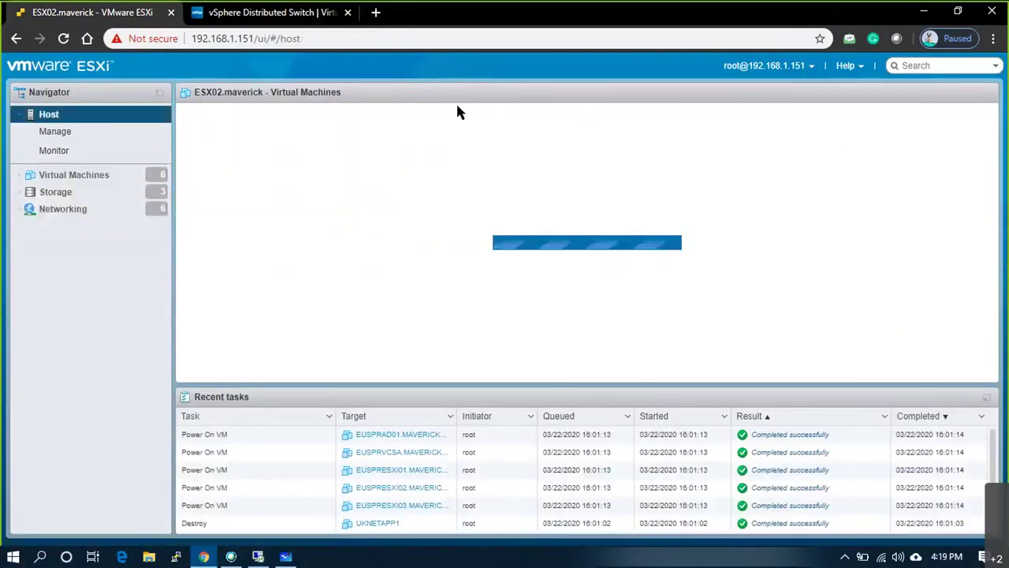
{"action": "left_click", "coordinate": [95, 136]}
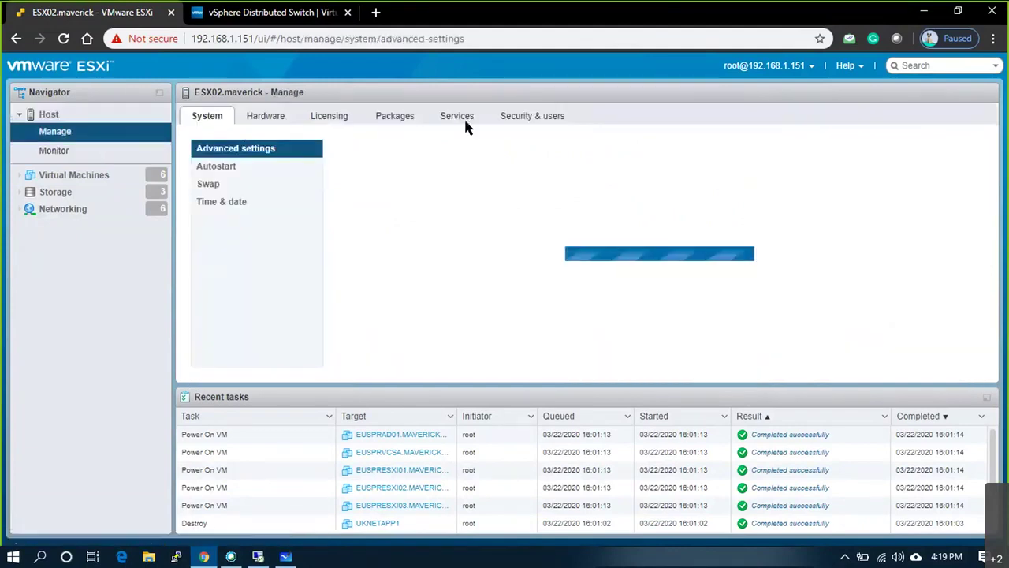
{"action": "left_click", "coordinate": [339, 118]}
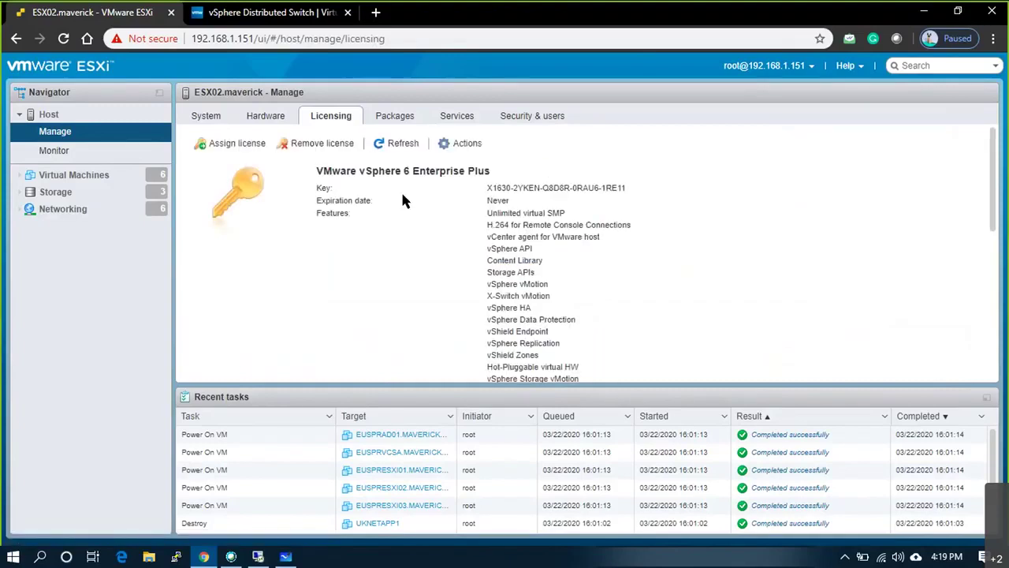
- Highlight the Enterprise Plus edition name, scan the licensed features list and highlight the license's expiration date
{"action": "left_click_drag", "start_coordinate": [414, 172], "coordinate": [490, 172]}
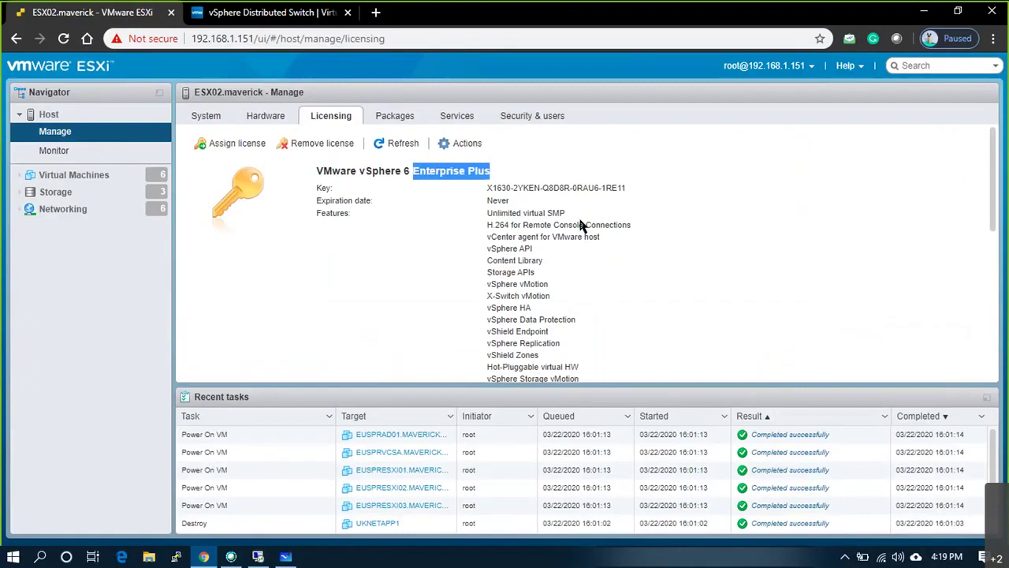
{"action": "scroll", "coordinate": [581, 225], "scroll_direction": "down", "scroll_amount": 10}
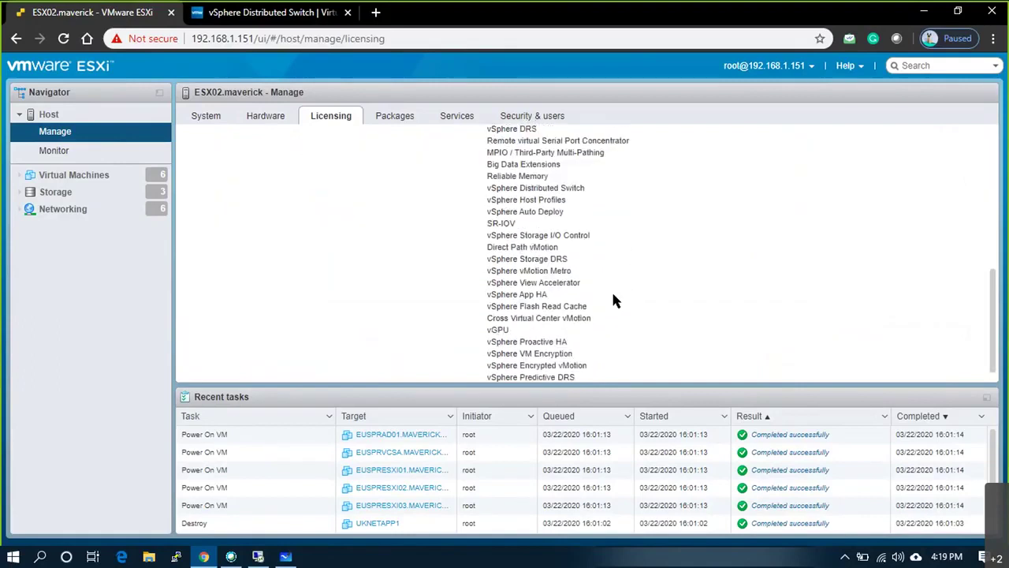
{"action": "scroll", "coordinate": [615, 299], "scroll_direction": "up", "scroll_amount": 10}
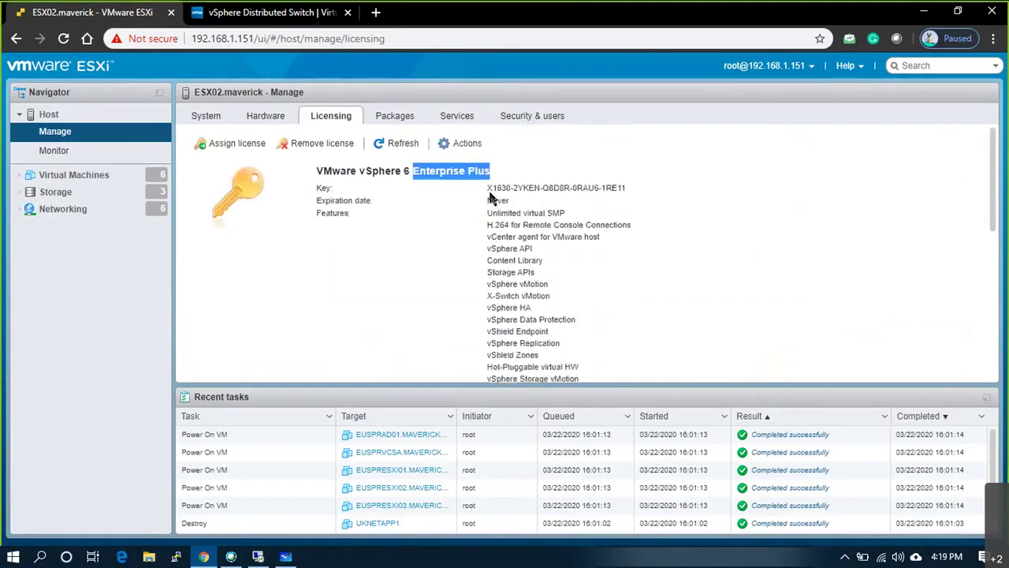
{"action": "left_click", "coordinate": [492, 191]}
{"action": "double_click", "coordinate": [504, 201]}
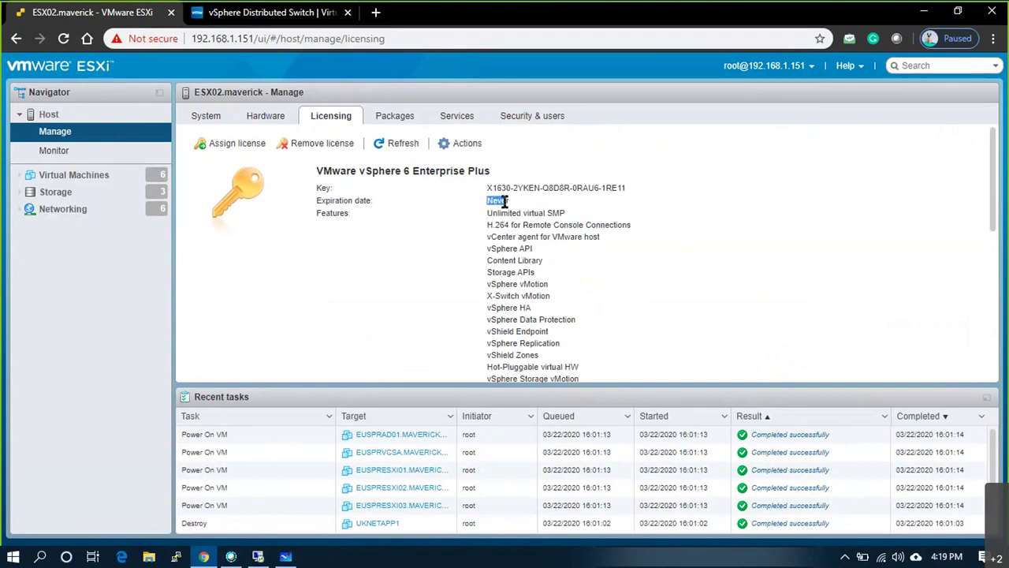
- Copy the ESX02.maverick host's licensed features list, switch to Notepad++ and paste it into a new document
{"action": "left_click_drag", "start_coordinate": [489, 212], "coordinate": [559, 359]}
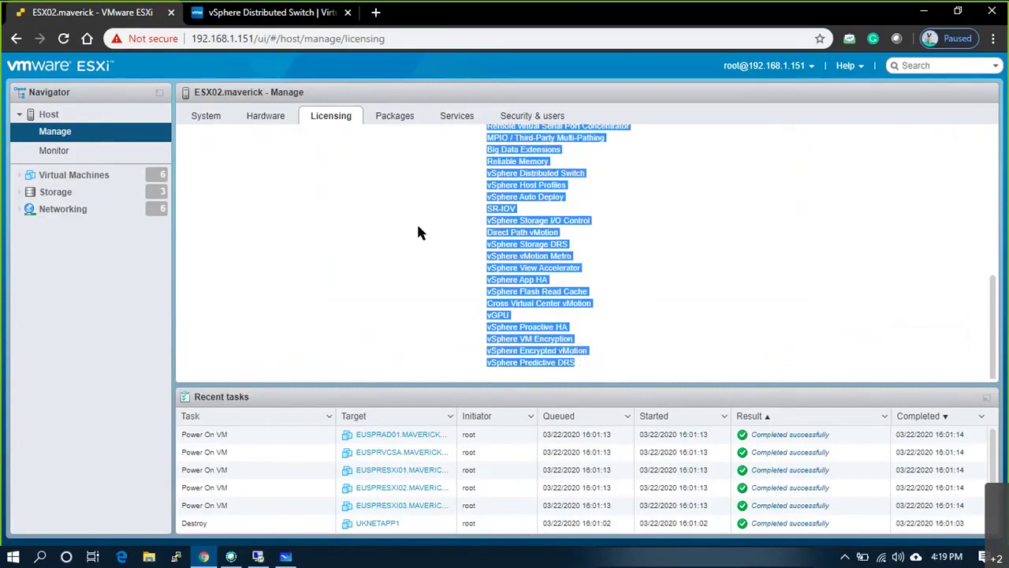
{"action": "key", "text": "F5"}
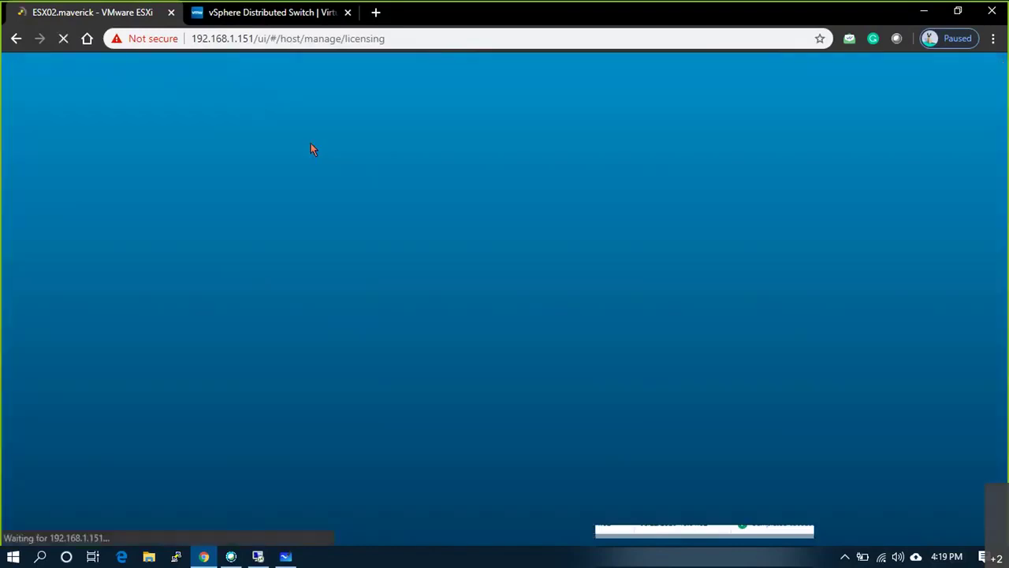
{"action": "key", "text": "super"}
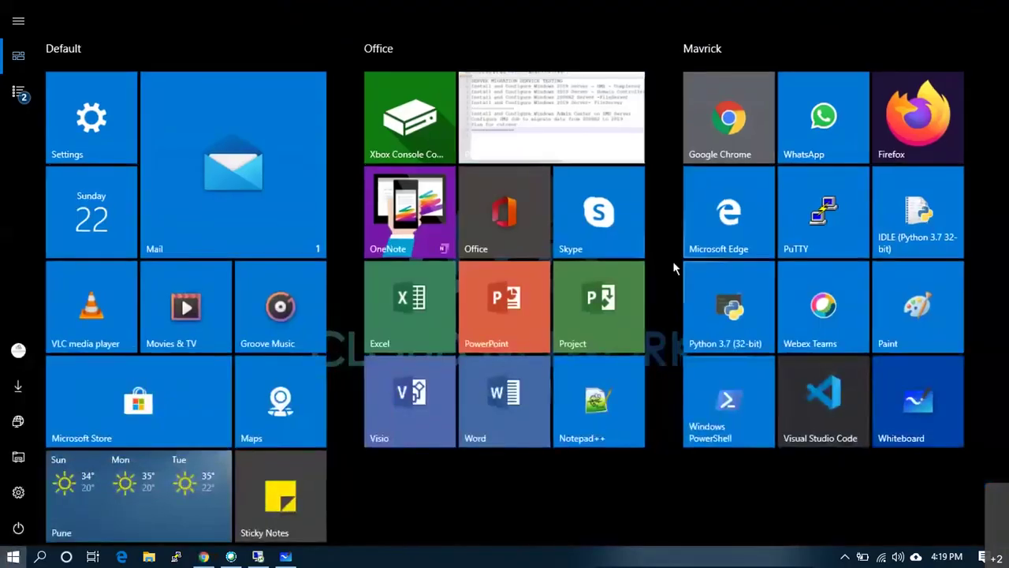
{"action": "left_click", "coordinate": [600, 401]}
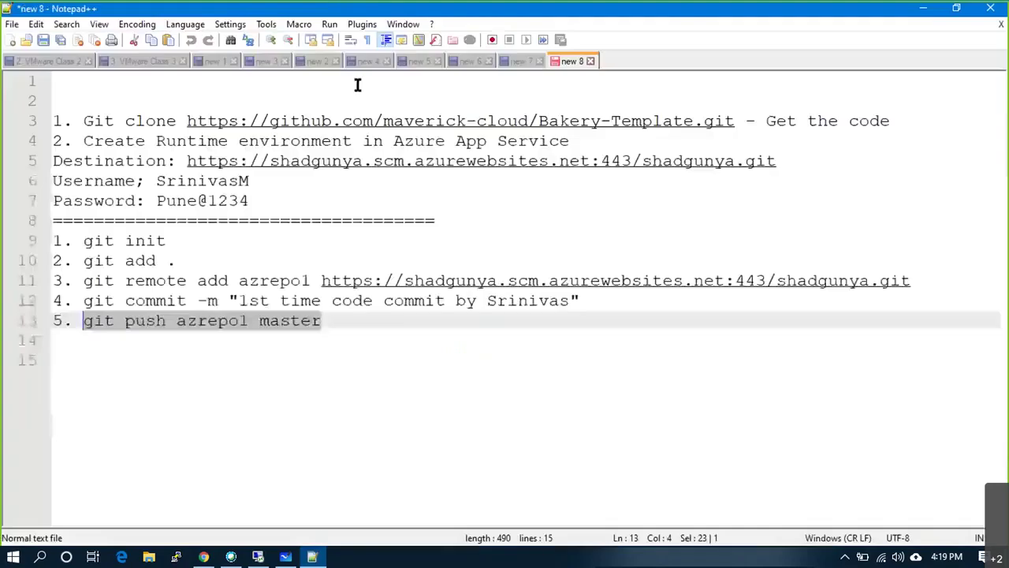
{"action": "left_click", "coordinate": [11, 39]}
{"action": "key", "text": "ctrl+v"}
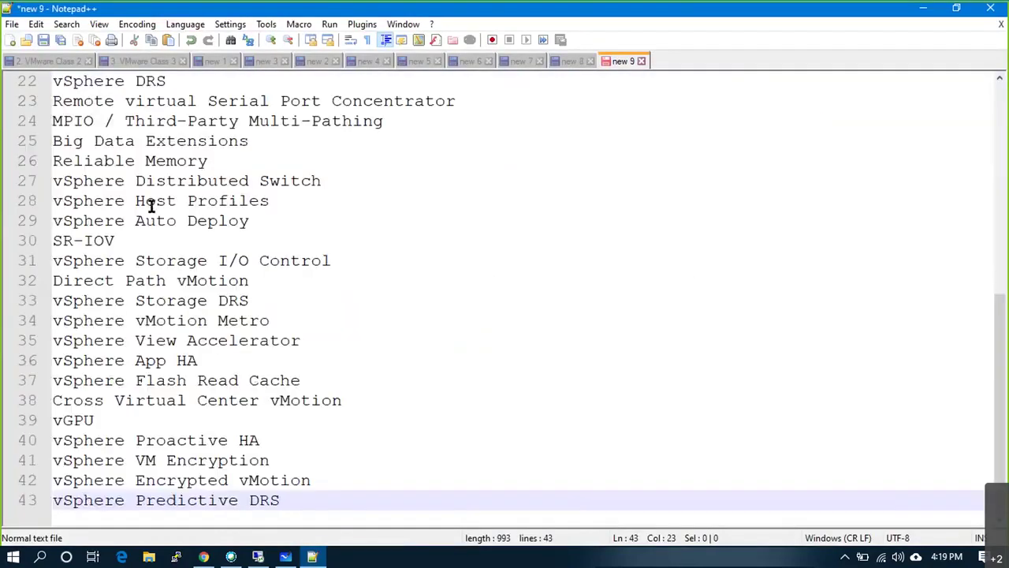
- Highlight the vSphere DRS entry in the pasted features list and scan the entries below it
{"action": "scroll", "coordinate": [158, 229], "scroll_direction": "up", "scroll_amount": 4}
{"action": "key", "text": "ctrl+f"}
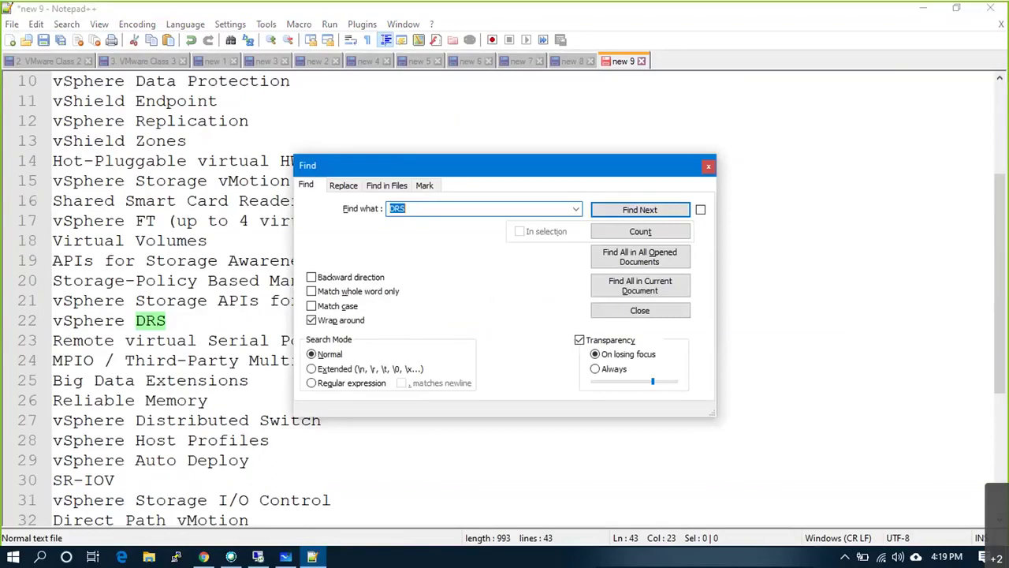
{"action": "key", "text": "Escape"}
{"action": "left_click_drag", "start_coordinate": [167, 320], "coordinate": [35, 326]}
{"action": "scroll", "coordinate": [224, 349], "scroll_direction": "down", "scroll_amount": 3}
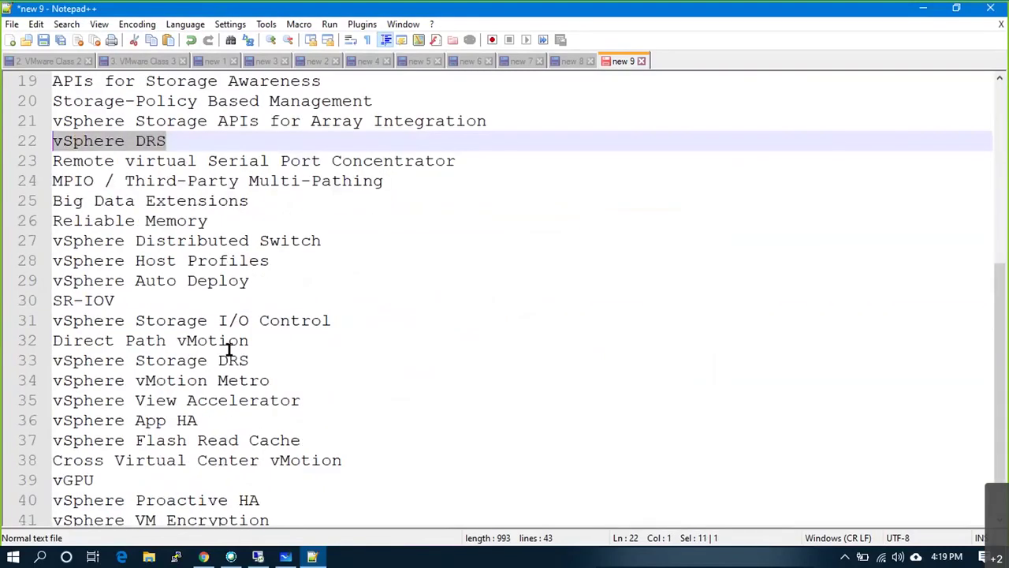
{"action": "scroll", "coordinate": [311, 355], "scroll_direction": "down", "scroll_amount": 1}
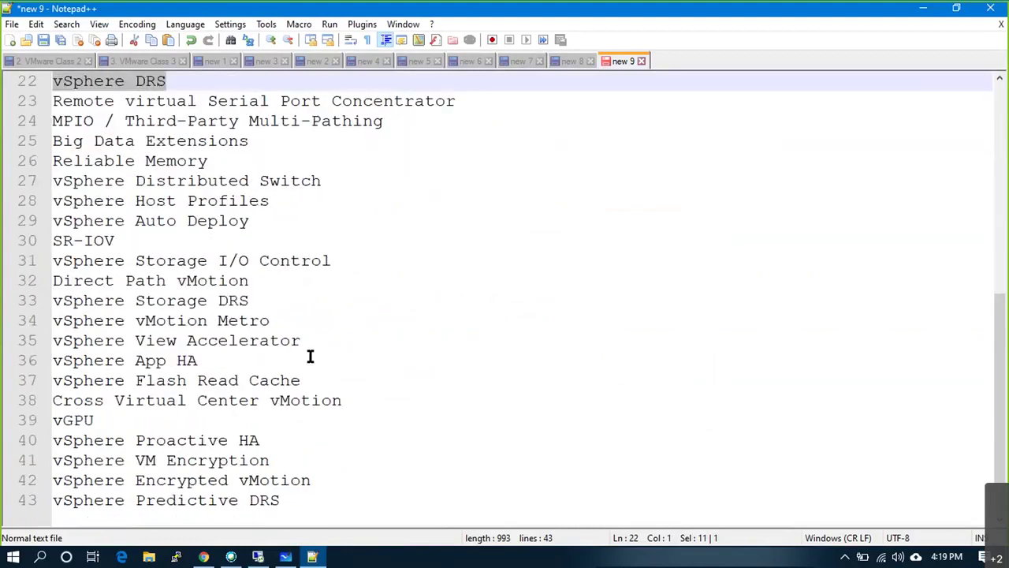
- Scan the features list again, select vSphere DRS on line 22 and duplicate it on that line
{"action": "left_click_drag", "start_coordinate": [283, 496], "coordinate": [74, 17]}
{"action": "left_click", "coordinate": [75, 221]}
{"action": "scroll", "coordinate": [178, 315], "scroll_direction": "down", "scroll_amount": 3}
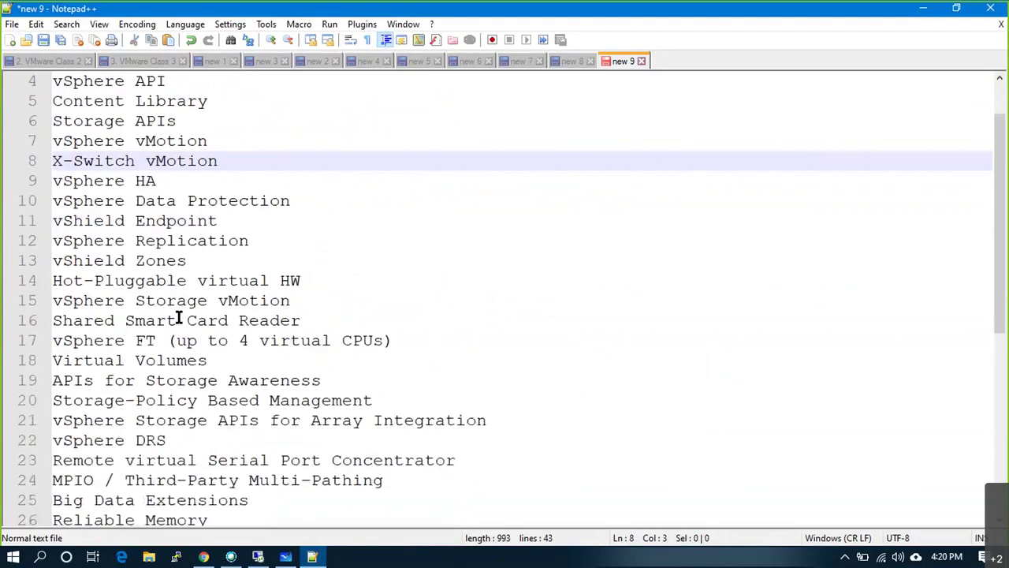
{"action": "scroll", "coordinate": [181, 385], "scroll_direction": "down", "scroll_amount": 1}
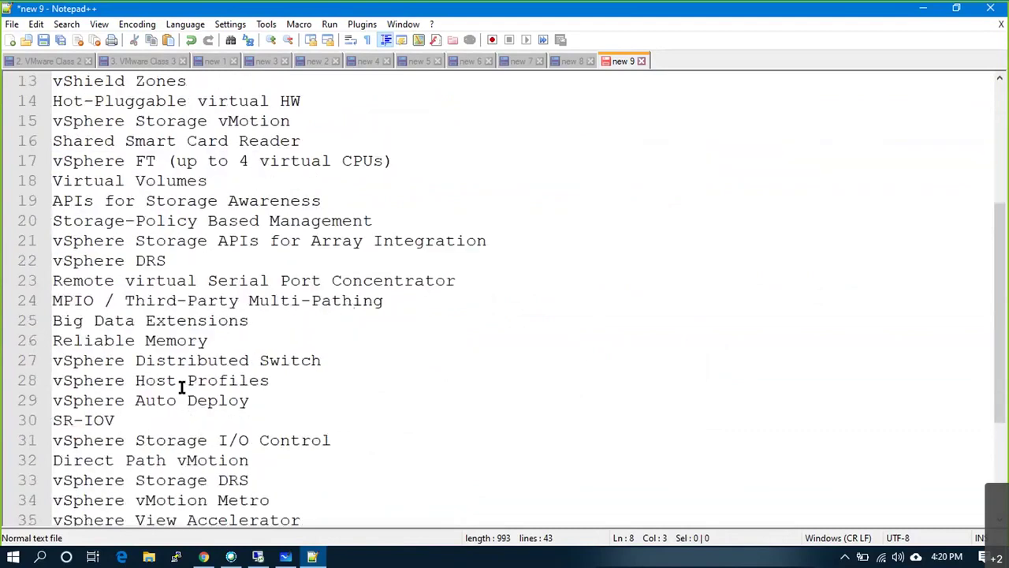
{"action": "left_click", "coordinate": [39, 261]}
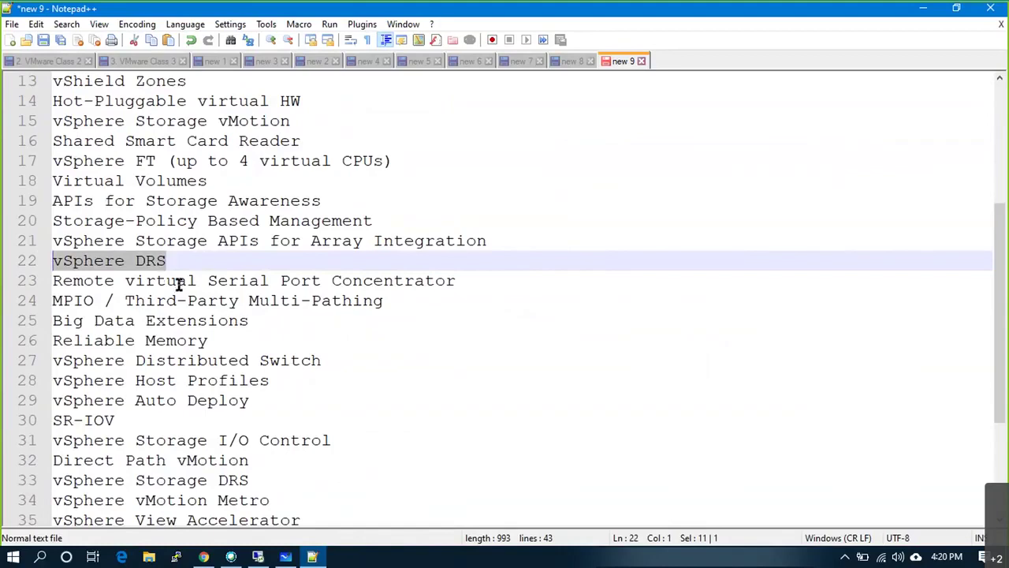
{"action": "scroll", "coordinate": [197, 398], "scroll_direction": "down", "scroll_amount": 3}
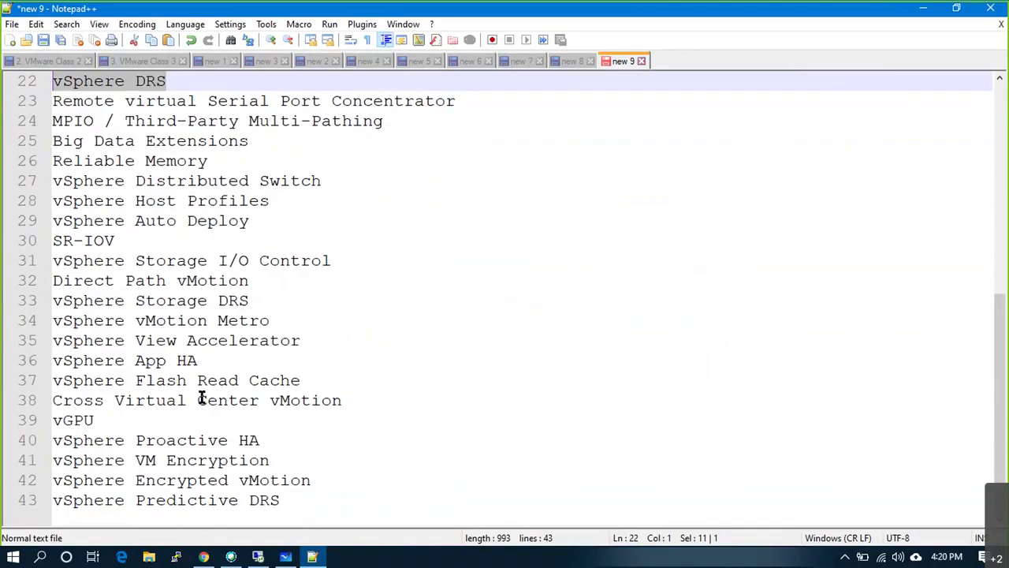
{"action": "key", "text": "ctrl+d"}
- Highlight the vSphere Distributed Switch entry on line 27 and scan the remaining features
{"action": "scroll", "coordinate": [339, 363], "scroll_direction": "up", "scroll_amount": 2}
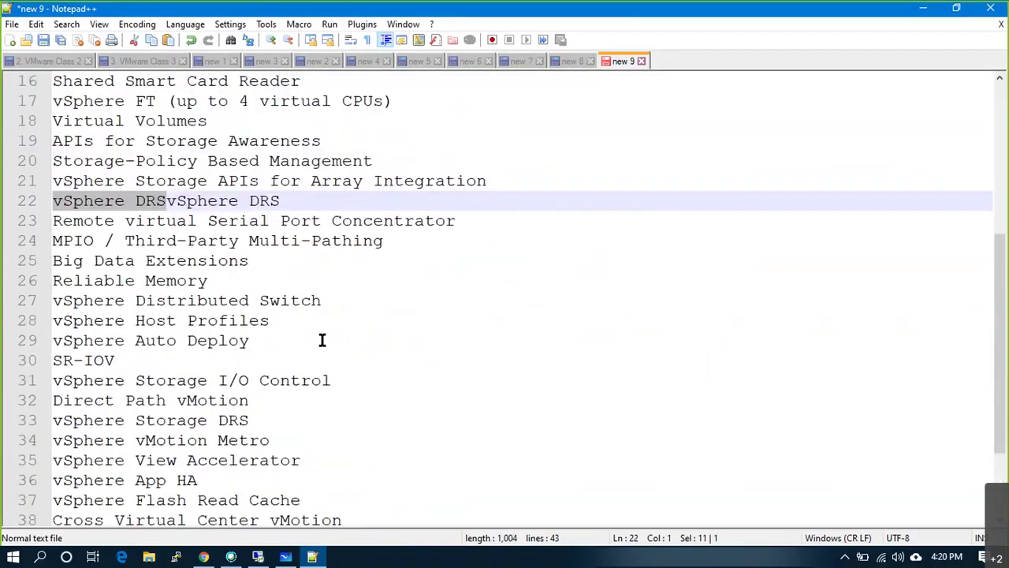
{"action": "left_click_drag", "start_coordinate": [321, 300], "coordinate": [32, 301]}
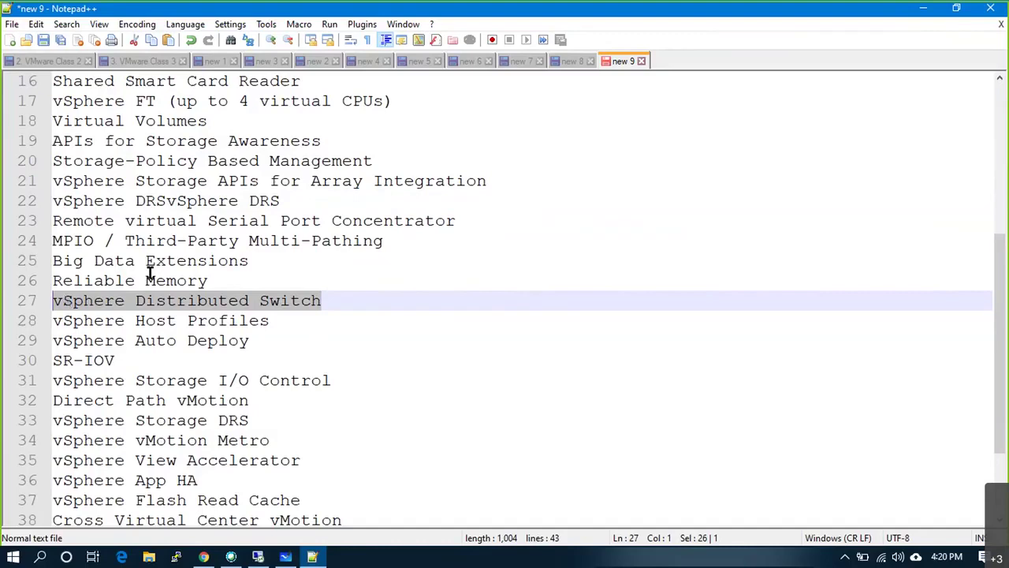
{"action": "left_click", "coordinate": [193, 300]}
{"action": "left_click_drag", "start_coordinate": [343, 300], "coordinate": [54, 300]}
{"action": "scroll", "coordinate": [166, 363], "scroll_direction": "down", "scroll_amount": 2}
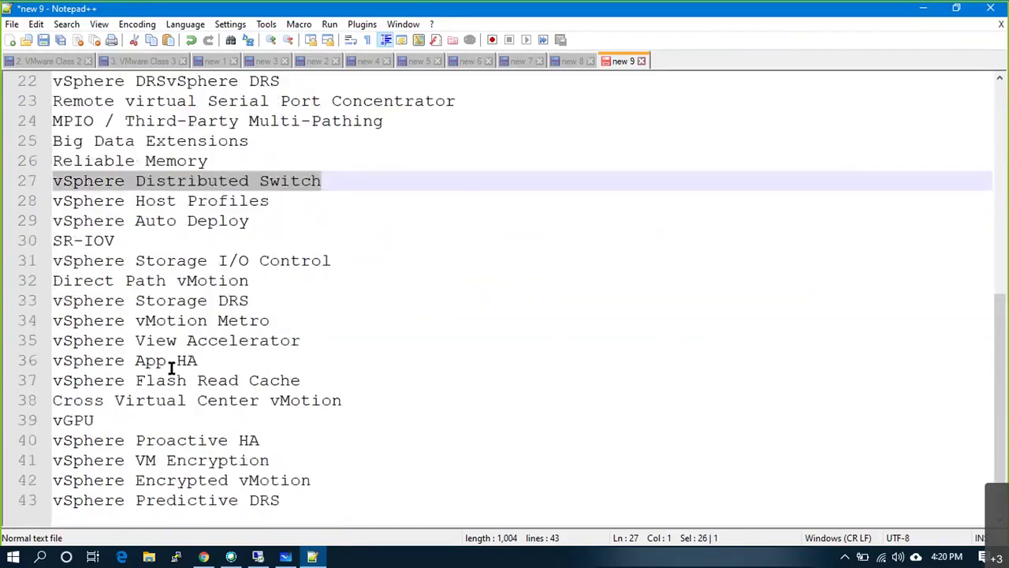
- Search the features list and all opened documents for "san", then close the search dialog and its results
{"action": "scroll", "coordinate": [112, 421], "scroll_direction": "up", "scroll_amount": 7}
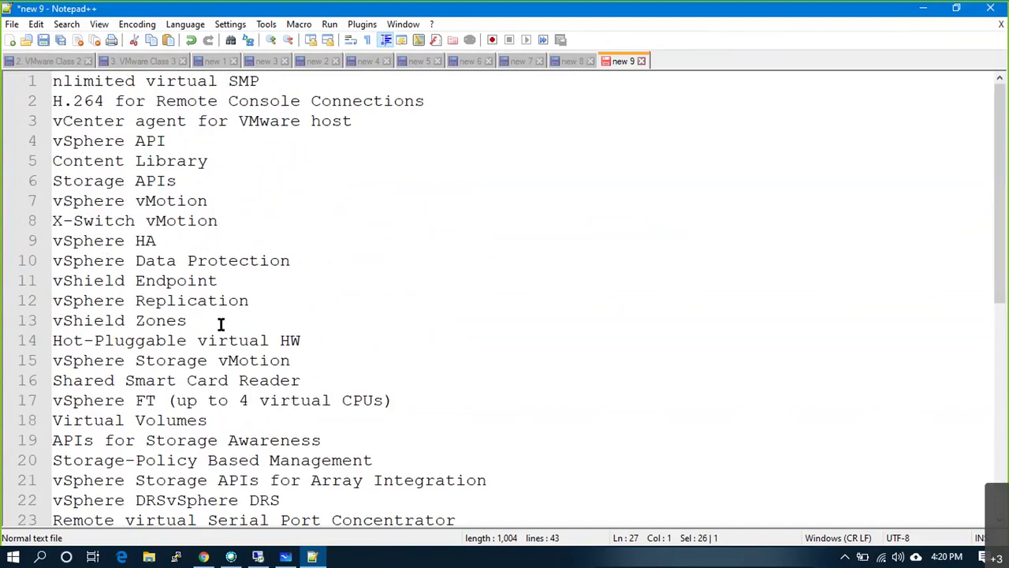
{"action": "key", "text": "ctrl+f"}
{"action": "type", "text": "san"}
{"action": "key", "text": "Return"}
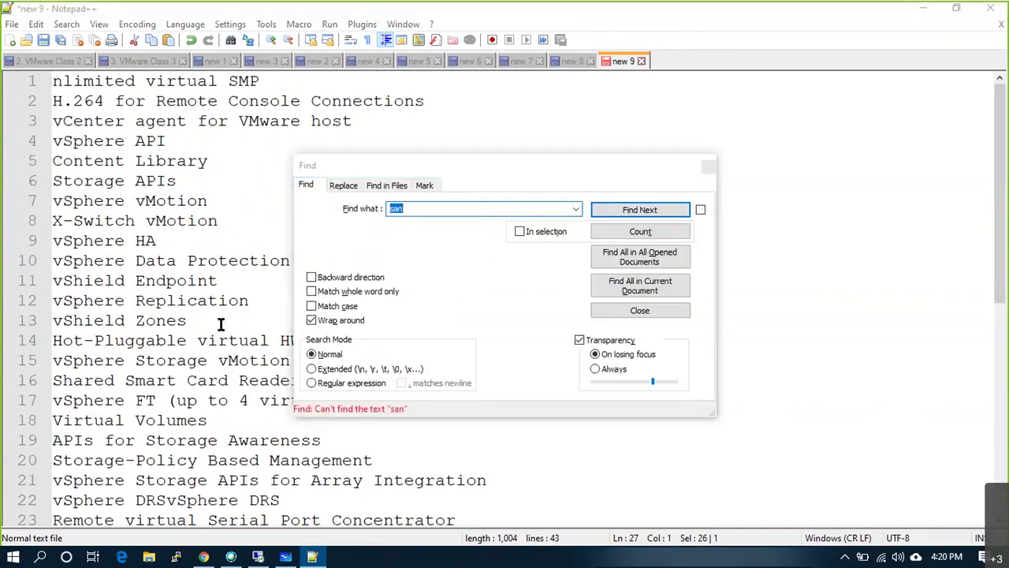
{"action": "left_click", "coordinate": [654, 256]}
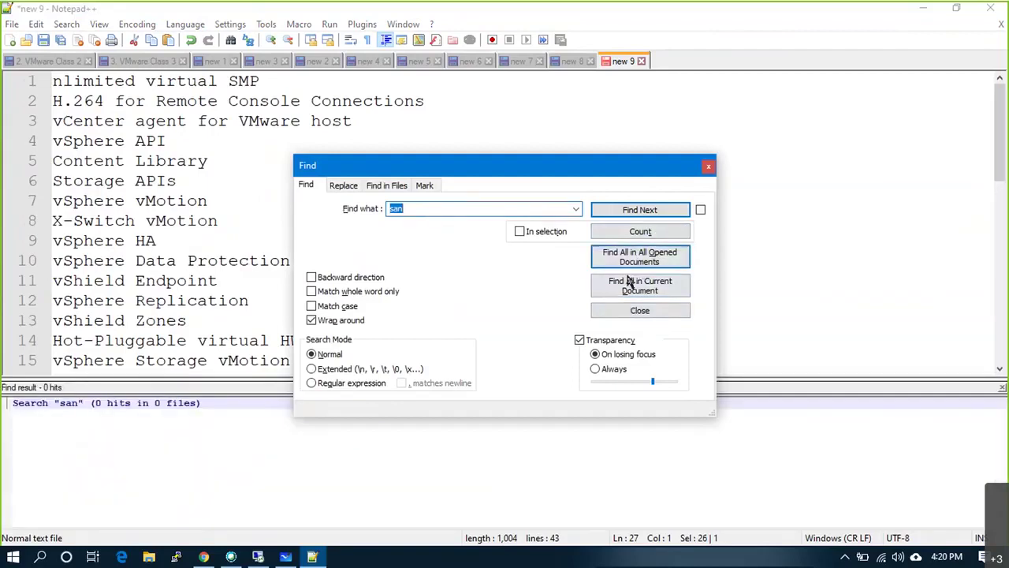
{"action": "left_click", "coordinate": [707, 167]}
{"action": "left_click", "coordinate": [207, 283]}
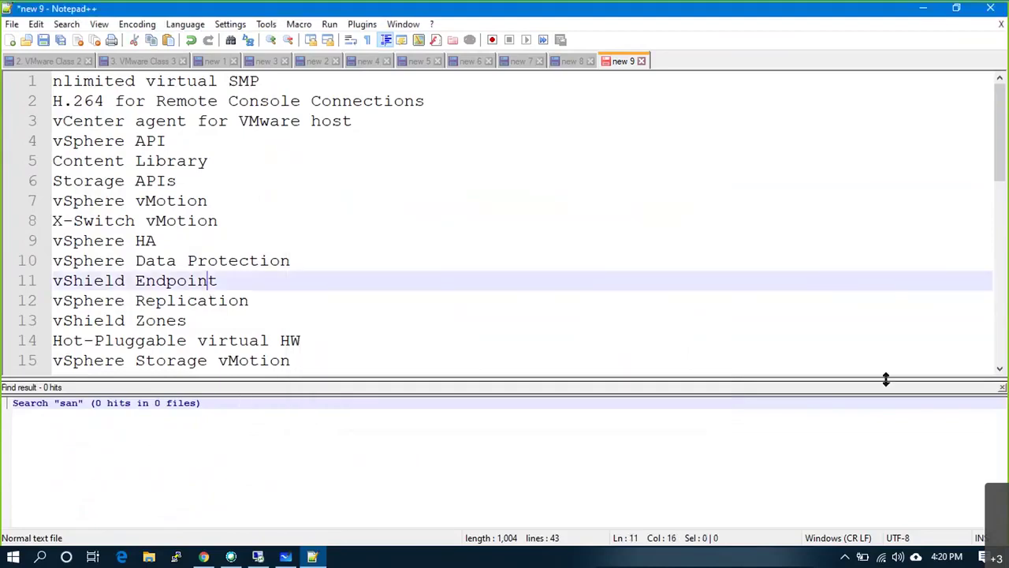
{"action": "left_click", "coordinate": [1002, 390]}
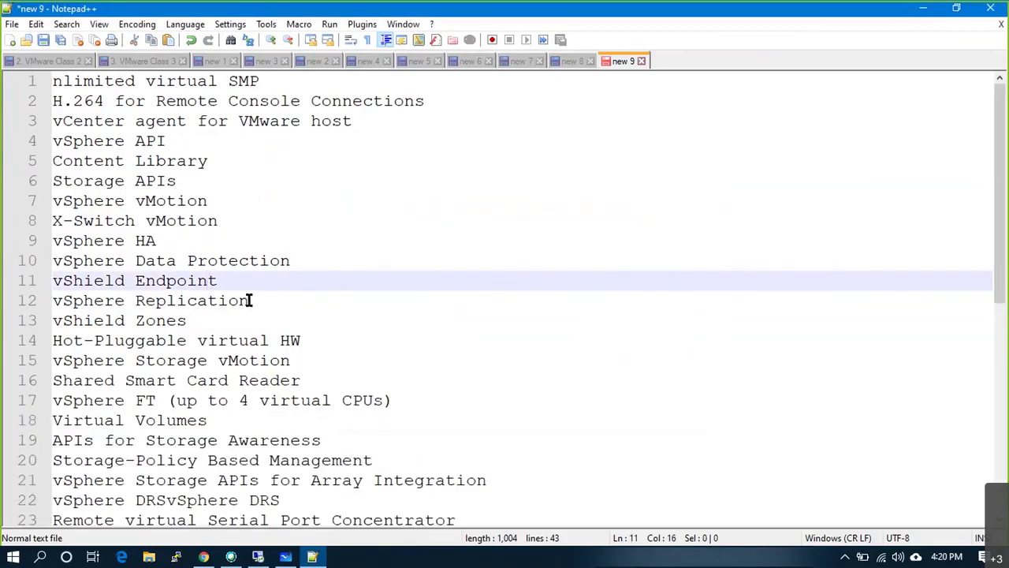
- Search the features list for "vsan", close the search and scan the whole list for related storage entries
{"action": "key", "text": "ctrl+f"}
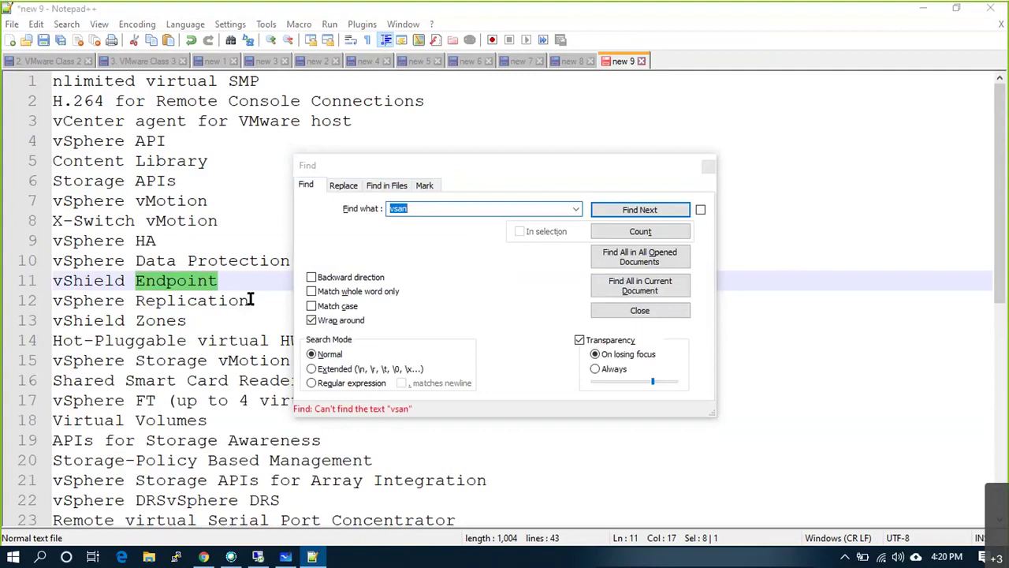
{"action": "key", "text": "Escape"}
{"action": "left_click", "coordinate": [237, 361]}
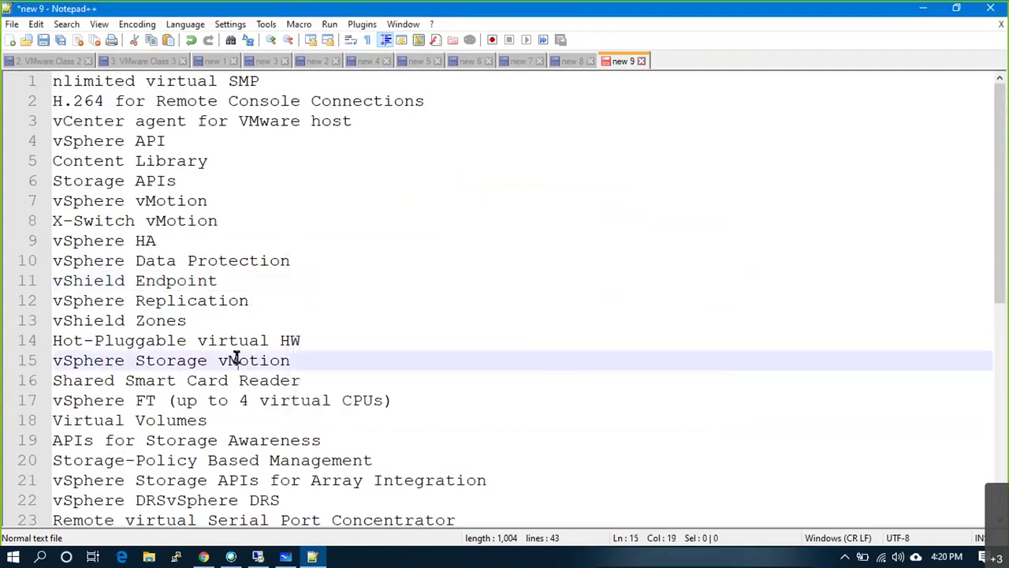
{"action": "scroll", "coordinate": [236, 359], "scroll_direction": "down", "scroll_amount": 4}
{"action": "scroll", "coordinate": [236, 358], "scroll_direction": "down", "scroll_amount": 3}
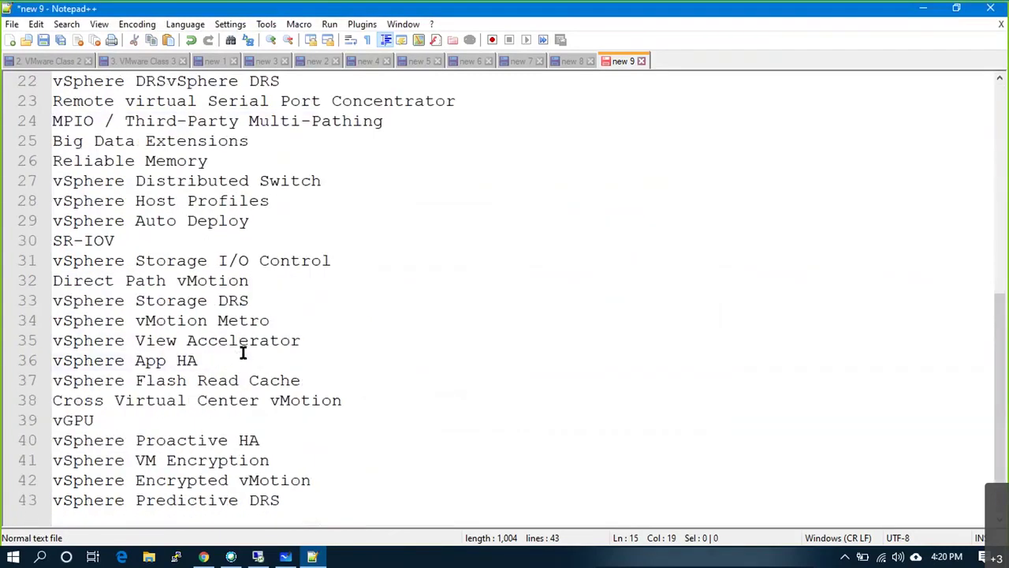
{"action": "scroll", "coordinate": [243, 352], "scroll_direction": "up", "scroll_amount": 7}
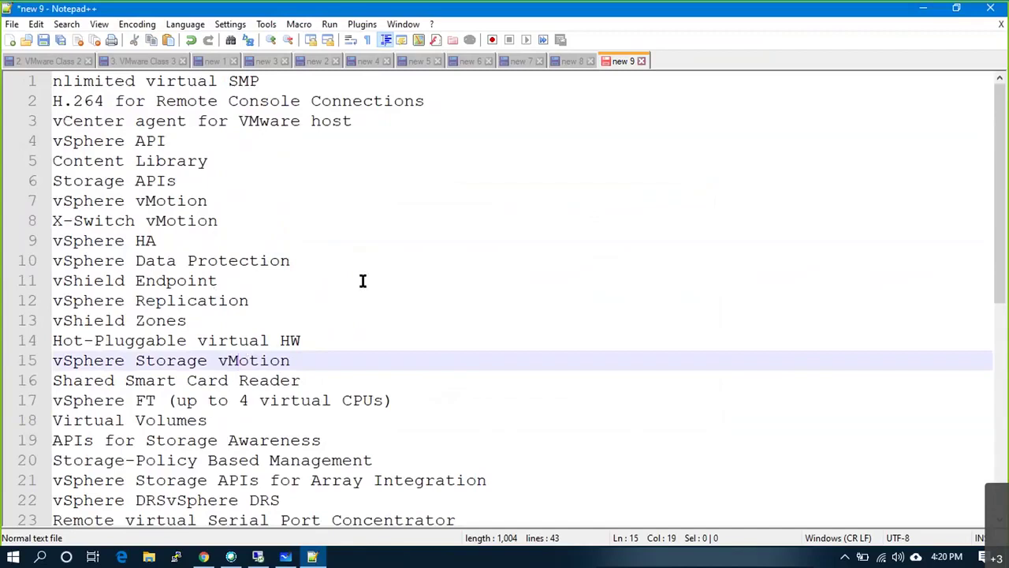
- Glance at the vCenter Licenses page, minimize the remote session, Notepad++ and Chrome, and return to the Microsoft Whiteboard diagram
{"action": "key", "text": "alt+Tab"}
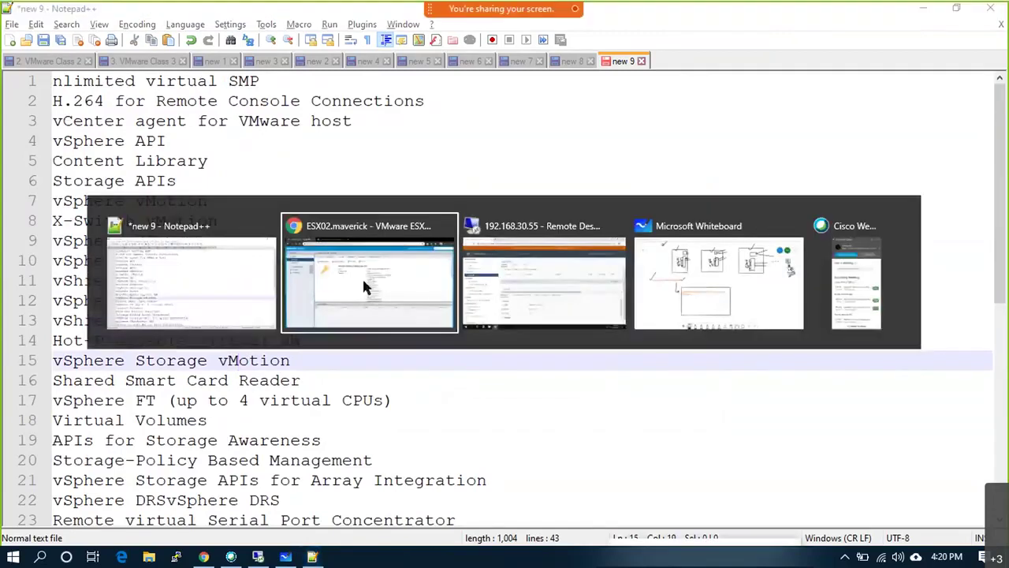
{"action": "key", "text": "alt+Tab"}
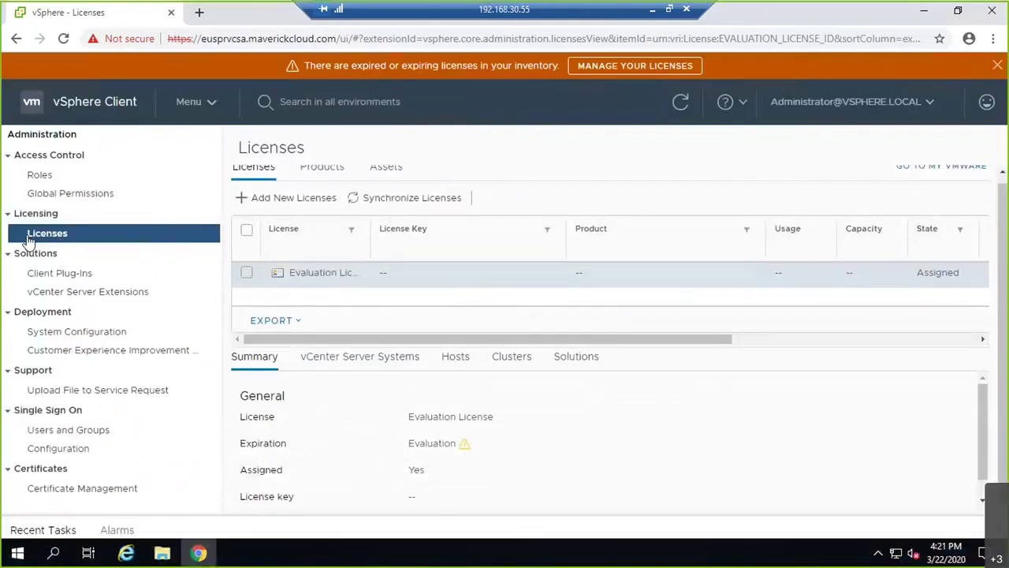
{"action": "left_click", "coordinate": [652, 11]}
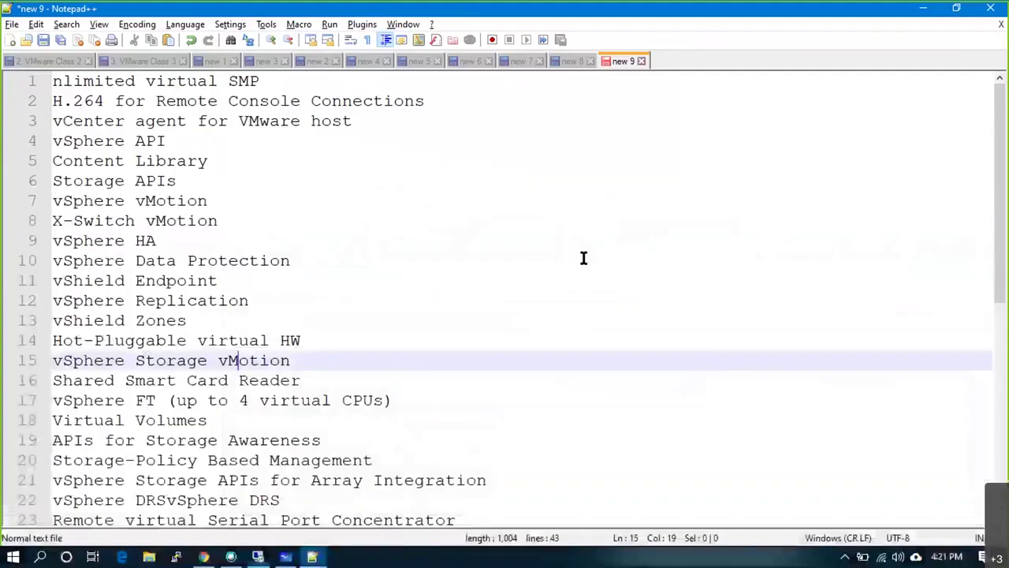
{"action": "left_click", "coordinate": [909, 14]}
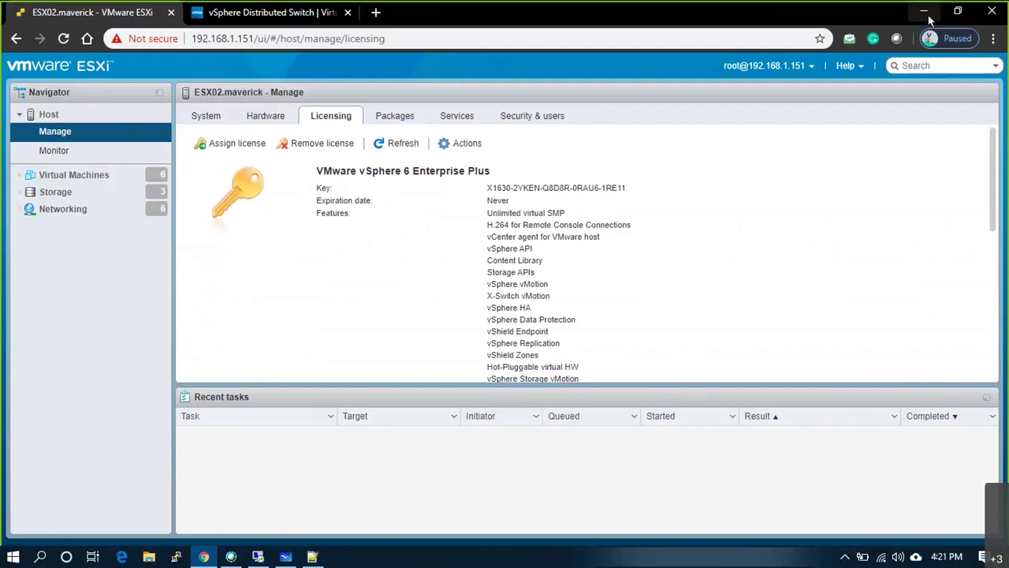
{"action": "left_click", "coordinate": [927, 13]}
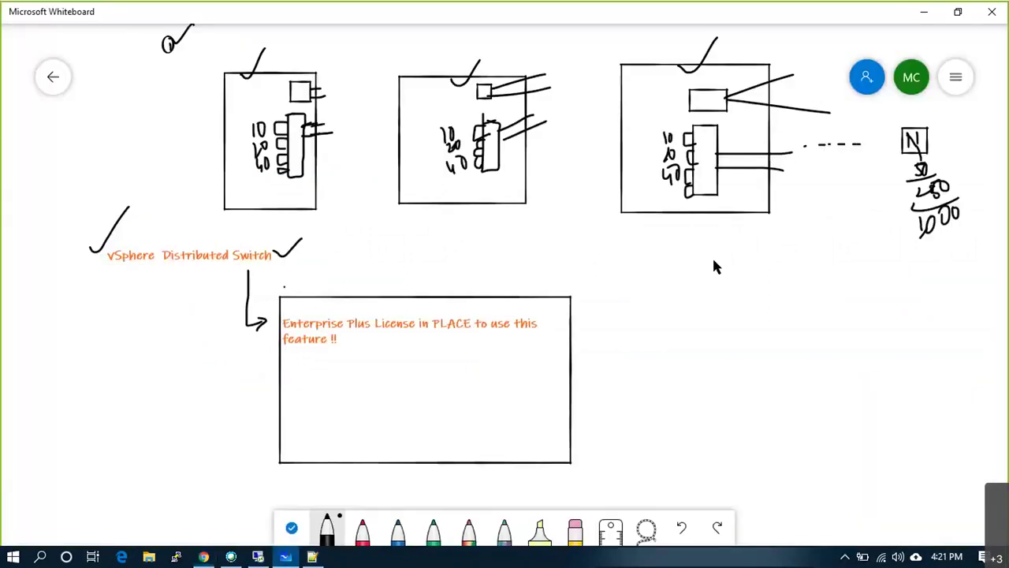
- Draw a large frame around all the host boxes and the N box, undoing any stray strokes
{"action": "scroll", "coordinate": [712, 267], "scroll_direction": "down", "scroll_amount": 2}
{"action": "scroll", "coordinate": [322, 198], "scroll_direction": "down", "scroll_amount": 1}
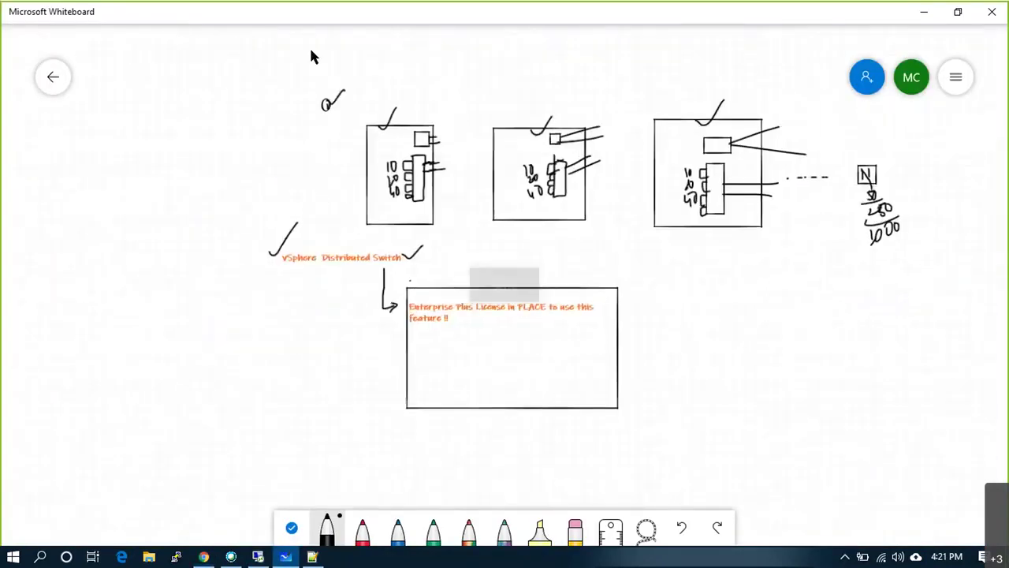
{"action": "left_click_drag", "start_coordinate": [311, 50], "coordinate": [310, 185]}
{"action": "mouse_move", "coordinate": [318, 237]}
{"action": "left_mouse_down"}
{"action": "mouse_move", "coordinate": [905, 240]}
{"action": "mouse_move", "coordinate": [922, 76]}
{"action": "mouse_move", "coordinate": [559, 56]}
{"action": "mouse_move", "coordinate": [323, 67]}
{"action": "mouse_move", "coordinate": [325, 182]}
{"action": "mouse_move", "coordinate": [347, 243]}
{"action": "mouse_move", "coordinate": [753, 249]}
{"action": "mouse_move", "coordinate": [921, 45]}
{"action": "mouse_move", "coordinate": [310, 57]}
{"action": "left_mouse_up"}
{"action": "key", "text": "ctrl+z"}
{"action": "key", "text": "ctrl+z"}
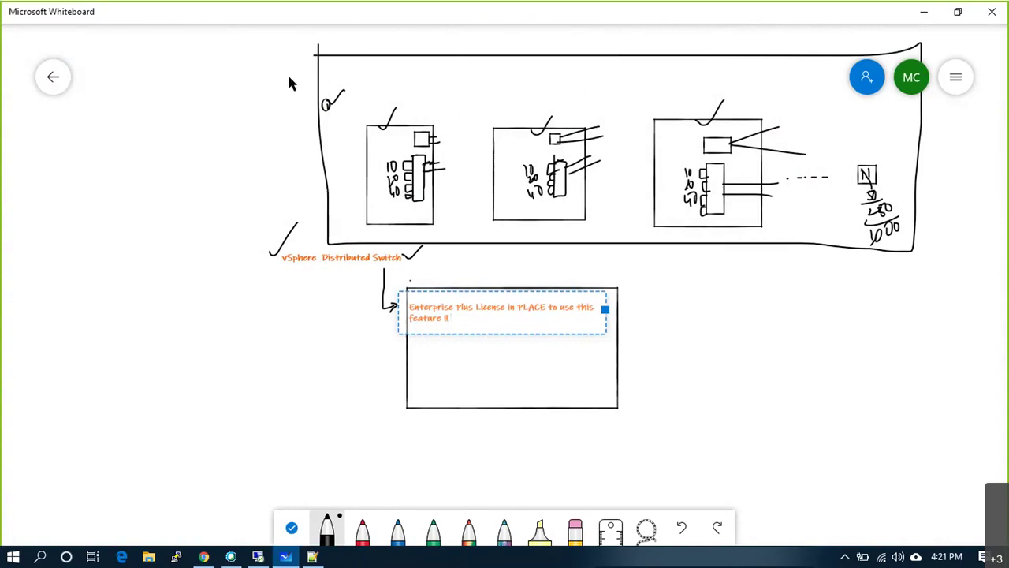
- Draw a small VC box in the frame's upper-left corner and number the three hosts 1, 2 and 3
{"action": "mouse_move", "coordinate": [327, 62]}
{"action": "left_mouse_down"}
{"action": "mouse_move", "coordinate": [335, 57]}
{"action": "mouse_move", "coordinate": [341, 71]}
{"action": "mouse_move", "coordinate": [355, 55]}
{"action": "left_mouse_up"}
{"action": "left_click_drag", "start_coordinate": [388, 134], "coordinate": [387, 146]}
{"action": "left_click_drag", "start_coordinate": [508, 138], "coordinate": [516, 147]}
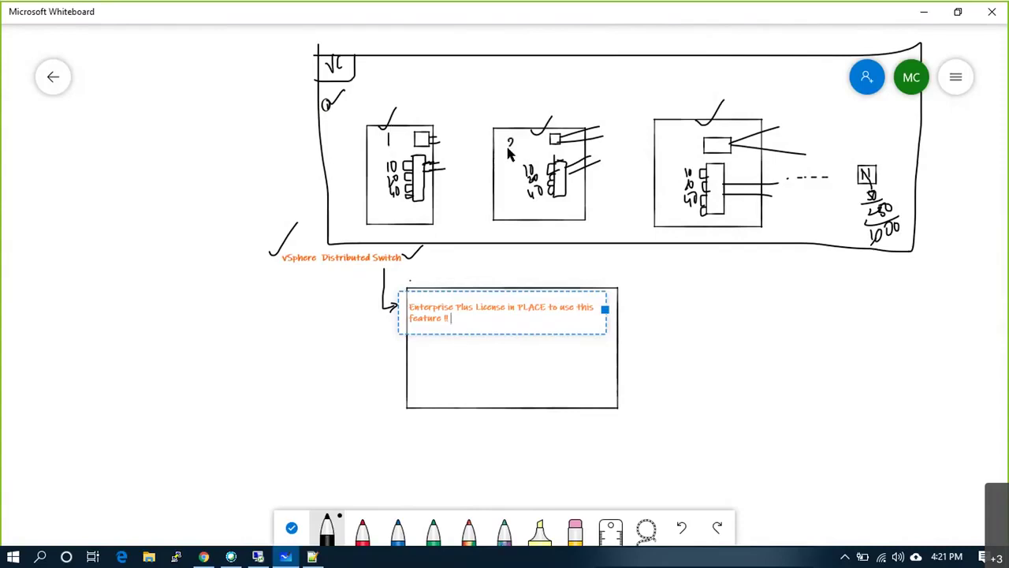
{"action": "left_click_drag", "start_coordinate": [665, 135], "coordinate": [666, 149]}
- Draw a line leftward from the VC box and a rectangle at its outer end
{"action": "left_click_drag", "start_coordinate": [335, 75], "coordinate": [268, 91]}
{"action": "right_click", "coordinate": [237, 80]}
{"action": "left_click", "coordinate": [252, 50]}
{"action": "key", "text": "ctrl+z"}
{"action": "mouse_move", "coordinate": [237, 63]}
{"action": "left_mouse_down"}
{"action": "mouse_move", "coordinate": [142, 108]}
{"action": "mouse_move", "coordinate": [132, 94]}
{"action": "left_mouse_up"}
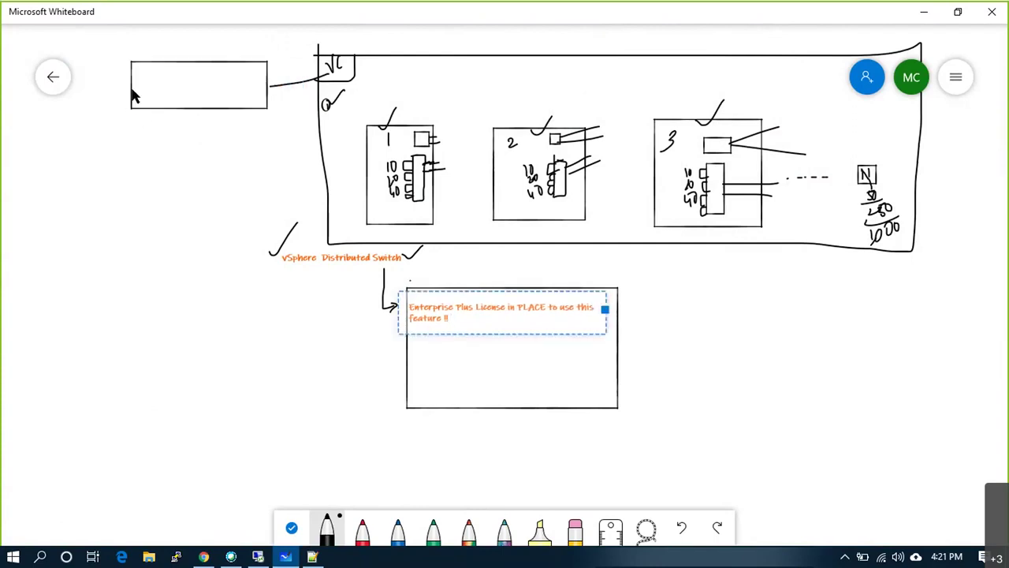
- Add the text "vCenter License" inside the rectangle connected to the VC box
{"action": "right_click", "coordinate": [134, 89]}
{"action": "left_click", "coordinate": [153, 44]}
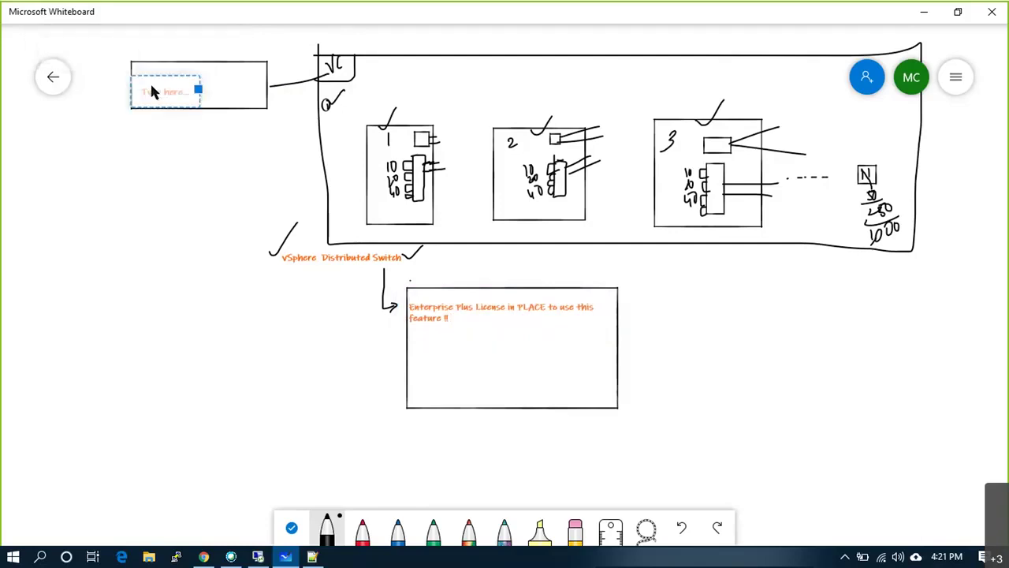
{"action": "type", "text": "vCenter License"}
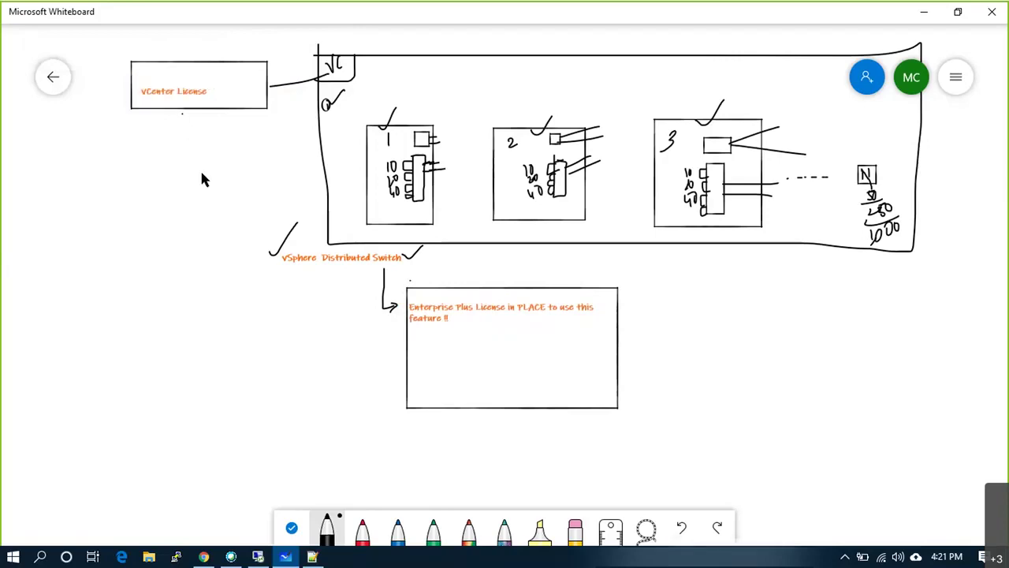
- Switch to the remote vSphere Client, highlight the expired or expiring licenses banner, and return to the whiteboard
{"action": "key", "text": "alt+Tab"}
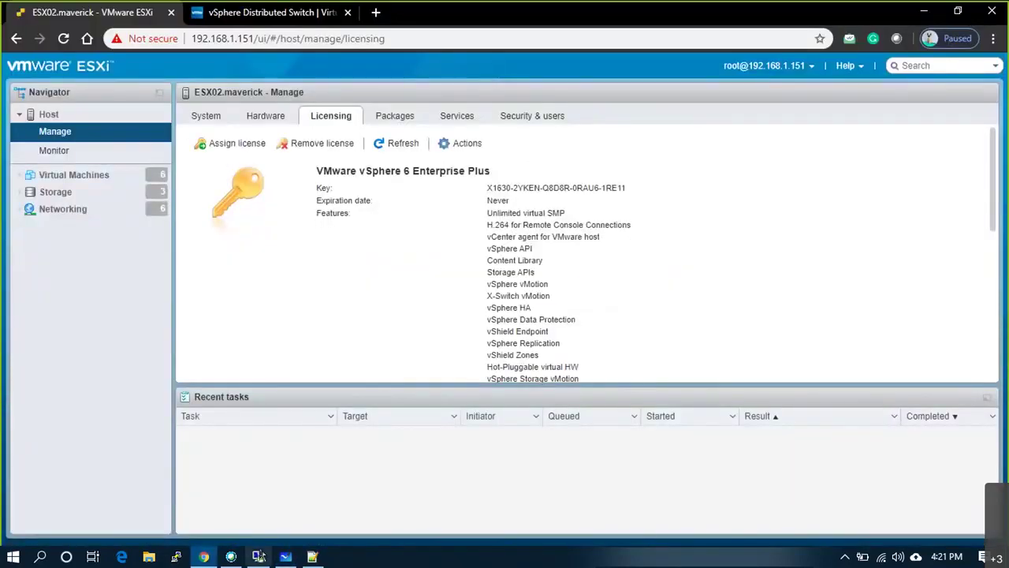
{"action": "left_click", "coordinate": [258, 556]}
{"action": "left_click_drag", "start_coordinate": [306, 68], "coordinate": [708, 70]}
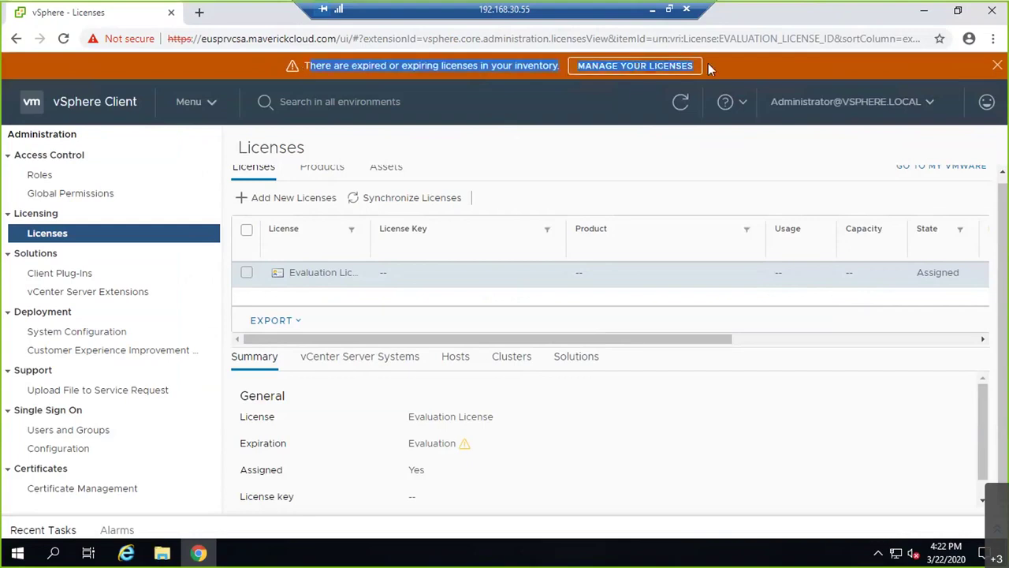
{"action": "left_click", "coordinate": [655, 9]}
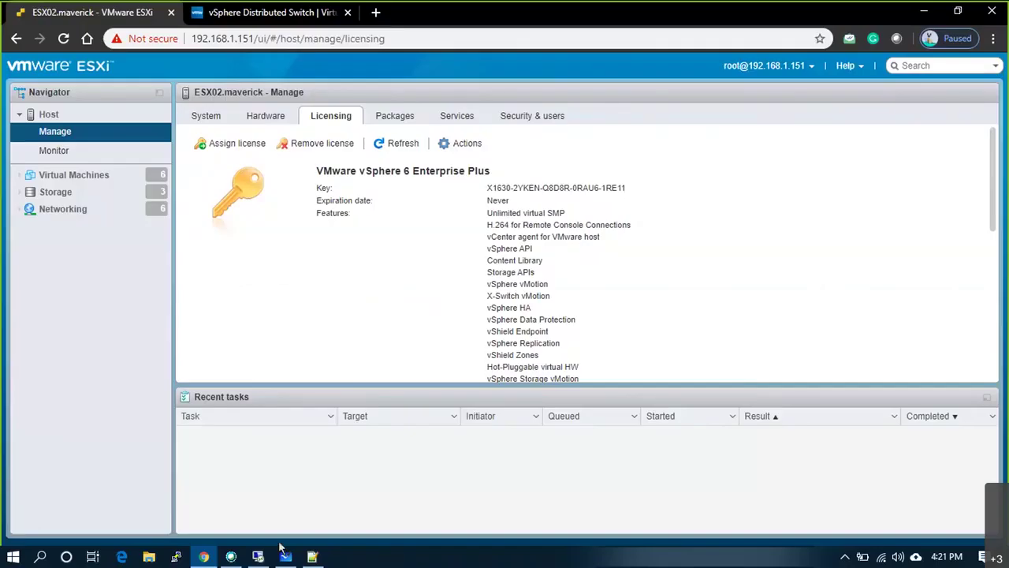
{"action": "key", "text": "alt+Tab"}
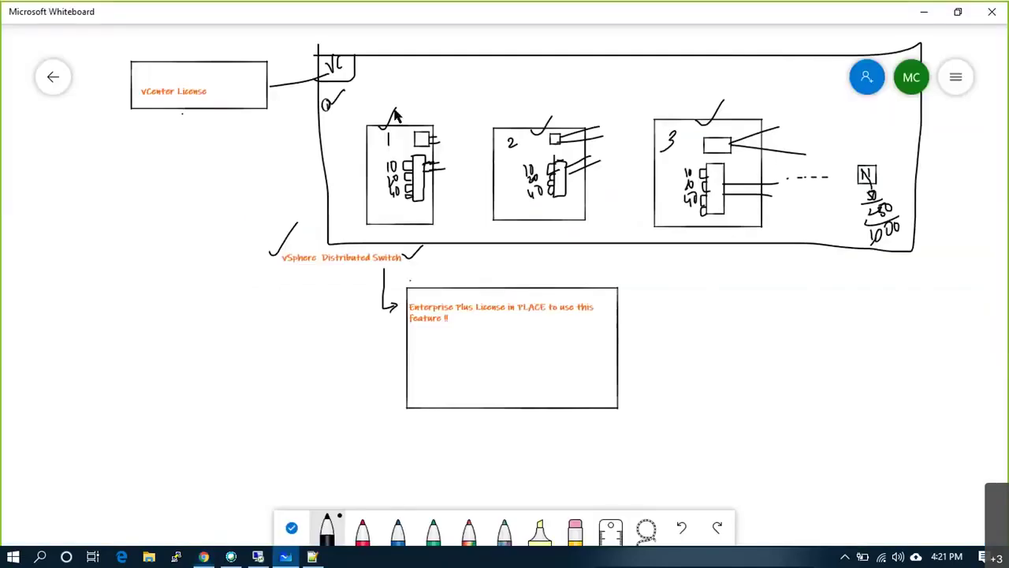
- Mark each of the three host boxes with a stroke and write a circled 1 beside the vCenter License box
{"action": "left_click_drag", "start_coordinate": [403, 118], "coordinate": [419, 108]}
{"action": "left_click_drag", "start_coordinate": [661, 100], "coordinate": [662, 118]}
{"action": "mouse_move", "coordinate": [110, 75]}
{"action": "left_mouse_down"}
{"action": "mouse_move", "coordinate": [100, 101]}
{"action": "mouse_move", "coordinate": [113, 79]}
{"action": "left_mouse_up"}
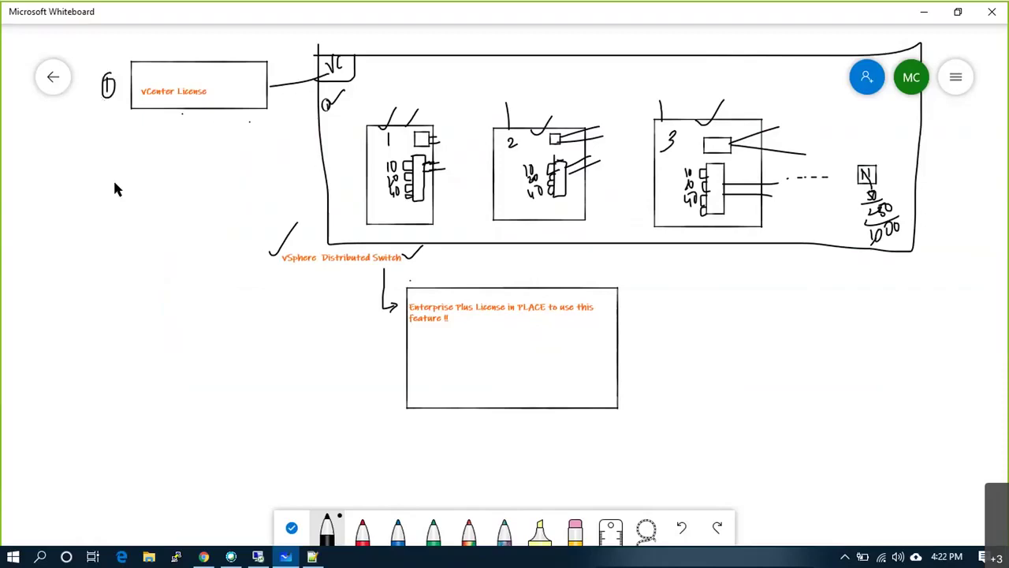
- Write a circled 2 and "ESXi" below the vCenter License box, with two lines branching from it, undoing stray strokes
{"action": "mouse_move", "coordinate": [107, 170]}
{"action": "left_mouse_down"}
{"action": "mouse_move", "coordinate": [118, 185]}
{"action": "mouse_move", "coordinate": [162, 190]}
{"action": "mouse_move", "coordinate": [182, 168]}
{"action": "left_mouse_up"}
{"action": "left_click_drag", "start_coordinate": [187, 163], "coordinate": [190, 175]}
{"action": "left_click", "coordinate": [187, 156]}
{"action": "left_click_drag", "start_coordinate": [196, 168], "coordinate": [205, 229]}
{"action": "key", "text": "ctrl+z"}
{"action": "key", "text": "ctrl+z"}
{"action": "key", "text": "ctrl+z"}
{"action": "mouse_move", "coordinate": [204, 172]}
{"action": "left_mouse_down"}
{"action": "mouse_move", "coordinate": [231, 161]}
{"action": "mouse_move", "coordinate": [223, 189]}
{"action": "left_mouse_up"}
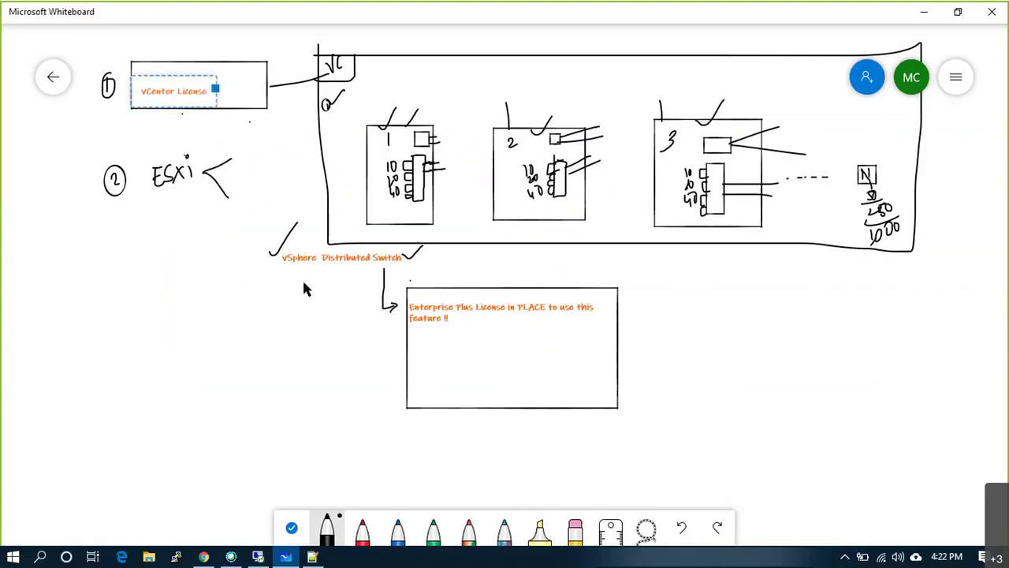
- Draw an arrow from the vCenter License box down to an open bracket and start its text list with "Standard"
{"action": "mouse_move", "coordinate": [132, 111]}
{"action": "left_mouse_down"}
{"action": "mouse_move", "coordinate": [70, 122]}
{"action": "mouse_move", "coordinate": [54, 240]}
{"action": "mouse_move", "coordinate": [79, 299]}
{"action": "mouse_move", "coordinate": [100, 298]}
{"action": "mouse_move", "coordinate": [92, 315]}
{"action": "left_mouse_up"}
{"action": "mouse_move", "coordinate": [99, 272]}
{"action": "left_mouse_down"}
{"action": "mouse_move", "coordinate": [100, 309]}
{"action": "mouse_move", "coordinate": [154, 429]}
{"action": "mouse_move", "coordinate": [170, 430]}
{"action": "mouse_move", "coordinate": [130, 270]}
{"action": "left_mouse_up"}
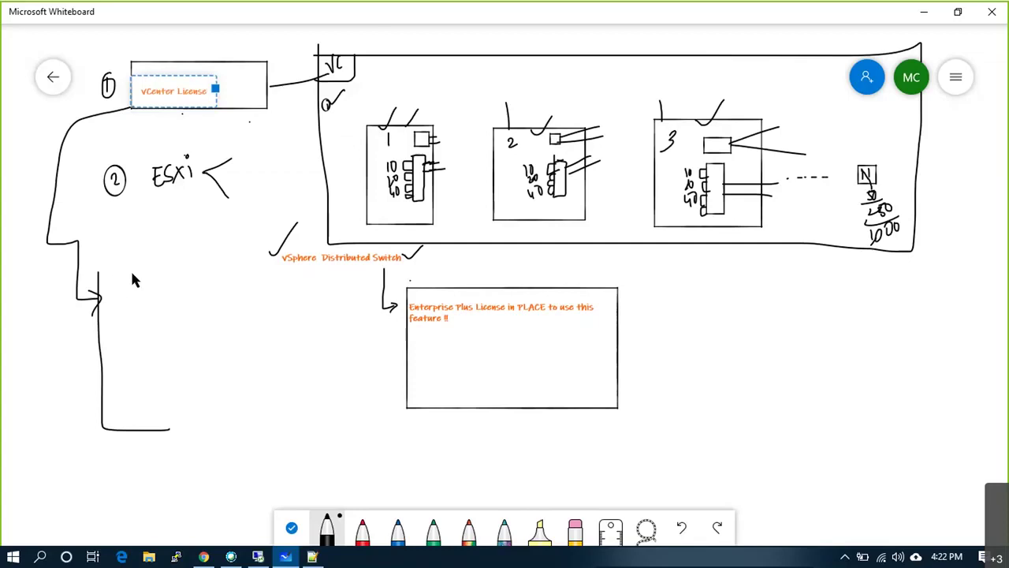
{"action": "right_click", "coordinate": [121, 282]}
{"action": "left_click", "coordinate": [142, 249]}
{"action": "type", "text": "Standard"}
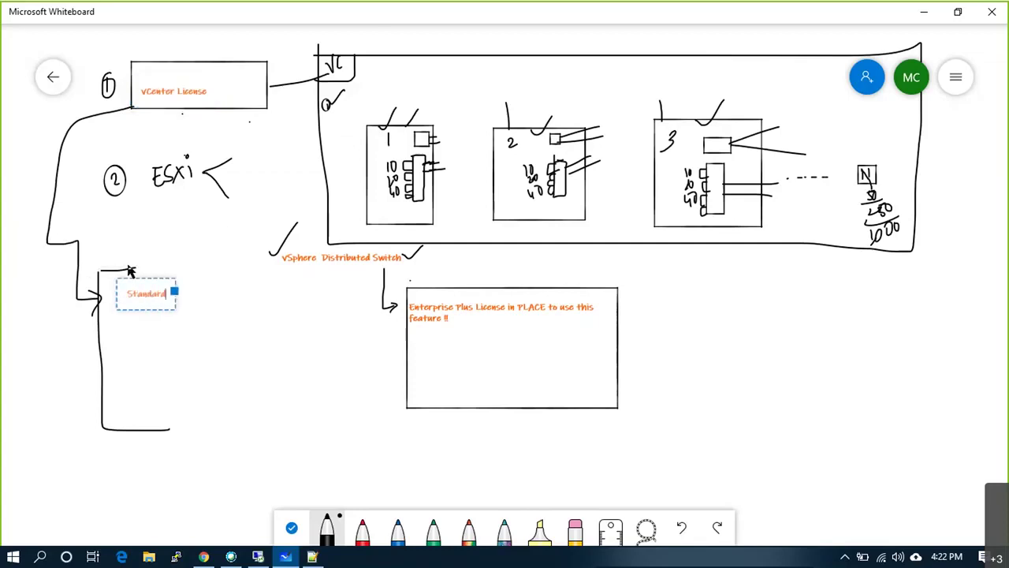
{"action": "key", "text": "Return"}
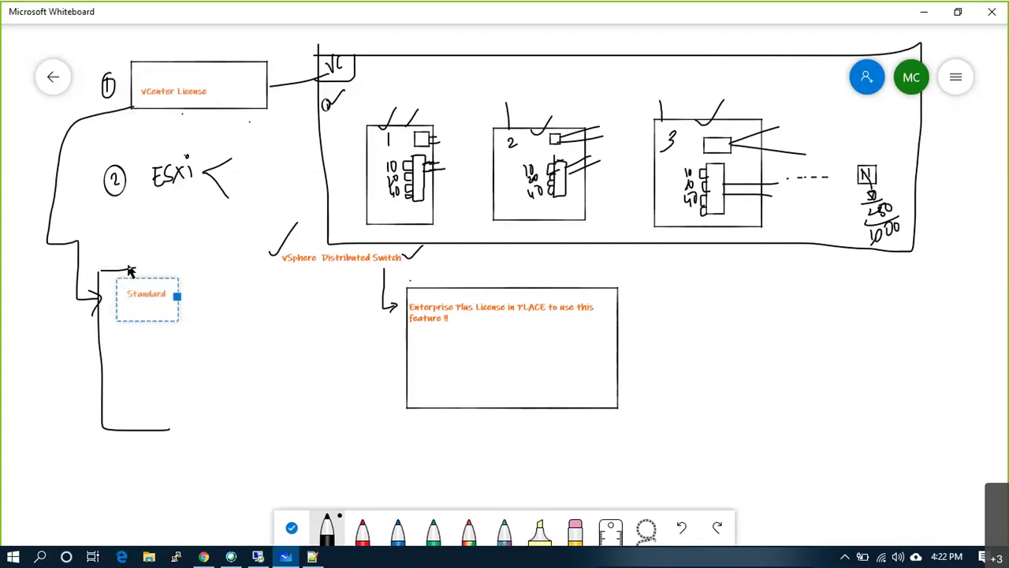
- Add the editions Enterprise, Enterprise Plus, Essential and Essential Plus below Standard in the list and close the bracket around it
{"action": "type", "text": "Enterprise"}
{"action": "key", "text": "Return"}
{"action": "type", "text": "Ent"}
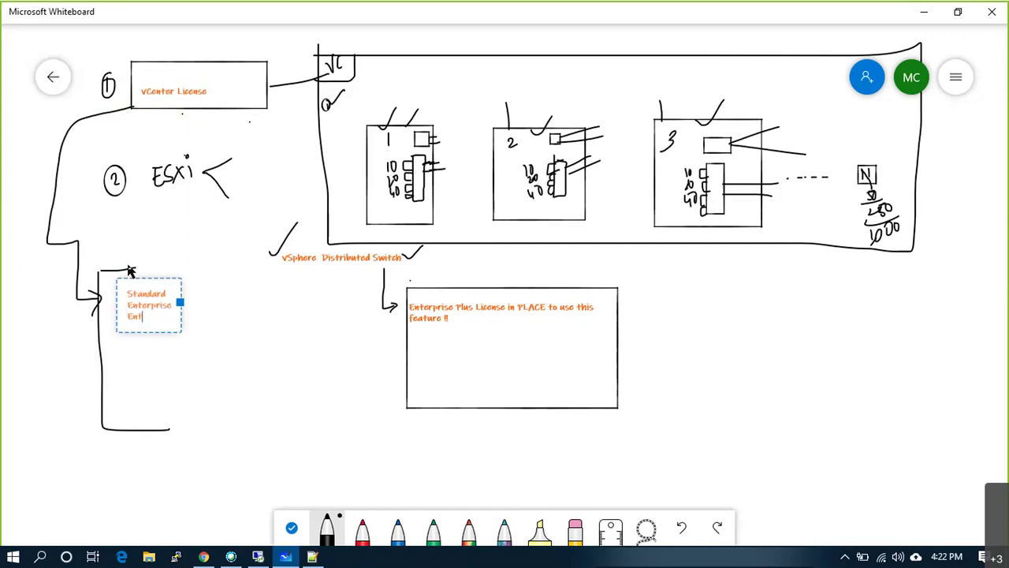
{"action": "type", "text": "erprise P"}
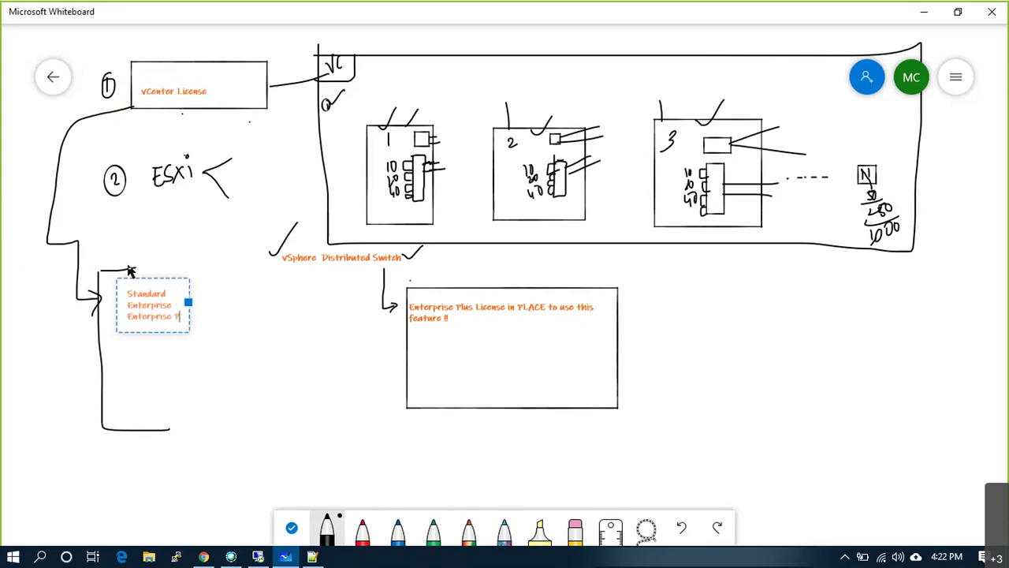
{"action": "type", "text": "lus"}
{"action": "key", "text": "Return"}
{"action": "type", "text": "Essens"}
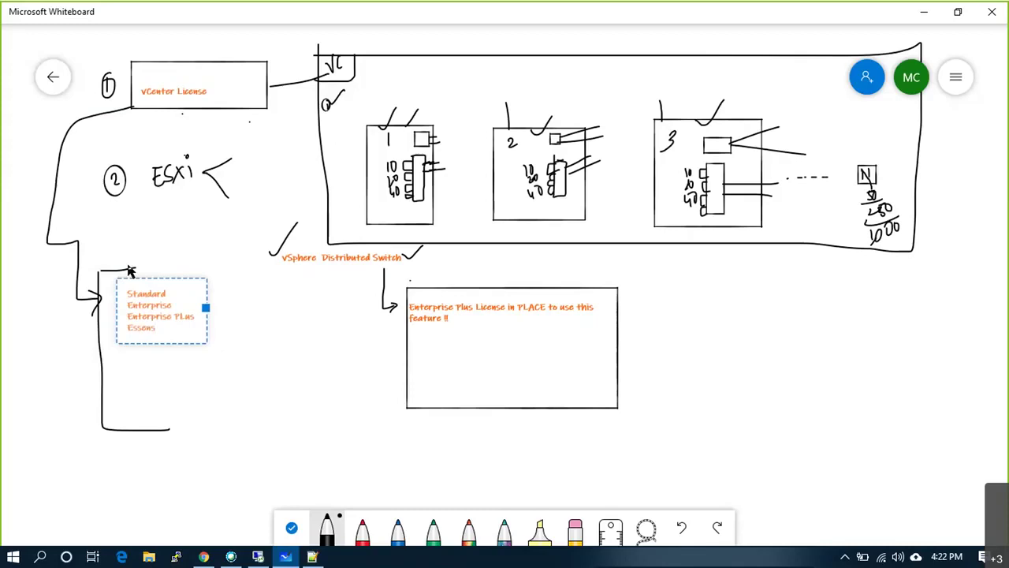
{"action": "key", "text": "BackSpace"}
{"action": "type", "text": "tial"}
{"action": "key", "text": "Return"}
{"action": "type", "text": "Ess"}
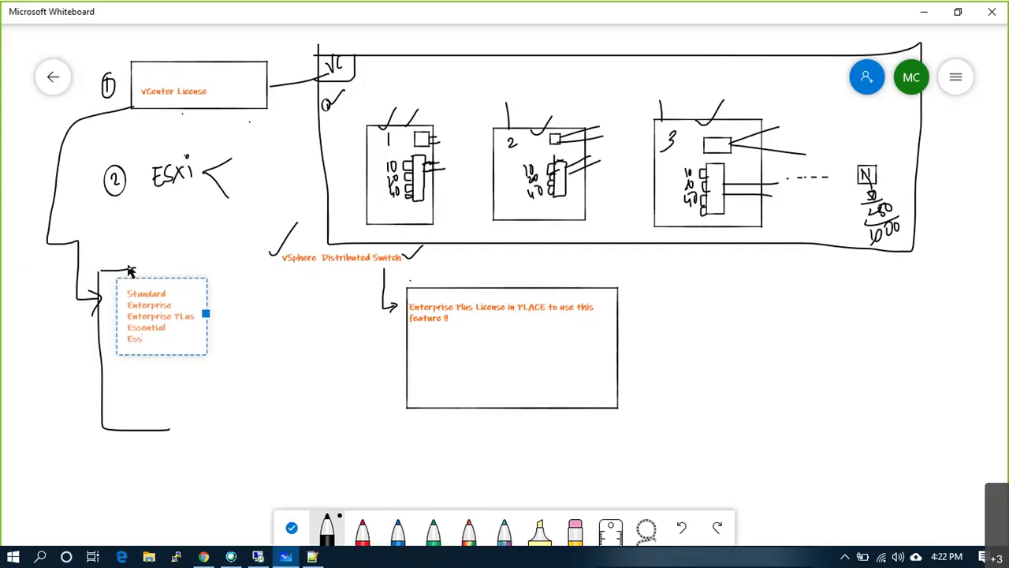
{"action": "type", "text": "ential Plus"}
{"action": "left_click", "coordinate": [240, 322]}
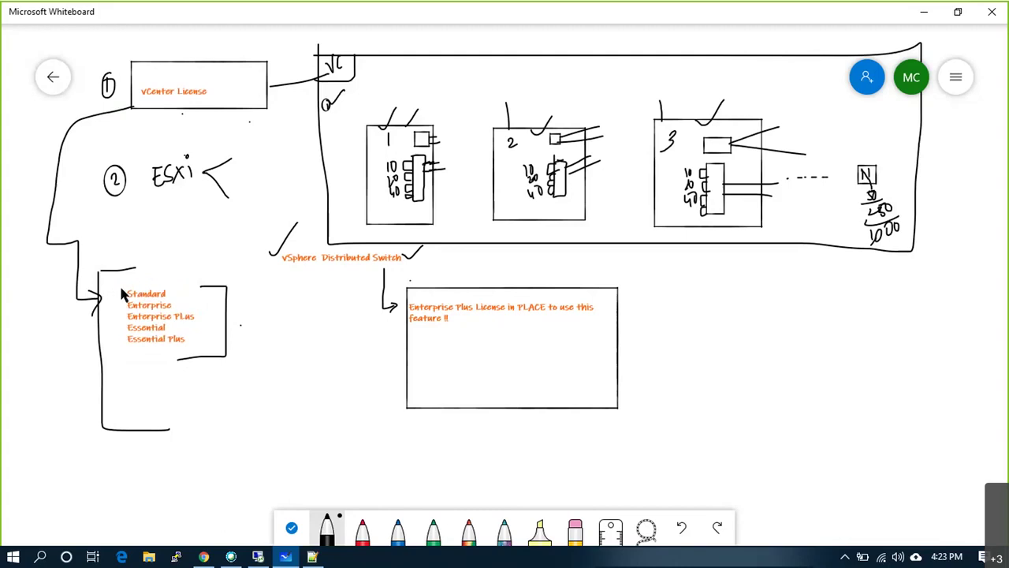
- Tick the Standard edition and the vCenter License box, and underline ESXi
{"action": "left_click_drag", "start_coordinate": [111, 284], "coordinate": [134, 268]}
{"action": "left_click_drag", "start_coordinate": [139, 65], "coordinate": [163, 45]}
{"action": "left_click_drag", "start_coordinate": [153, 194], "coordinate": [203, 193]}
- Draw callout lines from hosts 1, 2 and 3 labelled 26, 18 and 32, and underline each number
{"action": "mouse_move", "coordinate": [430, 215]}
{"action": "left_mouse_down"}
{"action": "mouse_move", "coordinate": [472, 256]}
{"action": "mouse_move", "coordinate": [496, 263]}
{"action": "left_mouse_up"}
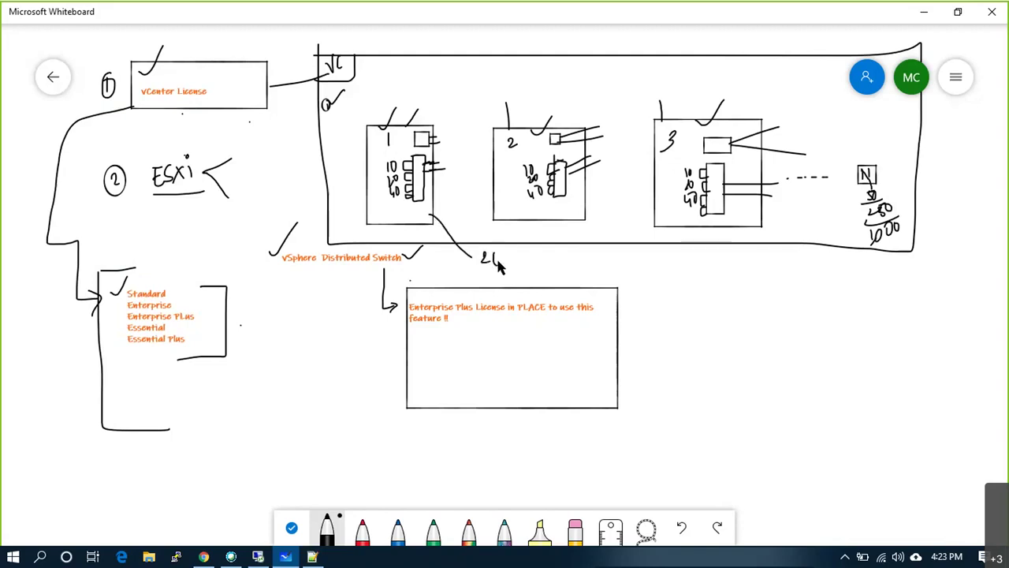
{"action": "mouse_move", "coordinate": [576, 209]}
{"action": "left_mouse_down"}
{"action": "mouse_move", "coordinate": [622, 265]}
{"action": "mouse_move", "coordinate": [631, 257]}
{"action": "left_mouse_up"}
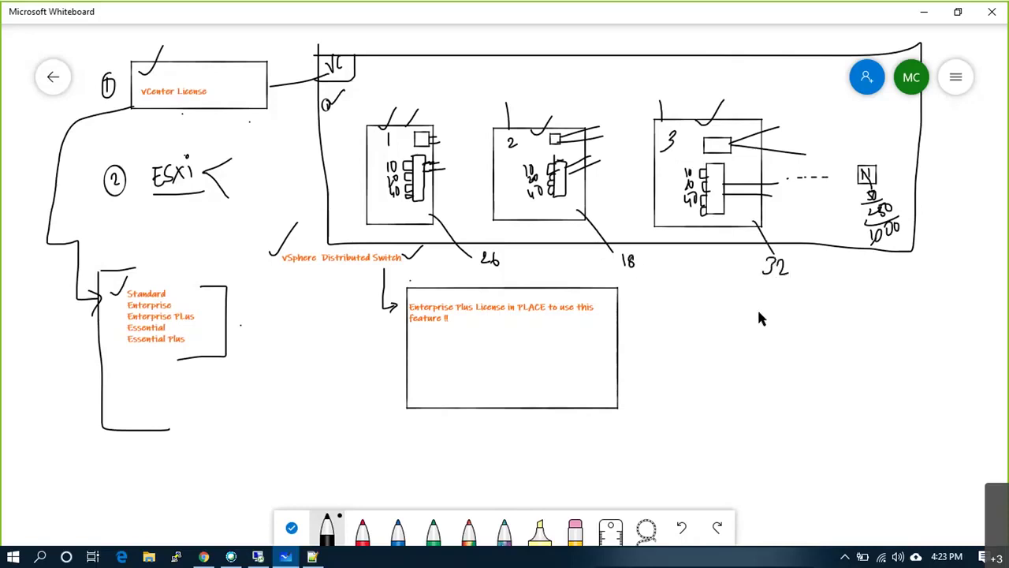
{"action": "left_click_drag", "start_coordinate": [473, 270], "coordinate": [498, 266]}
{"action": "left_click_drag", "start_coordinate": [613, 276], "coordinate": [654, 276]}
{"action": "left_click_drag", "start_coordinate": [762, 285], "coordinate": [792, 284]}
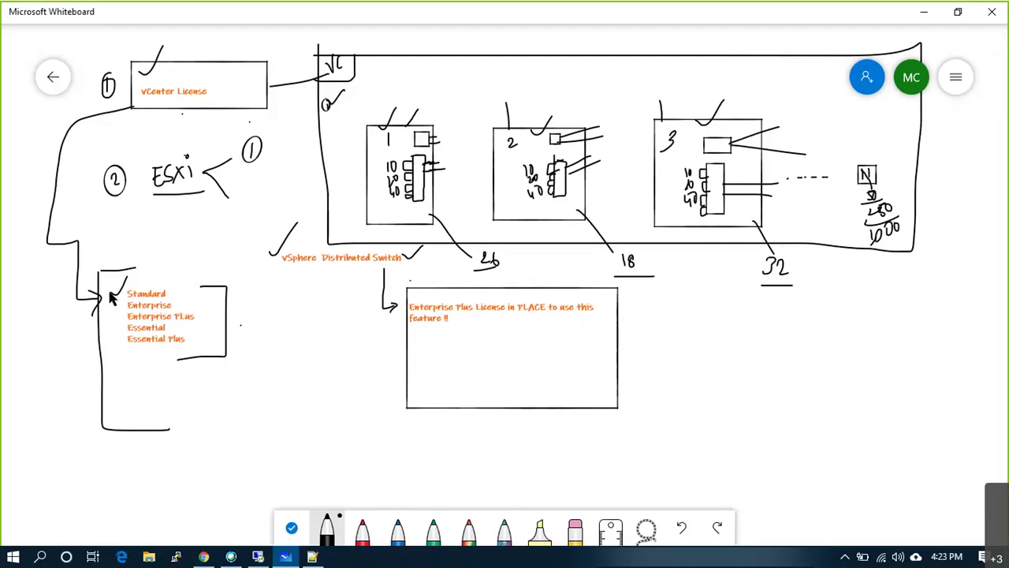
- Label the lower ESXi branch E+ with an arrow to the edition list, and tick Enterprise Plus in that list
{"action": "left_click_drag", "start_coordinate": [110, 289], "coordinate": [136, 276]}
{"action": "mouse_move", "coordinate": [231, 202]}
{"action": "left_mouse_down"}
{"action": "mouse_move", "coordinate": [255, 194]}
{"action": "mouse_move", "coordinate": [253, 206]}
{"action": "mouse_move", "coordinate": [150, 272]}
{"action": "left_mouse_up"}
{"action": "left_click_drag", "start_coordinate": [155, 261], "coordinate": [166, 270]}
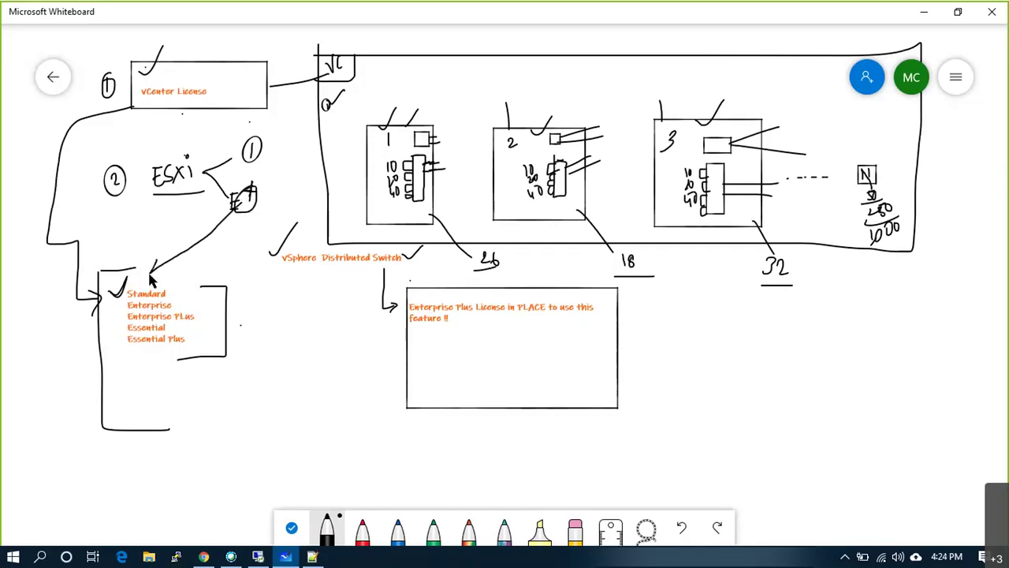
{"action": "left_click_drag", "start_coordinate": [228, 196], "coordinate": [263, 180]}
{"action": "mouse_move", "coordinate": [201, 315]}
{"action": "left_mouse_down"}
{"action": "mouse_move", "coordinate": [209, 319]}
{"action": "mouse_move", "coordinate": [224, 298]}
{"action": "left_mouse_up"}
{"action": "mouse_move", "coordinate": [265, 191]}
{"action": "left_mouse_down"}
{"action": "mouse_move", "coordinate": [272, 206]}
{"action": "mouse_move", "coordinate": [290, 181]}
{"action": "left_mouse_up"}
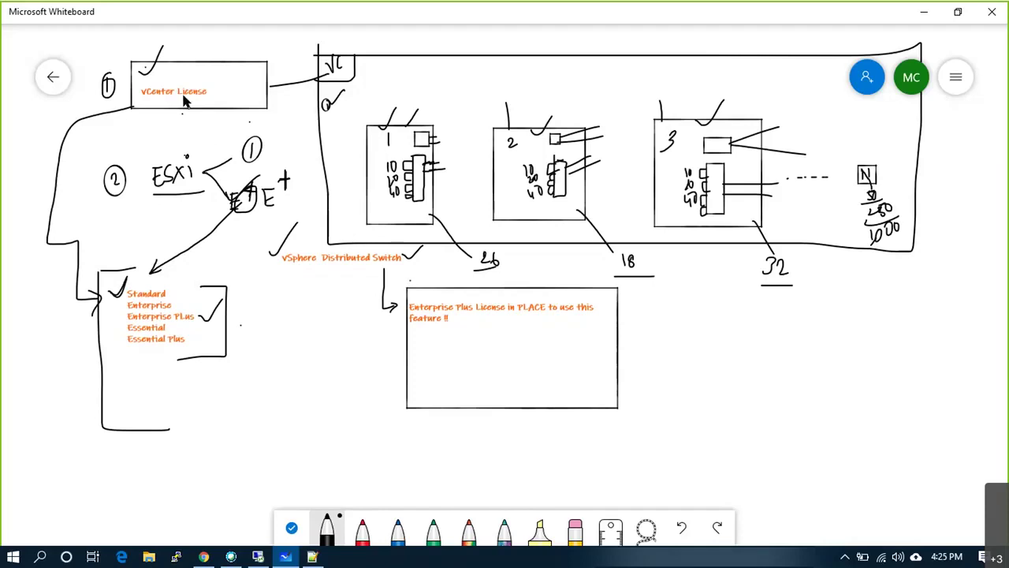
- Emphasize the vSphere Distributed Switch title with another tick and an underline
{"action": "left_click_drag", "start_coordinate": [269, 251], "coordinate": [306, 221]}
{"action": "left_click_drag", "start_coordinate": [375, 272], "coordinate": [281, 273]}
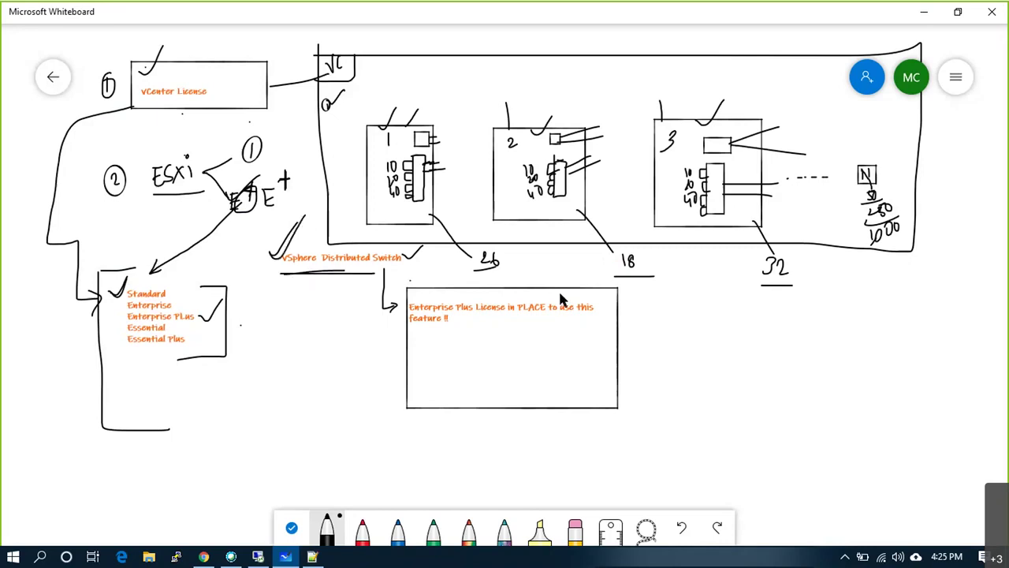
- Leave this board and create a new blank whiteboard with the black pen ready for drawing
{"action": "left_click", "coordinate": [48, 77]}
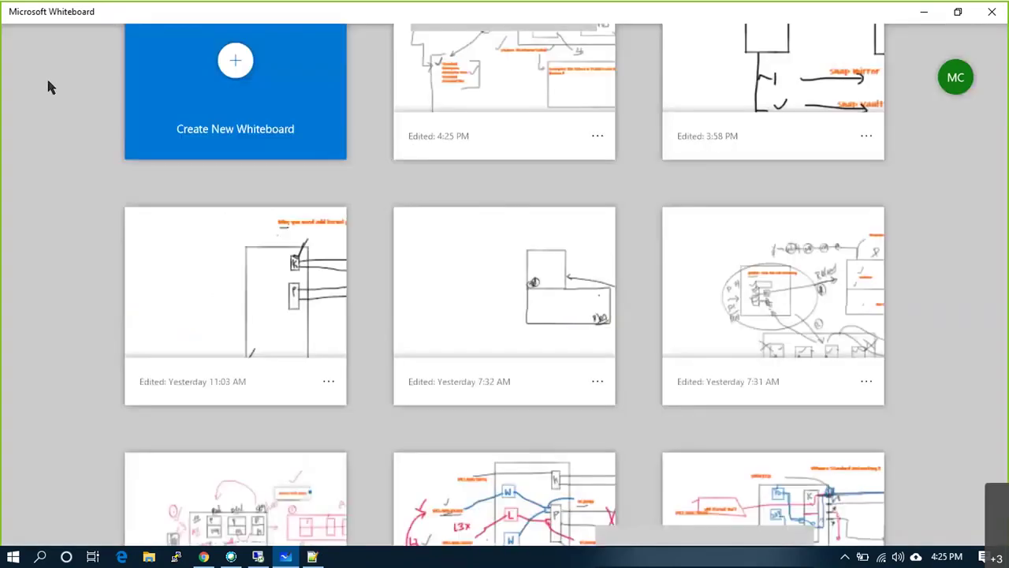
{"action": "left_click", "coordinate": [270, 79]}
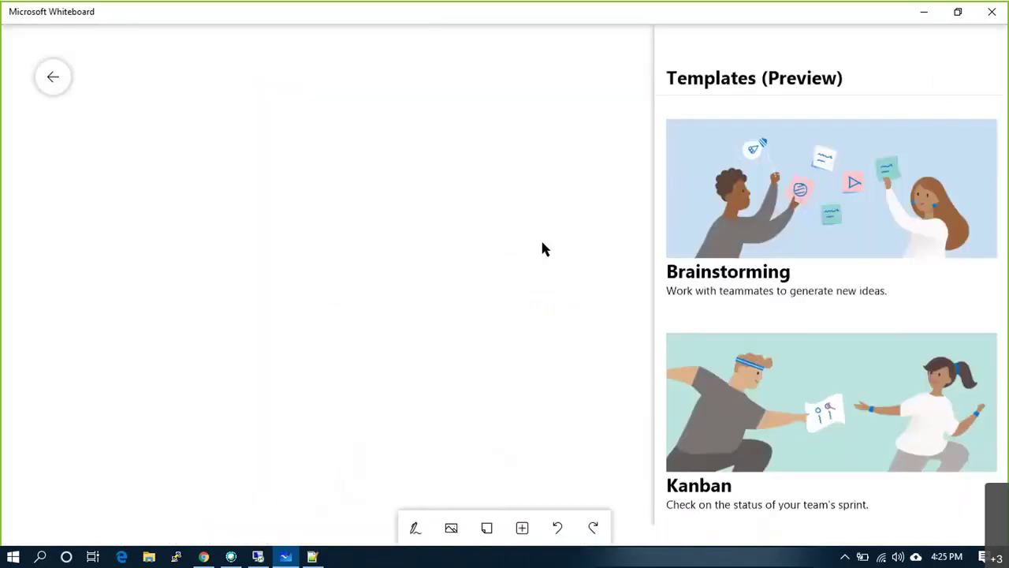
{"action": "left_click", "coordinate": [415, 528]}
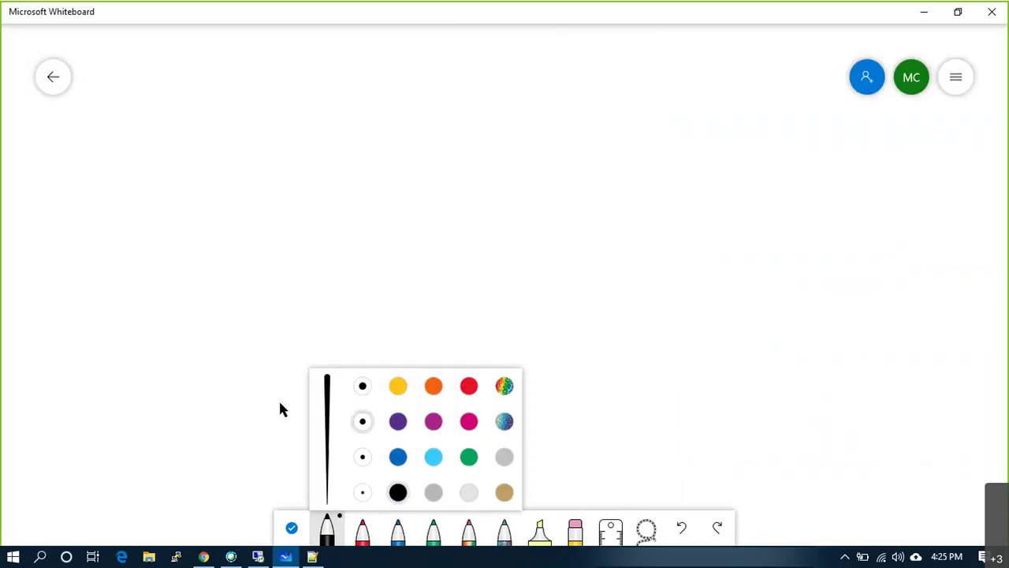
{"action": "left_click", "coordinate": [298, 190]}
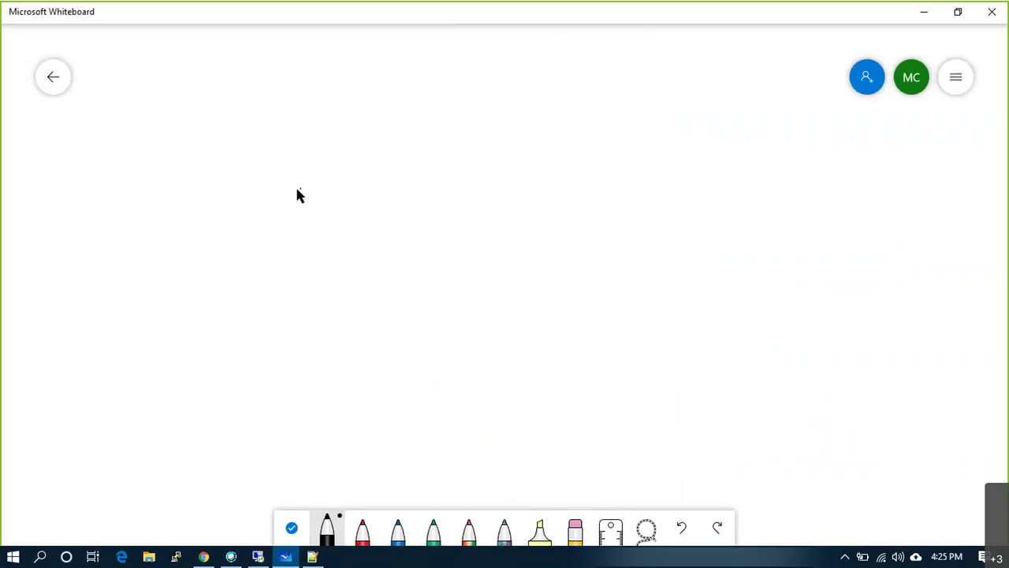
{"action": "mouse_move", "coordinate": [292, 76]}
{"action": "left_mouse_down"}
{"action": "mouse_move", "coordinate": [290, 236]}
{"action": "mouse_move", "coordinate": [363, 246]}
{"action": "left_mouse_up"}
{"action": "key", "text": "ctrl+z"}
{"action": "mouse_move", "coordinate": [293, 54]}
{"action": "left_mouse_down"}
{"action": "mouse_move", "coordinate": [291, 239]}
{"action": "mouse_move", "coordinate": [398, 239]}
{"action": "mouse_move", "coordinate": [403, 61]}
{"action": "mouse_move", "coordinate": [294, 55]}
{"action": "left_mouse_up"}
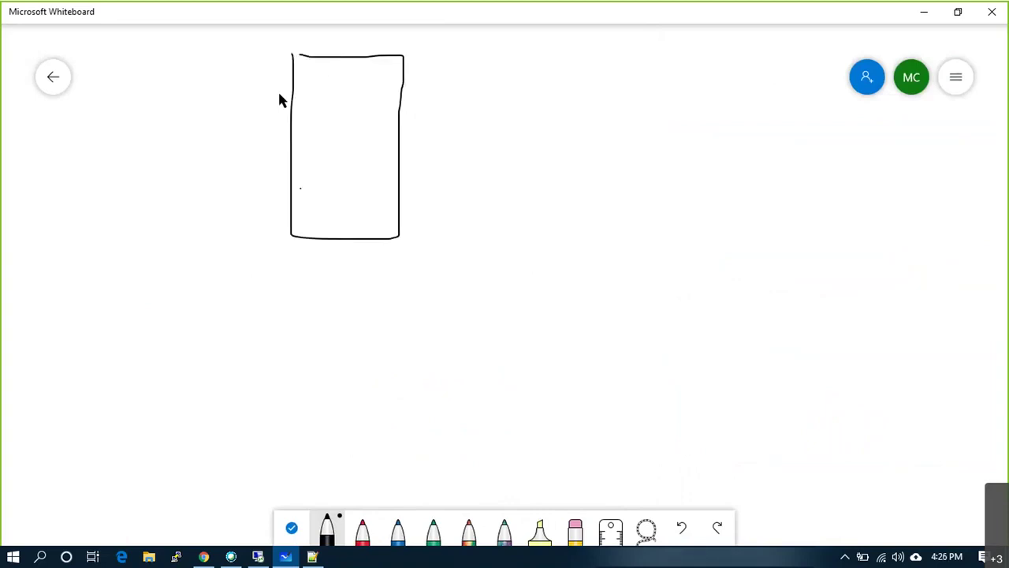
{"action": "mouse_move", "coordinate": [295, 251]}
{"action": "left_mouse_down"}
{"action": "mouse_move", "coordinate": [289, 398]}
{"action": "mouse_move", "coordinate": [380, 402]}
{"action": "mouse_move", "coordinate": [394, 259]}
{"action": "mouse_move", "coordinate": [294, 249]}
{"action": "left_mouse_up"}
{"action": "scroll", "coordinate": [297, 432], "scroll_direction": "down", "scroll_amount": 1}
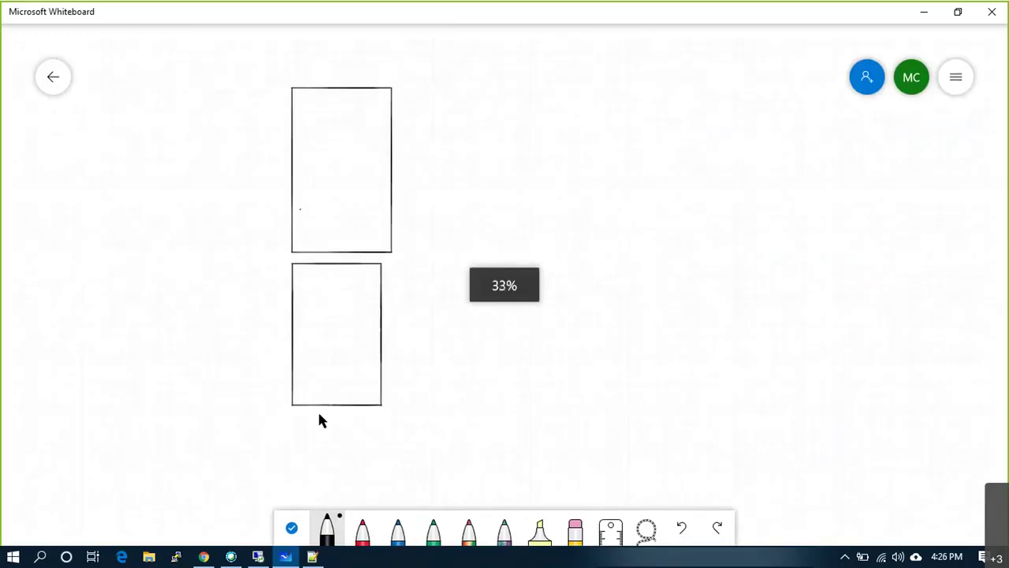
{"action": "key", "text": "ctrl+z"}
{"action": "key", "text": "ctrl+z"}
- Draw three wide rectangles side by side in black across the middle of the new board
{"action": "scroll", "coordinate": [360, 367], "scroll_direction": "up", "scroll_amount": 3}
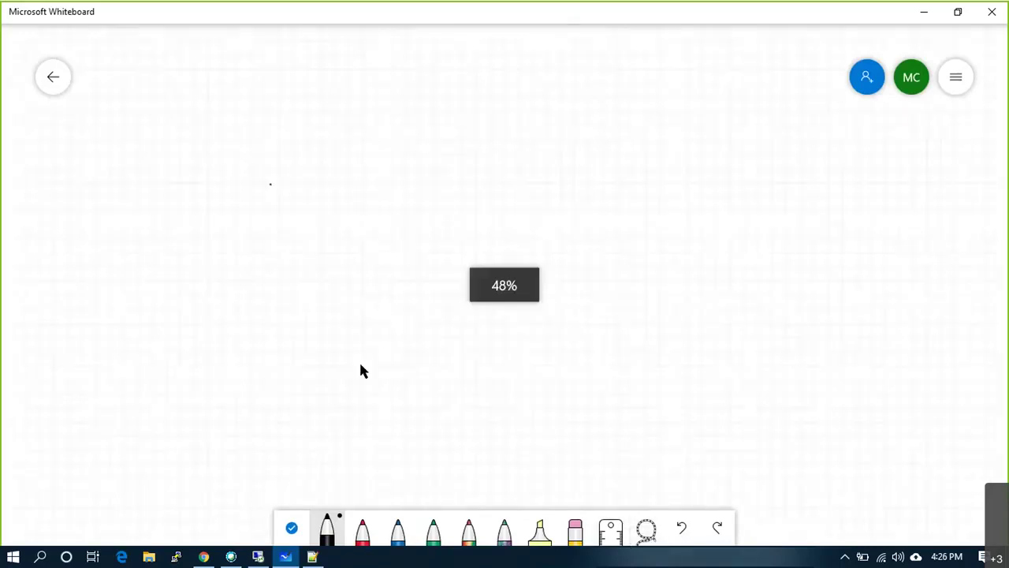
{"action": "left_click", "coordinate": [326, 528]}
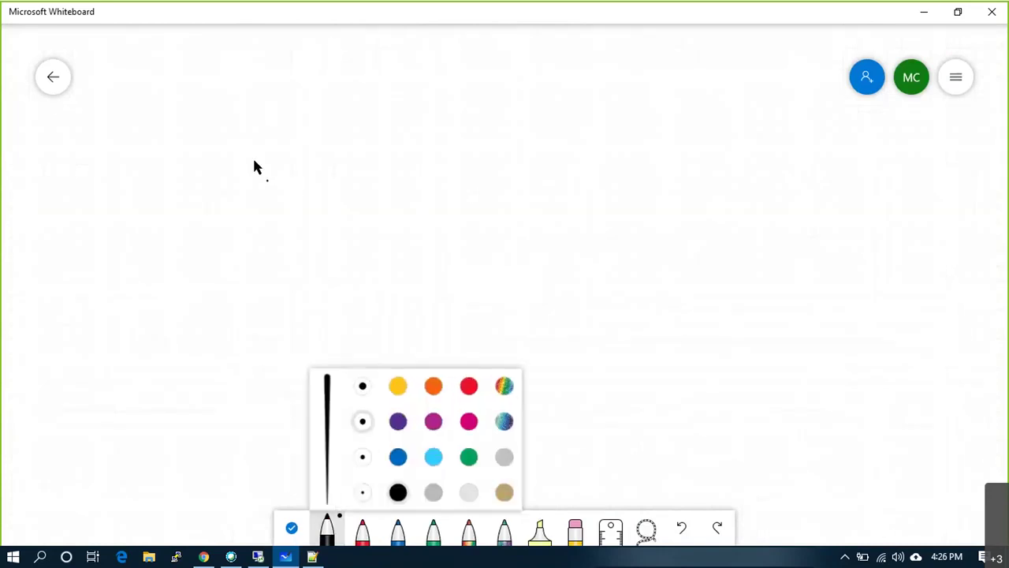
{"action": "mouse_move", "coordinate": [249, 220]}
{"action": "left_mouse_down"}
{"action": "mouse_move", "coordinate": [248, 289]}
{"action": "mouse_move", "coordinate": [293, 297]}
{"action": "left_mouse_up"}
{"action": "mouse_move", "coordinate": [357, 299]}
{"action": "left_mouse_down"}
{"action": "mouse_move", "coordinate": [421, 298]}
{"action": "mouse_move", "coordinate": [424, 226]}
{"action": "mouse_move", "coordinate": [251, 222]}
{"action": "left_mouse_up"}
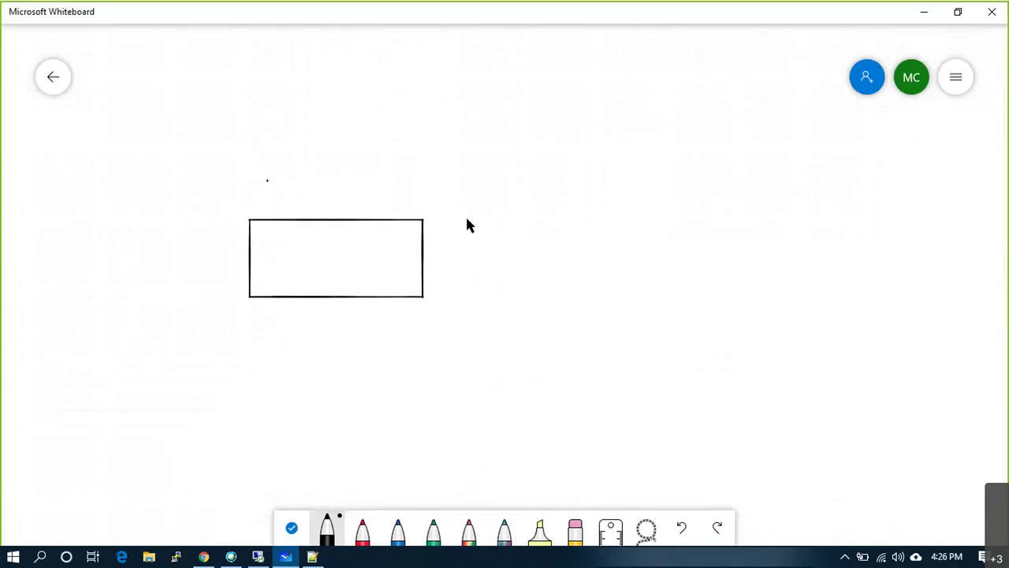
{"action": "mouse_move", "coordinate": [460, 290]}
{"action": "left_mouse_down"}
{"action": "mouse_move", "coordinate": [462, 300]}
{"action": "mouse_move", "coordinate": [604, 304]}
{"action": "mouse_move", "coordinate": [644, 286]}
{"action": "mouse_move", "coordinate": [649, 234]}
{"action": "mouse_move", "coordinate": [457, 221]}
{"action": "left_mouse_up"}
{"action": "mouse_move", "coordinate": [683, 221]}
{"action": "left_mouse_down"}
{"action": "mouse_move", "coordinate": [680, 293]}
{"action": "mouse_move", "coordinate": [805, 289]}
{"action": "mouse_move", "coordinate": [867, 247]}
{"action": "mouse_move", "coordinate": [871, 227]}
{"action": "mouse_move", "coordinate": [683, 220]}
{"action": "left_mouse_up"}
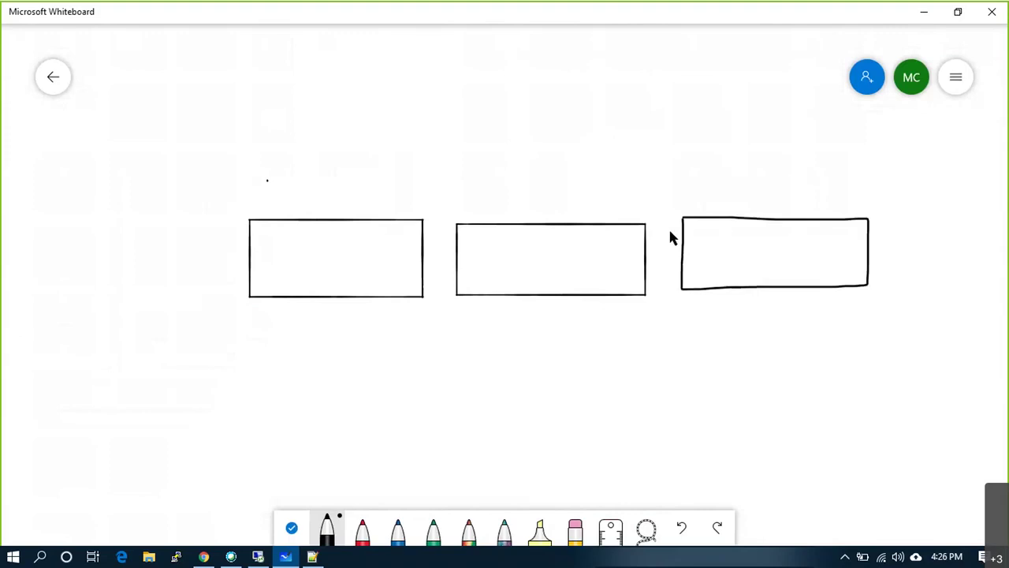
- Number the three rectangles 1, 2 and 3 in their lower-right corners
{"action": "left_click_drag", "start_coordinate": [411, 296], "coordinate": [411, 278]}
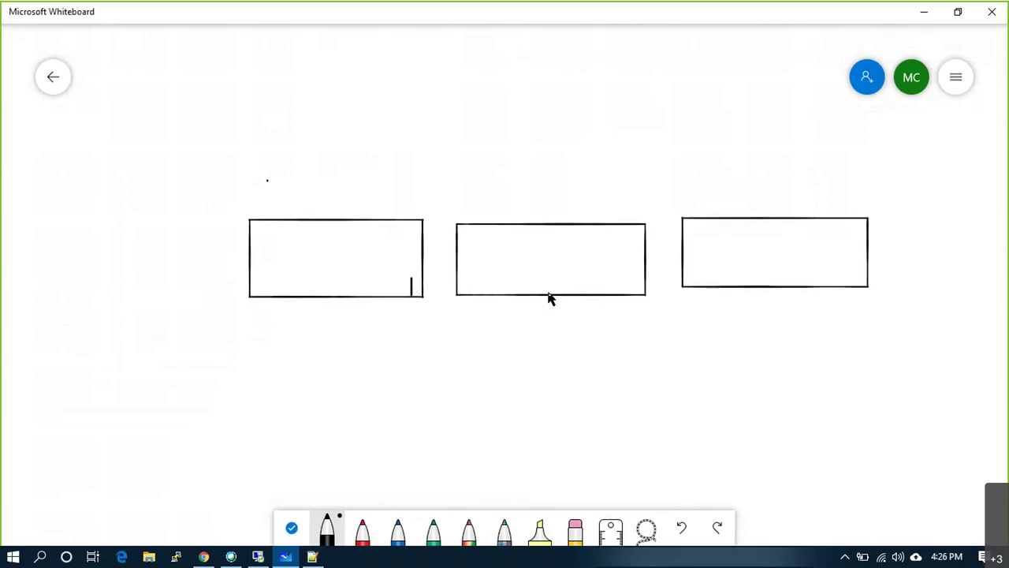
{"action": "left_click_drag", "start_coordinate": [626, 280], "coordinate": [625, 295]}
{"action": "left_click_drag", "start_coordinate": [855, 274], "coordinate": [856, 286]}
- Draw a pair of black, a pair of blue and a pair of red strokes across the top edge of rectangle 1
{"action": "left_click", "coordinate": [362, 534]}
{"action": "left_click", "coordinate": [325, 529]}
{"action": "mouse_move", "coordinate": [259, 211]}
{"action": "left_mouse_down"}
{"action": "mouse_move", "coordinate": [265, 226]}
{"action": "mouse_move", "coordinate": [284, 224]}
{"action": "mouse_move", "coordinate": [271, 225]}
{"action": "mouse_move", "coordinate": [261, 208]}
{"action": "mouse_move", "coordinate": [271, 227]}
{"action": "mouse_move", "coordinate": [311, 228]}
{"action": "left_mouse_up"}
{"action": "left_click", "coordinate": [397, 530]}
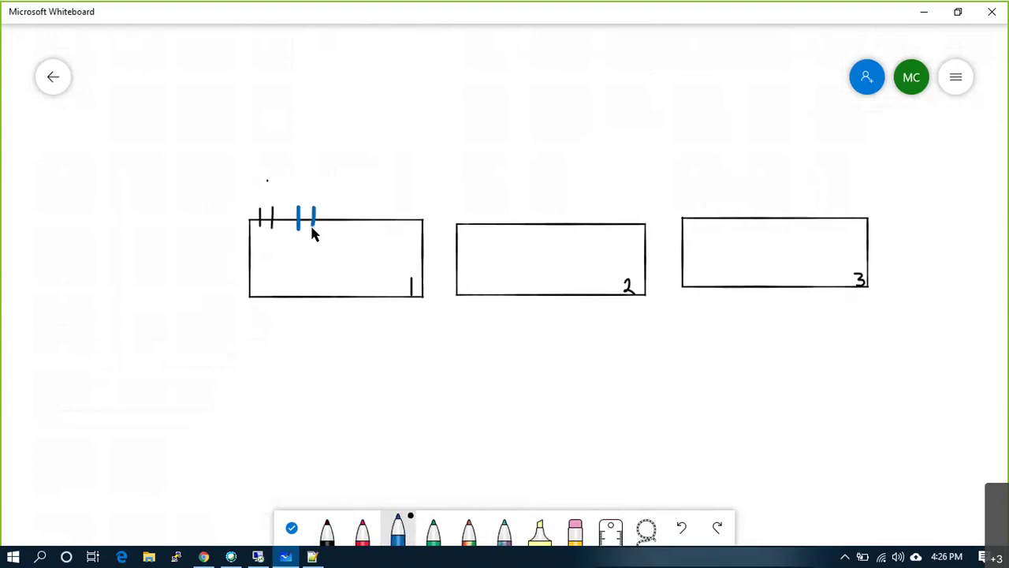
{"action": "left_click", "coordinate": [363, 530]}
{"action": "left_click", "coordinate": [362, 530]}
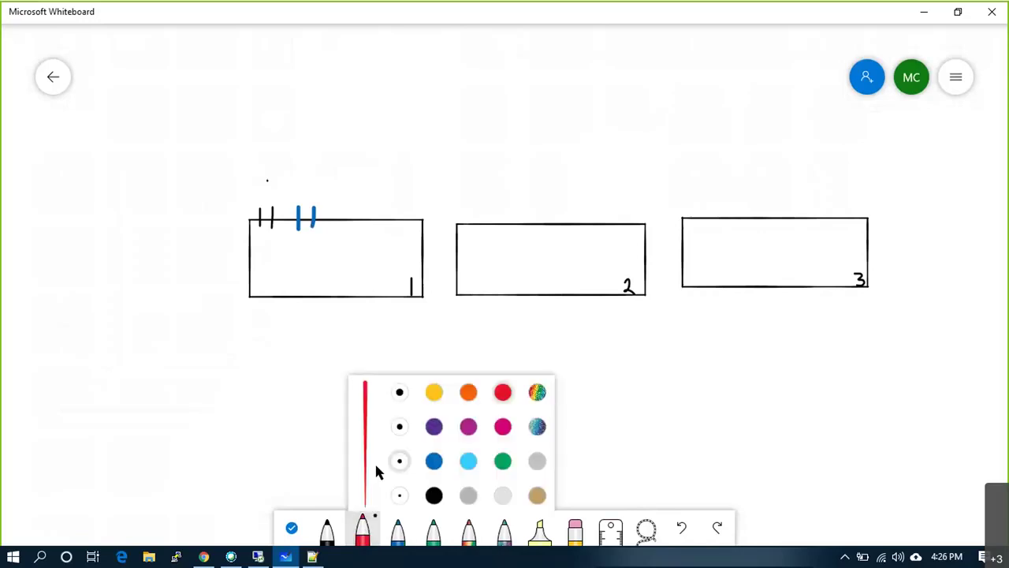
{"action": "left_click", "coordinate": [397, 385]}
{"action": "left_click", "coordinate": [344, 229]}
{"action": "mouse_move", "coordinate": [347, 208]}
{"action": "left_mouse_down"}
{"action": "mouse_move", "coordinate": [345, 229]}
{"action": "mouse_move", "coordinate": [354, 227]}
{"action": "left_mouse_up"}
- Draw a pair of black, a pair of red and a pair of blue strokes across the top edges of rectangles 2 and 3
{"action": "left_click", "coordinate": [328, 534]}
{"action": "left_click_drag", "start_coordinate": [463, 209], "coordinate": [466, 237]}
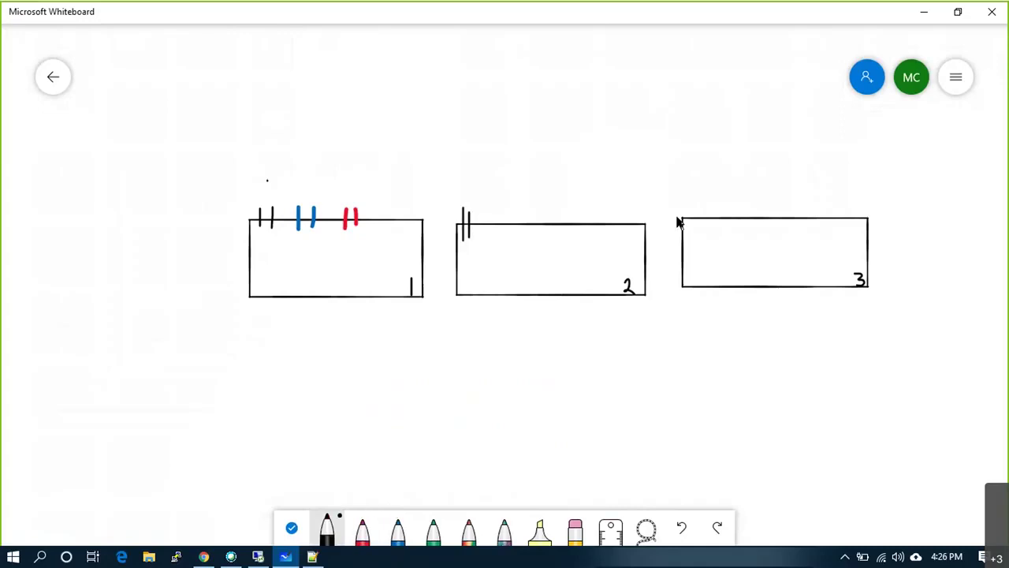
{"action": "left_click_drag", "start_coordinate": [689, 205], "coordinate": [694, 232]}
{"action": "left_click", "coordinate": [362, 535]}
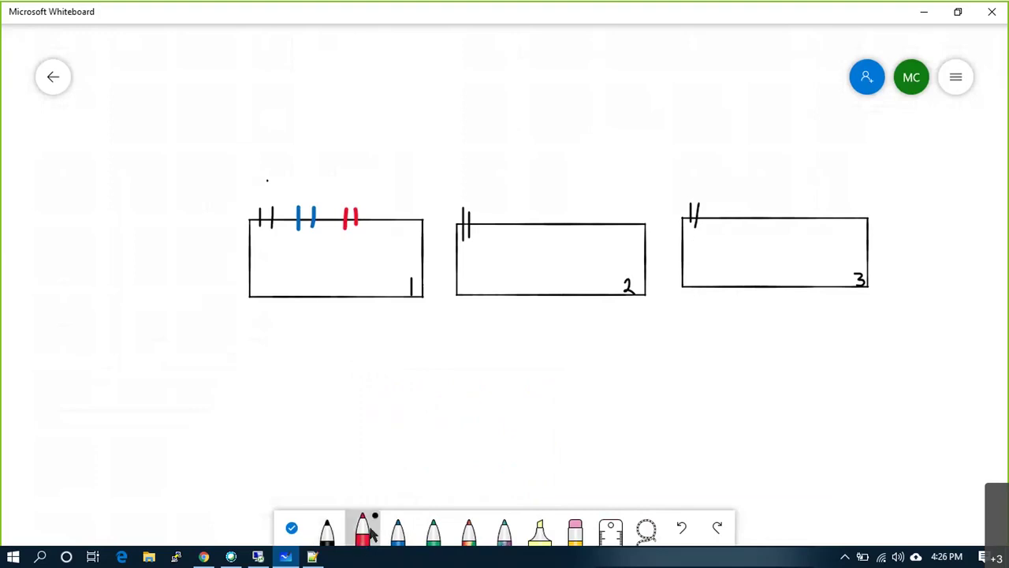
{"action": "mouse_move", "coordinate": [589, 210]}
{"action": "left_mouse_down"}
{"action": "mouse_move", "coordinate": [584, 235]}
{"action": "mouse_move", "coordinate": [594, 234]}
{"action": "left_mouse_up"}
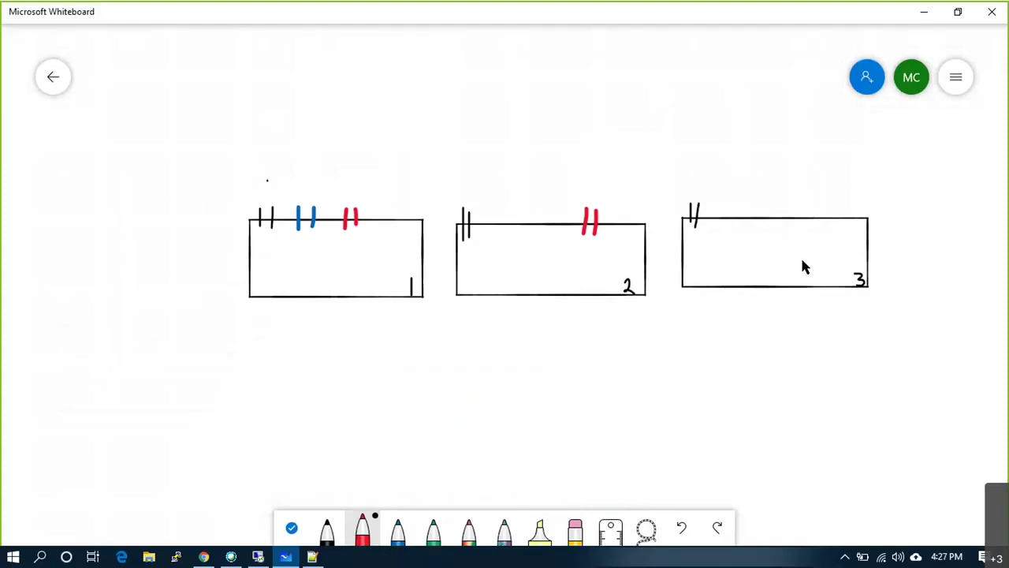
{"action": "left_click_drag", "start_coordinate": [814, 203], "coordinate": [814, 227]}
{"action": "left_click", "coordinate": [398, 530]}
{"action": "left_click_drag", "start_coordinate": [519, 208], "coordinate": [517, 237]}
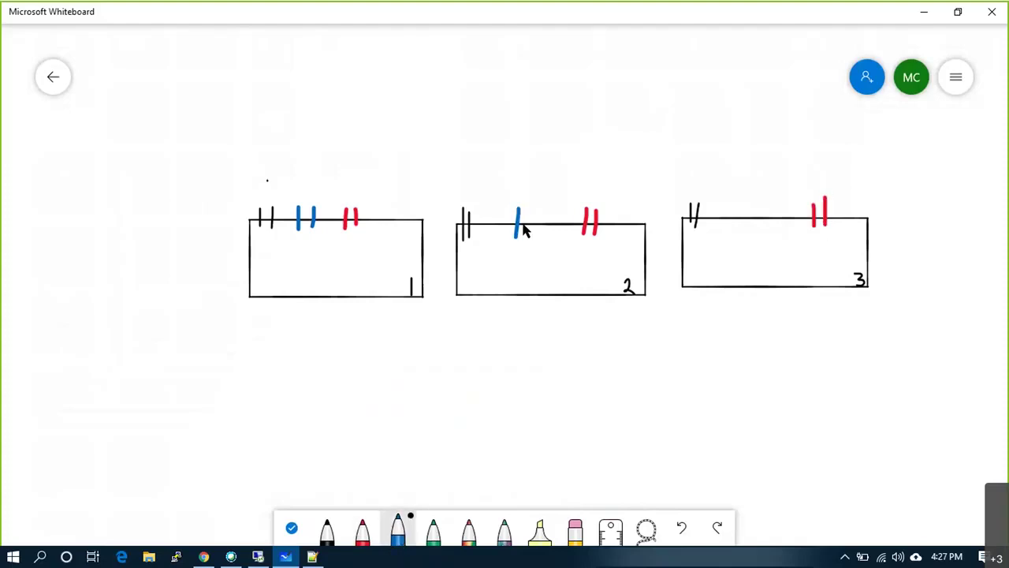
{"action": "mouse_move", "coordinate": [749, 203]}
{"action": "left_mouse_down"}
{"action": "mouse_move", "coordinate": [746, 223]}
{"action": "mouse_move", "coordinate": [757, 224]}
{"action": "left_mouse_up"}
- Draw a small black box beneath the pair of black strokes inside each of rectangles 1, 2 and 3
{"action": "left_click", "coordinate": [328, 532]}
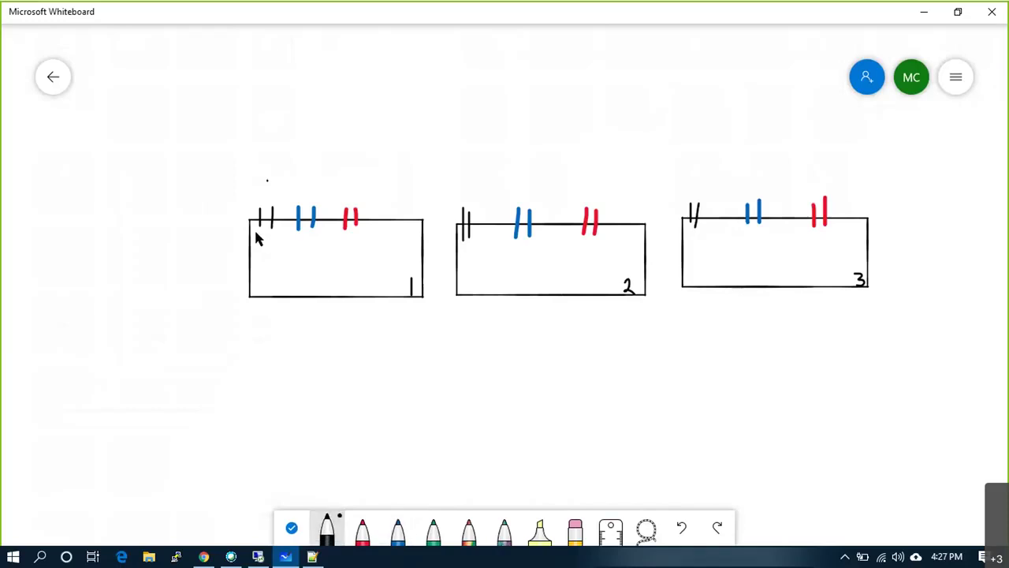
{"action": "mouse_move", "coordinate": [280, 250]}
{"action": "left_mouse_down"}
{"action": "mouse_move", "coordinate": [253, 242]}
{"action": "mouse_move", "coordinate": [273, 234]}
{"action": "left_mouse_up"}
{"action": "left_click_drag", "start_coordinate": [480, 237], "coordinate": [460, 250]}
{"action": "mouse_move", "coordinate": [701, 236]}
{"action": "left_mouse_down"}
{"action": "mouse_move", "coordinate": [686, 226]}
{"action": "mouse_move", "coordinate": [699, 234]}
{"action": "left_mouse_up"}
- Draw a blue box beneath the pair of blue strokes inside each of the three rectangles
{"action": "left_click", "coordinate": [397, 530]}
{"action": "mouse_move", "coordinate": [291, 231]}
{"action": "left_mouse_down"}
{"action": "mouse_move", "coordinate": [325, 231]}
{"action": "mouse_move", "coordinate": [291, 243]}
{"action": "left_mouse_up"}
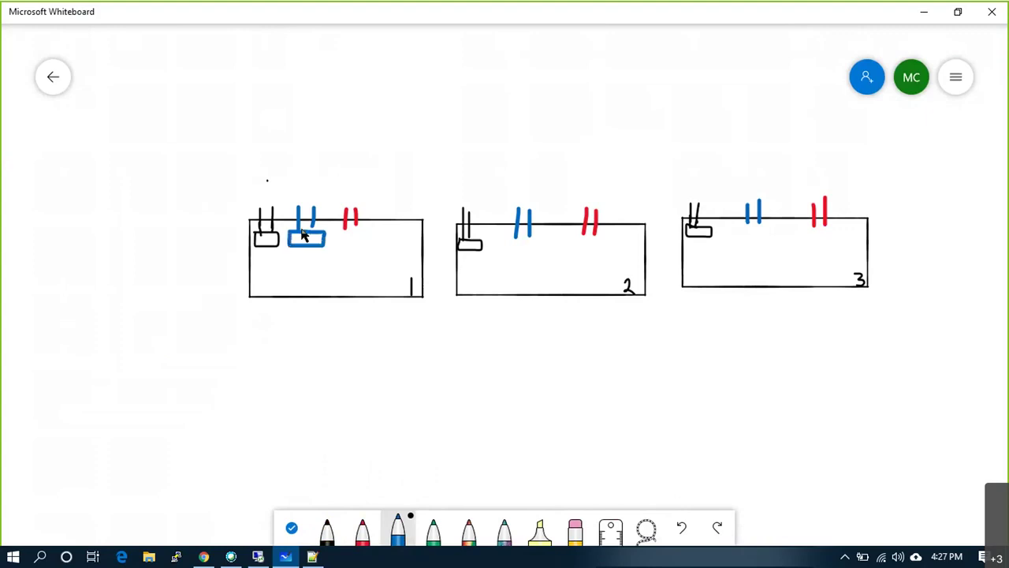
{"action": "mouse_move", "coordinate": [520, 235]}
{"action": "left_mouse_down"}
{"action": "mouse_move", "coordinate": [547, 250]}
{"action": "mouse_move", "coordinate": [500, 249]}
{"action": "mouse_move", "coordinate": [501, 238]}
{"action": "left_mouse_up"}
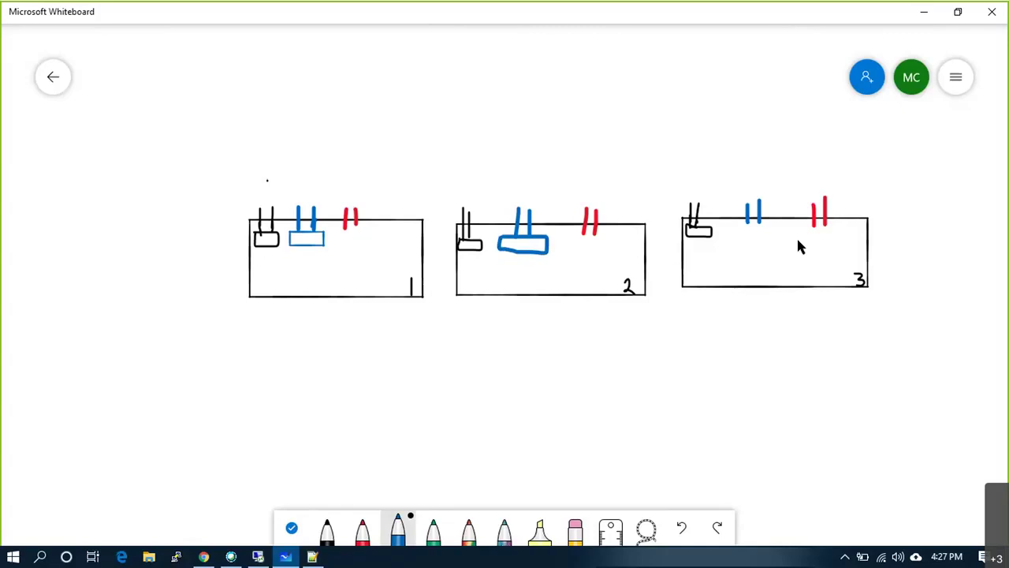
{"action": "mouse_move", "coordinate": [743, 231]}
{"action": "left_mouse_down"}
{"action": "mouse_move", "coordinate": [762, 228]}
{"action": "mouse_move", "coordinate": [765, 243]}
{"action": "mouse_move", "coordinate": [729, 239]}
{"action": "left_mouse_up"}
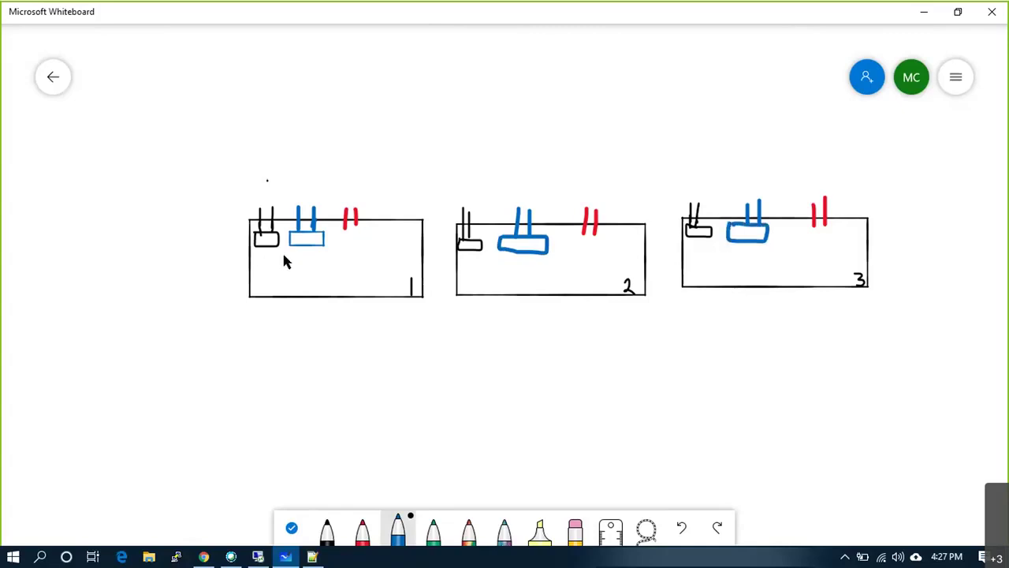
- Draw three small blue squares along the lower edge of the blue box in rectangle 1
{"action": "mouse_move", "coordinate": [289, 245]}
{"action": "left_mouse_down"}
{"action": "mouse_move", "coordinate": [306, 254]}
{"action": "mouse_move", "coordinate": [329, 245]}
{"action": "left_mouse_up"}
{"action": "mouse_move", "coordinate": [258, 270]}
{"action": "left_mouse_down"}
{"action": "mouse_move", "coordinate": [256, 289]}
{"action": "mouse_move", "coordinate": [273, 272]}
{"action": "left_mouse_up"}
{"action": "key", "text": "ctrl+z"}
- Draw two green squares and one red square in a row in the lower part of rectangle 1
{"action": "left_click", "coordinate": [433, 528]}
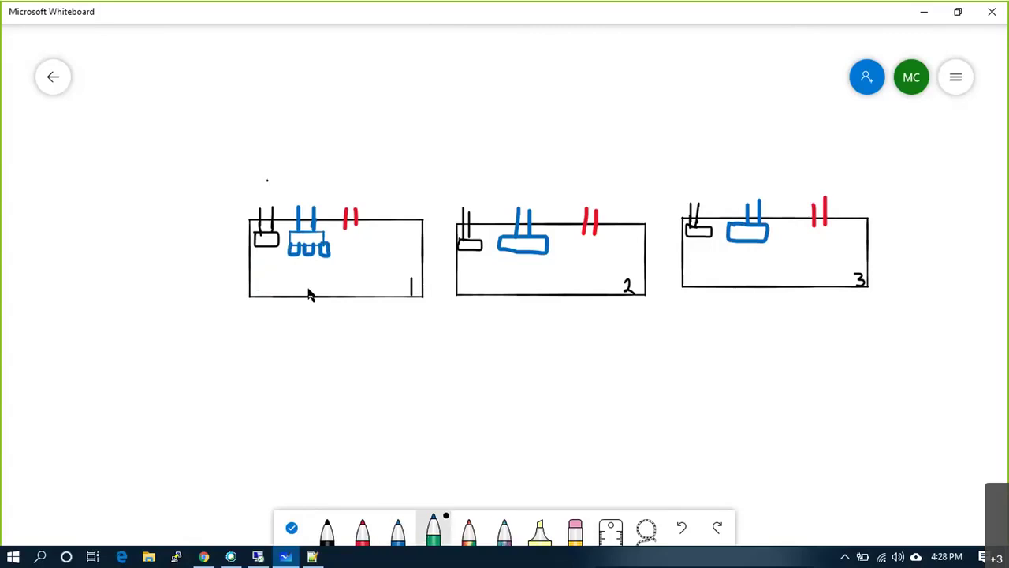
{"action": "mouse_move", "coordinate": [265, 271]}
{"action": "left_mouse_down"}
{"action": "mouse_move", "coordinate": [263, 289]}
{"action": "mouse_move", "coordinate": [277, 273]}
{"action": "mouse_move", "coordinate": [291, 285]}
{"action": "mouse_move", "coordinate": [312, 274]}
{"action": "mouse_move", "coordinate": [293, 276]}
{"action": "left_mouse_up"}
{"action": "key", "text": "ctrl+z"}
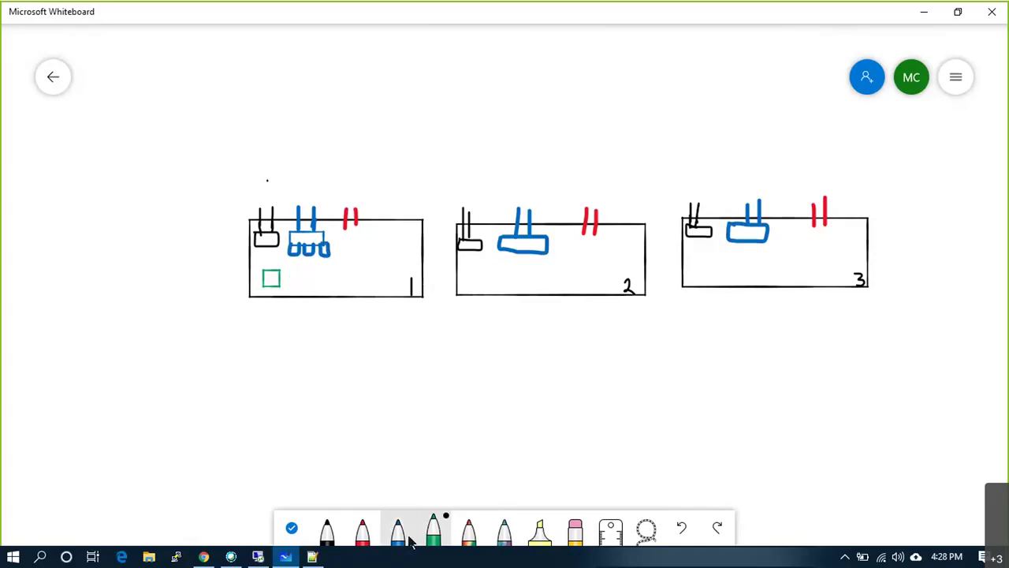
{"action": "mouse_move", "coordinate": [292, 275]}
{"action": "left_mouse_down"}
{"action": "mouse_move", "coordinate": [291, 284]}
{"action": "mouse_move", "coordinate": [309, 282]}
{"action": "mouse_move", "coordinate": [308, 269]}
{"action": "left_mouse_up"}
{"action": "left_click", "coordinate": [468, 528]}
{"action": "mouse_move", "coordinate": [317, 264]}
{"action": "left_mouse_down"}
{"action": "mouse_move", "coordinate": [318, 281]}
{"action": "mouse_move", "coordinate": [319, 268]}
{"action": "left_mouse_up"}
- Connect both green squares to the first small blue square with blue lines, and the red square to the second with a black line
{"action": "left_click", "coordinate": [327, 534]}
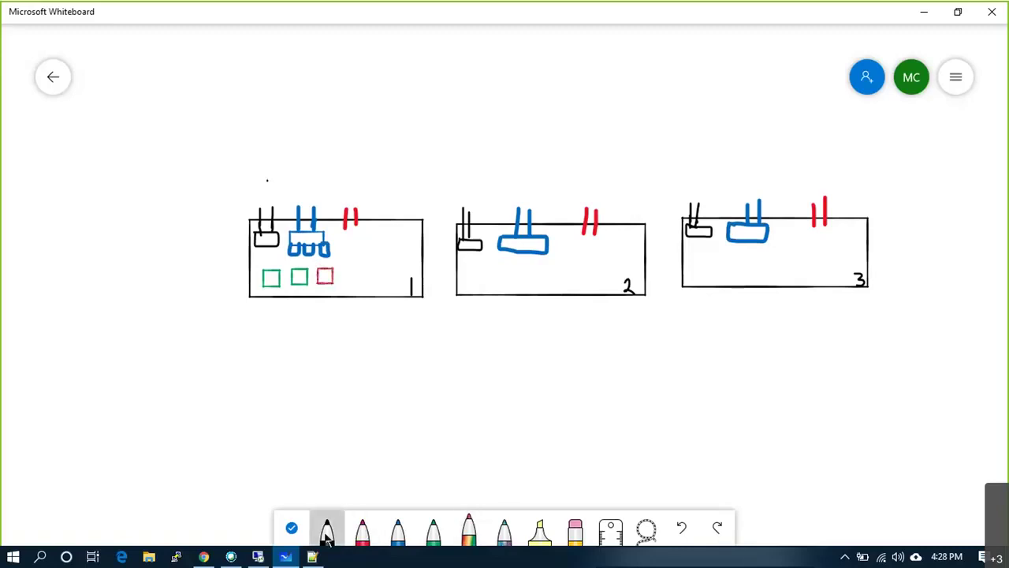
{"action": "left_click", "coordinate": [397, 530]}
{"action": "left_click_drag", "start_coordinate": [272, 270], "coordinate": [294, 256]}
{"action": "left_click", "coordinate": [327, 530]}
{"action": "left_click_drag", "start_coordinate": [308, 254], "coordinate": [324, 269]}
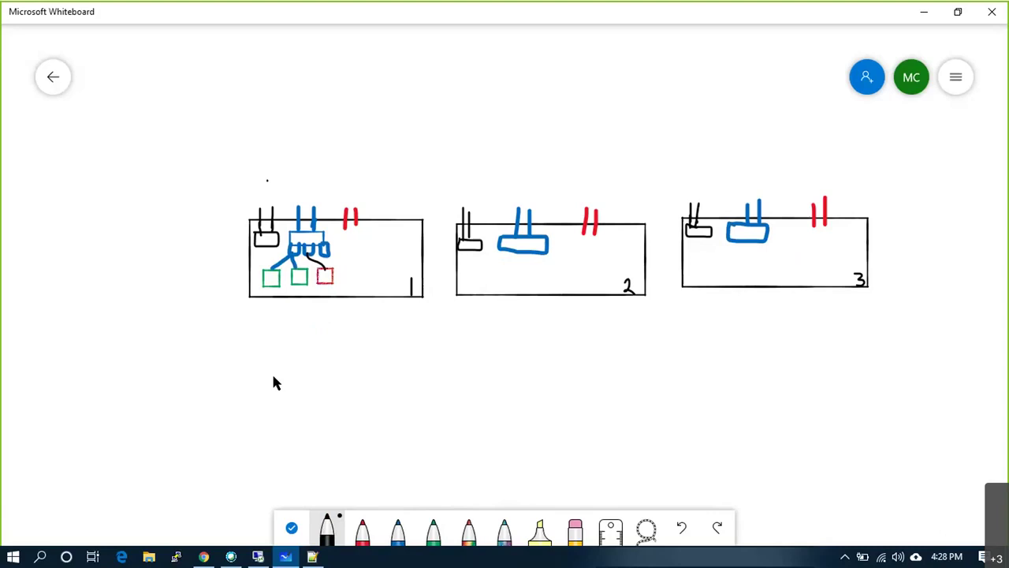
- Switch to the vSphere Client and check the virtual machines on hosts euspresxi01, euspresxi02 and euspresxi03
{"action": "key", "text": "alt+Tab"}
{"action": "key", "text": "alt+Tab"}
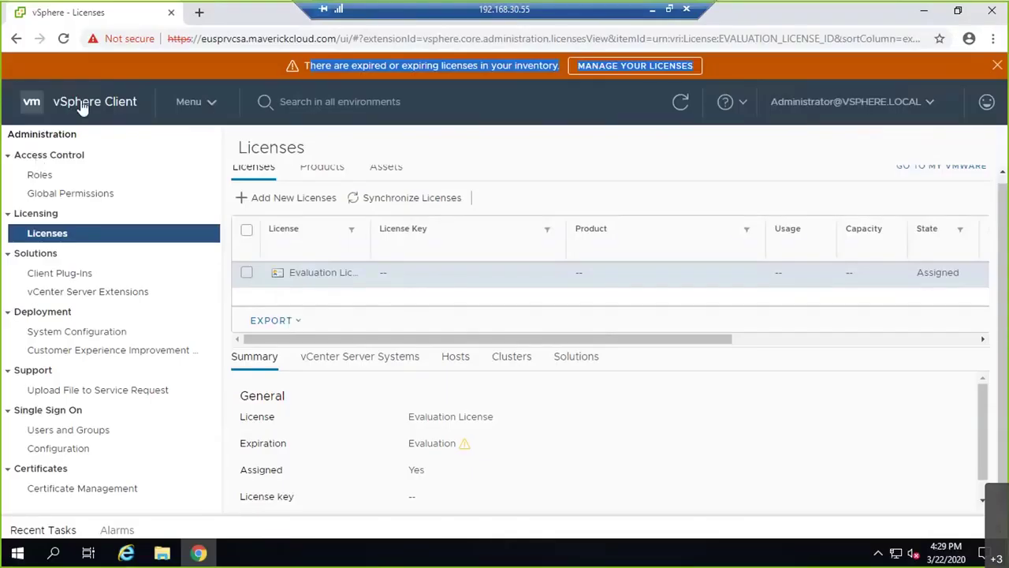
{"action": "left_click", "coordinate": [94, 102]}
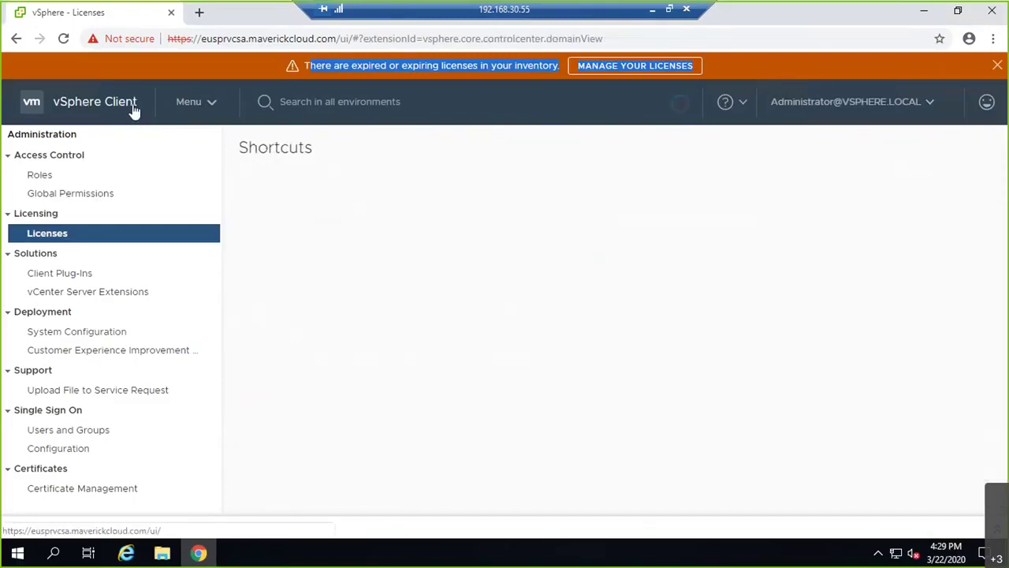
{"action": "left_click", "coordinate": [68, 209]}
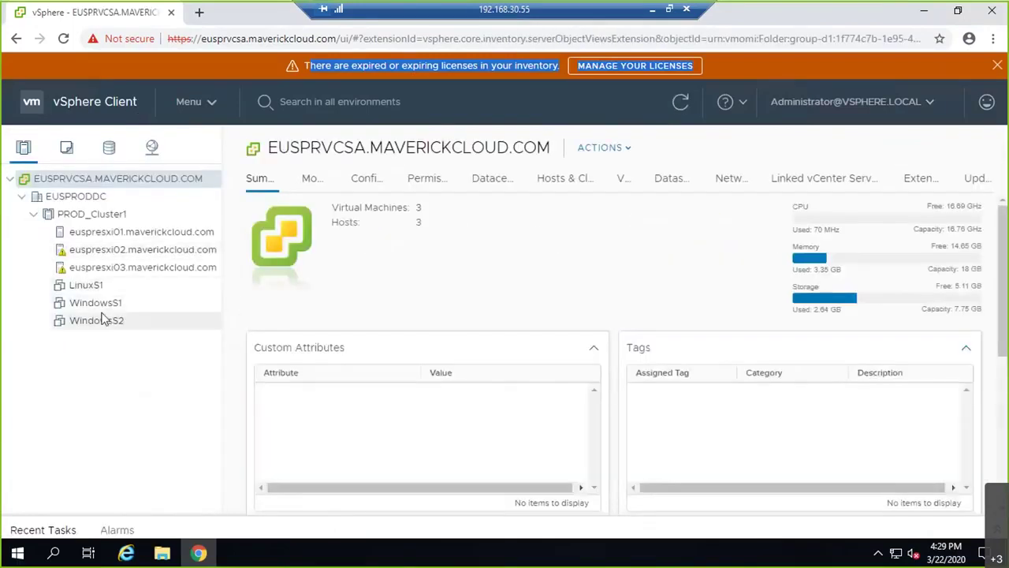
{"action": "left_click", "coordinate": [130, 234]}
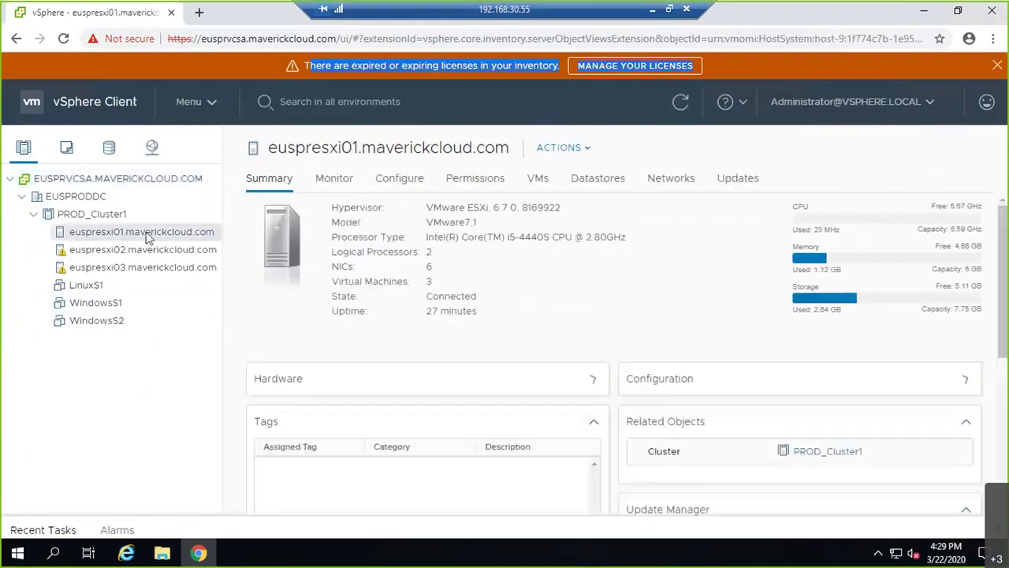
{"action": "left_click", "coordinate": [550, 182]}
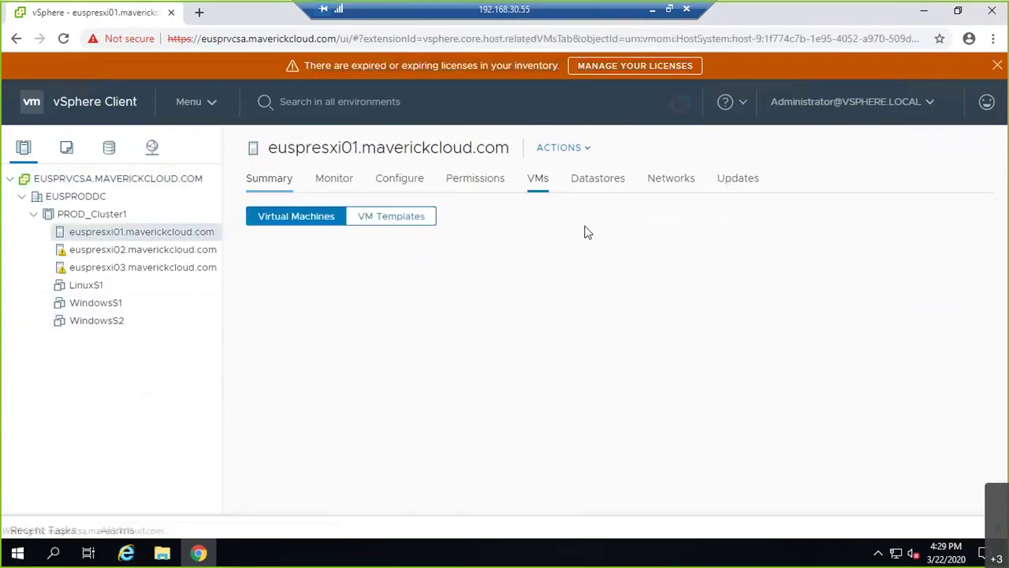
{"action": "left_click", "coordinate": [104, 249]}
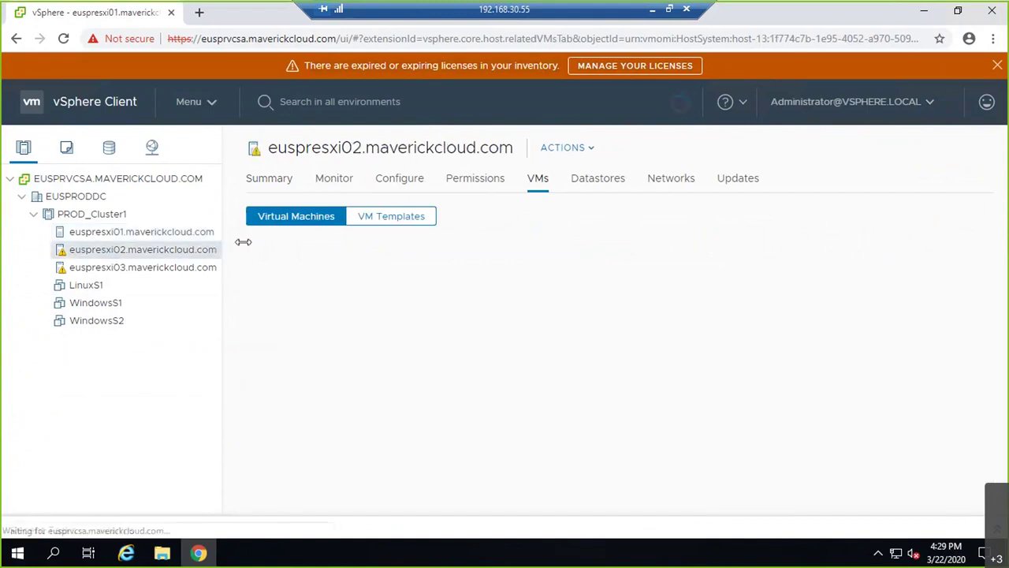
{"action": "left_click", "coordinate": [103, 268]}
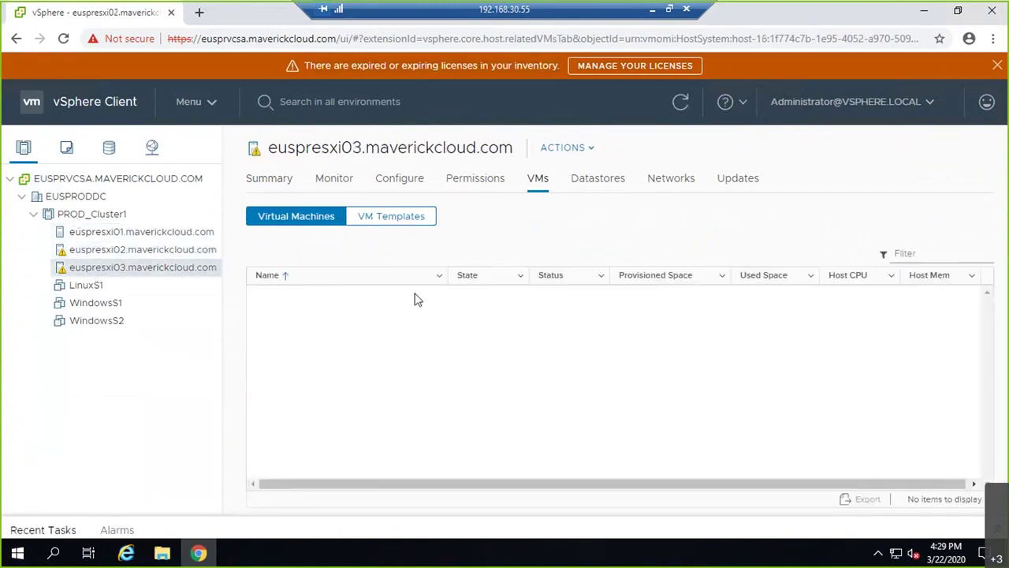
- Review the networks of host euspresxi01 and the port groups and physical adapters of its standard switch vSwitch1
{"action": "left_click", "coordinate": [82, 232]}
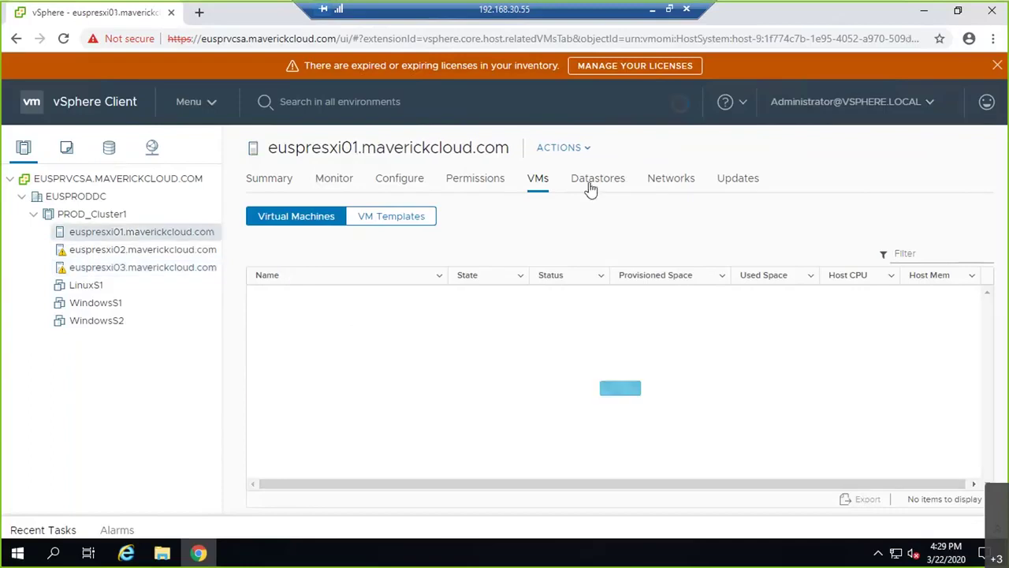
{"action": "left_click", "coordinate": [671, 179]}
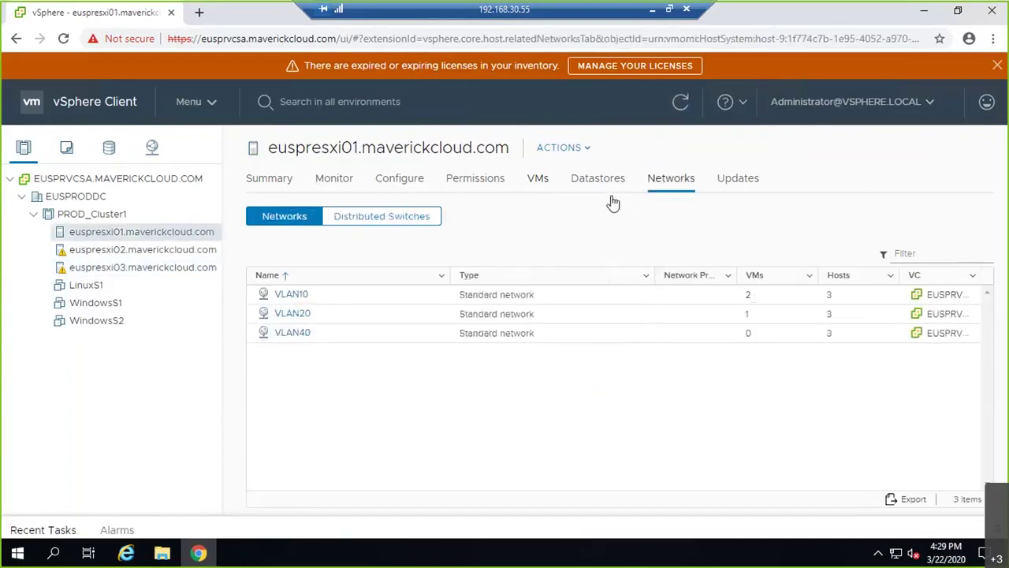
{"action": "left_click", "coordinate": [400, 180]}
{"action": "left_click", "coordinate": [339, 333]}
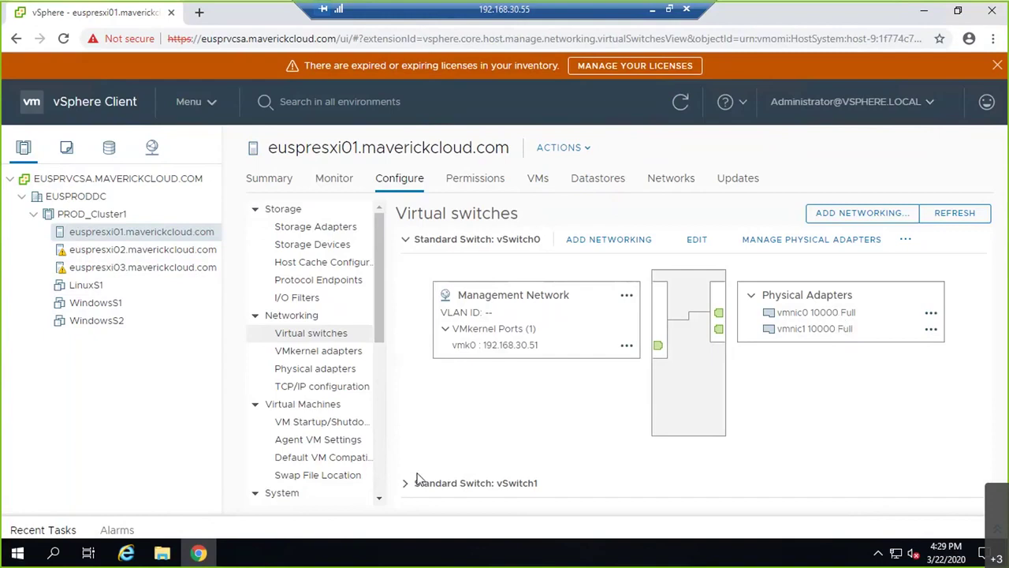
{"action": "left_click", "coordinate": [406, 483]}
{"action": "scroll", "coordinate": [710, 378], "scroll_direction": "up", "scroll_amount": 2}
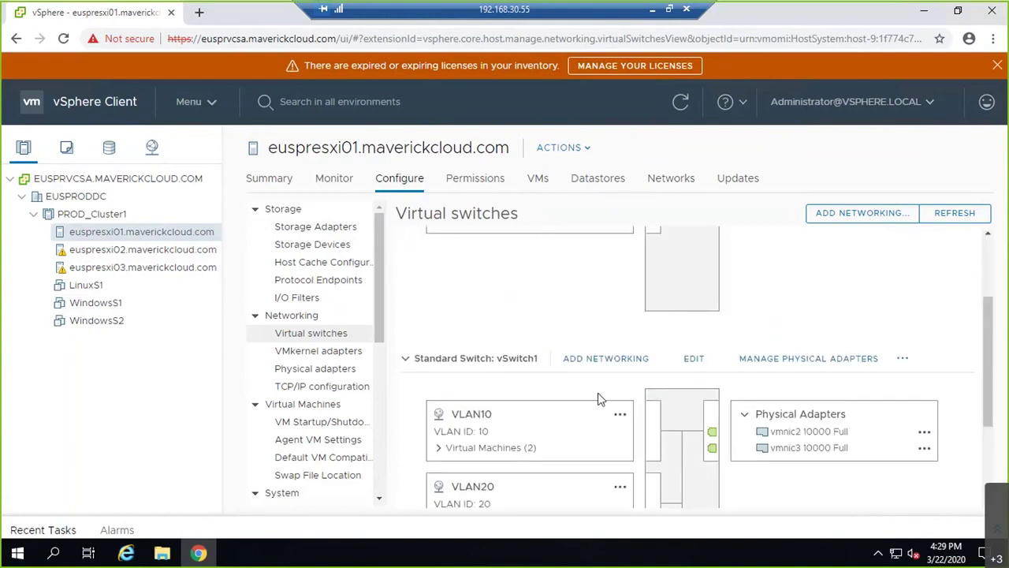
{"action": "scroll", "coordinate": [598, 399], "scroll_direction": "down", "scroll_amount": 1}
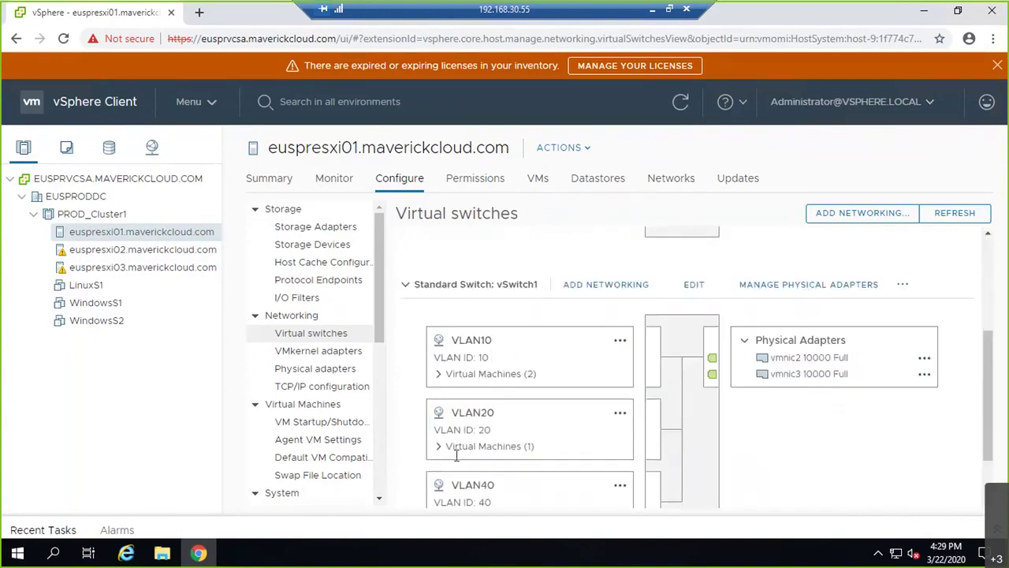
{"action": "key", "text": "alt+Tab"}
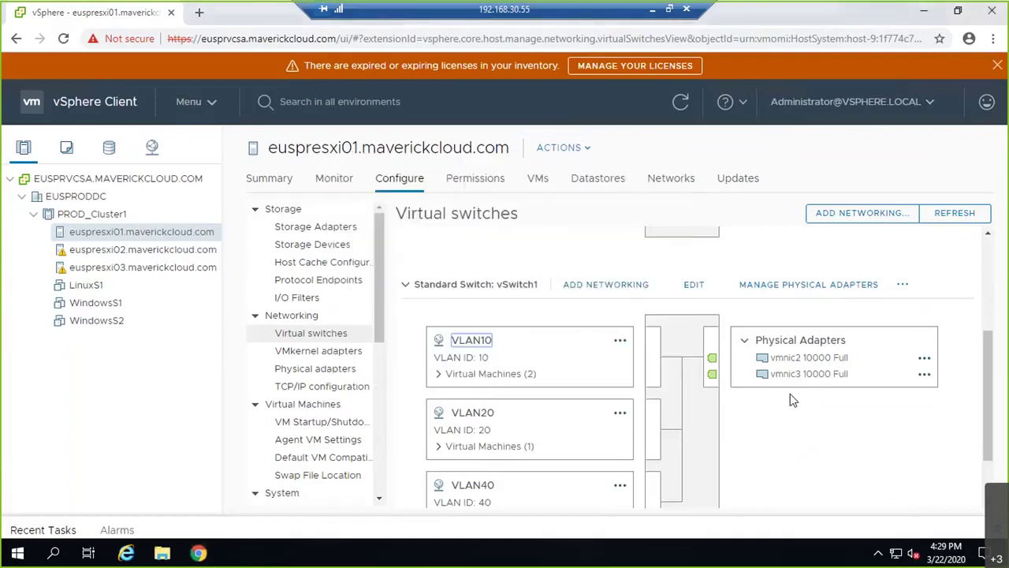
- Return to the whiteboard and change the galaxy pen's colour to yellow
{"action": "left_click", "coordinate": [652, 9]}
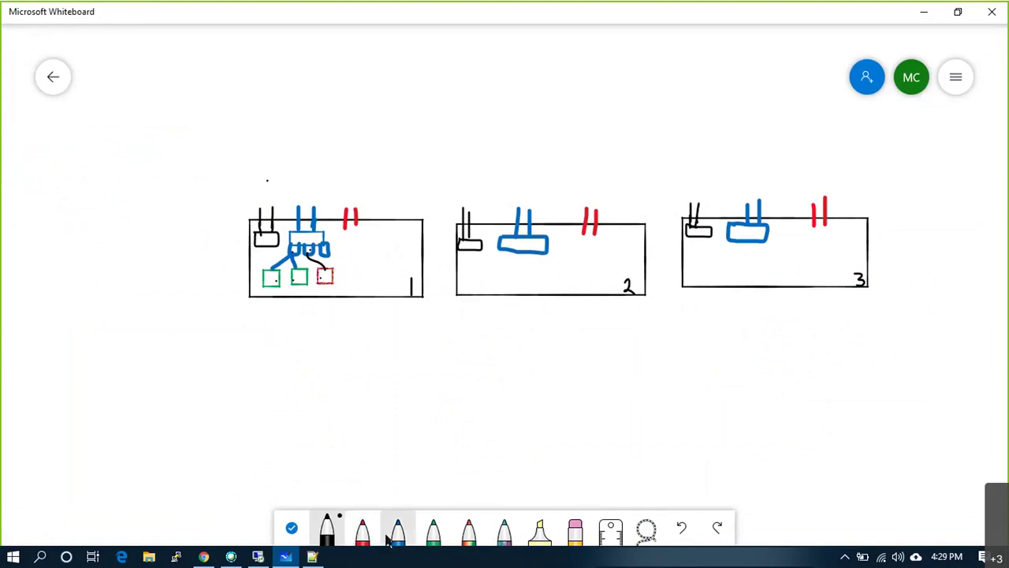
{"action": "left_click", "coordinate": [505, 537]}
{"action": "left_click", "coordinate": [507, 541]}
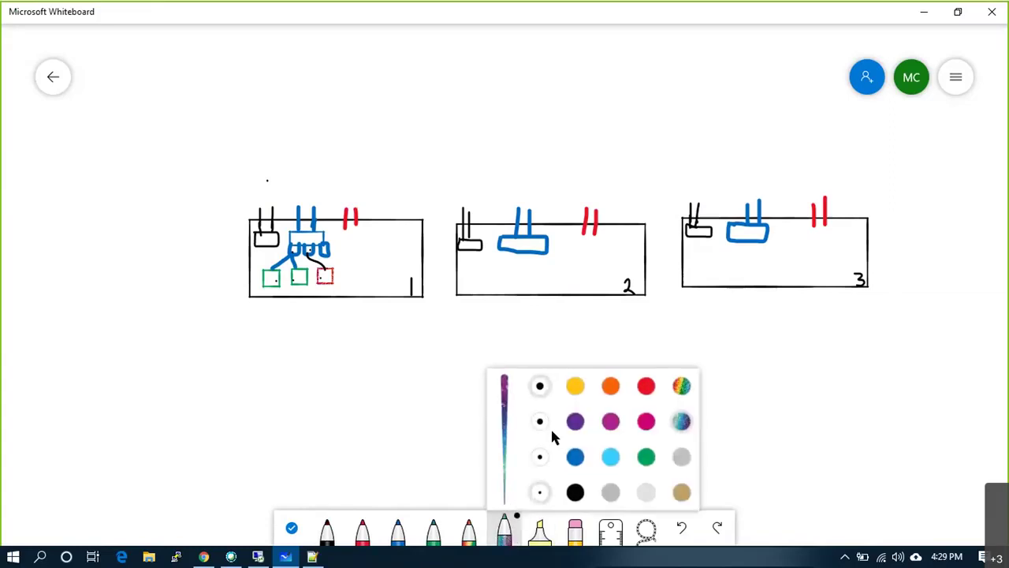
{"action": "left_click", "coordinate": [578, 389]}
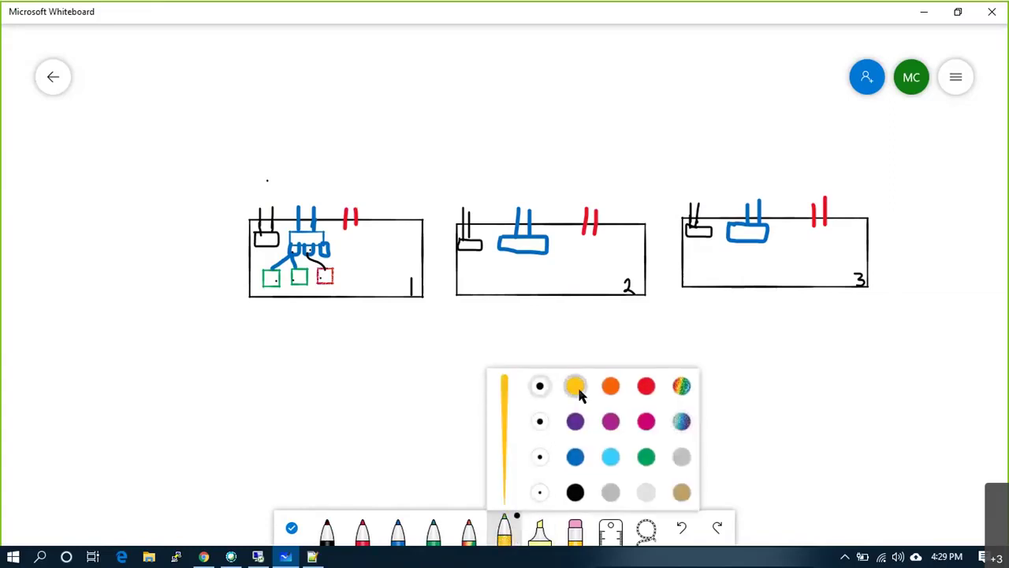
{"action": "left_click", "coordinate": [506, 532]}
{"action": "left_click", "coordinate": [507, 530]}
{"action": "mouse_move", "coordinate": [145, 61]}
{"action": "left_mouse_down"}
{"action": "mouse_move", "coordinate": [144, 369]}
{"action": "mouse_move", "coordinate": [218, 372]}
{"action": "left_mouse_up"}
{"action": "mouse_move", "coordinate": [381, 390]}
{"action": "left_mouse_down"}
{"action": "mouse_move", "coordinate": [846, 397]}
{"action": "mouse_move", "coordinate": [935, 288]}
{"action": "mouse_move", "coordinate": [943, 53]}
{"action": "mouse_move", "coordinate": [139, 60]}
{"action": "left_mouse_up"}
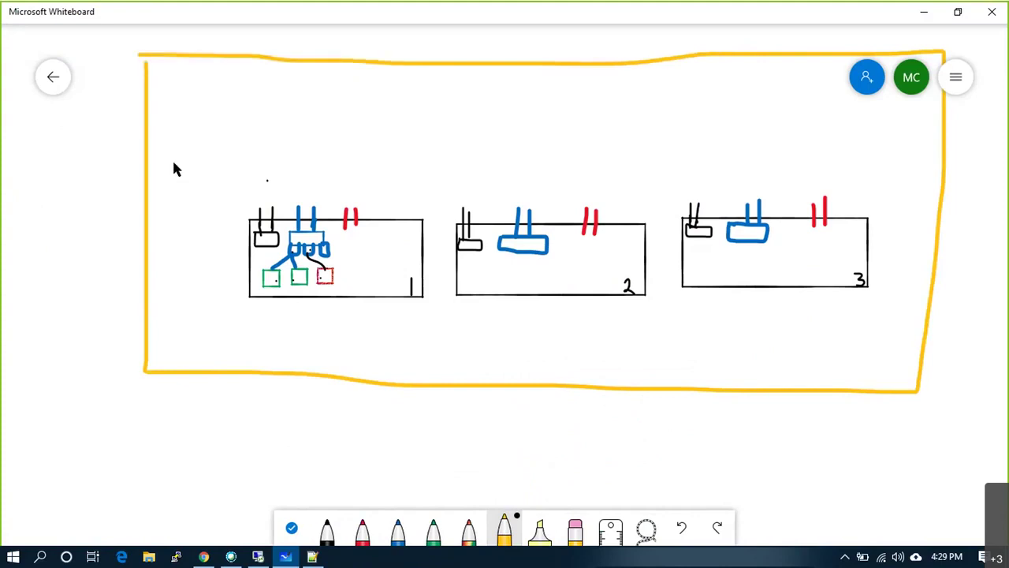
{"action": "key", "text": "ctrl+z"}
{"action": "left_click_drag", "start_coordinate": [457, 58], "coordinate": [198, 179]}
{"action": "mouse_move", "coordinate": [167, 268]}
{"action": "left_mouse_down"}
{"action": "mouse_move", "coordinate": [560, 403]}
{"action": "mouse_move", "coordinate": [952, 348]}
{"action": "mouse_move", "coordinate": [922, 149]}
{"action": "mouse_move", "coordinate": [442, 62]}
{"action": "mouse_move", "coordinate": [114, 308]}
{"action": "mouse_move", "coordinate": [628, 412]}
{"action": "mouse_move", "coordinate": [966, 275]}
{"action": "mouse_move", "coordinate": [849, 121]}
{"action": "mouse_move", "coordinate": [463, 63]}
{"action": "left_mouse_up"}
{"action": "key", "text": "ctrl+z"}
{"action": "key", "text": "ctrl+z"}
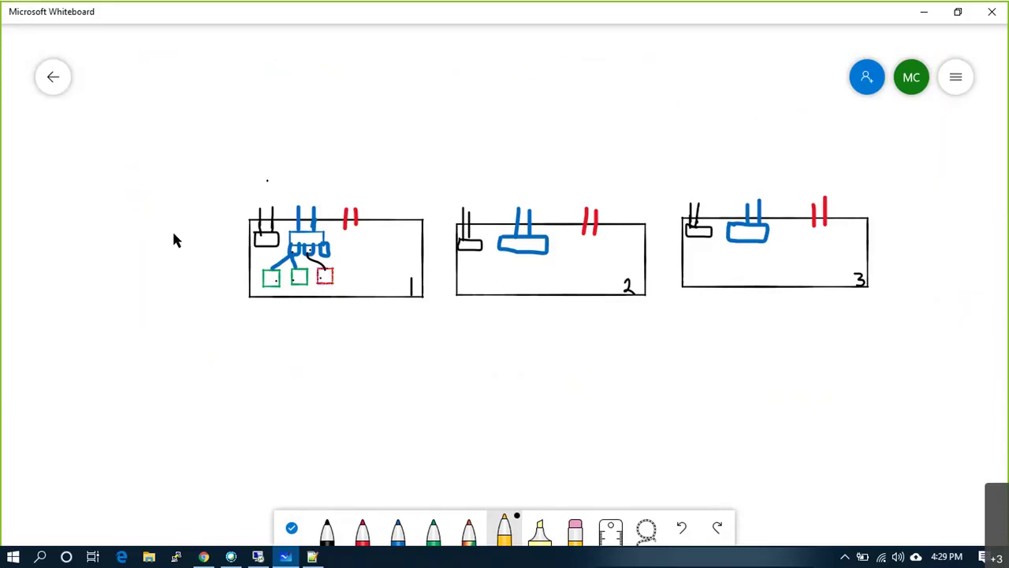
{"action": "left_click_drag", "start_coordinate": [310, 49], "coordinate": [141, 263]}
{"action": "mouse_move", "coordinate": [160, 377]}
{"action": "left_mouse_down"}
{"action": "mouse_move", "coordinate": [887, 442]}
{"action": "mouse_move", "coordinate": [913, 166]}
{"action": "mouse_move", "coordinate": [535, 55]}
{"action": "mouse_move", "coordinate": [343, 47]}
{"action": "left_mouse_up"}
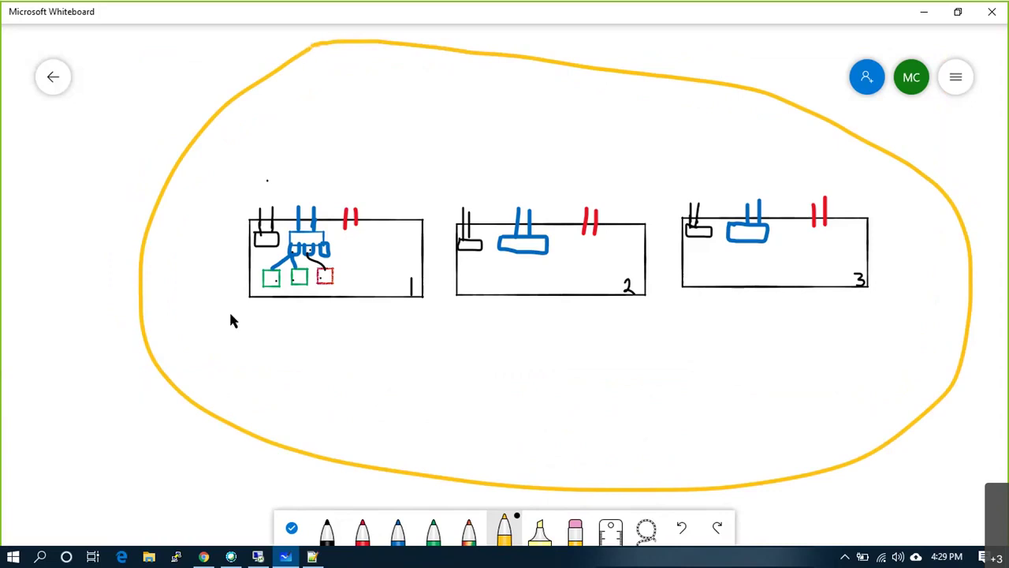
{"action": "key", "text": "ctrl+z"}
- Frame the three numbered rectangles with one large yellow rectangle and add the text label VCENTER on its top edge
{"action": "left_click_drag", "start_coordinate": [205, 100], "coordinate": [199, 147]}
{"action": "mouse_move", "coordinate": [190, 276]}
{"action": "left_mouse_down"}
{"action": "mouse_move", "coordinate": [516, 433]}
{"action": "mouse_move", "coordinate": [904, 372]}
{"action": "mouse_move", "coordinate": [908, 135]}
{"action": "mouse_move", "coordinate": [206, 101]}
{"action": "left_mouse_up"}
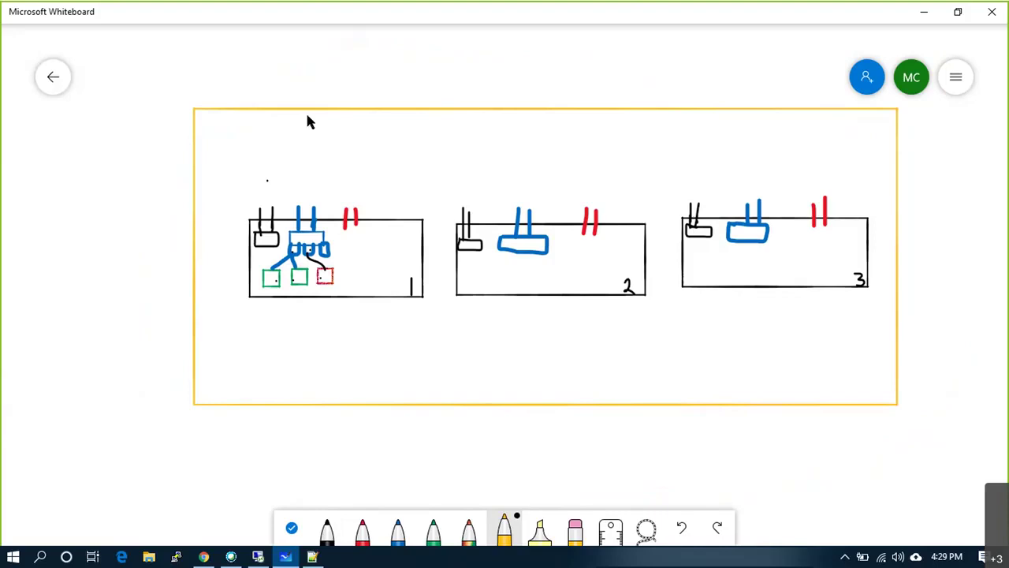
{"action": "right_click", "coordinate": [262, 101]}
{"action": "left_click", "coordinate": [269, 53]}
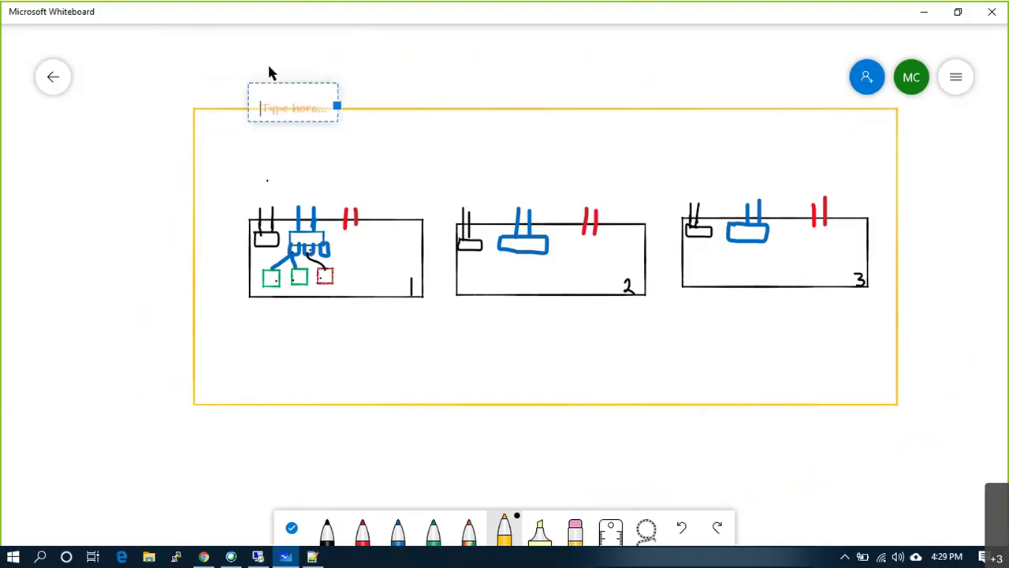
{"action": "type", "text": "VCE"}
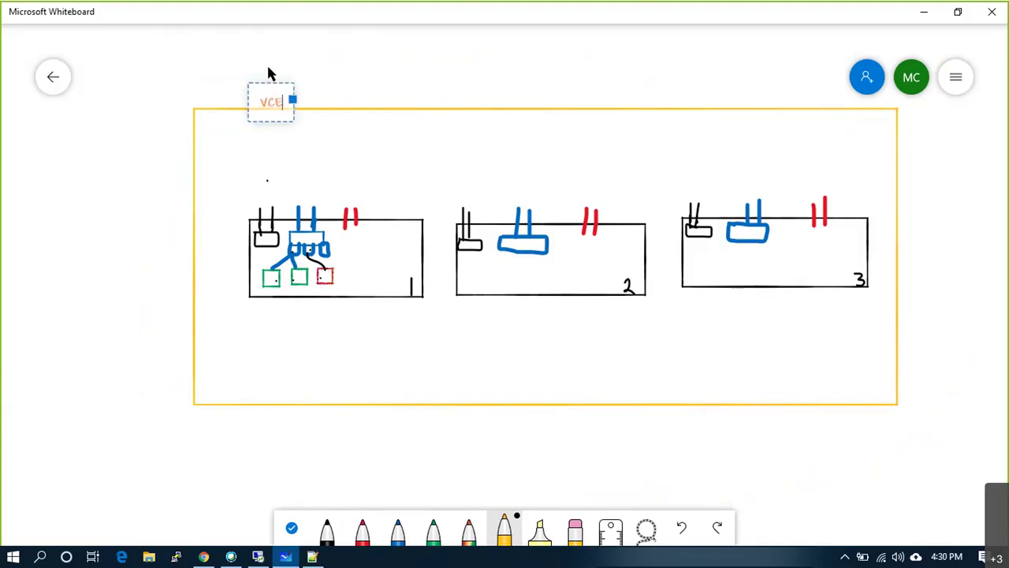
{"action": "type", "text": "NTER"}
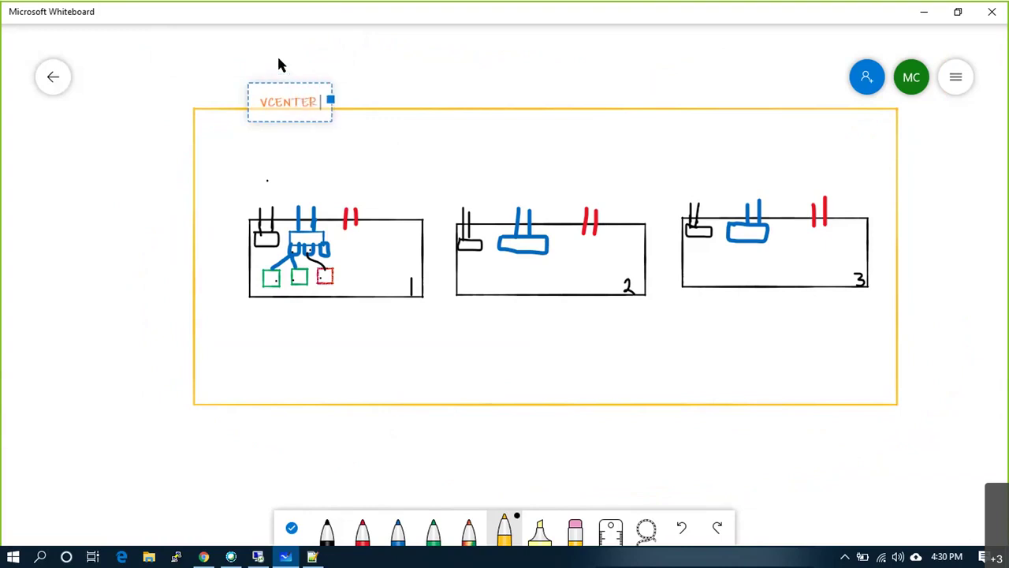
- Extend the VCENTER label on the yellow frame to read VCENTER SERVER : VCSA.MAVERICKCLOUD.COM
{"action": "type", "text": " SERVER : V"}
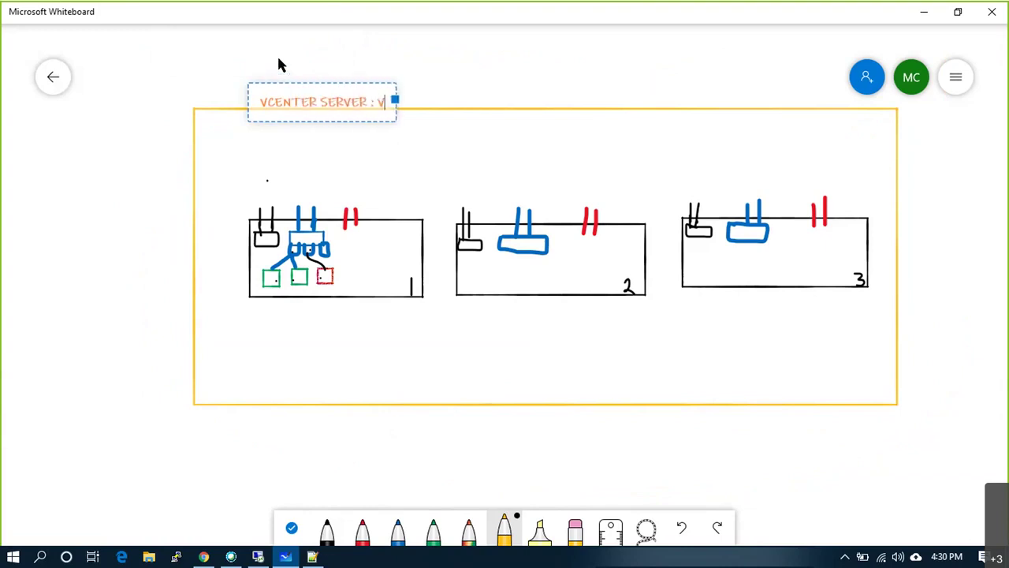
{"action": "type", "text": "CSA.MAVERICK"}
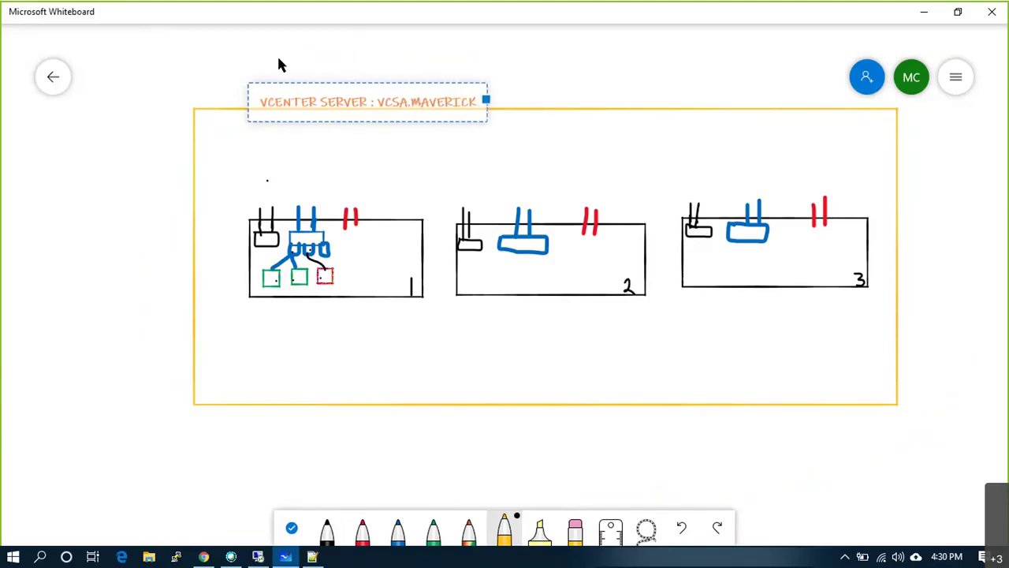
{"action": "type", "text": "CLOUD.COM"}
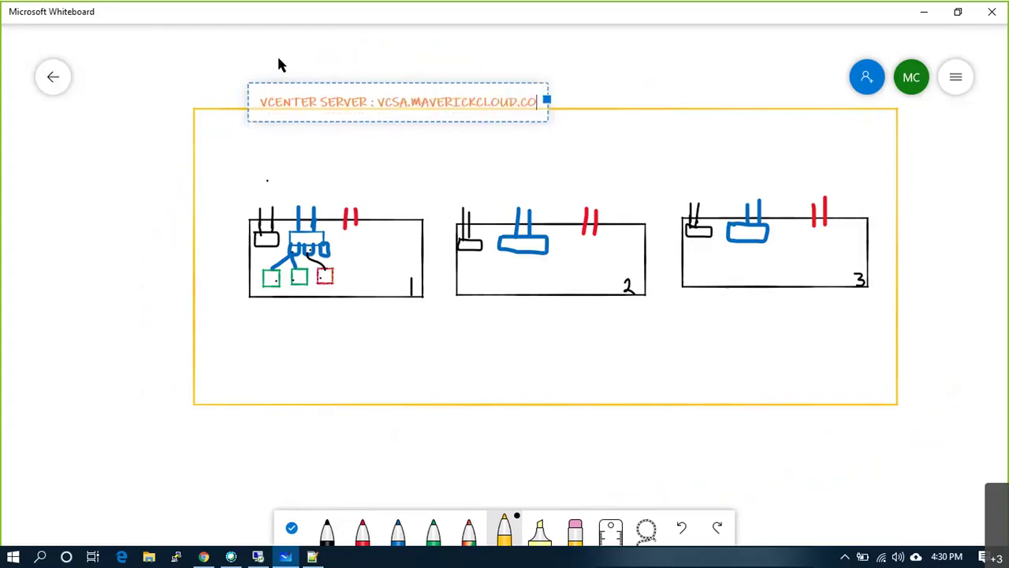
{"action": "left_click", "coordinate": [539, 42]}
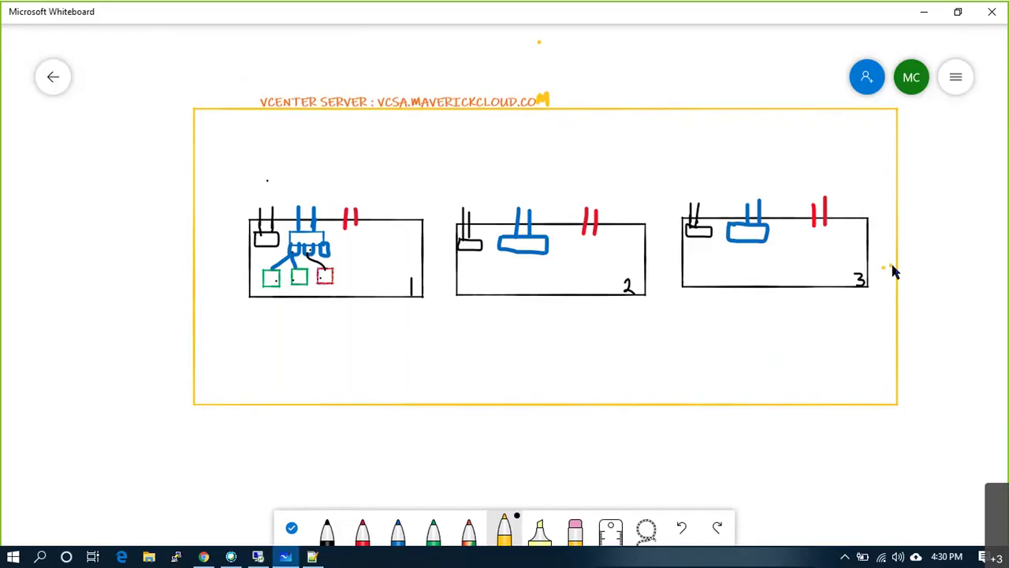
- Draw a boxed yellow N for further hosts beside rectangle 3 and add yellow port group marks beneath the blue switches of hosts 2 and 3
{"action": "left_click_drag", "start_coordinate": [907, 270], "coordinate": [926, 255]}
{"action": "left_click", "coordinate": [926, 254]}
{"action": "mouse_move", "coordinate": [941, 257]}
{"action": "left_mouse_down"}
{"action": "mouse_move", "coordinate": [919, 265]}
{"action": "mouse_move", "coordinate": [921, 241]}
{"action": "left_mouse_up"}
{"action": "left_click_drag", "start_coordinate": [519, 254], "coordinate": [533, 254]}
{"action": "left_click_drag", "start_coordinate": [729, 246], "coordinate": [756, 247]}
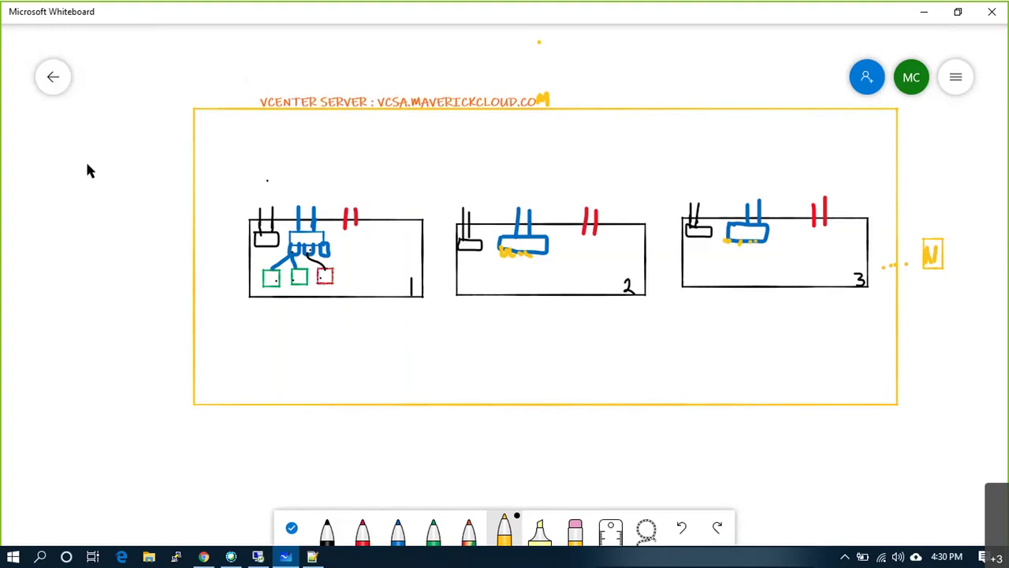
- Add the text label VDS outside the vCenter frame, box it in yellow and draw a curved arrow from it to the vCenter label
{"action": "right_click", "coordinate": [97, 134]}
{"action": "left_click", "coordinate": [117, 101]}
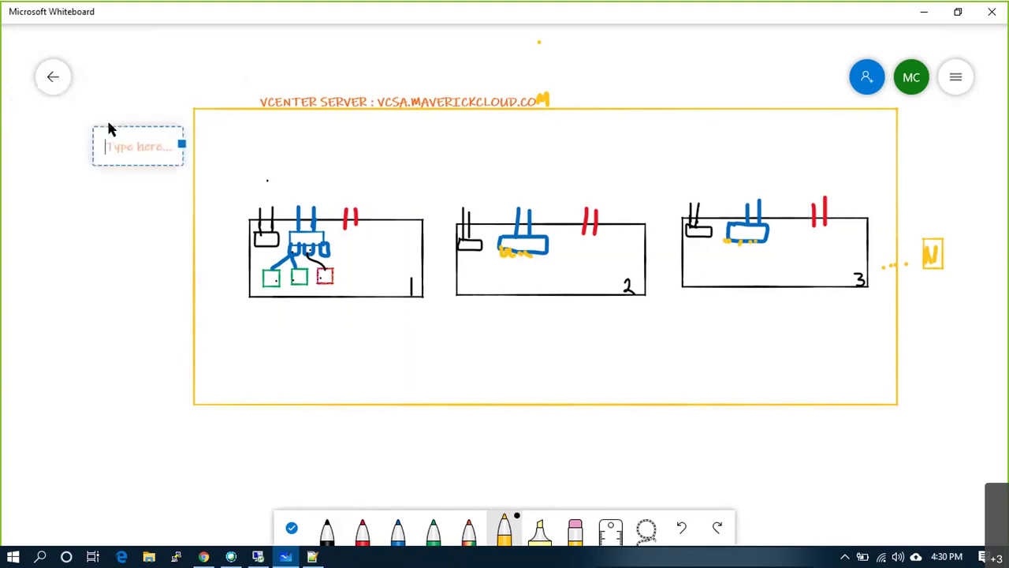
{"action": "type", "text": "VDS"}
{"action": "left_click", "coordinate": [95, 208]}
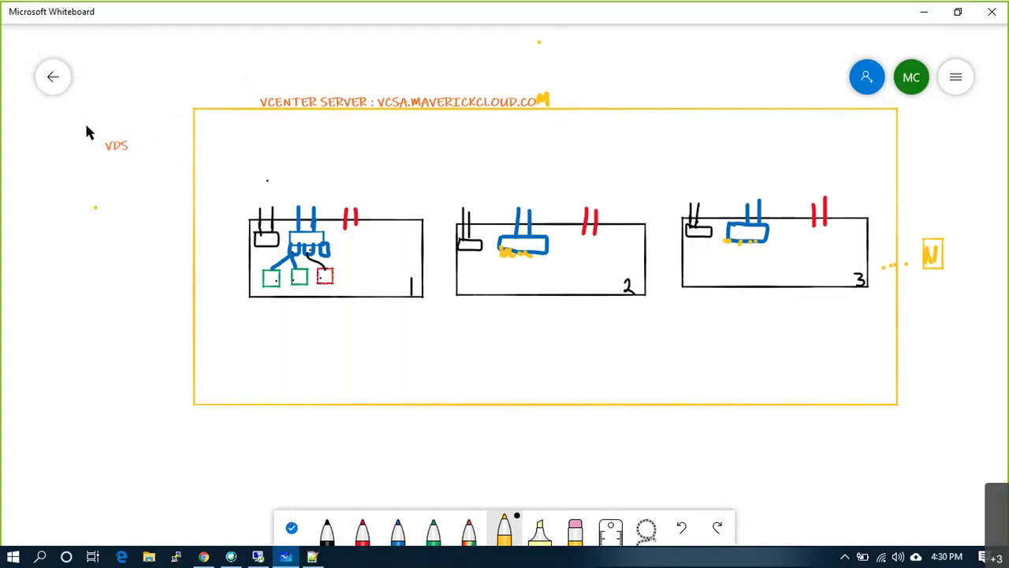
{"action": "mouse_move", "coordinate": [135, 167]}
{"action": "left_mouse_down"}
{"action": "mouse_move", "coordinate": [134, 120]}
{"action": "mouse_move", "coordinate": [97, 118]}
{"action": "mouse_move", "coordinate": [87, 164]}
{"action": "left_mouse_up"}
{"action": "mouse_move", "coordinate": [127, 118]}
{"action": "left_mouse_down"}
{"action": "mouse_move", "coordinate": [141, 66]}
{"action": "mouse_move", "coordinate": [247, 59]}
{"action": "mouse_move", "coordinate": [272, 85]}
{"action": "left_mouse_up"}
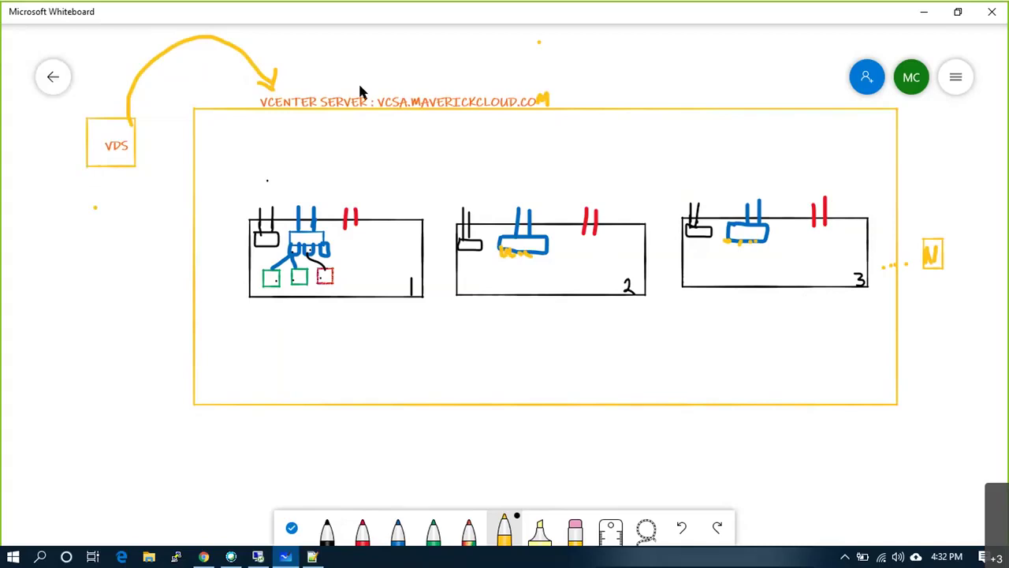
- Draw a tall narrow yellow rectangle below the VDS box, beside the vCenter frame
{"action": "left_click_drag", "start_coordinate": [359, 87], "coordinate": [408, 33]}
{"action": "key", "text": "ctrl+z"}
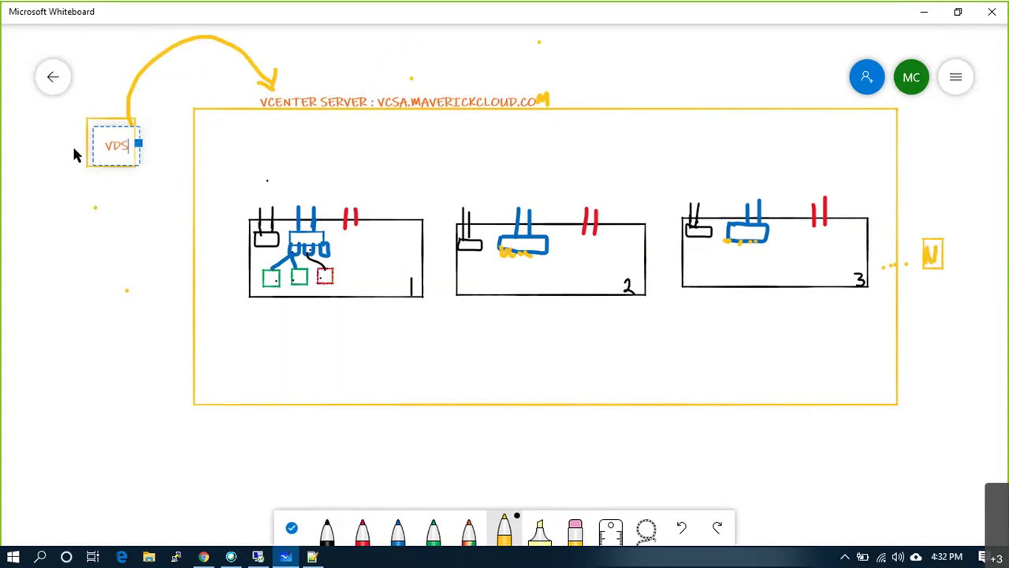
{"action": "left_click_drag", "start_coordinate": [94, 204], "coordinate": [88, 303]}
{"action": "mouse_move", "coordinate": [113, 351]}
{"action": "left_mouse_down"}
{"action": "mouse_move", "coordinate": [137, 338]}
{"action": "mouse_move", "coordinate": [148, 272]}
{"action": "left_mouse_up"}
{"action": "left_click_drag", "start_coordinate": [147, 198], "coordinate": [104, 195]}
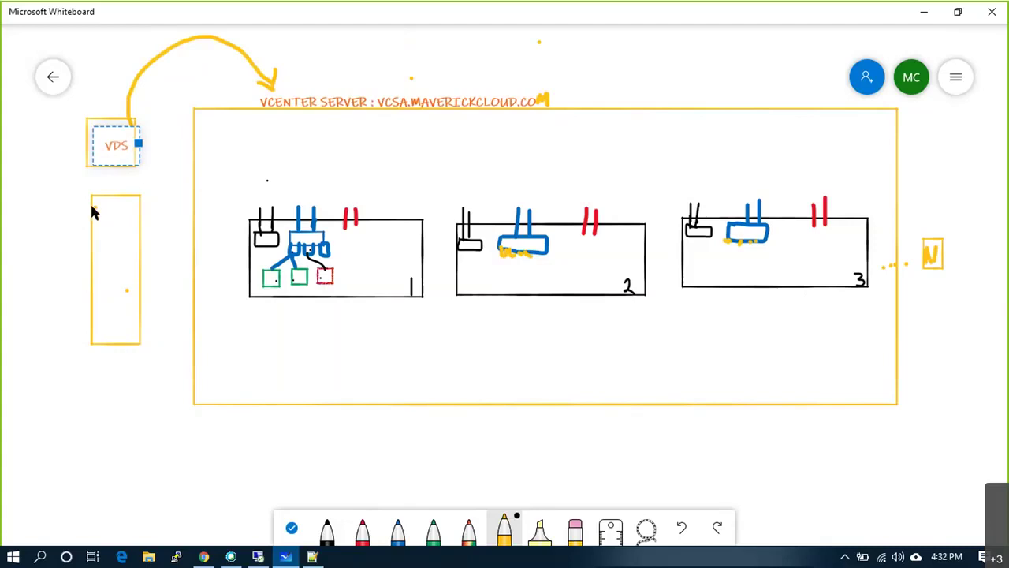
- Draw four small yellow port group boxes along the tall rectangle's outer edge and write a number beside each
{"action": "mouse_move", "coordinate": [92, 210]}
{"action": "left_mouse_down"}
{"action": "mouse_move", "coordinate": [74, 209]}
{"action": "mouse_move", "coordinate": [89, 223]}
{"action": "mouse_move", "coordinate": [67, 229]}
{"action": "mouse_move", "coordinate": [67, 253]}
{"action": "mouse_move", "coordinate": [89, 271]}
{"action": "mouse_move", "coordinate": [88, 300]}
{"action": "left_mouse_up"}
{"action": "mouse_move", "coordinate": [44, 201]}
{"action": "left_mouse_down"}
{"action": "mouse_move", "coordinate": [42, 237]}
{"action": "mouse_move", "coordinate": [52, 239]}
{"action": "left_mouse_up"}
{"action": "left_click_drag", "start_coordinate": [54, 230], "coordinate": [54, 230]}
{"action": "left_click_drag", "start_coordinate": [41, 269], "coordinate": [49, 308]}
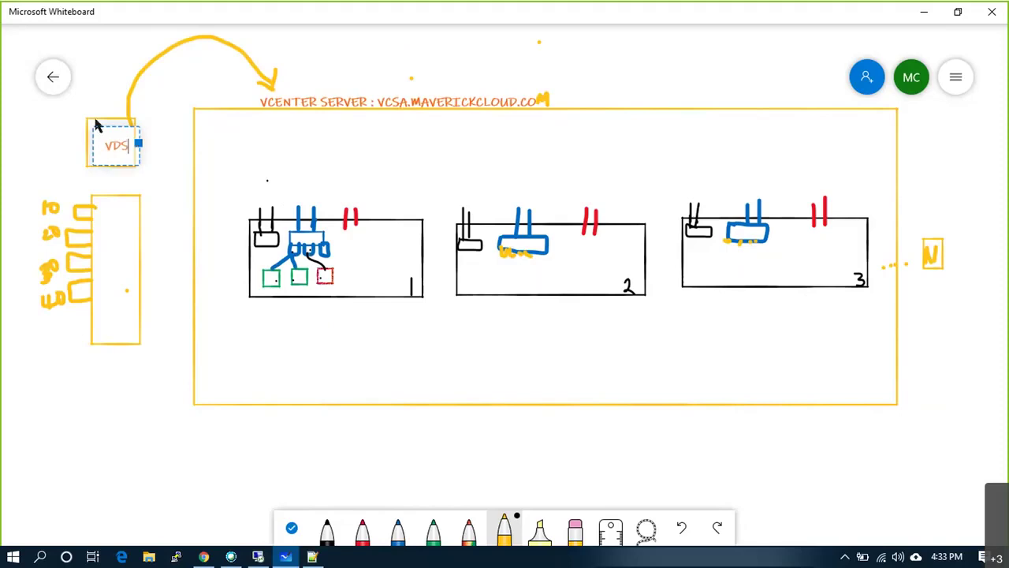
- Tick the VDS box in yellow, then letter the tall rectangle VDS and draw two uplink lines from its side facing the hosts
{"action": "left_click_drag", "start_coordinate": [147, 136], "coordinate": [171, 124]}
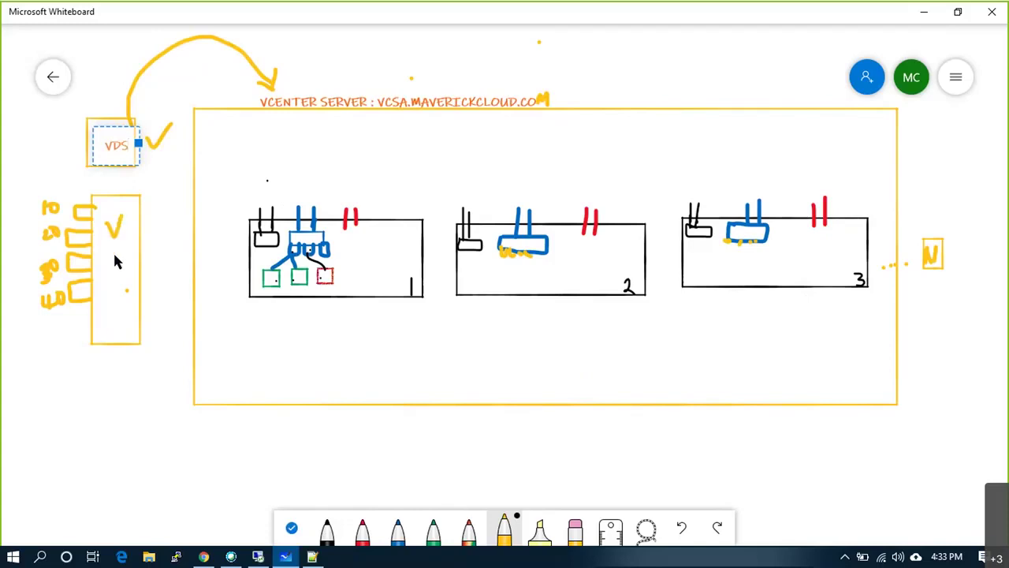
{"action": "mouse_move", "coordinate": [115, 248]}
{"action": "left_mouse_down"}
{"action": "mouse_move", "coordinate": [106, 268]}
{"action": "mouse_move", "coordinate": [126, 297]}
{"action": "mouse_move", "coordinate": [115, 300]}
{"action": "left_mouse_up"}
{"action": "left_click_drag", "start_coordinate": [154, 213], "coordinate": [177, 213]}
{"action": "left_click_drag", "start_coordinate": [164, 243], "coordinate": [182, 242]}
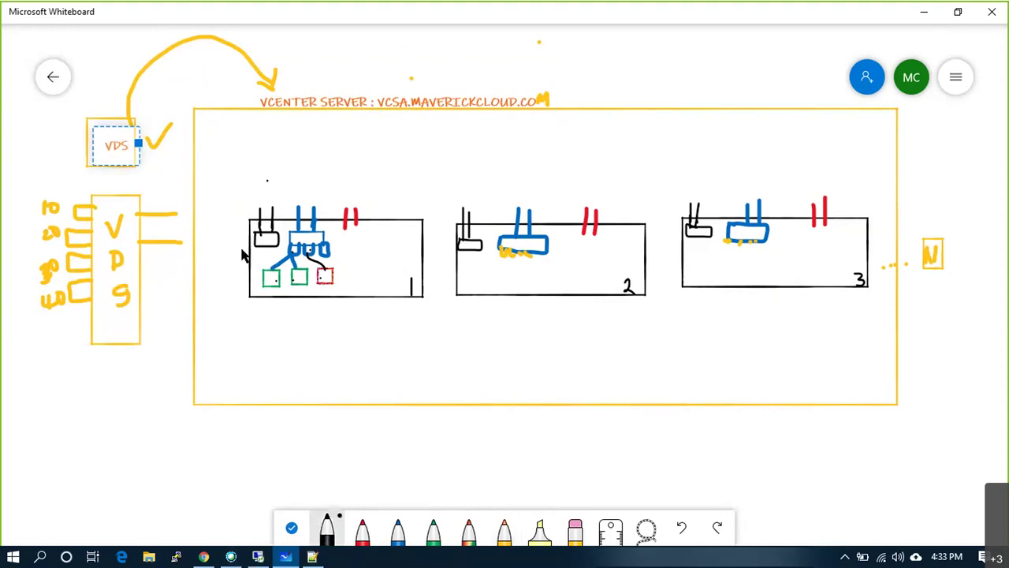
- Number host 1's uplinks 0 to 5 in black and tick the tall VDS rectangle's two uplink lines
{"action": "left_click_drag", "start_coordinate": [251, 209], "coordinate": [340, 219]}
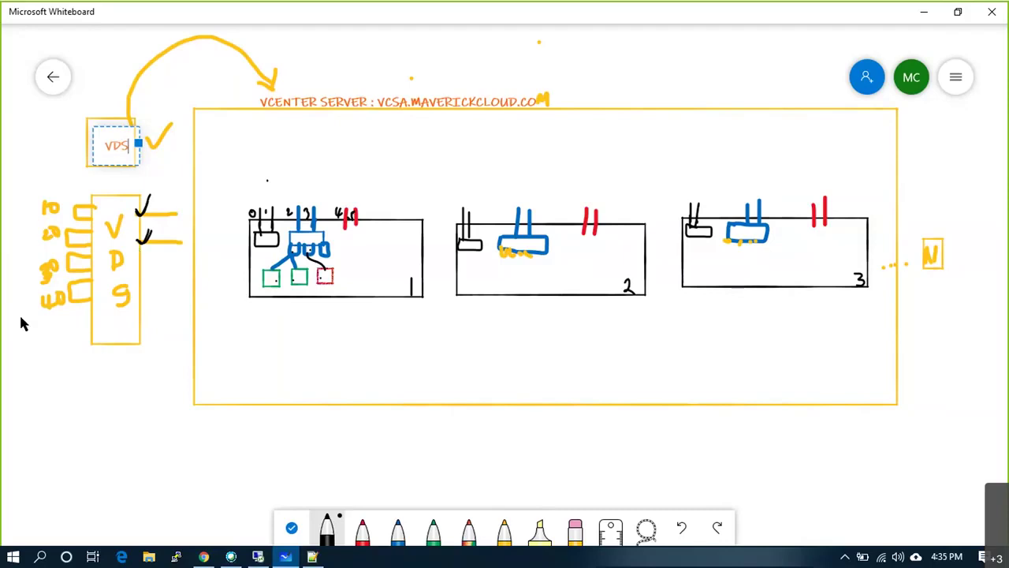
- Switch to the vSphere Client and check the networks and distributed switch options of datacenter EUSPRODDC in the networking inventory
{"action": "key", "text": "alt+Tab"}
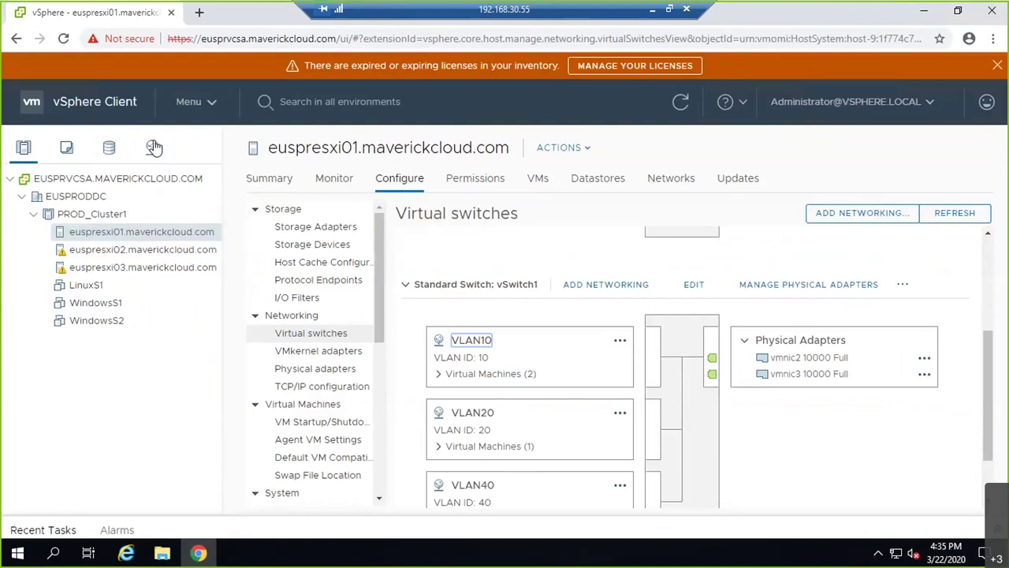
{"action": "left_click", "coordinate": [152, 147]}
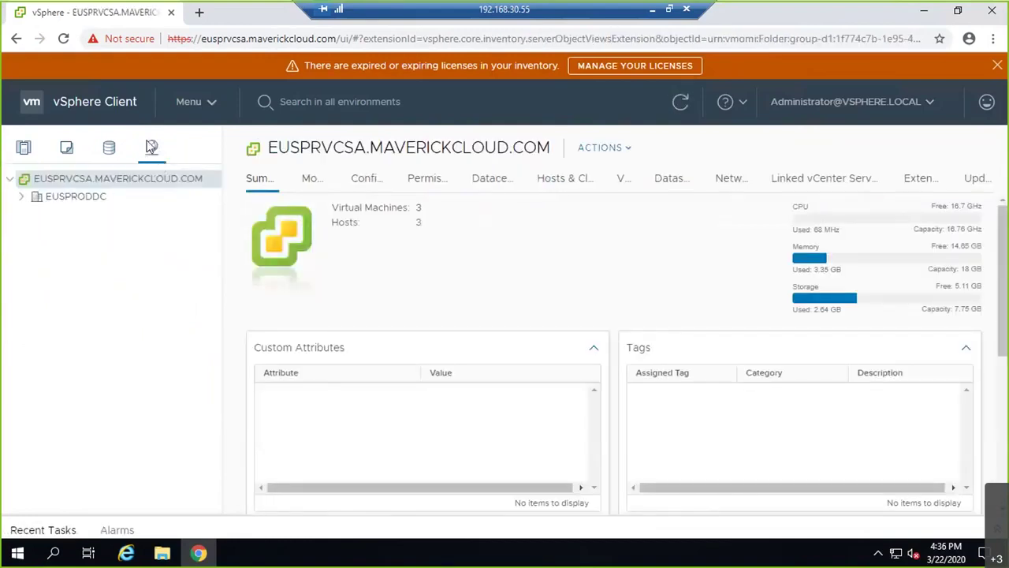
{"action": "left_click", "coordinate": [21, 197]}
{"action": "left_click", "coordinate": [67, 197]}
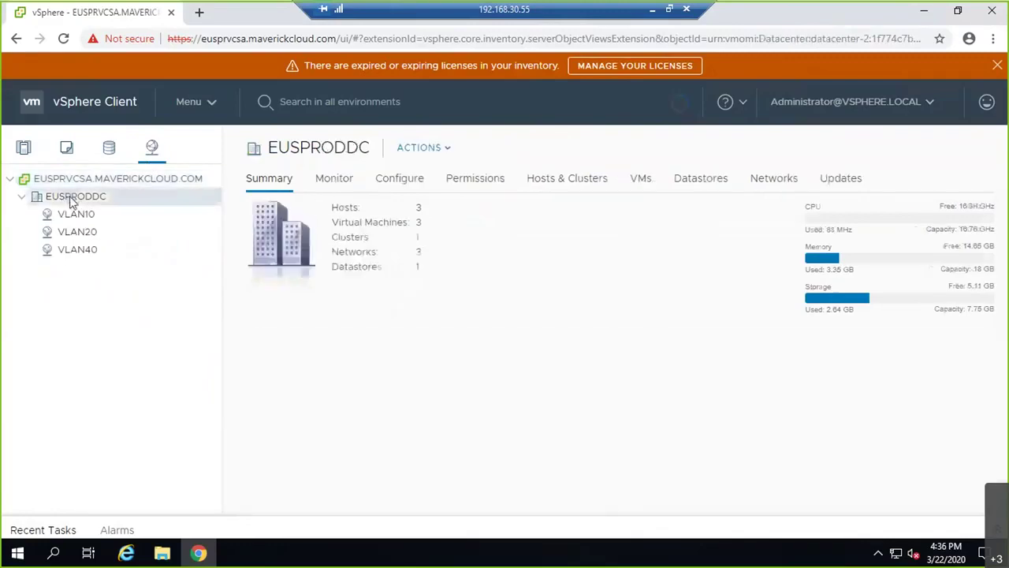
{"action": "right_click", "coordinate": [71, 201]}
{"action": "mouse_move", "coordinate": [132, 226]}
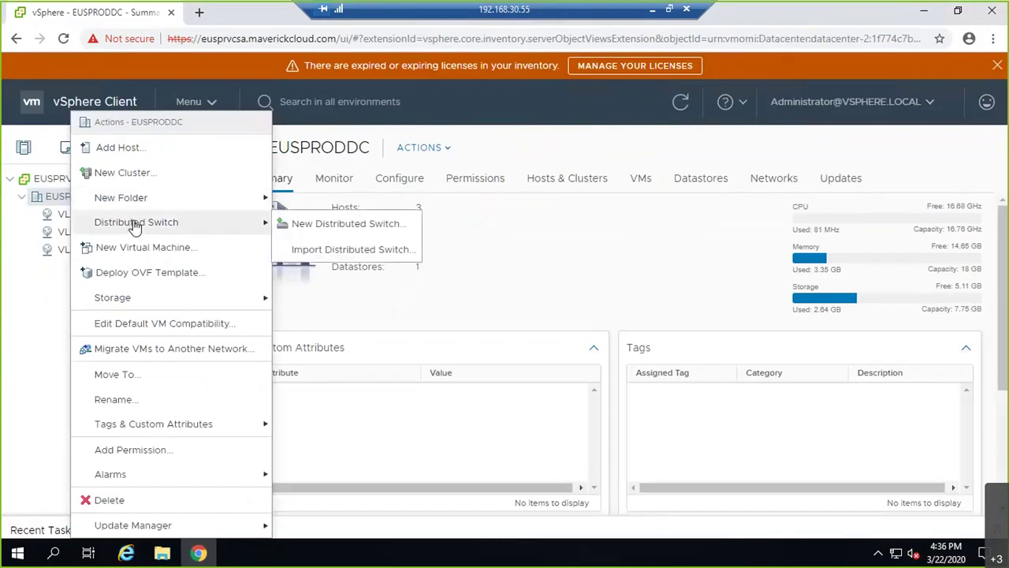
{"action": "left_click", "coordinate": [42, 173]}
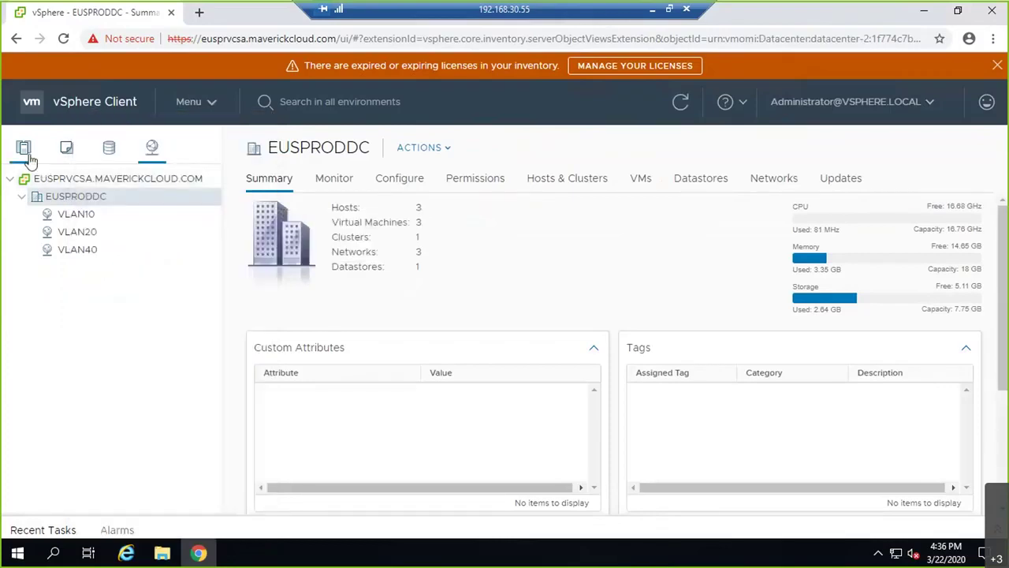
- In the hosts and clusters inventory, check the available actions for PROD_Cluster1 and datacenter EUSPRODDC
{"action": "left_click", "coordinate": [26, 154]}
{"action": "right_click", "coordinate": [69, 213]}
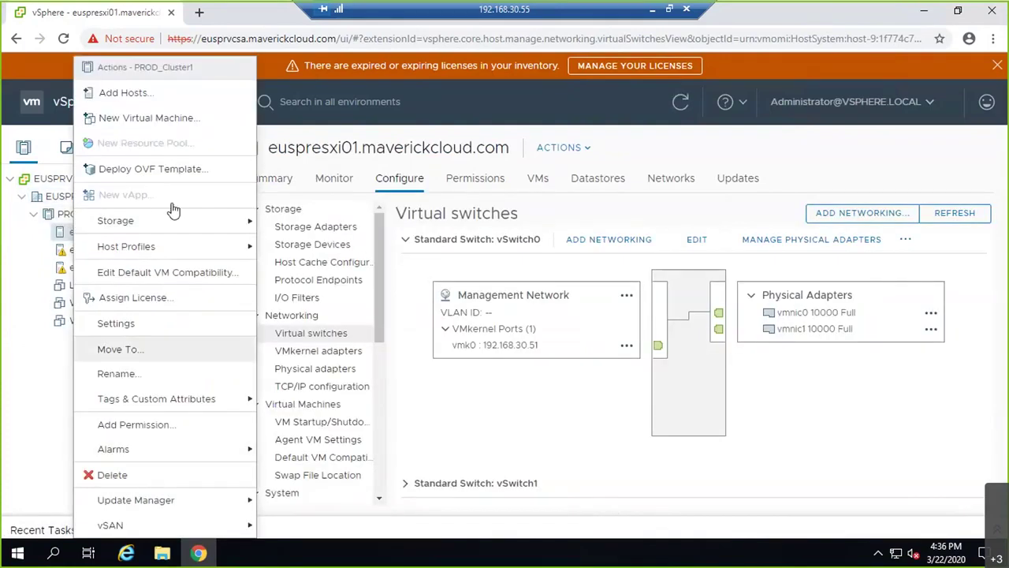
{"action": "left_click", "coordinate": [49, 199]}
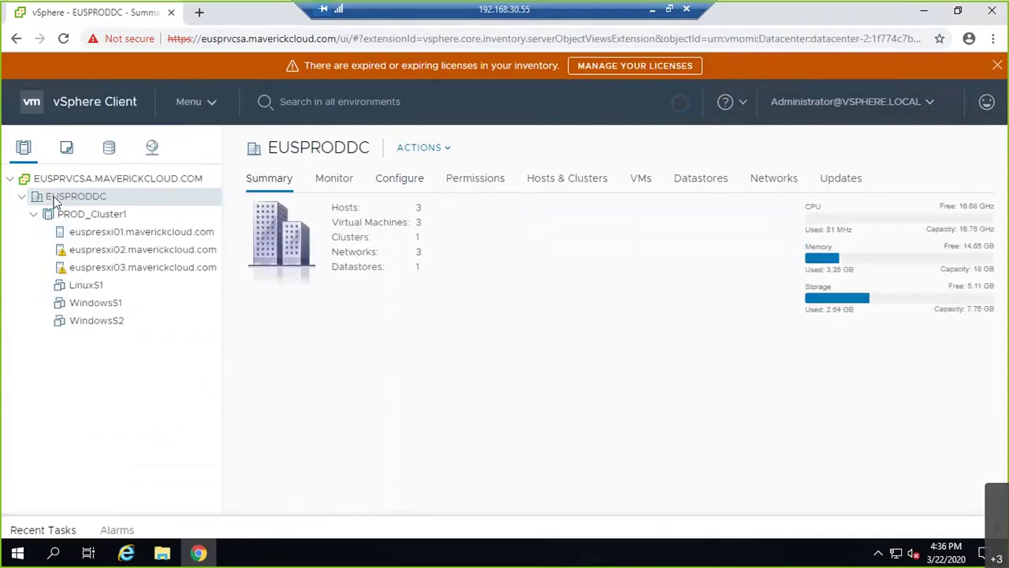
{"action": "right_click", "coordinate": [54, 201]}
{"action": "mouse_move", "coordinate": [108, 225]}
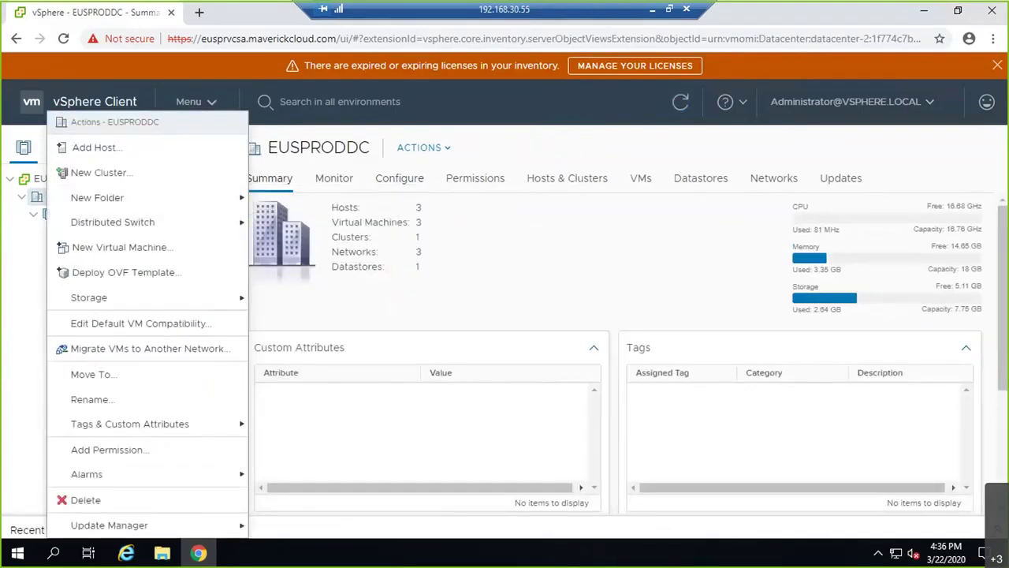
{"action": "key", "text": "Escape"}
- Start a new distributed switch on EUSPRODDC from the networking inventory, name it VDS and proceed to version selection
{"action": "left_click", "coordinate": [150, 154]}
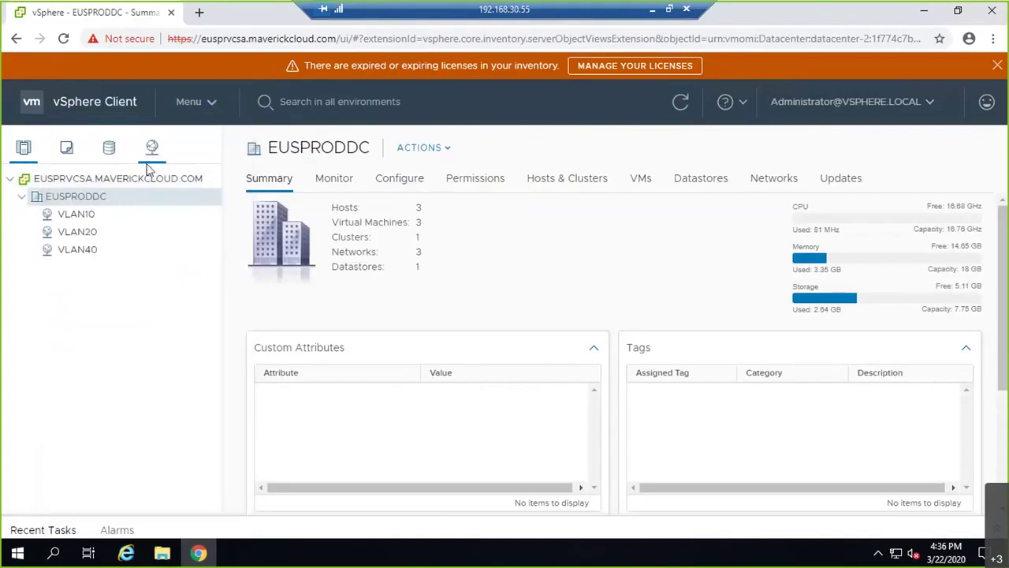
{"action": "right_click", "coordinate": [69, 206]}
{"action": "mouse_move", "coordinate": [134, 223]}
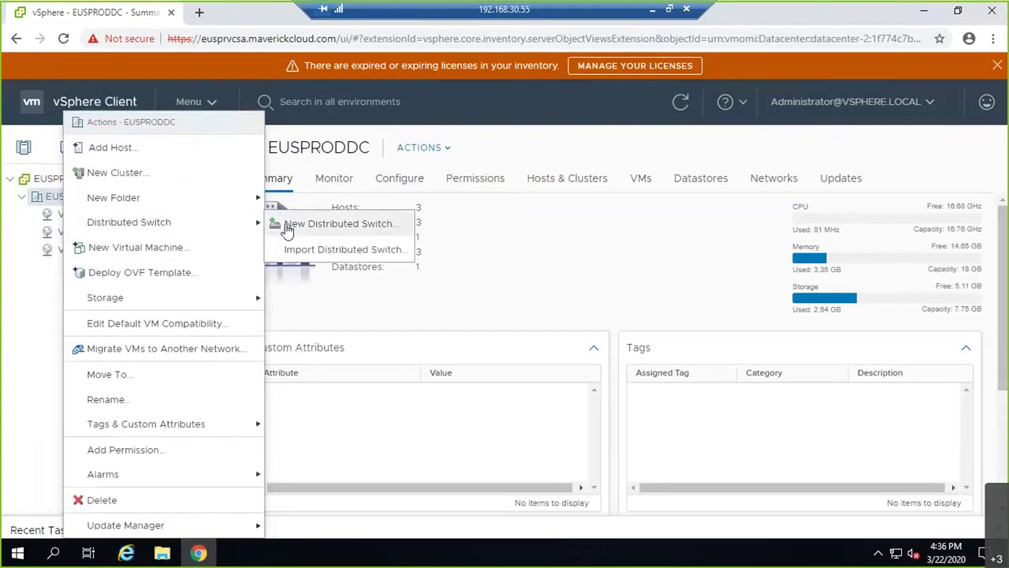
{"action": "left_click", "coordinate": [289, 229]}
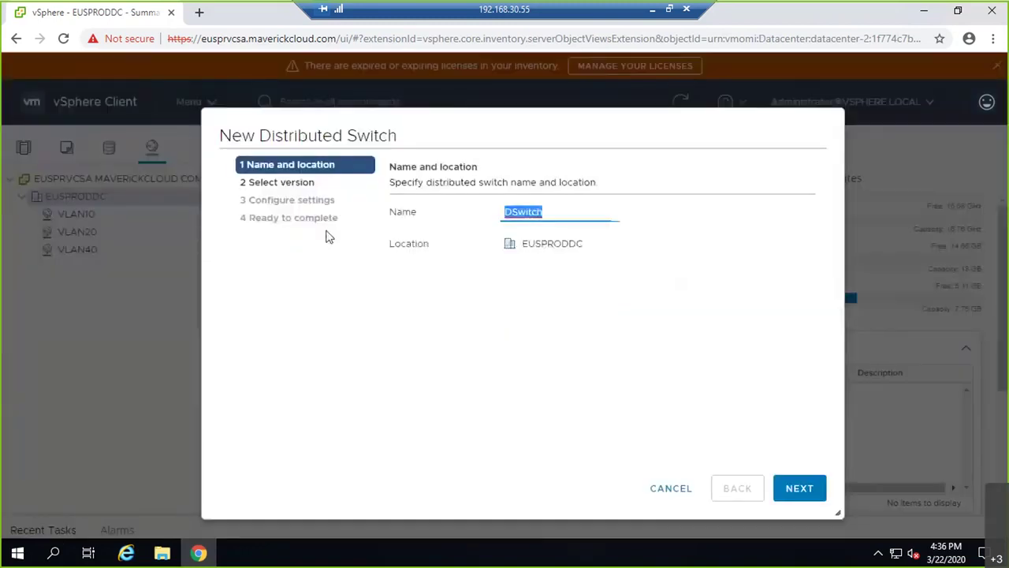
{"action": "type", "text": "VDS"}
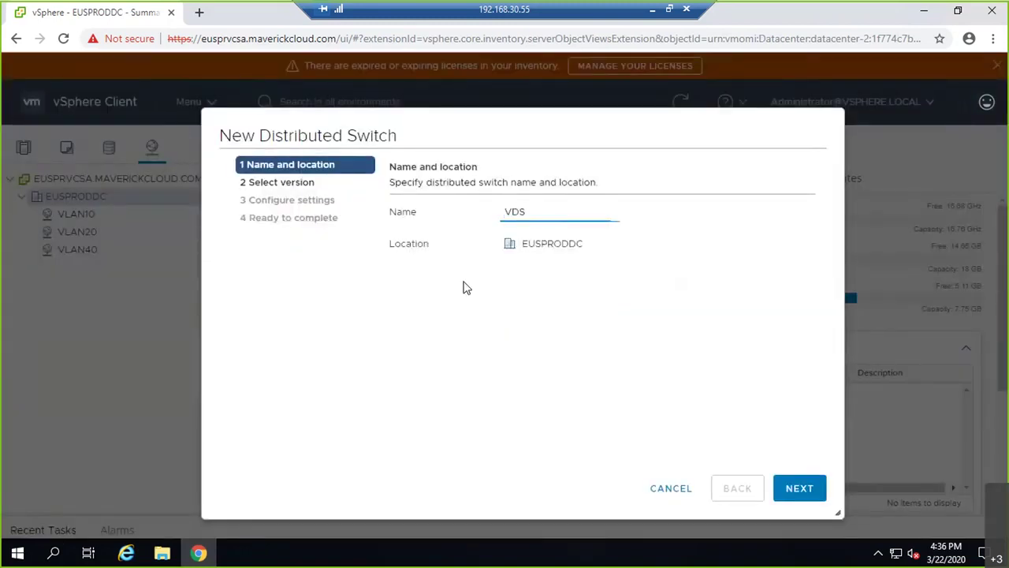
{"action": "left_click", "coordinate": [522, 214]}
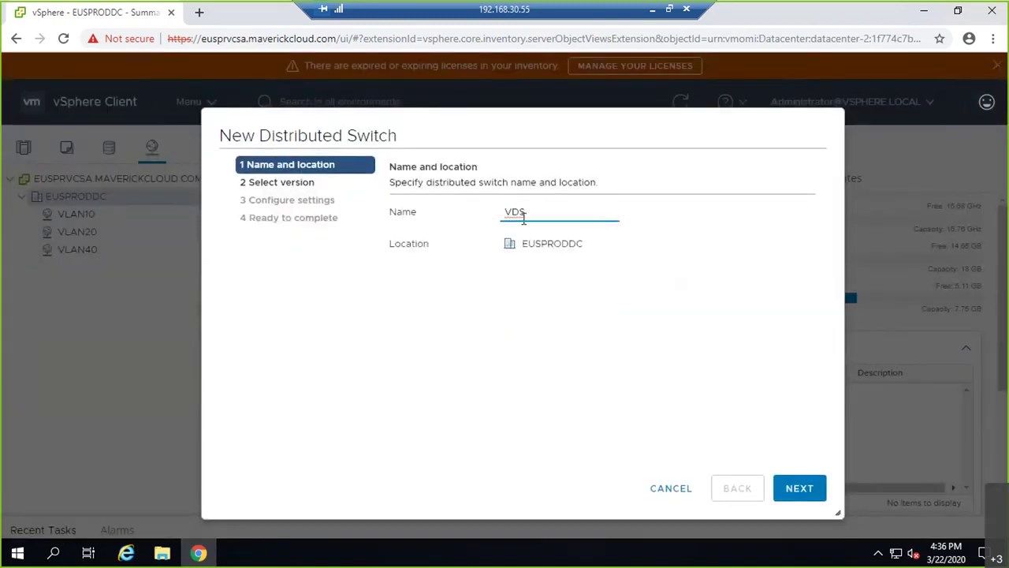
{"action": "left_click", "coordinate": [801, 500]}
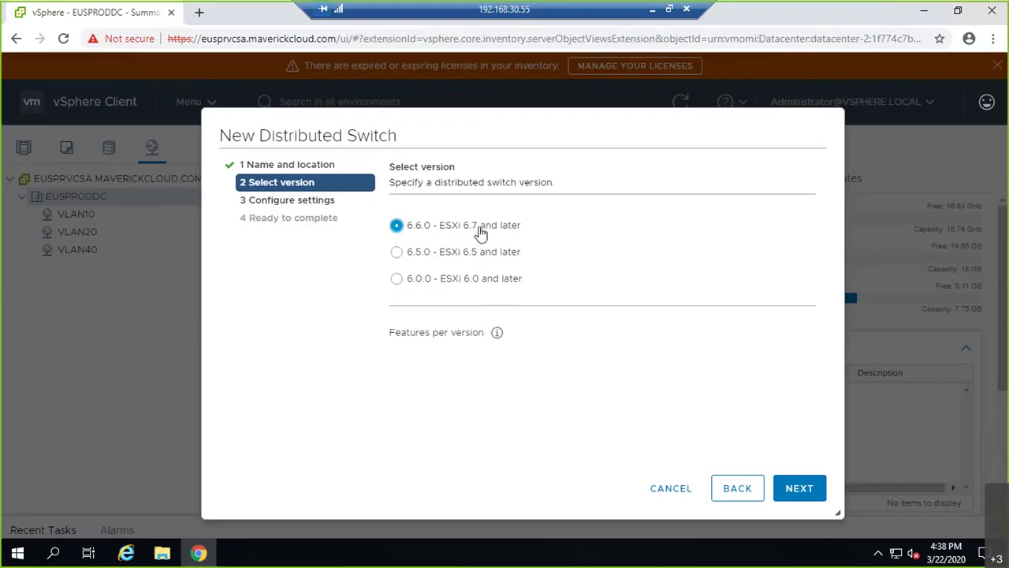
- Keep distributed switch version 6.6.0 and set the new switch's number of uplinks to 2
{"action": "left_click", "coordinate": [820, 494]}
{"action": "left_click", "coordinate": [521, 214]}
{"action": "left_click_drag", "start_coordinate": [399, 213], "coordinate": [473, 218]}
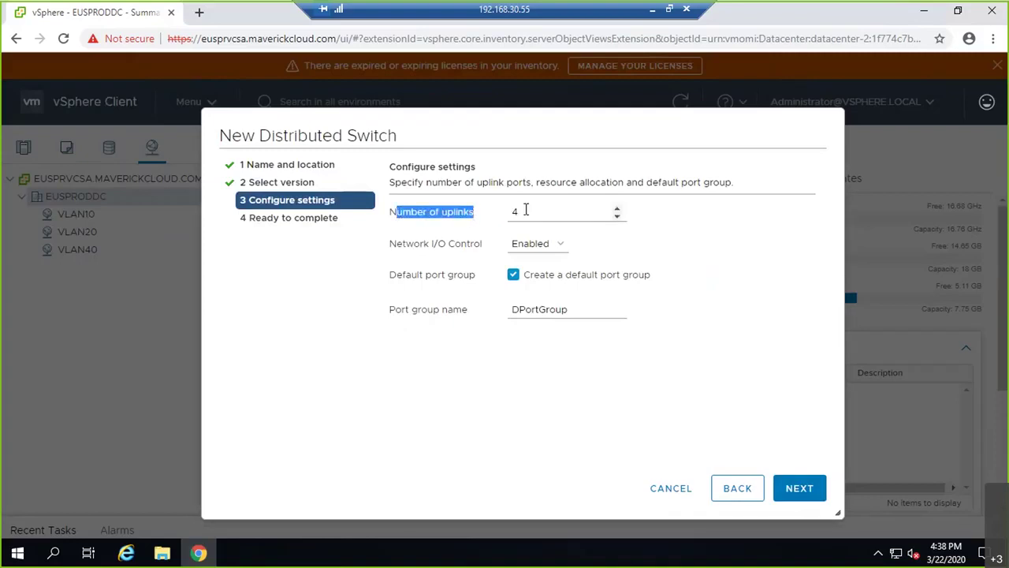
{"action": "left_click", "coordinate": [581, 213]}
{"action": "left_click", "coordinate": [617, 218]}
{"action": "left_click", "coordinate": [617, 218]}
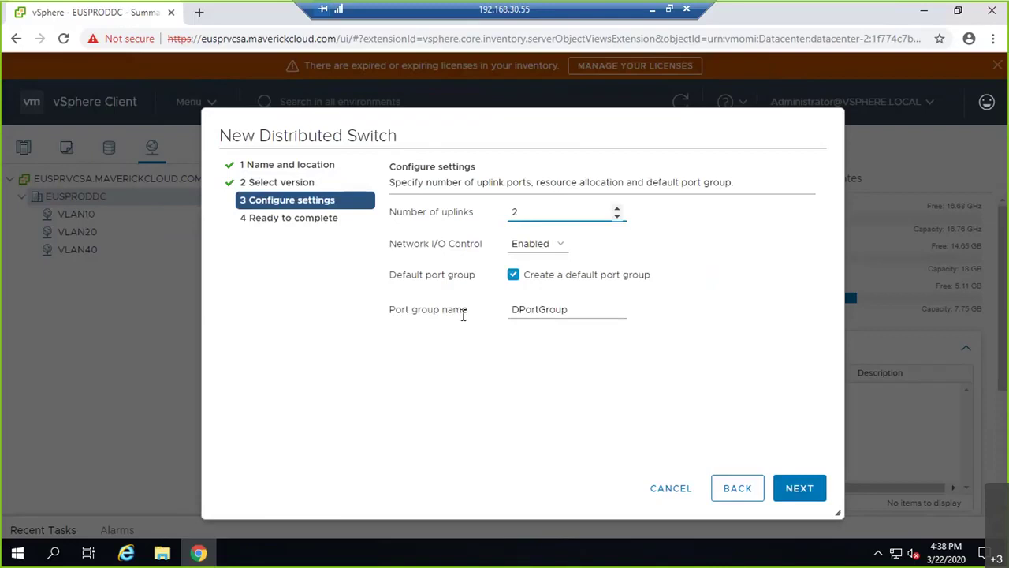
- Disable creation of a default port group and finish creating the VDS distributed switch
{"action": "left_click", "coordinate": [515, 276]}
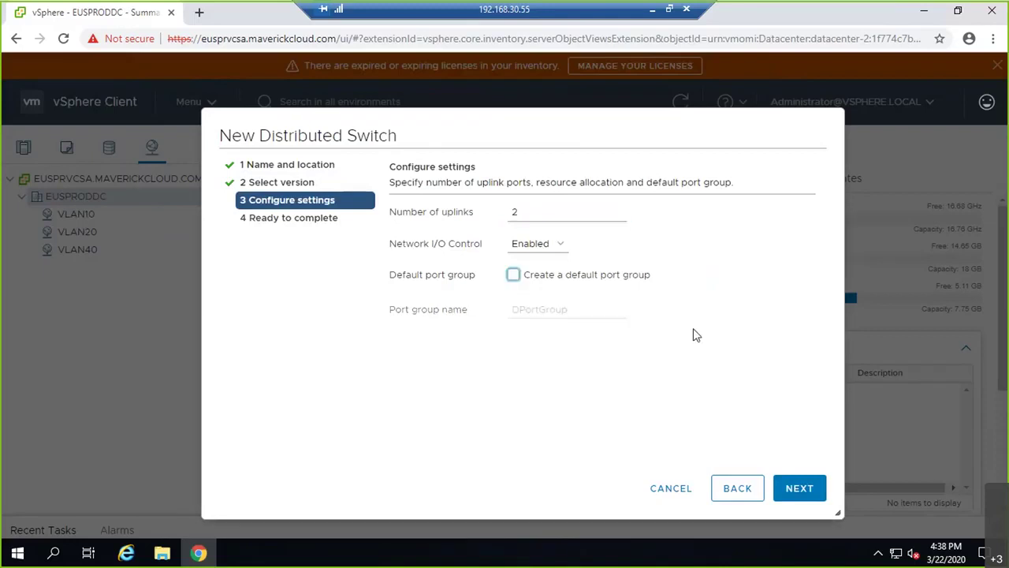
{"action": "left_click", "coordinate": [822, 496]}
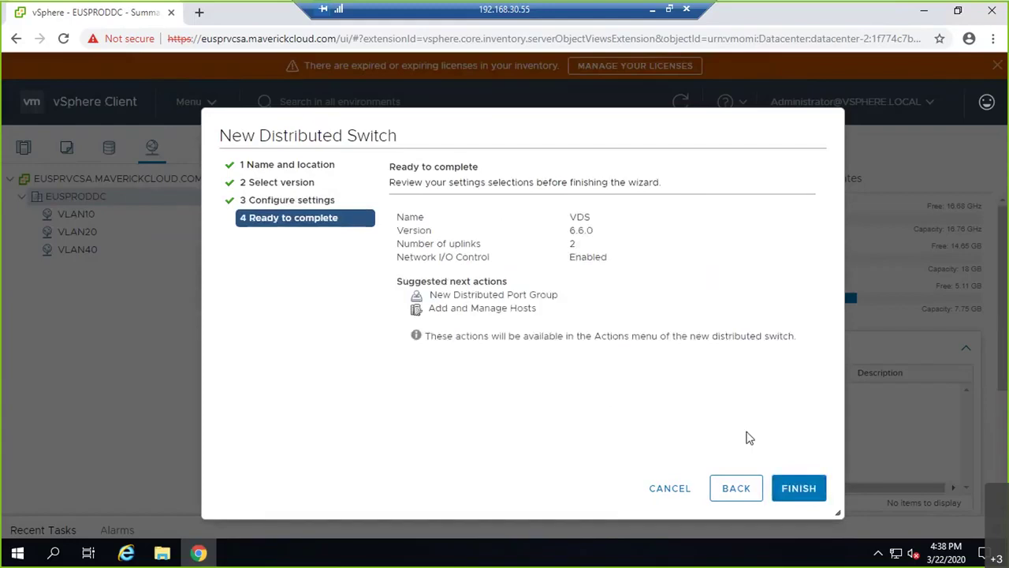
{"action": "left_click", "coordinate": [798, 489]}
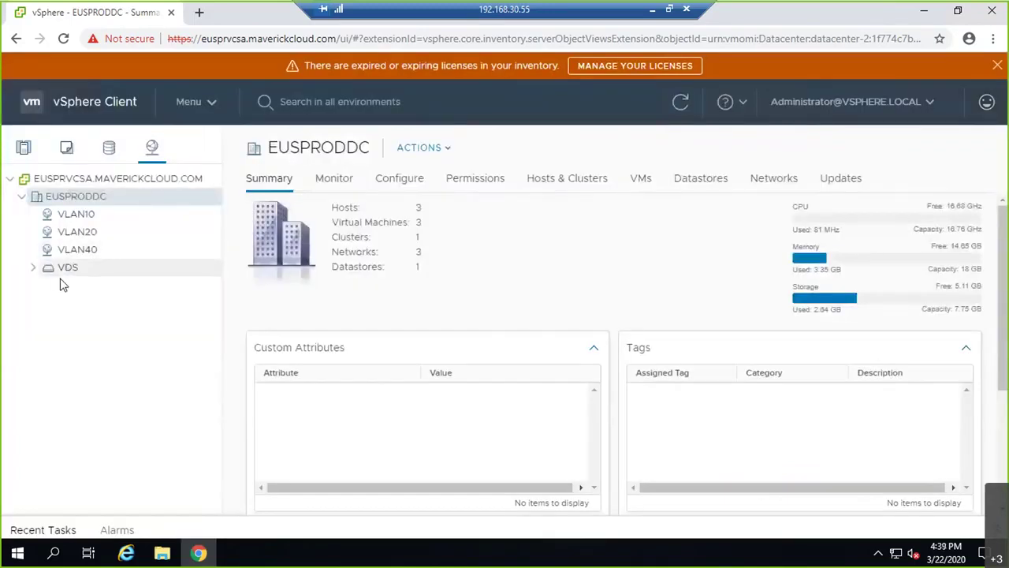
- Examine the VDS-DVUplinks-141 port group's summary, configuration, ports, permissions, monitoring information and available actions
{"action": "left_click", "coordinate": [33, 269]}
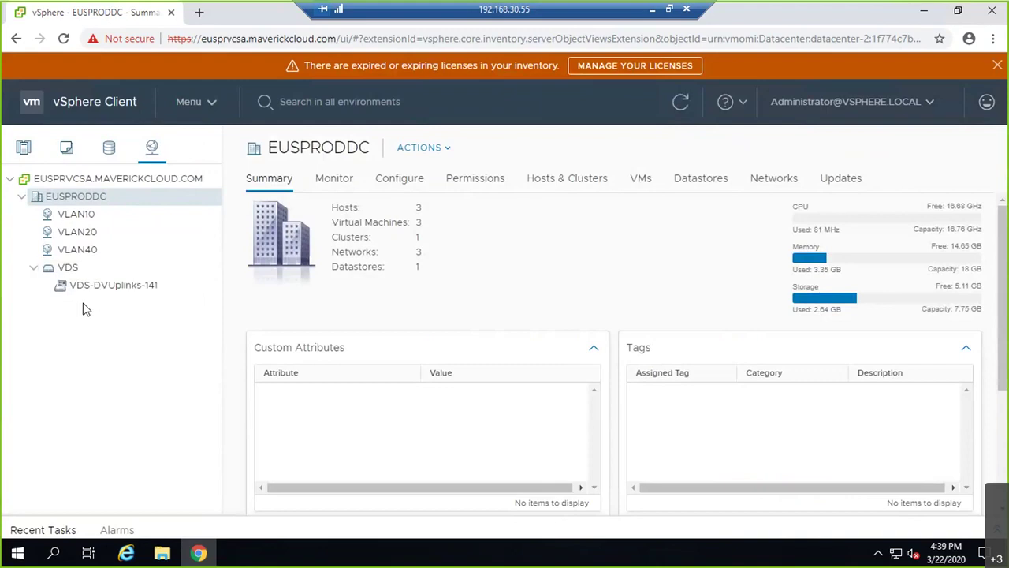
{"action": "left_click", "coordinate": [100, 286]}
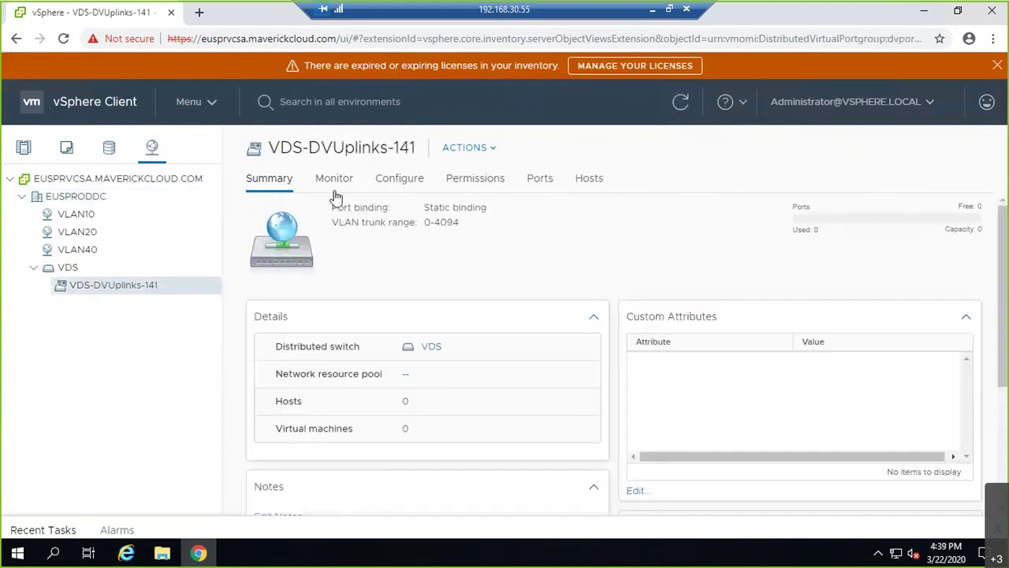
{"action": "scroll", "coordinate": [552, 414], "scroll_direction": "down", "scroll_amount": 3}
{"action": "scroll", "coordinate": [544, 355], "scroll_direction": "up", "scroll_amount": 3}
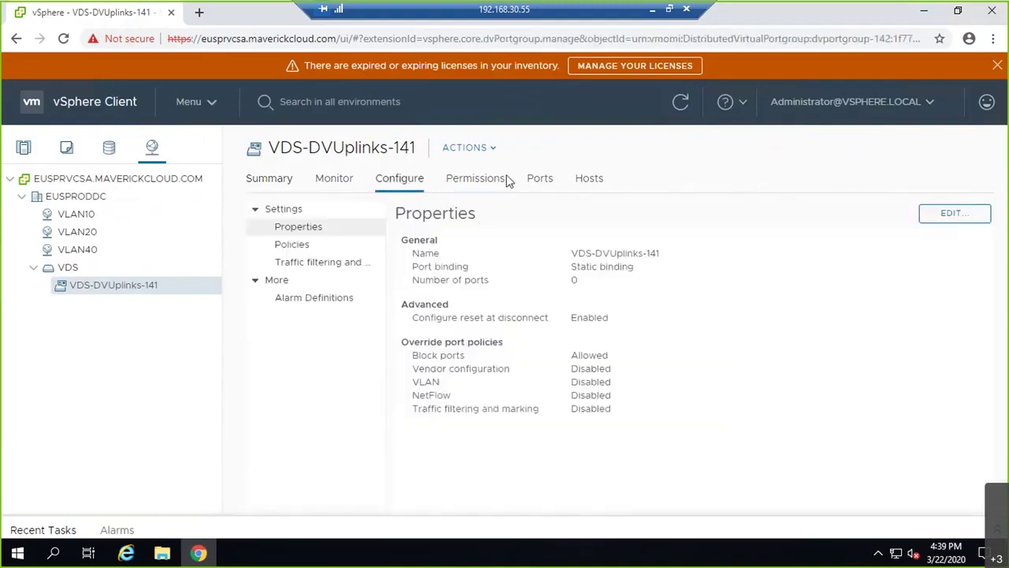
{"action": "left_click", "coordinate": [540, 180]}
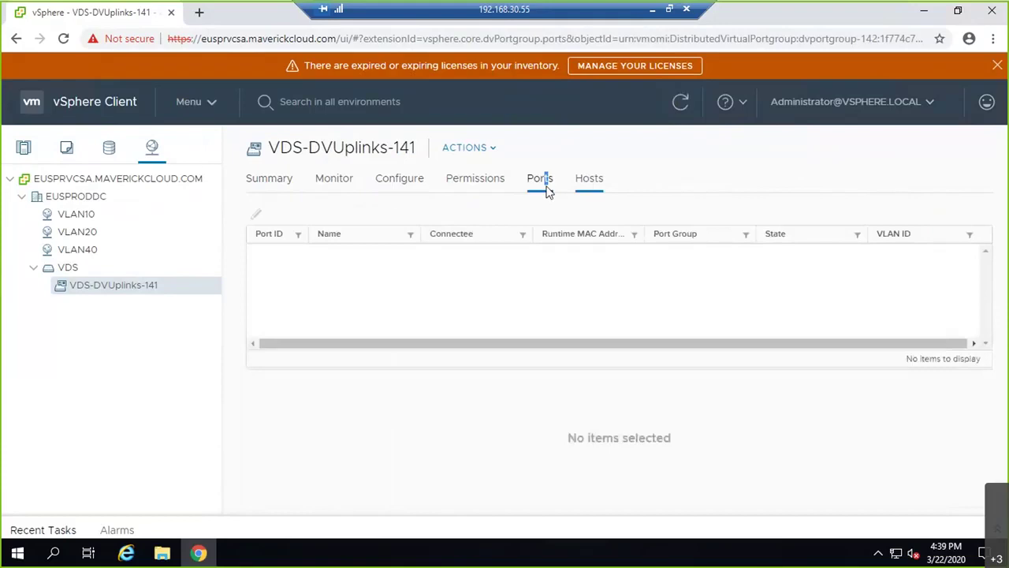
{"action": "left_click", "coordinate": [474, 181]}
{"action": "left_click", "coordinate": [391, 183]}
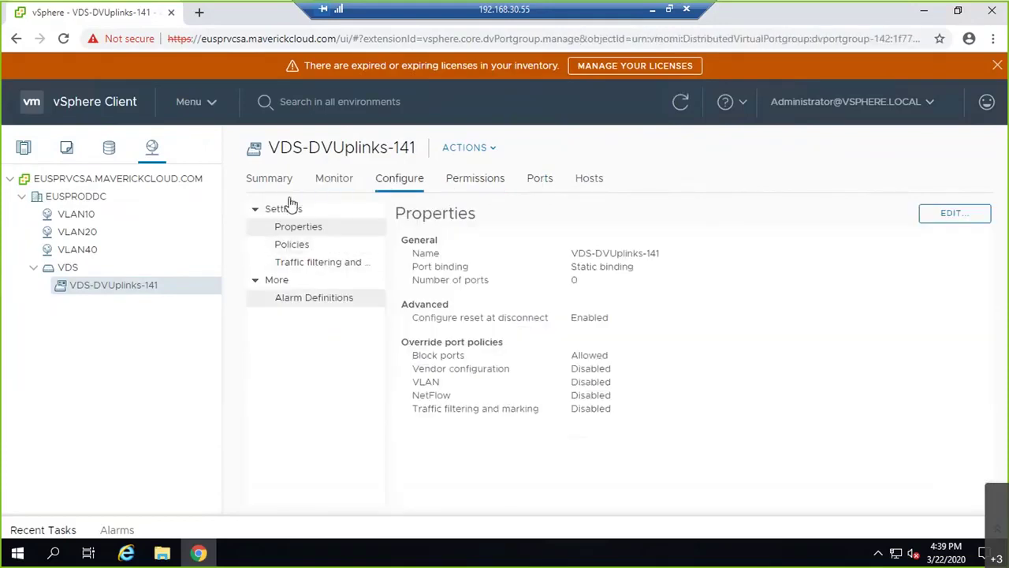
{"action": "left_click", "coordinate": [267, 176]}
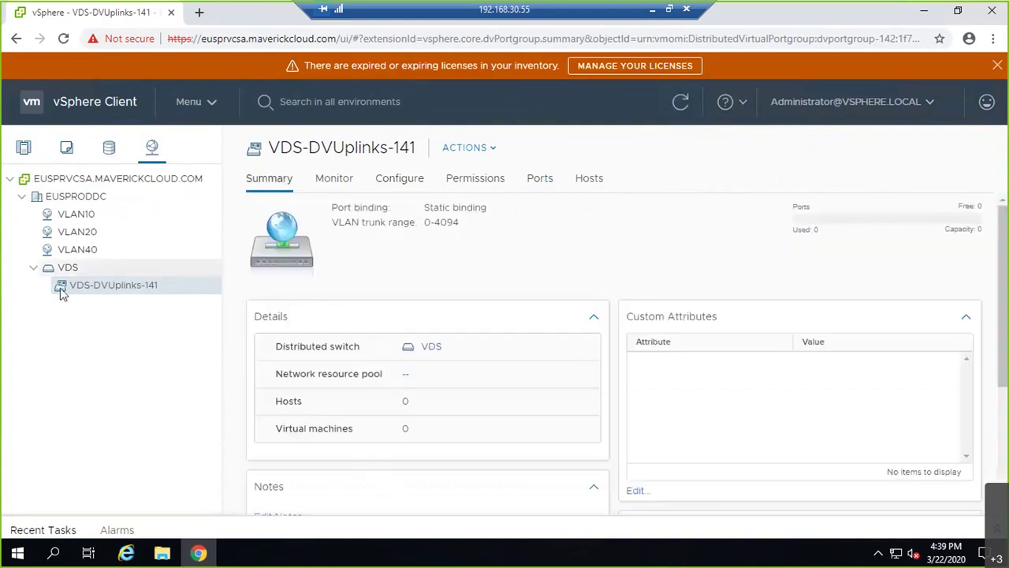
{"action": "scroll", "coordinate": [605, 401], "scroll_direction": "down", "scroll_amount": 3}
{"action": "scroll", "coordinate": [606, 402], "scroll_direction": "up", "scroll_amount": 3}
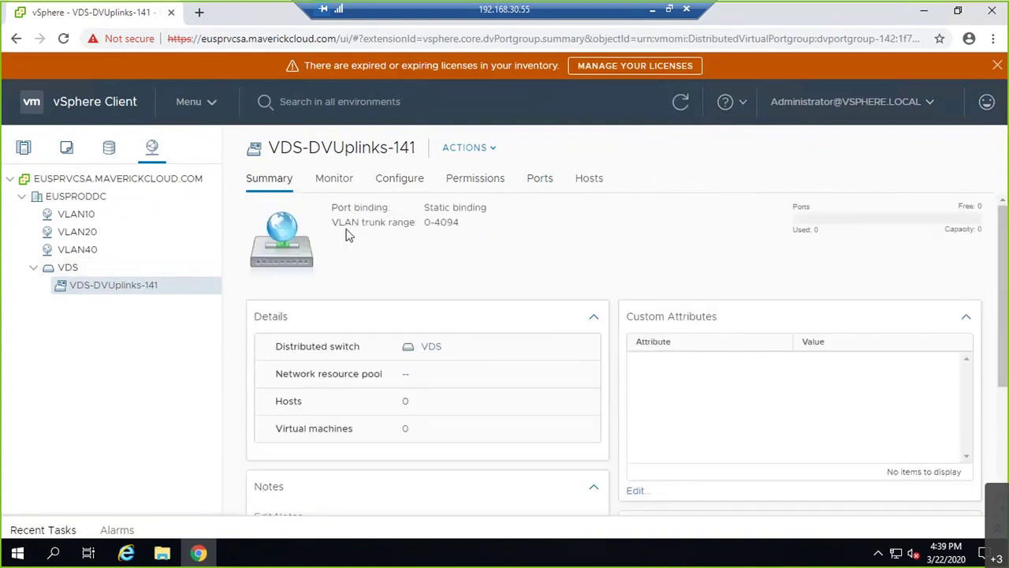
{"action": "left_click", "coordinate": [338, 180]}
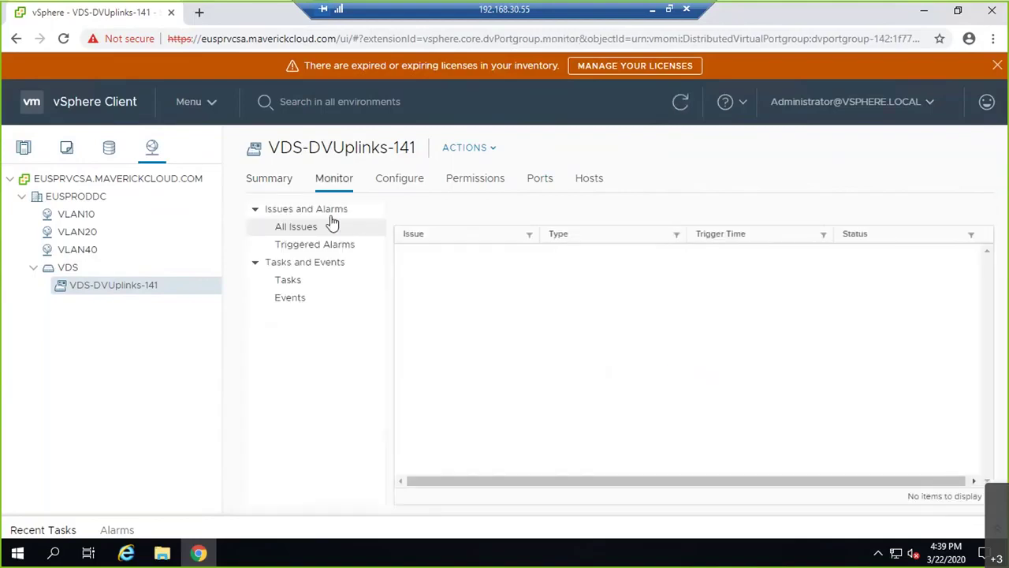
{"action": "left_click", "coordinate": [490, 148]}
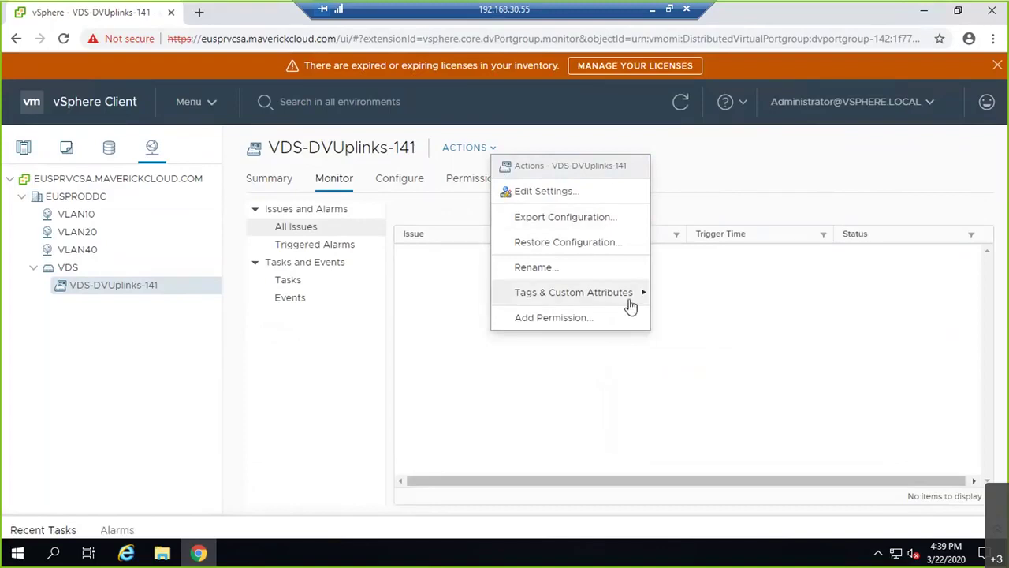
{"action": "left_click", "coordinate": [245, 320]}
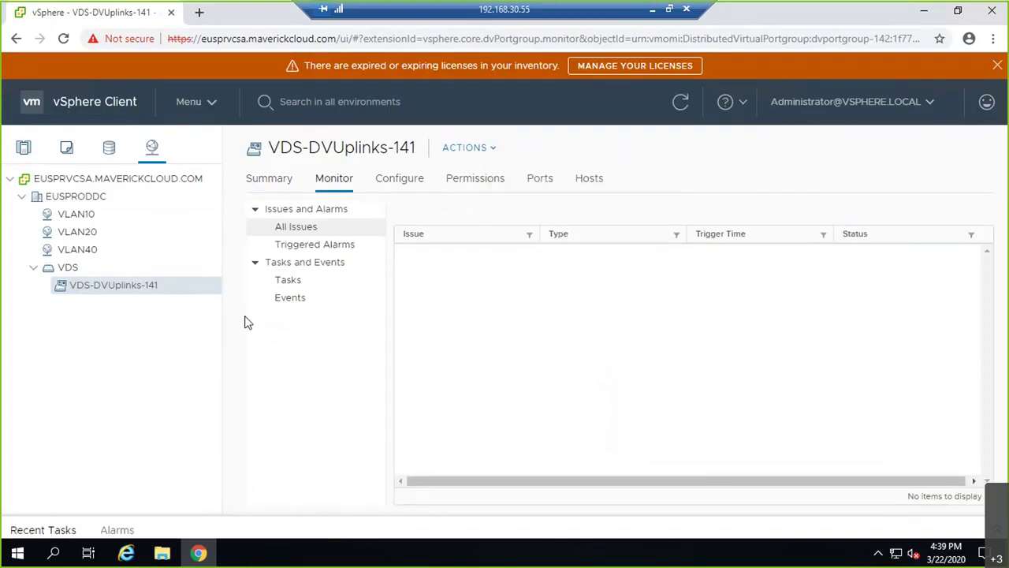
- Review the configuration properties of the VDS switch, including its number of uplinks
{"action": "left_click", "coordinate": [93, 270]}
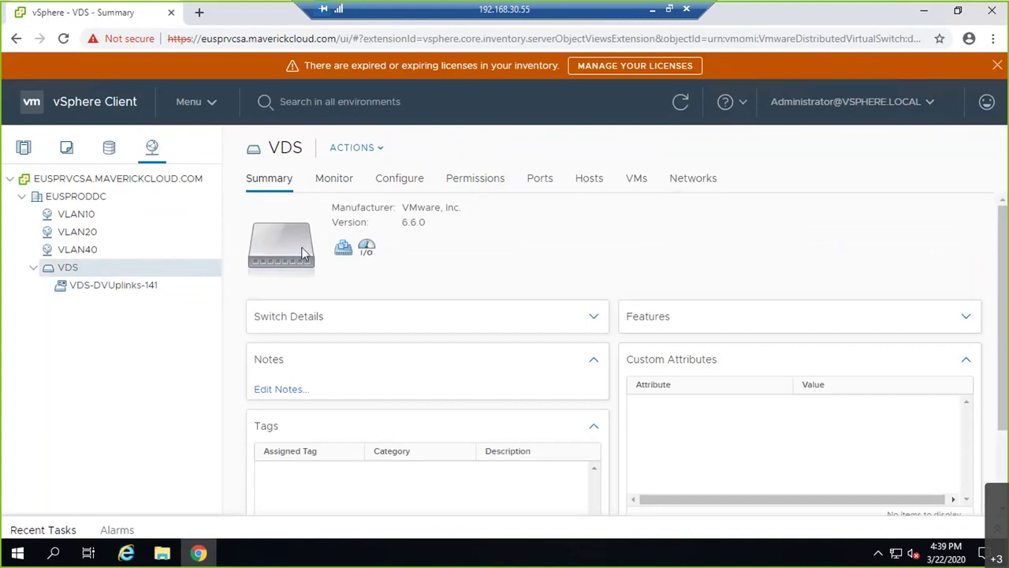
{"action": "left_click", "coordinate": [334, 180]}
{"action": "left_click", "coordinate": [383, 181]}
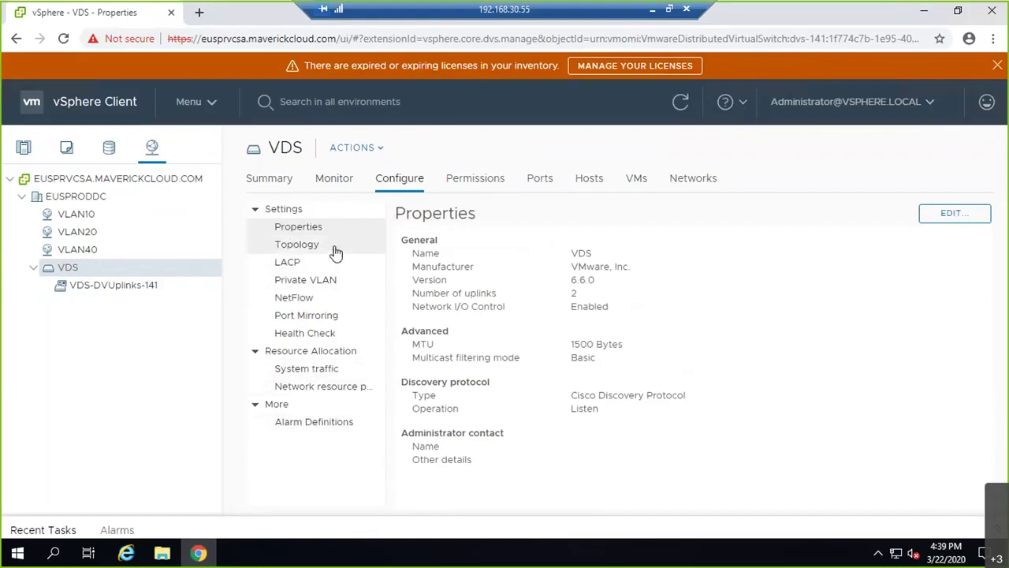
{"action": "left_click_drag", "start_coordinate": [587, 299], "coordinate": [411, 293]}
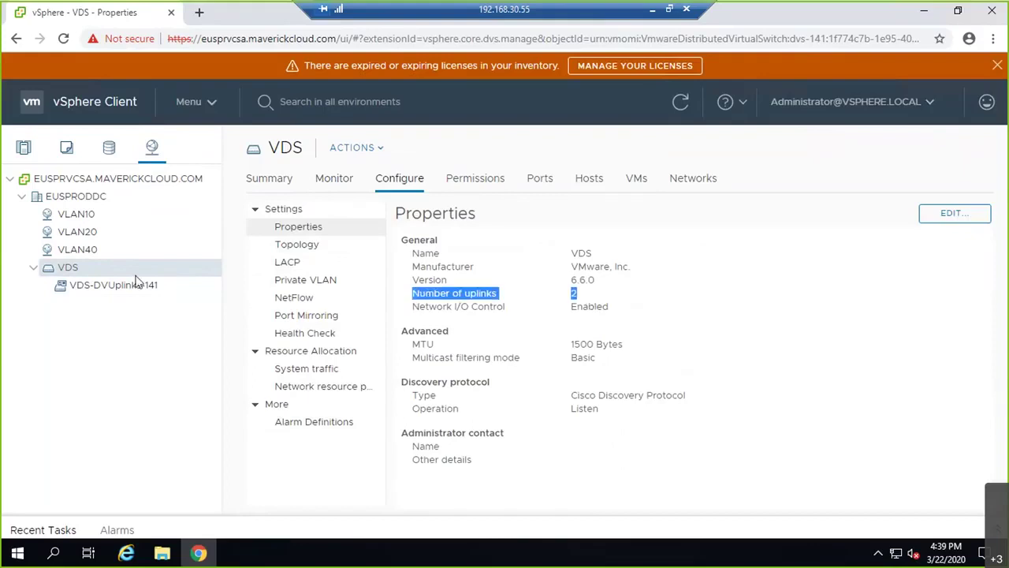
- Start a new distributed port group on the VDS switch and name it WEB_VLAN10
{"action": "right_click", "coordinate": [65, 272]}
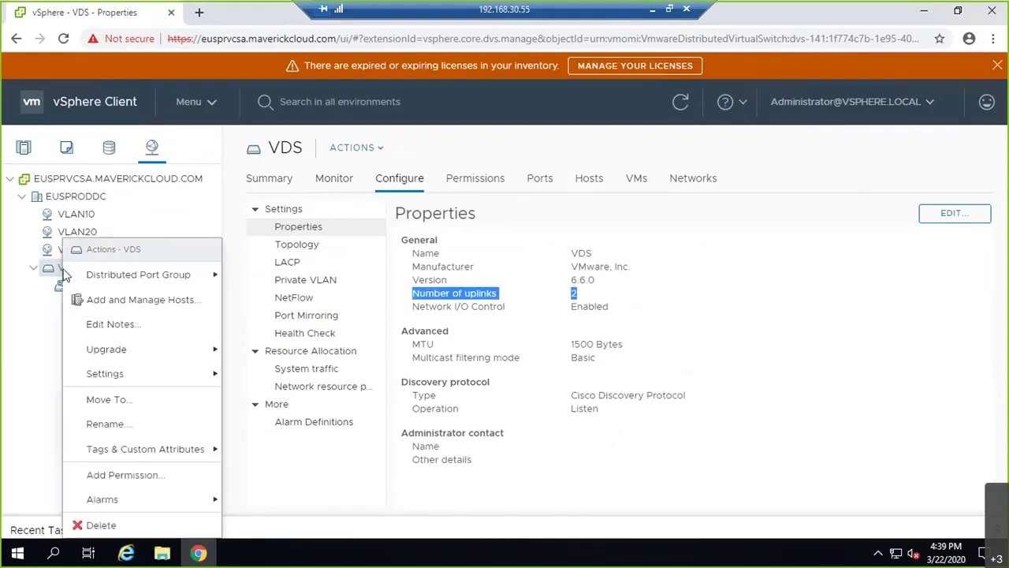
{"action": "mouse_move", "coordinate": [101, 275]}
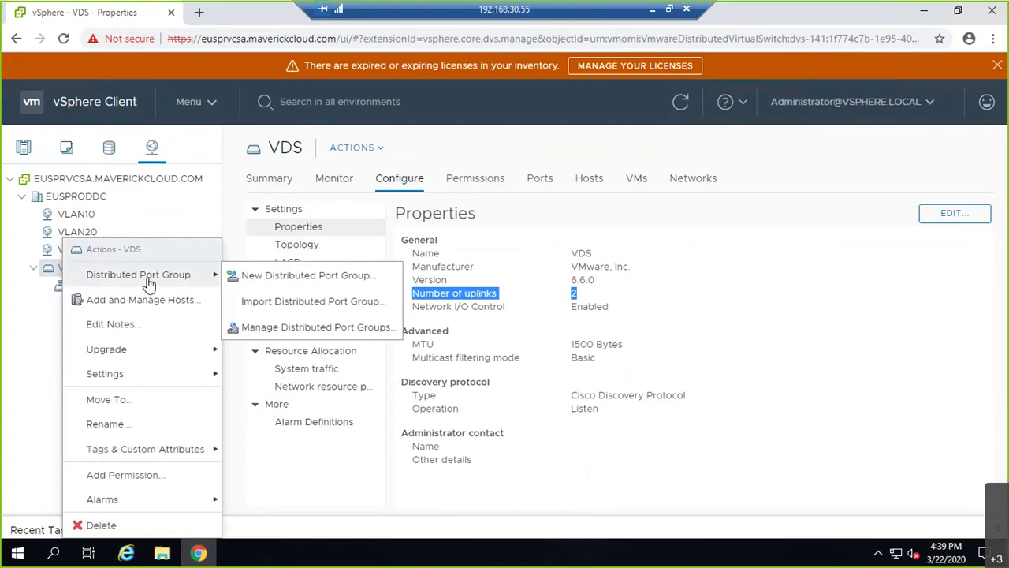
{"action": "left_click", "coordinate": [315, 283]}
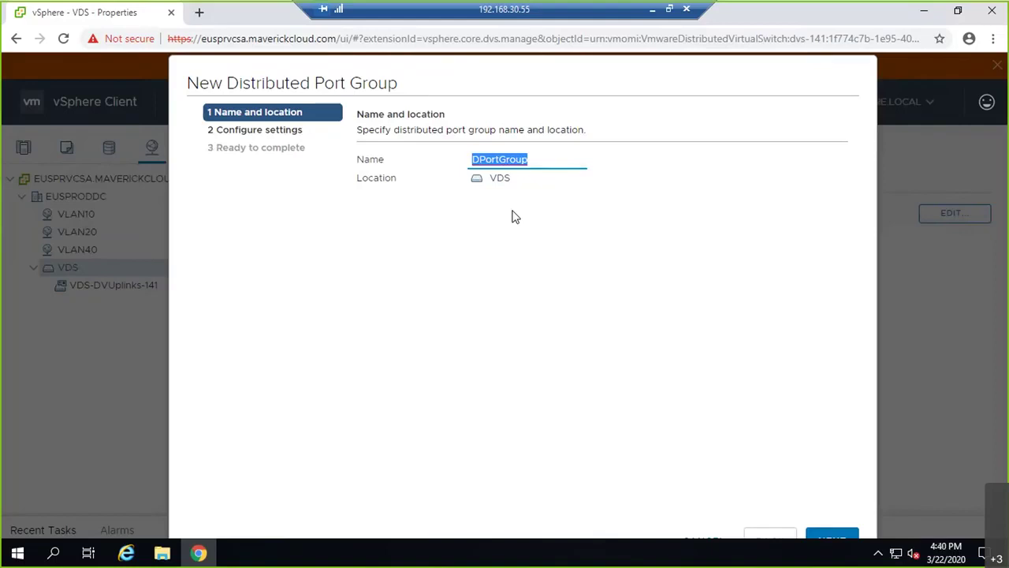
{"action": "key", "text": "BackSpace"}
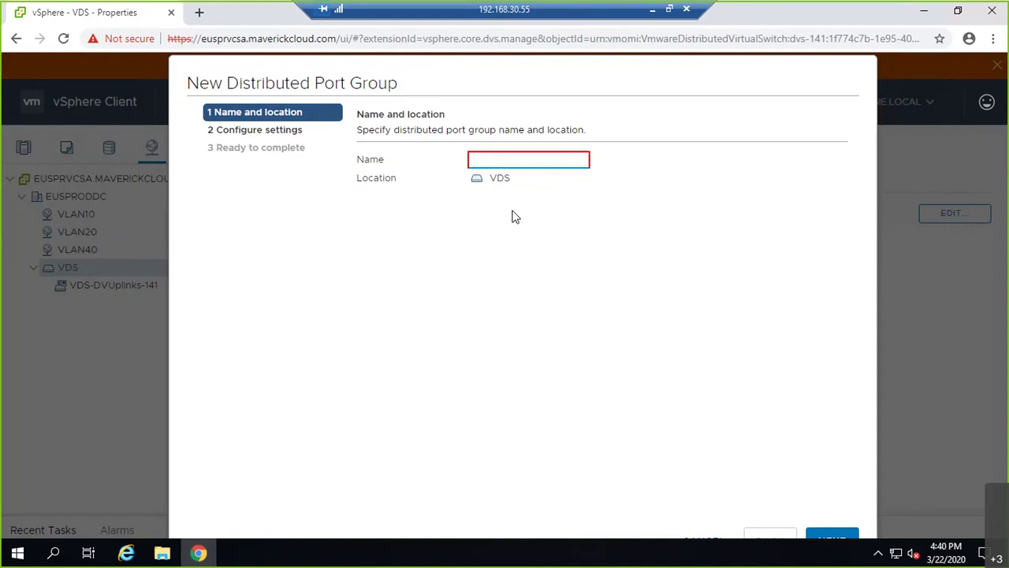
{"action": "type", "text": "WEB_"}
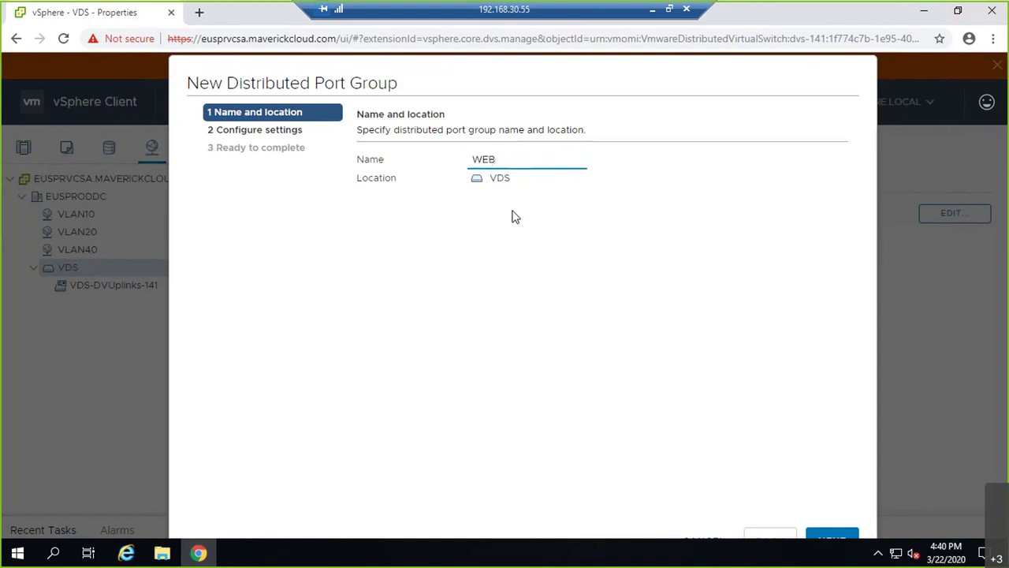
{"action": "type", "text": "VLAN1)"}
{"action": "key", "text": "BackSpace"}
{"action": "type", "text": "0"}
{"action": "left_click", "coordinate": [452, 85]}
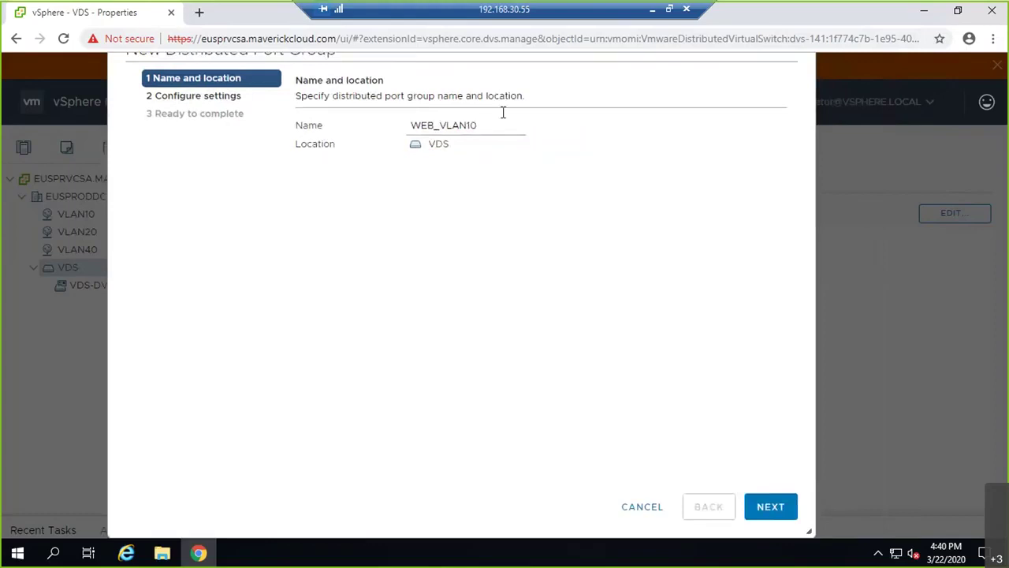
{"action": "left_click_drag", "start_coordinate": [432, 125], "coordinate": [576, 204]}
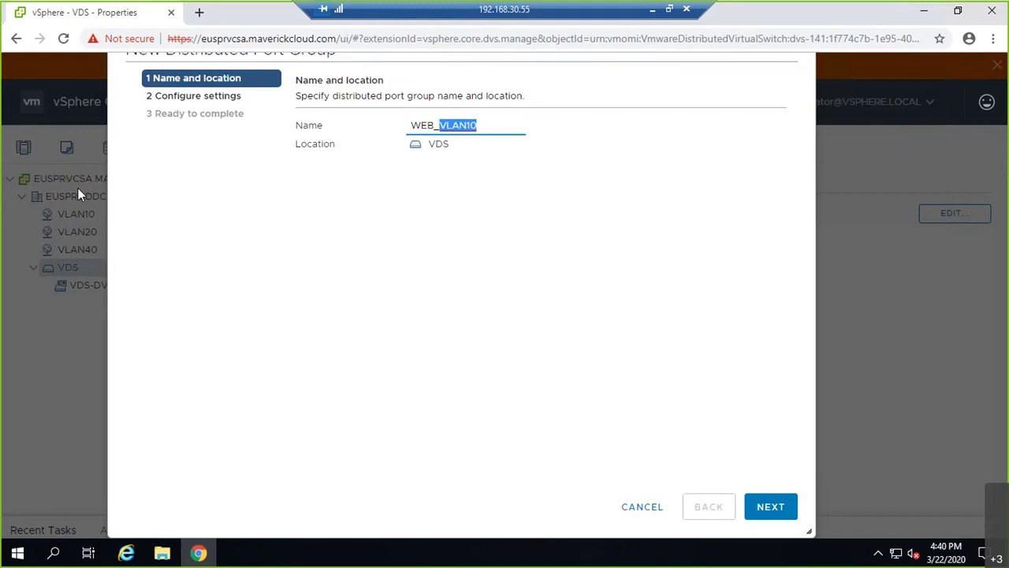
{"action": "left_click", "coordinate": [418, 125]}
{"action": "left_click", "coordinate": [769, 504]}
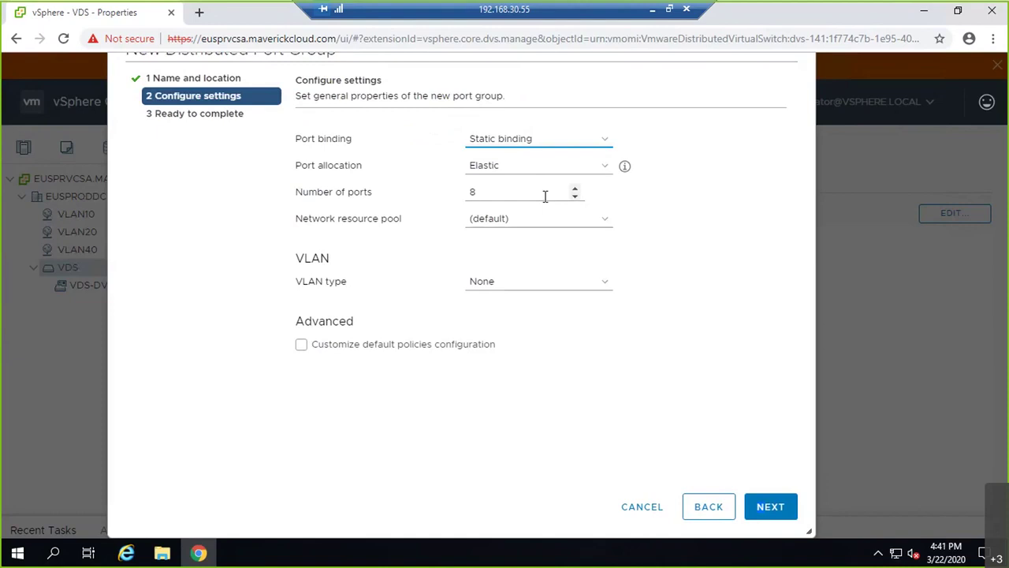
- Set the number of ports for the WEB_VLAN10 port group to 254
{"action": "left_click", "coordinate": [497, 195]}
{"action": "key", "text": "ctrl+a"}
{"action": "type", "text": "254"}
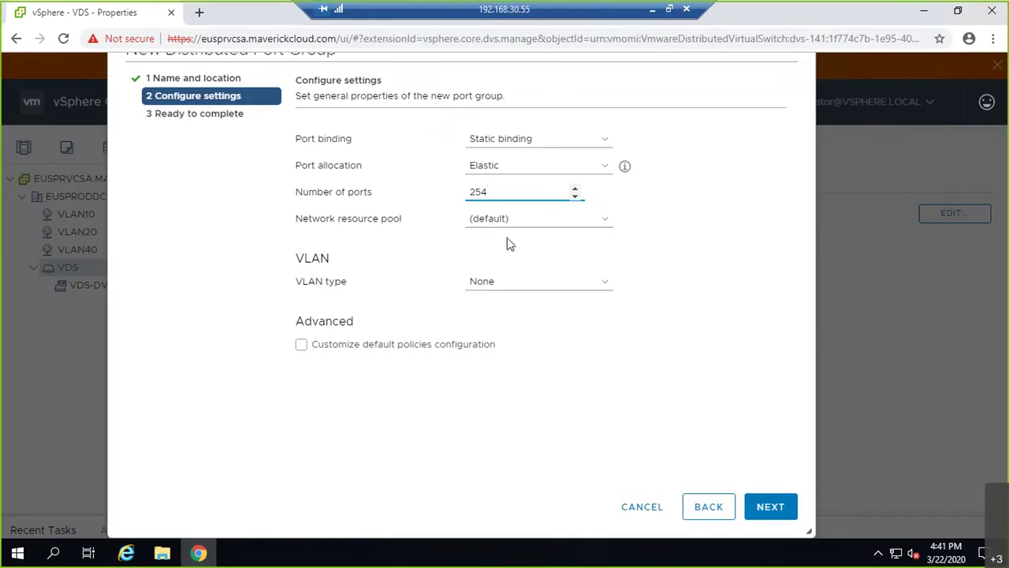
- Set the VLAN type to VLAN with ID 10 and finish creating the WEB_VLAN10 port group
{"action": "left_click", "coordinate": [580, 286]}
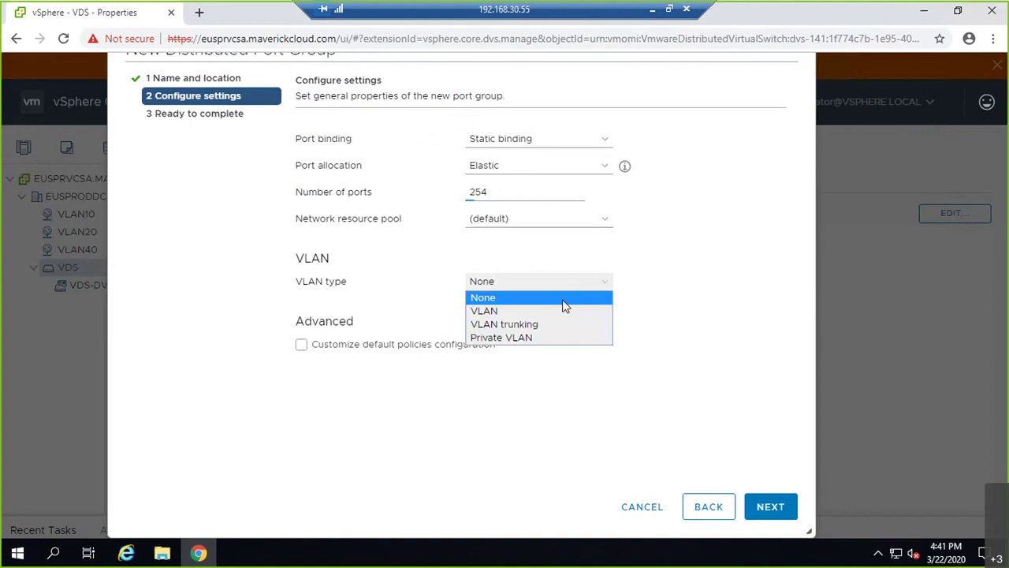
{"action": "left_click", "coordinate": [551, 312]}
{"action": "left_click", "coordinate": [514, 314]}
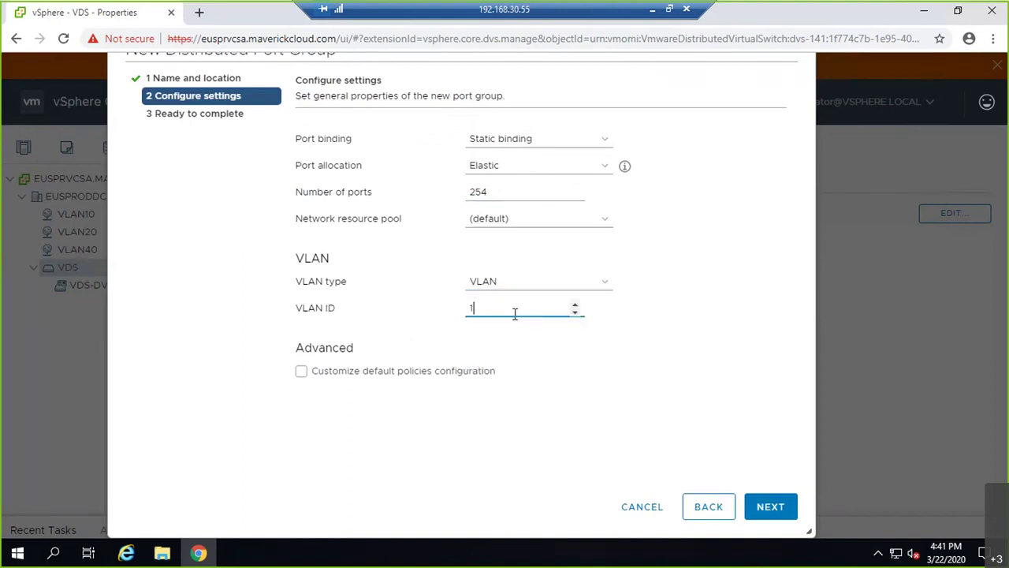
{"action": "type", "text": "0"}
{"action": "left_click", "coordinate": [776, 509]}
{"action": "left_click", "coordinate": [773, 509]}
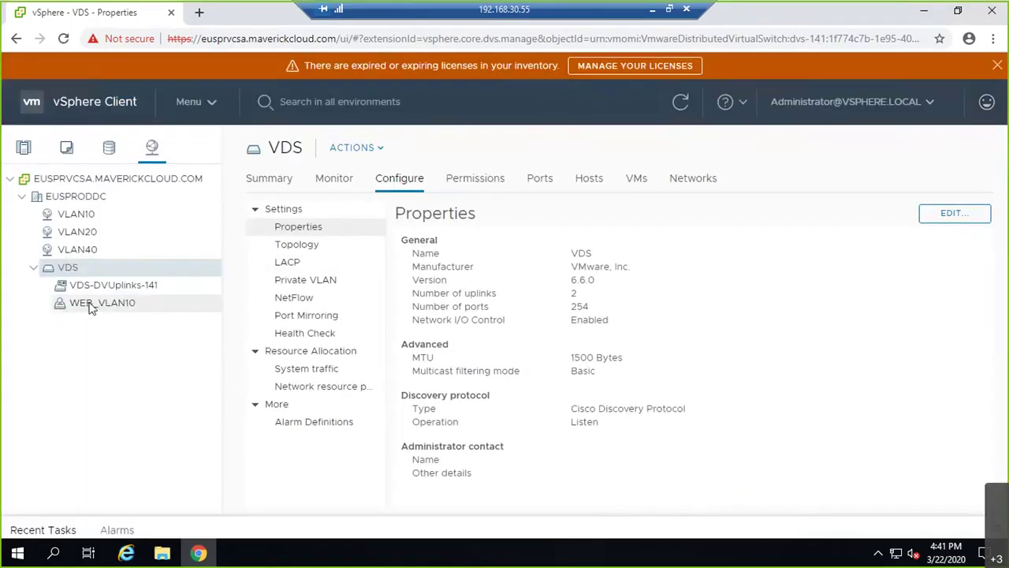
- Start another distributed port group on the VDS switch and name it APP_VLAN20
{"action": "right_click", "coordinate": [69, 269]}
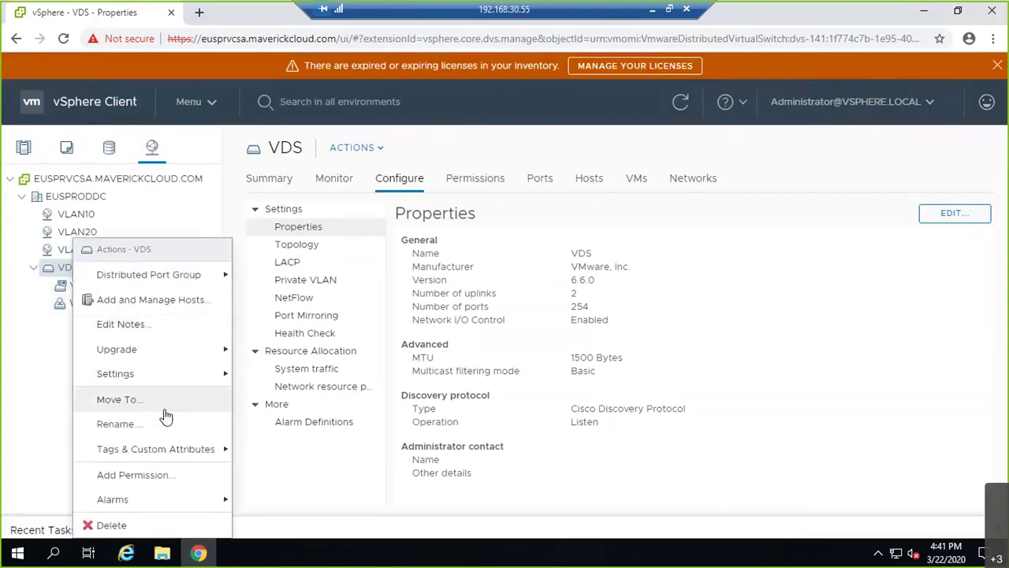
{"action": "mouse_move", "coordinate": [180, 277]}
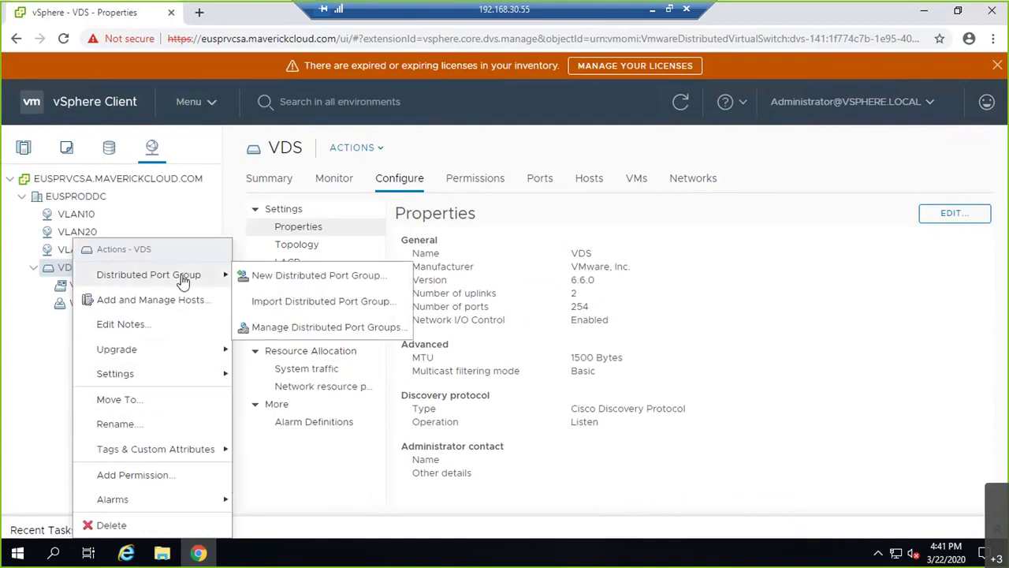
{"action": "left_click", "coordinate": [271, 276]}
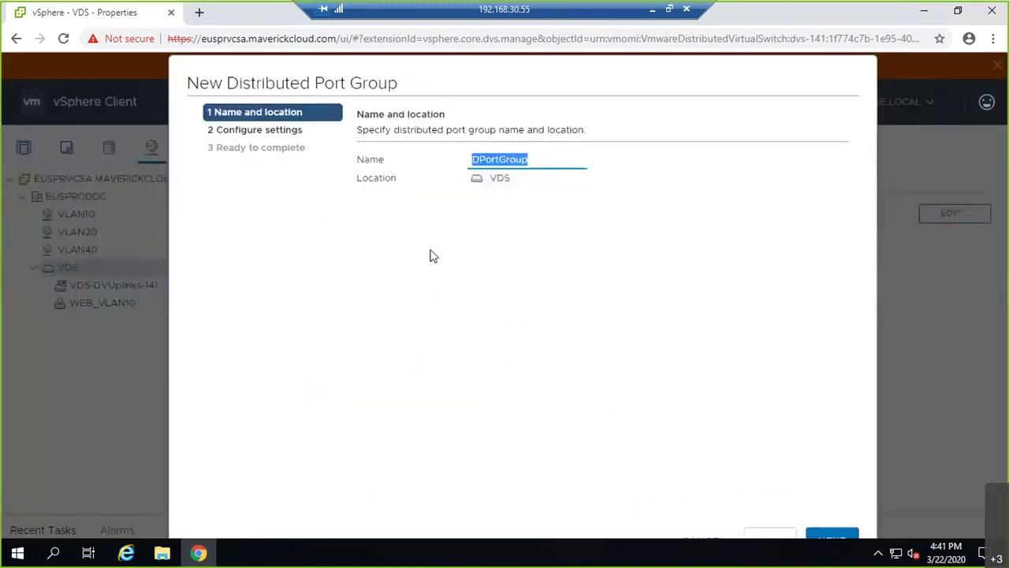
{"action": "type", "text": "DB"}
{"action": "type", "text": "_"}
{"action": "key", "text": "BackSpace"}
{"action": "key", "text": "BackSpace"}
{"action": "key", "text": "BackSpace"}
{"action": "type", "text": "APP_VLAN20"}
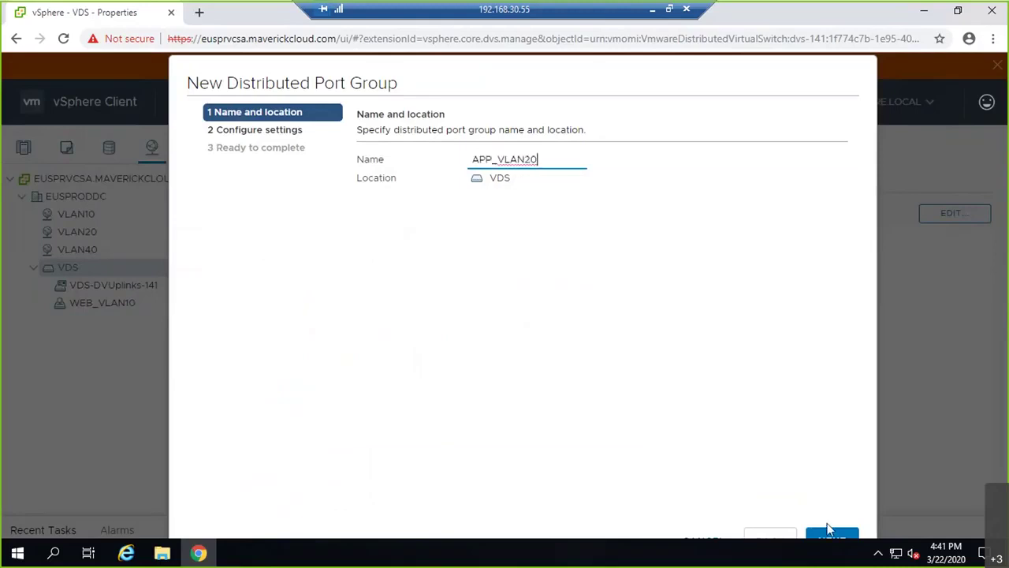
{"action": "left_click", "coordinate": [829, 536]}
- Give the APP_VLAN20 port group 254 ports and VLAN type VLAN with ID 20, and finish creating it
{"action": "left_click", "coordinate": [559, 228]}
{"action": "key", "text": "BackSpace"}
{"action": "type", "text": "254"}
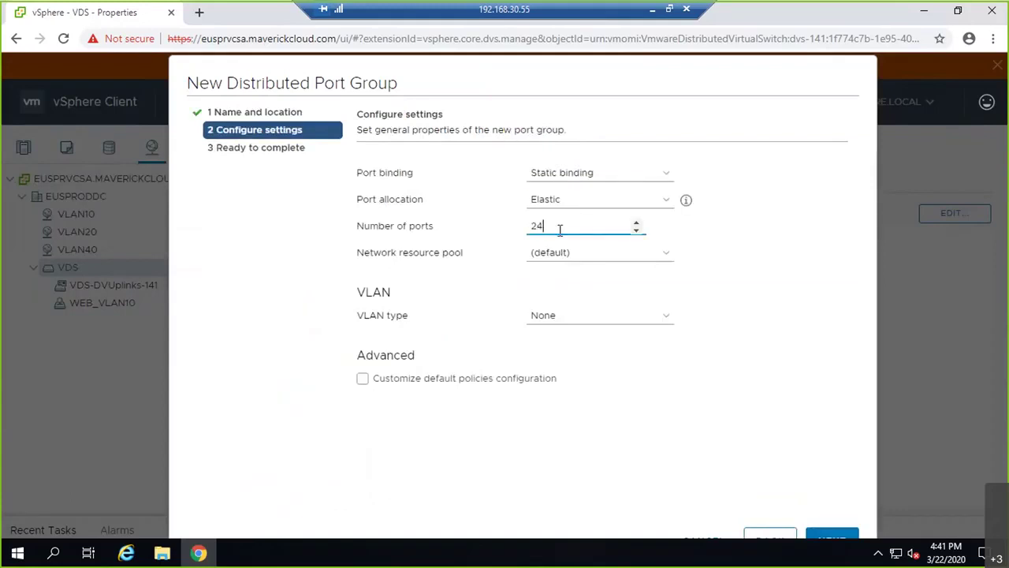
{"action": "left_click", "coordinate": [626, 315]}
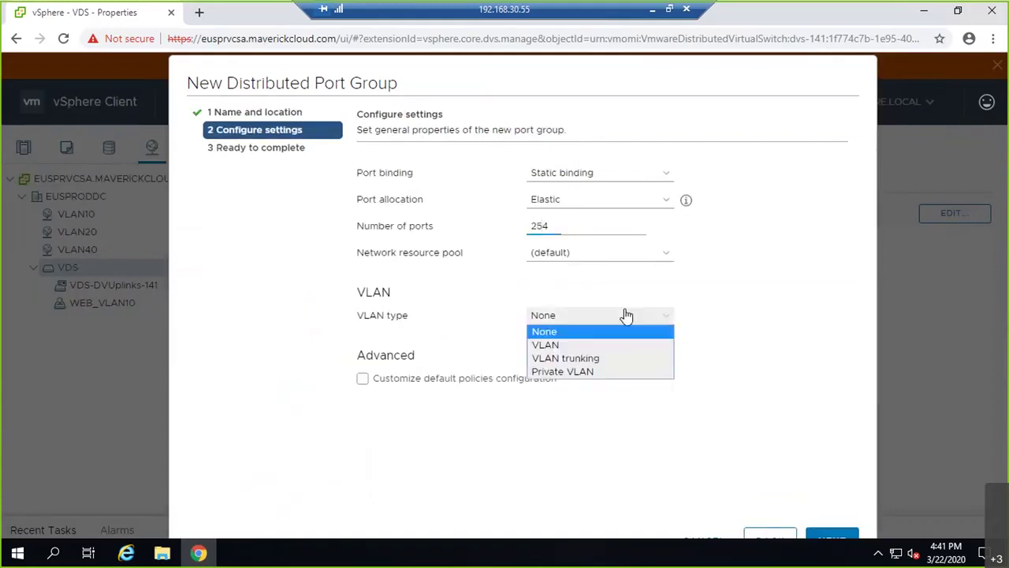
{"action": "left_click", "coordinate": [589, 344]}
{"action": "left_click", "coordinate": [589, 340]}
{"action": "key", "text": "BackSpace"}
{"action": "type", "text": "20"}
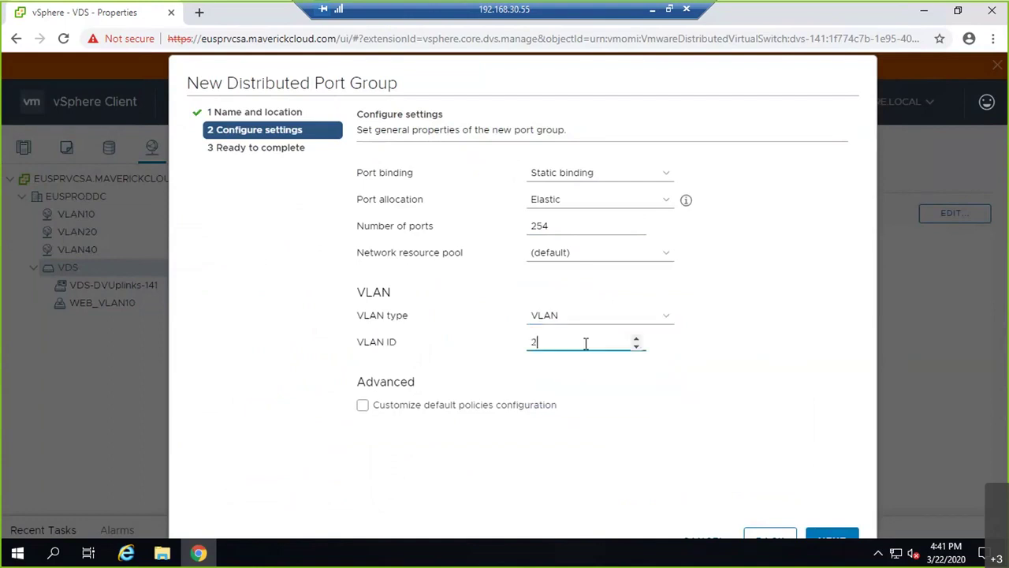
{"action": "left_click", "coordinate": [832, 537]}
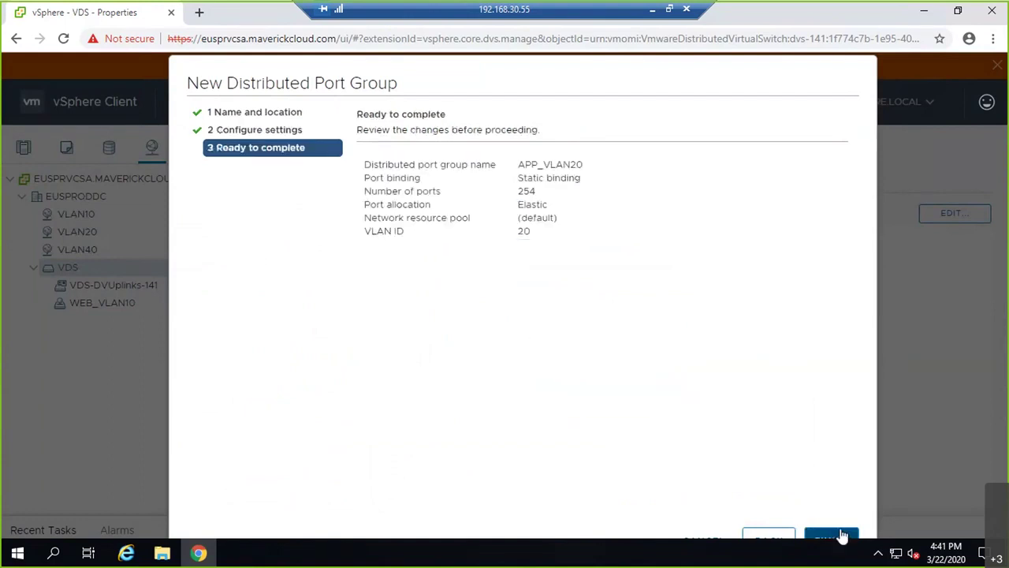
{"action": "left_click", "coordinate": [842, 536]}
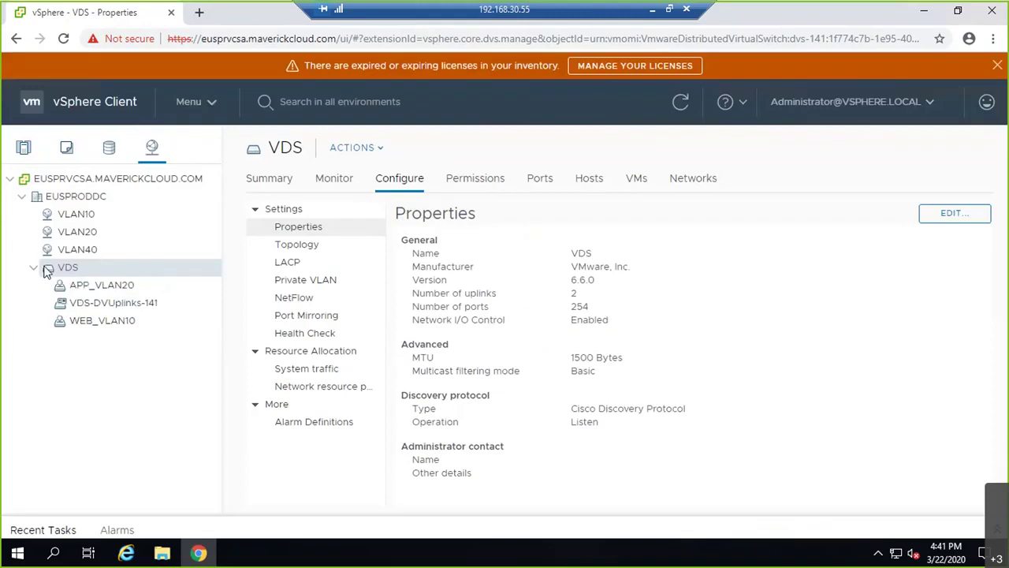
- Start a new distributed port group on the VDS switch and name it DB_VLAN30
{"action": "right_click", "coordinate": [68, 268]}
{"action": "mouse_move", "coordinate": [109, 272]}
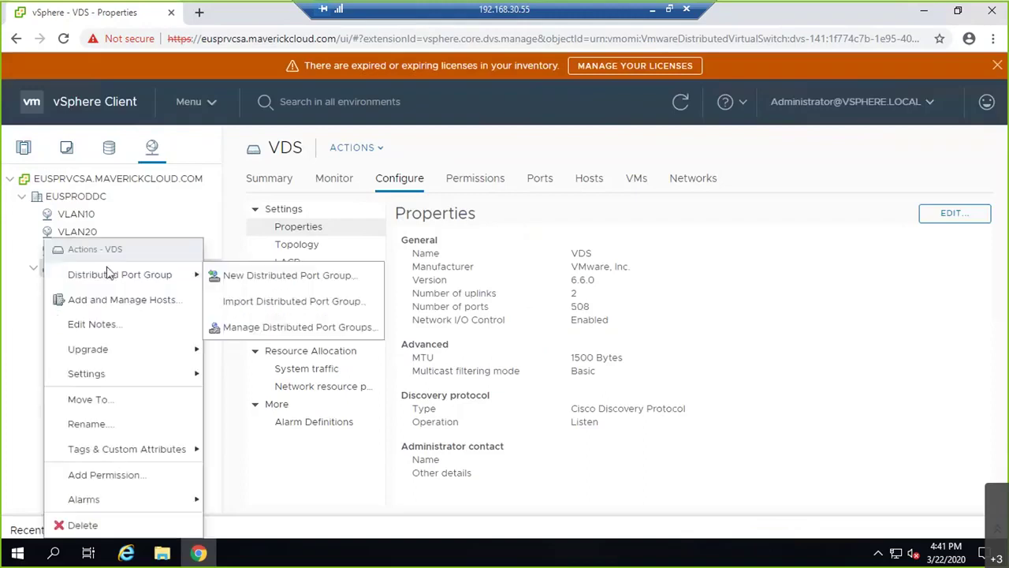
{"action": "left_click", "coordinate": [273, 271]}
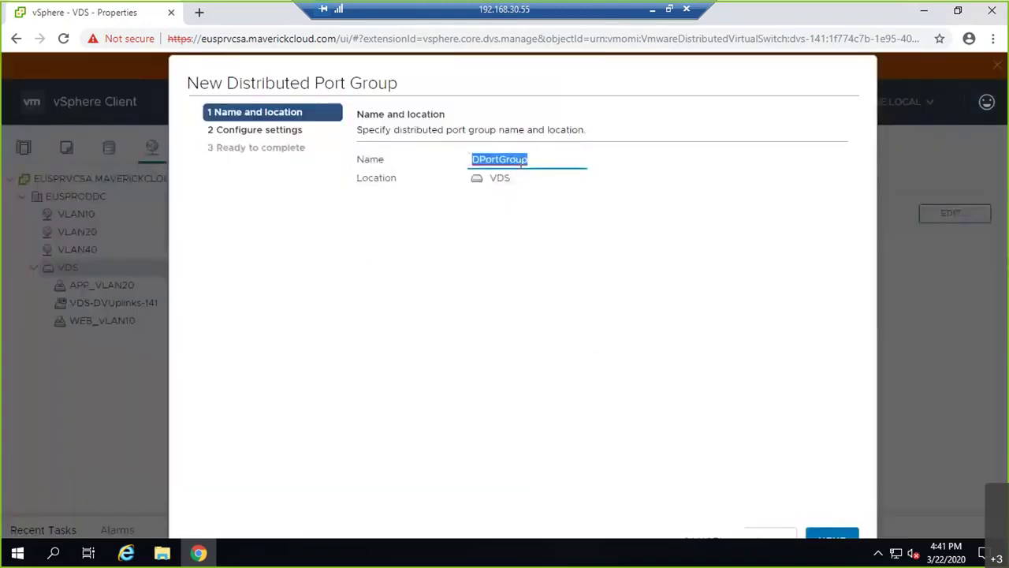
{"action": "type", "text": "DB_"}
{"action": "key", "text": "BackSpace"}
{"action": "type", "text": "VLAN30"}
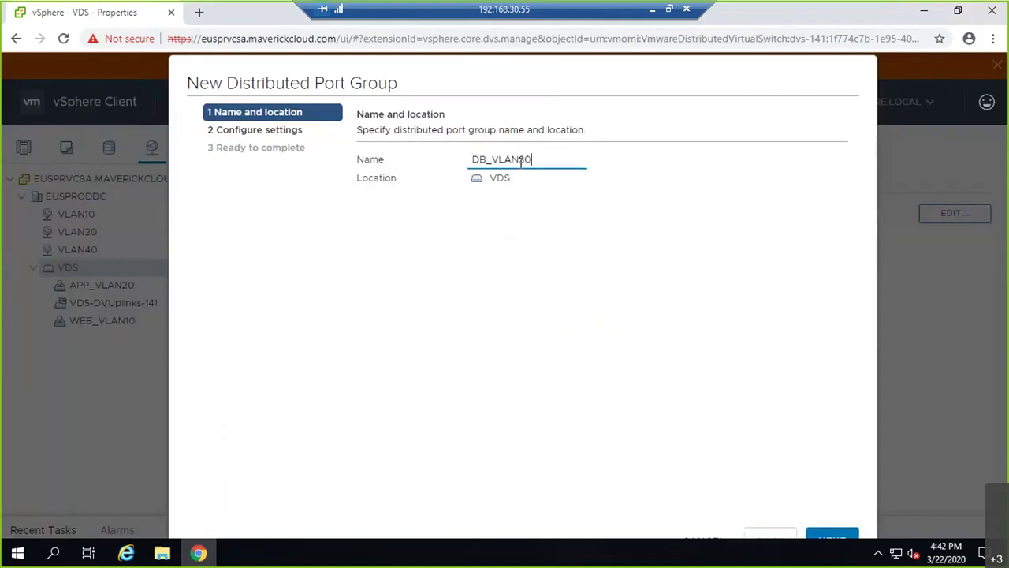
- Give the DB_VLAN30 port group 254 ports and VLAN type VLAN with ID 30, and finish creating it
{"action": "left_click", "coordinate": [834, 537]}
{"action": "left_click", "coordinate": [571, 229]}
{"action": "type", "text": "254"}
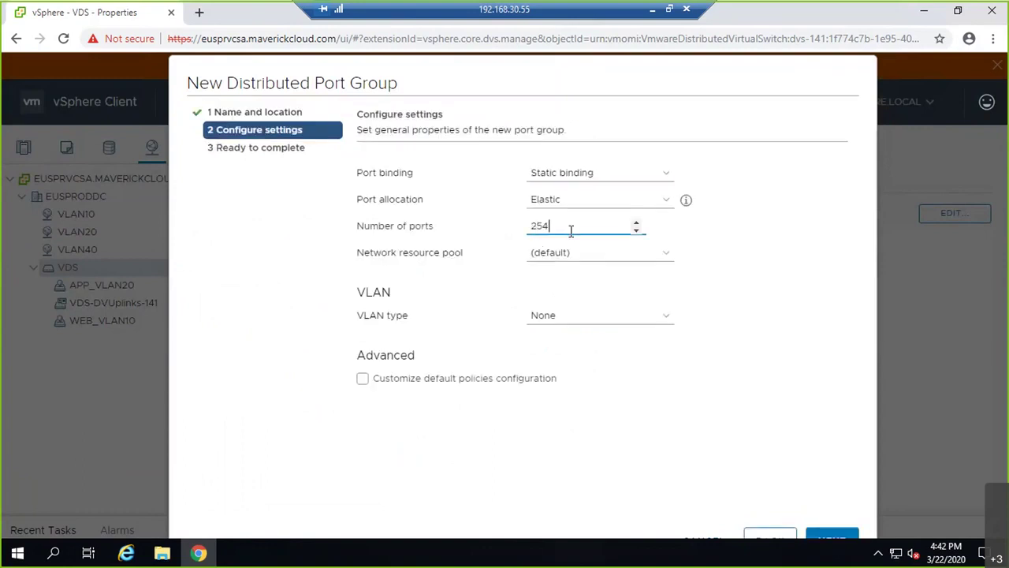
{"action": "left_click", "coordinate": [608, 320]}
{"action": "left_click", "coordinate": [567, 344]}
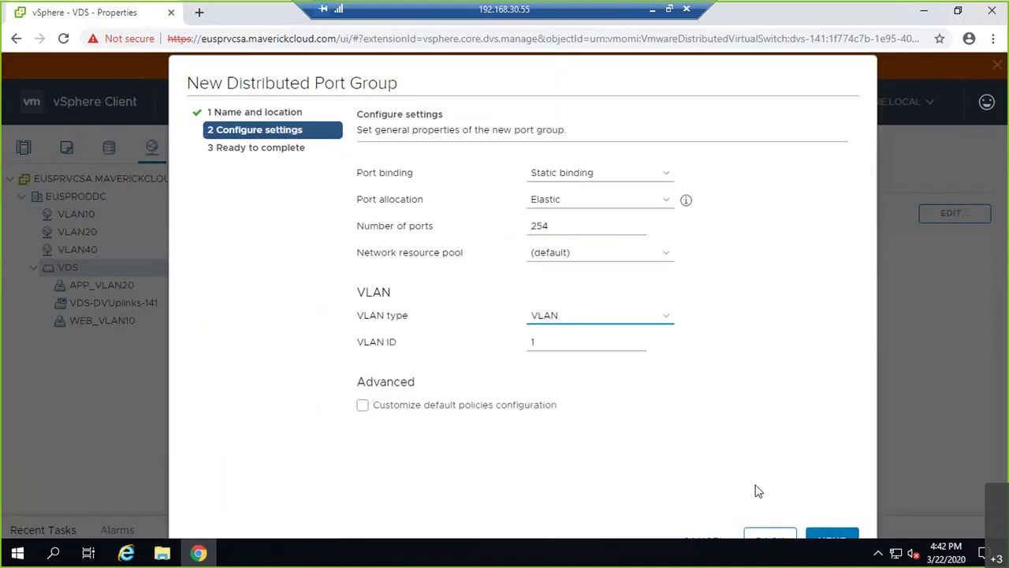
{"action": "double_click", "coordinate": [586, 347]}
{"action": "type", "text": "30"}
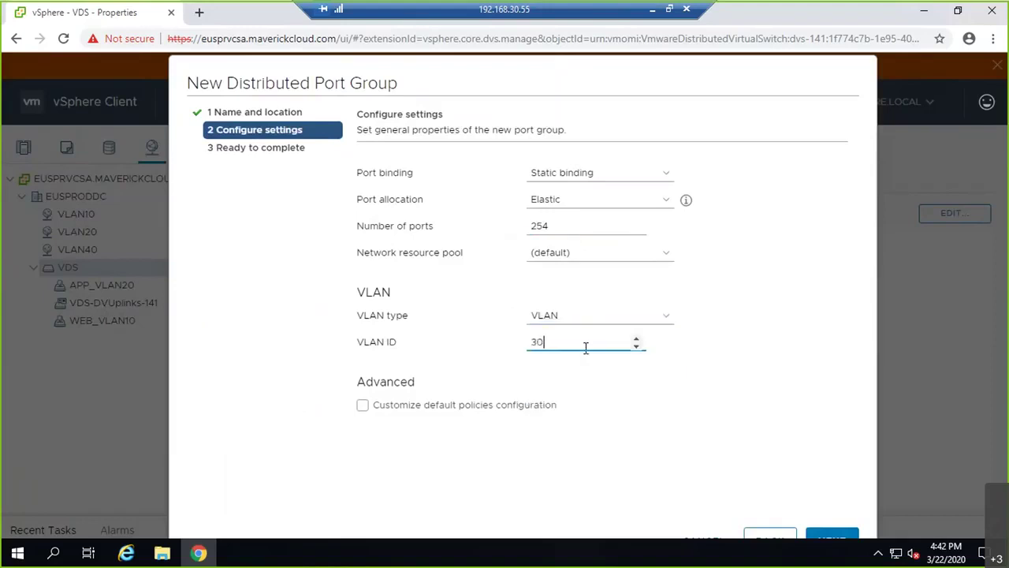
{"action": "left_click", "coordinate": [832, 538]}
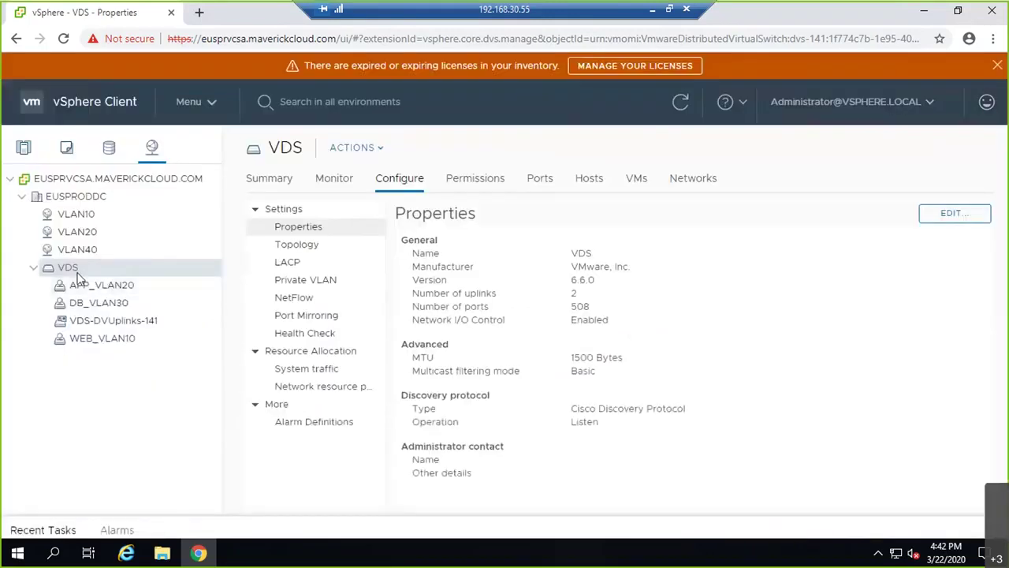
- Start a new distributed port group on the VDS switch and name it DMZ_VLAN40
{"action": "right_click", "coordinate": [78, 272]}
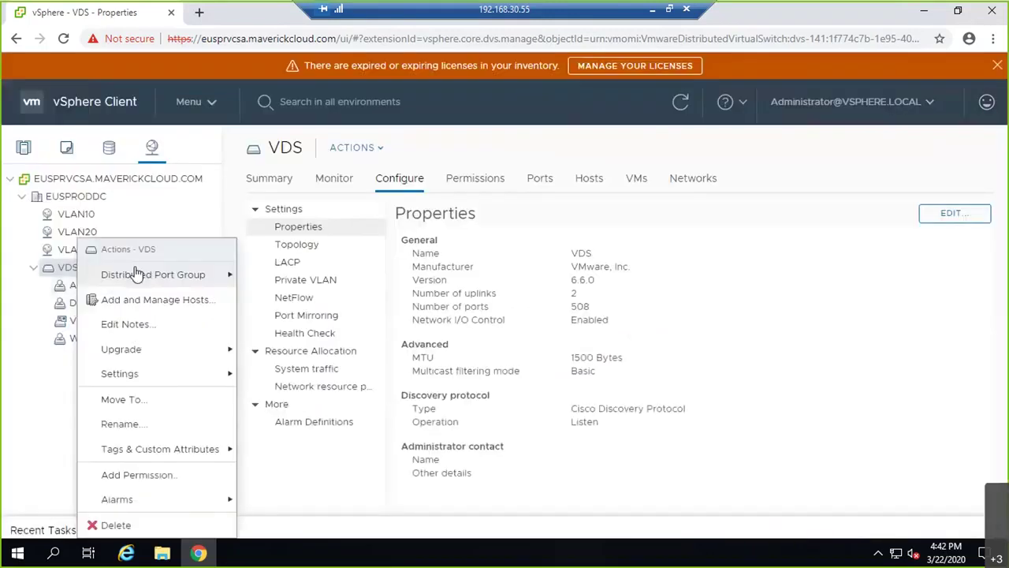
{"action": "mouse_move", "coordinate": [189, 276]}
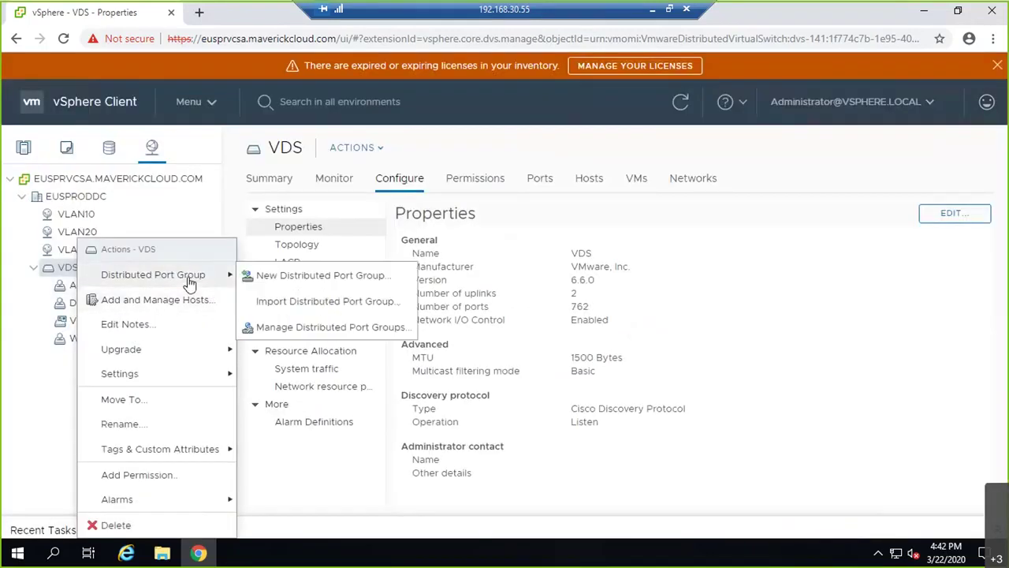
{"action": "left_click", "coordinate": [263, 282]}
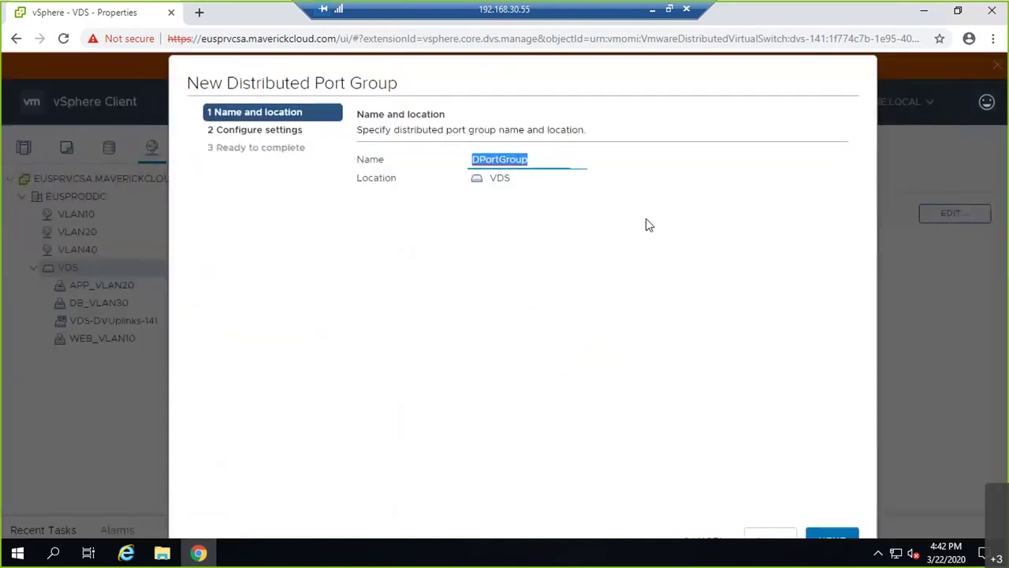
{"action": "type", "text": "DMZ_VLAN"}
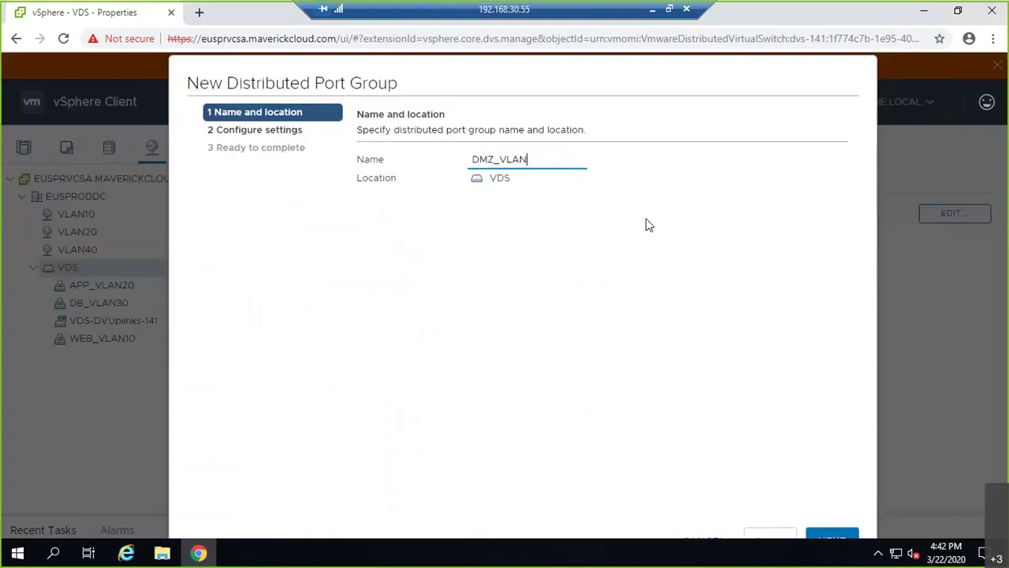
{"action": "type", "text": "40"}
- Give the DMZ_VLAN40 port group 254 ports and VLAN type VLAN with ID 40, and finish creating it
{"action": "left_click", "coordinate": [832, 539]}
{"action": "left_click", "coordinate": [587, 229]}
{"action": "key", "text": "BackSpace"}
{"action": "type", "text": "254"}
{"action": "left_click", "coordinate": [611, 318]}
{"action": "left_click", "coordinate": [587, 347]}
{"action": "double_click", "coordinate": [572, 342]}
{"action": "type", "text": "40"}
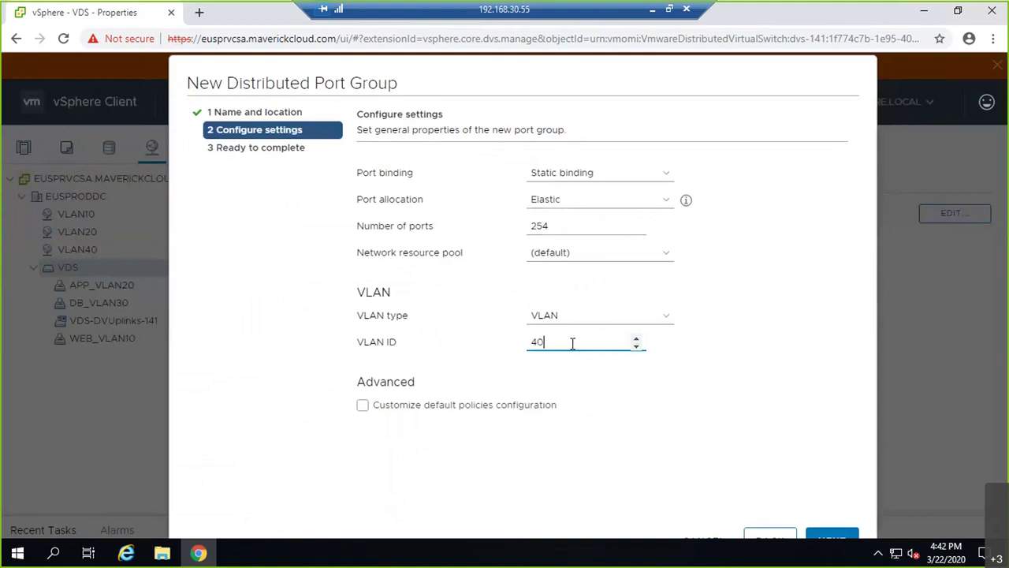
{"action": "left_click", "coordinate": [827, 540]}
{"action": "left_click", "coordinate": [831, 537]}
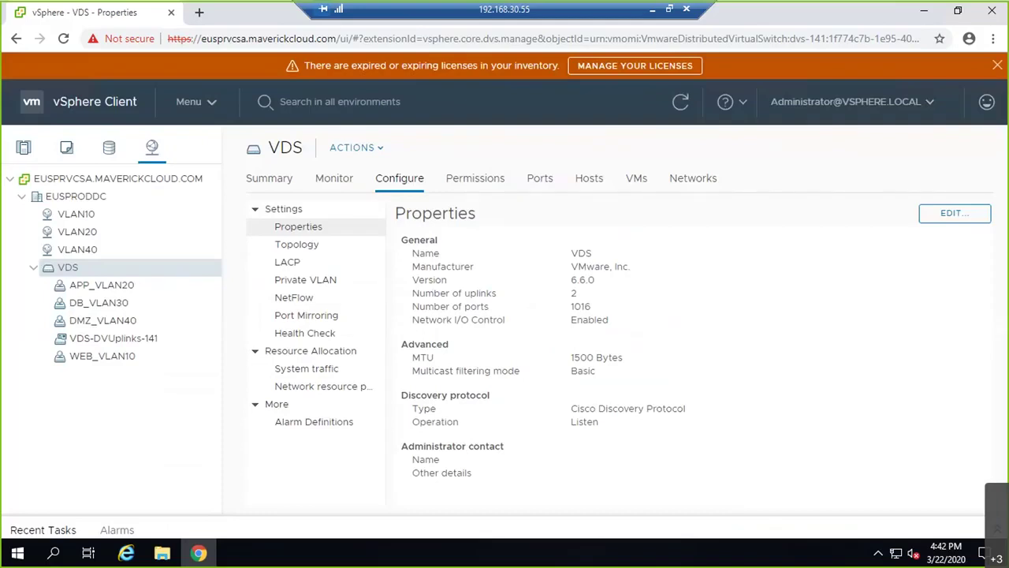
- Switch to Microsoft Whiteboard, mark the port groups on the VDS sketch and write 50 beside the vCenter Server label
{"action": "left_click", "coordinate": [652, 16]}
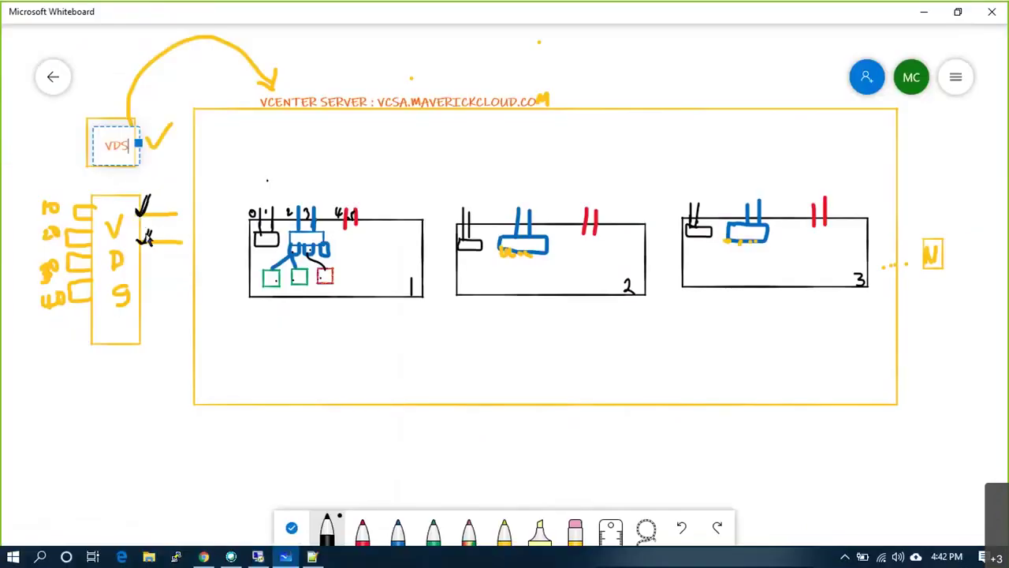
{"action": "left_click_drag", "start_coordinate": [88, 231], "coordinate": [94, 229]}
{"action": "left_click_drag", "start_coordinate": [92, 264], "coordinate": [93, 291]}
{"action": "mouse_move", "coordinate": [629, 96]}
{"action": "left_mouse_down"}
{"action": "mouse_move", "coordinate": [624, 104]}
{"action": "mouse_move", "coordinate": [635, 98]}
{"action": "left_mouse_up"}
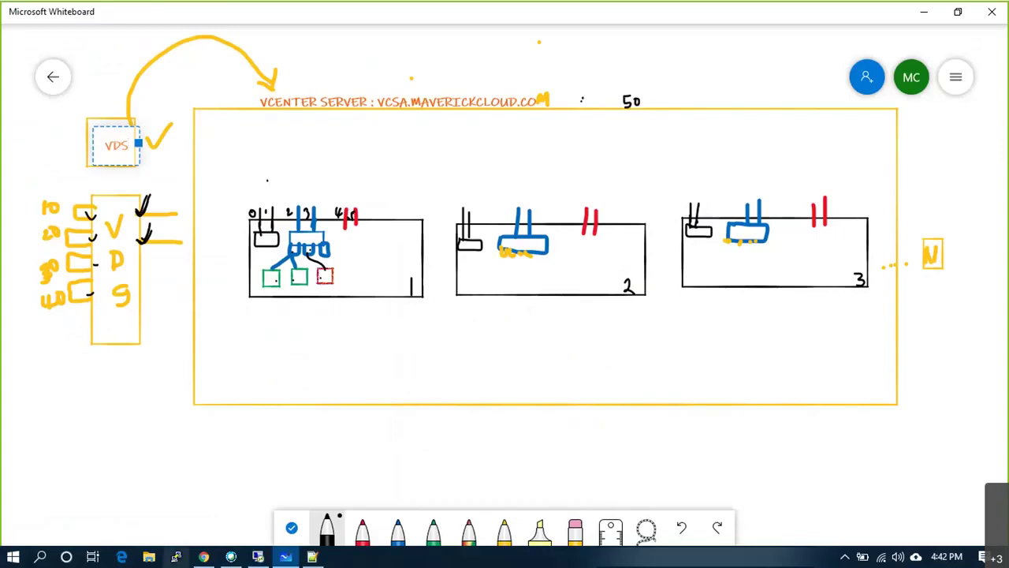
- Switch to Chrome and log in to the ESXi host at 192.168.1.151 as root with the account password
{"action": "left_click", "coordinate": [204, 557]}
{"action": "left_click", "coordinate": [212, 304]}
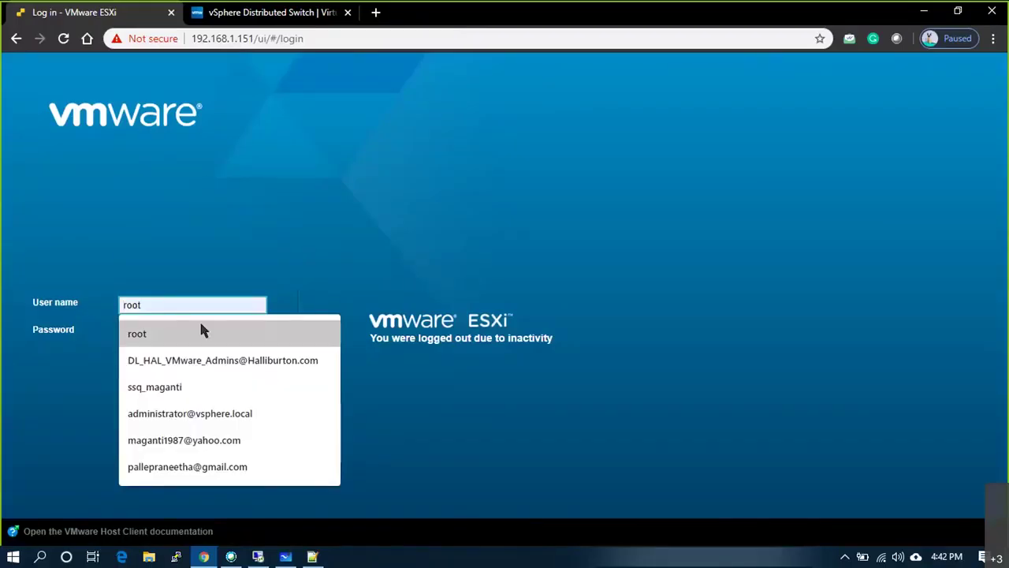
{"action": "left_click", "coordinate": [201, 332]}
{"action": "left_click", "coordinate": [197, 332]}
{"action": "type", "text": "*******"}
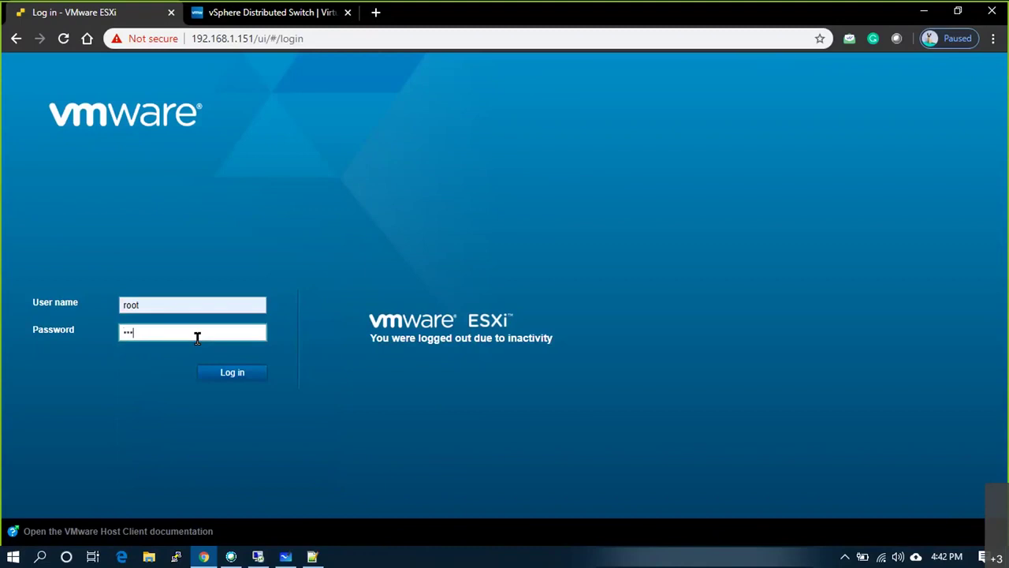
{"action": "type", "text": "****"}
{"action": "key", "text": "Return"}
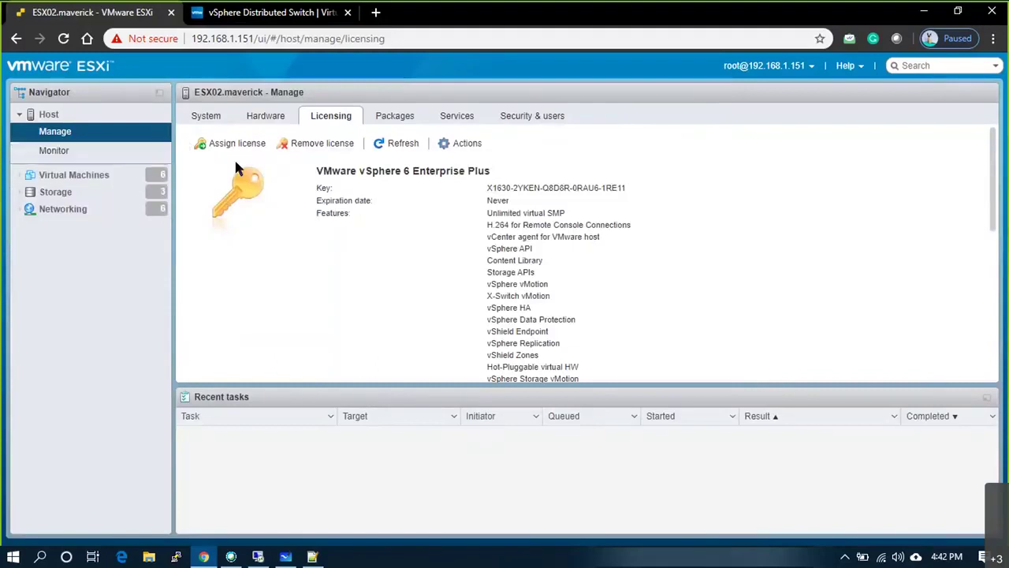
- View the console of the EUSPRVCSA.MAVERICKCLOUD.COM virtual machine to check its address, and close the console
{"action": "left_click", "coordinate": [124, 176]}
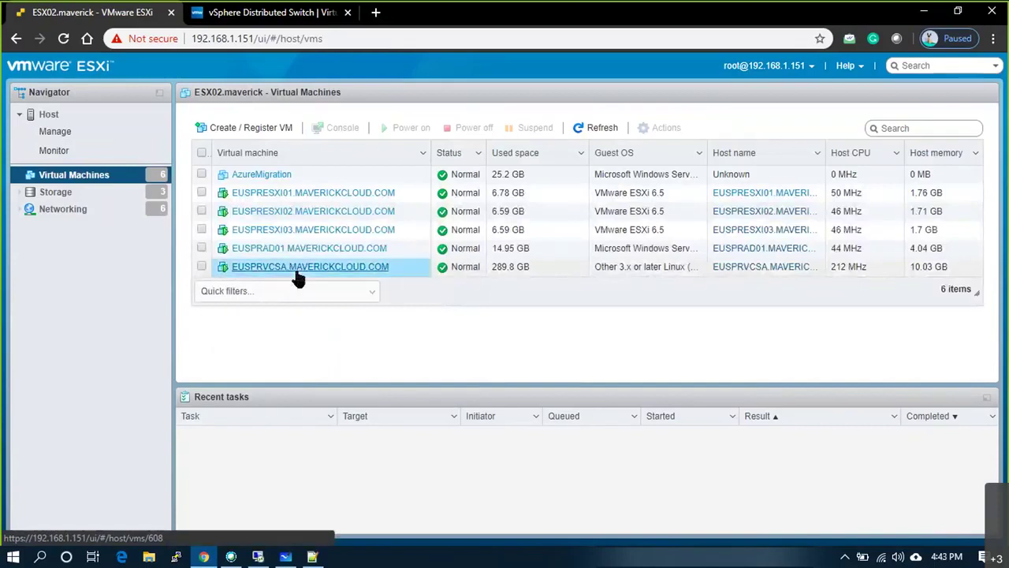
{"action": "left_click", "coordinate": [298, 268]}
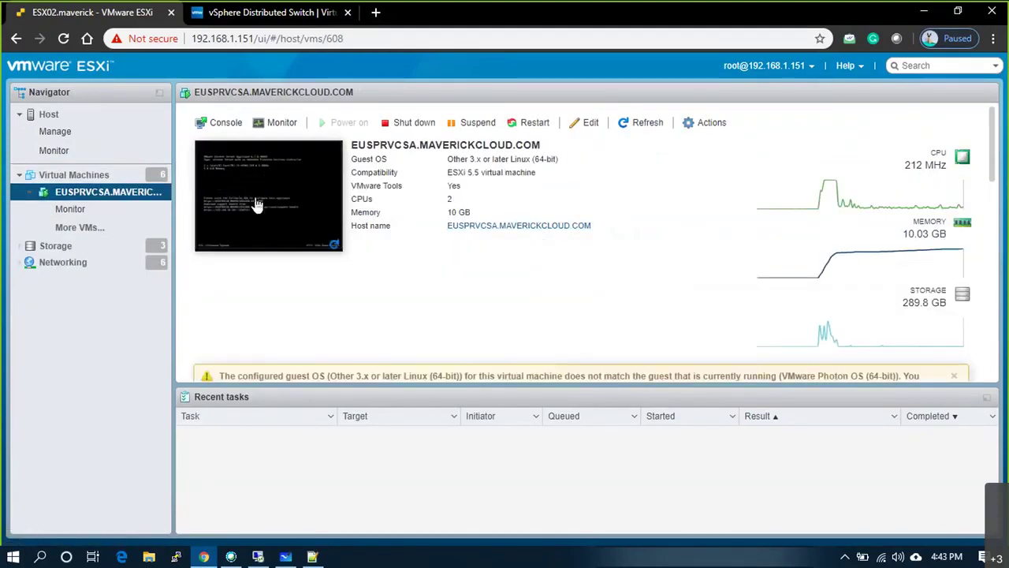
{"action": "left_click", "coordinate": [312, 190]}
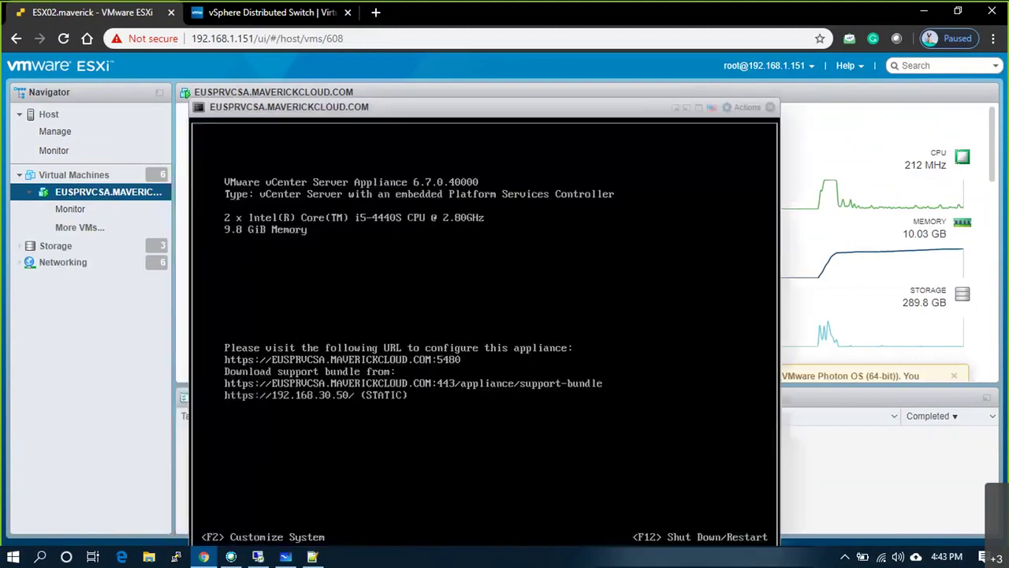
{"action": "left_click", "coordinate": [771, 108]}
- Return to Microsoft Whiteboard and write 51, 52 and 53 below host boxes 1, 2 and 3
{"action": "key", "text": "alt+Tab"}
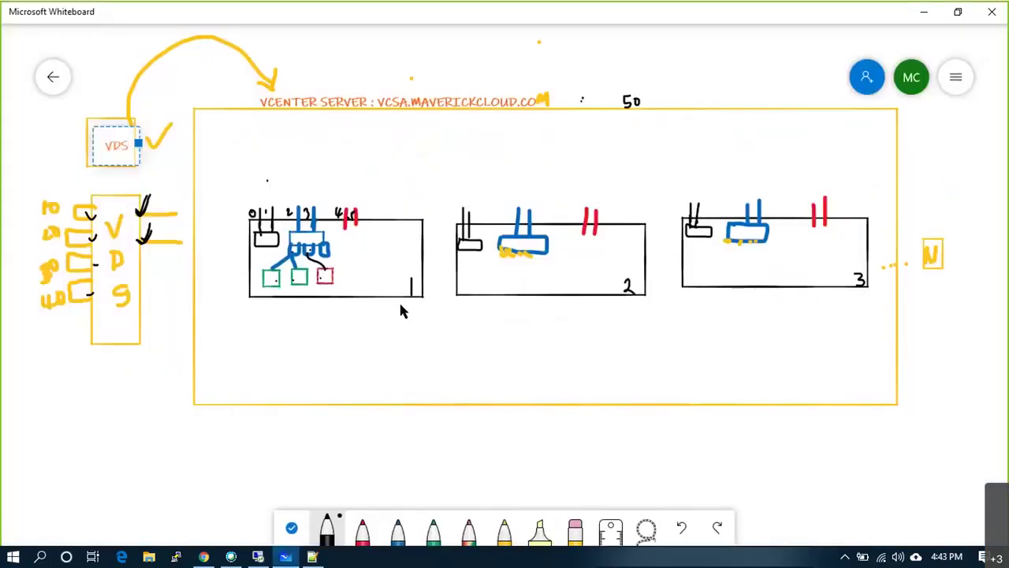
{"action": "left_click_drag", "start_coordinate": [402, 308], "coordinate": [400, 319]}
{"action": "left_click_drag", "start_coordinate": [415, 308], "coordinate": [415, 320]}
{"action": "mouse_move", "coordinate": [634, 305]}
{"action": "left_mouse_down"}
{"action": "mouse_move", "coordinate": [629, 318]}
{"action": "mouse_move", "coordinate": [649, 316]}
{"action": "left_mouse_up"}
{"action": "mouse_move", "coordinate": [853, 303]}
{"action": "left_mouse_down"}
{"action": "mouse_move", "coordinate": [849, 312]}
{"action": "mouse_move", "coordinate": [858, 313]}
{"action": "left_mouse_up"}
{"action": "left_click", "coordinate": [565, 87]}
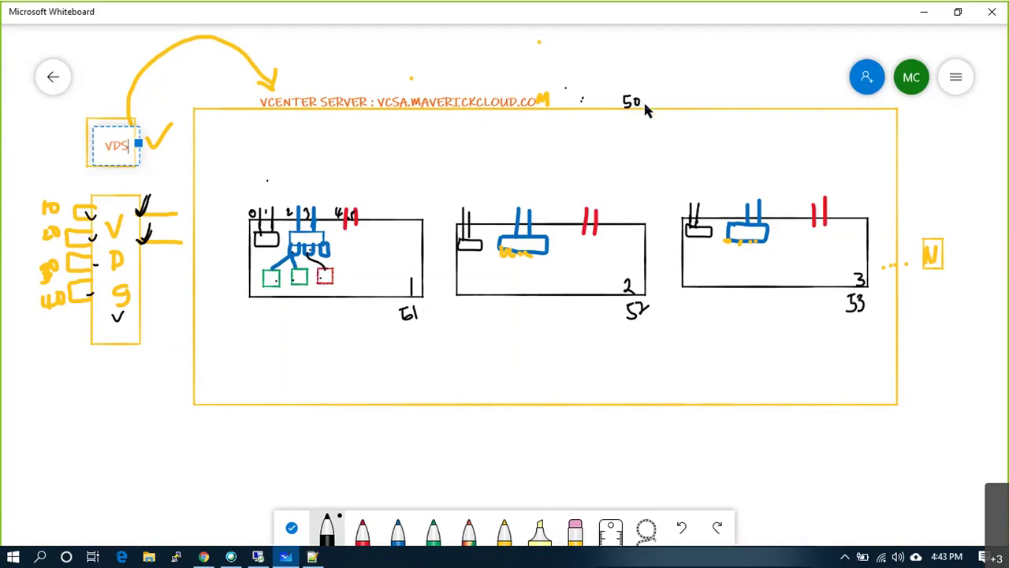
- Draw a box around the 50 and handwrite a slanted note beside it, undoing the last stray mark
{"action": "mouse_move", "coordinate": [618, 88]}
{"action": "left_mouse_down"}
{"action": "mouse_move", "coordinate": [617, 100]}
{"action": "mouse_move", "coordinate": [619, 83]}
{"action": "left_mouse_up"}
{"action": "left_click_drag", "start_coordinate": [657, 89], "coordinate": [659, 101]}
{"action": "mouse_move", "coordinate": [662, 88]}
{"action": "left_mouse_down"}
{"action": "mouse_move", "coordinate": [665, 100]}
{"action": "mouse_move", "coordinate": [679, 86]}
{"action": "mouse_move", "coordinate": [677, 102]}
{"action": "mouse_move", "coordinate": [686, 85]}
{"action": "left_mouse_up"}
{"action": "mouse_move", "coordinate": [694, 73]}
{"action": "left_mouse_down"}
{"action": "mouse_move", "coordinate": [724, 78]}
{"action": "mouse_move", "coordinate": [734, 57]}
{"action": "mouse_move", "coordinate": [744, 71]}
{"action": "mouse_move", "coordinate": [771, 56]}
{"action": "mouse_move", "coordinate": [751, 66]}
{"action": "mouse_move", "coordinate": [757, 49]}
{"action": "mouse_move", "coordinate": [771, 67]}
{"action": "mouse_move", "coordinate": [780, 37]}
{"action": "left_mouse_up"}
{"action": "left_click", "coordinate": [751, 71]}
{"action": "key", "text": "ctrl+z"}
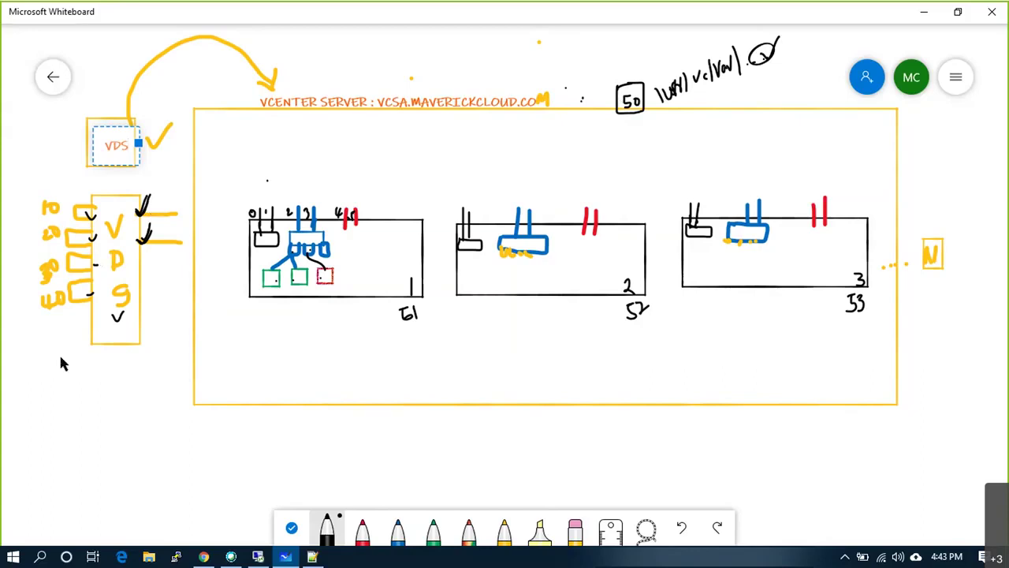
- Draw a check mark above the boxed 50 and a curved arrow from host box 1 to the VDS sketch
{"action": "left_click_drag", "start_coordinate": [626, 64], "coordinate": [656, 41]}
{"action": "left_click", "coordinate": [374, 258]}
{"action": "left_click", "coordinate": [552, 270]}
{"action": "left_click", "coordinate": [351, 290]}
{"action": "left_click_drag", "start_coordinate": [345, 322], "coordinate": [161, 312]}
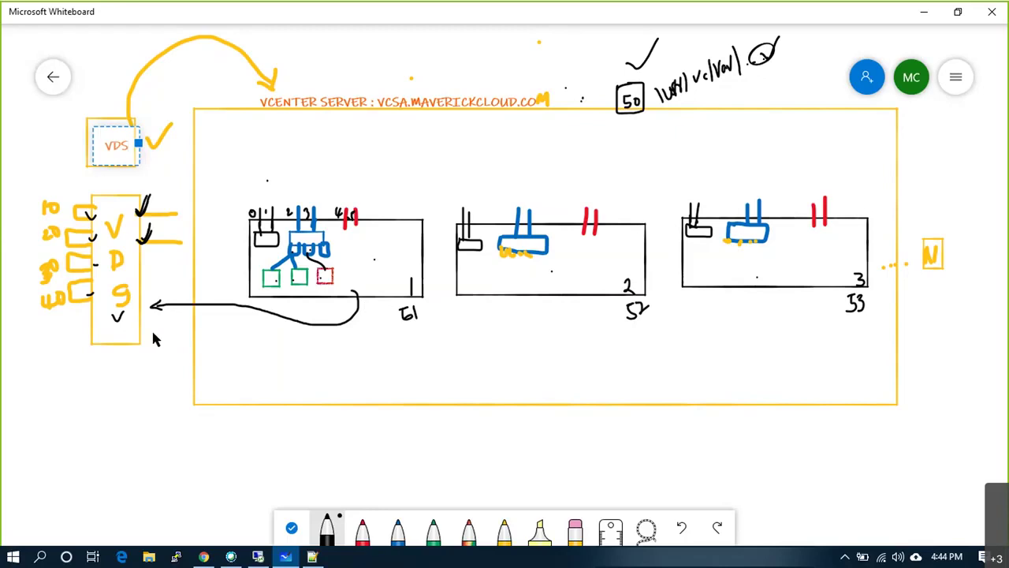
- Switch to the remote vSphere Client session and review the VDS switch's hosts, VMs and distributed port groups with their VLAN IDs
{"action": "left_click", "coordinate": [257, 557]}
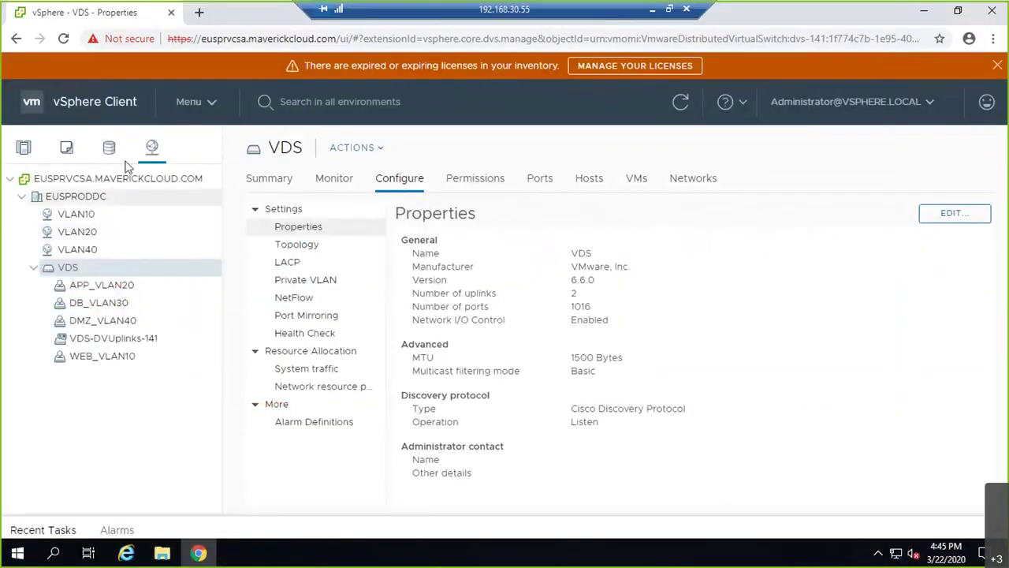
{"action": "left_click", "coordinate": [581, 182]}
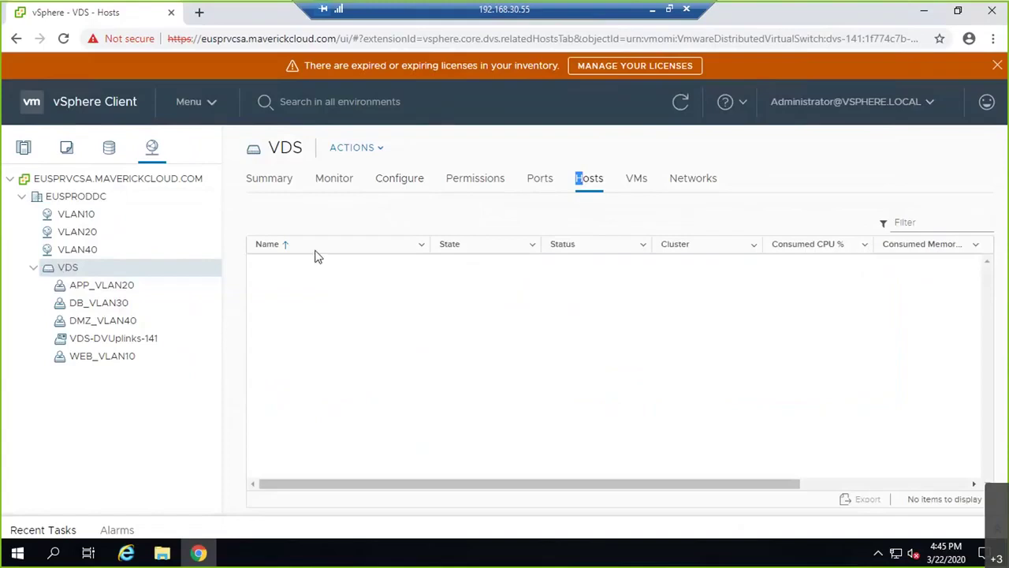
{"action": "left_click", "coordinate": [637, 182]}
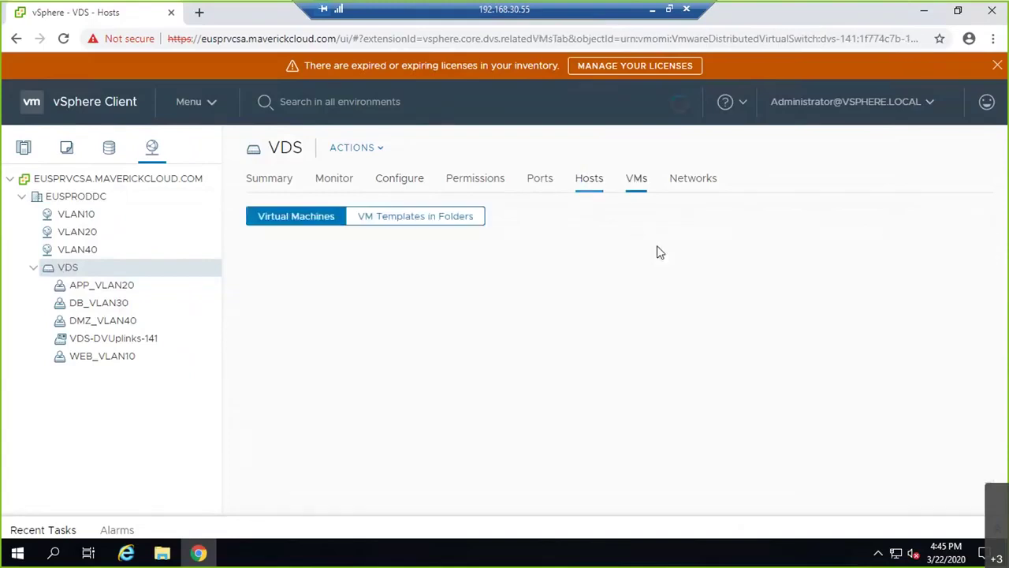
{"action": "left_click", "coordinate": [711, 179]}
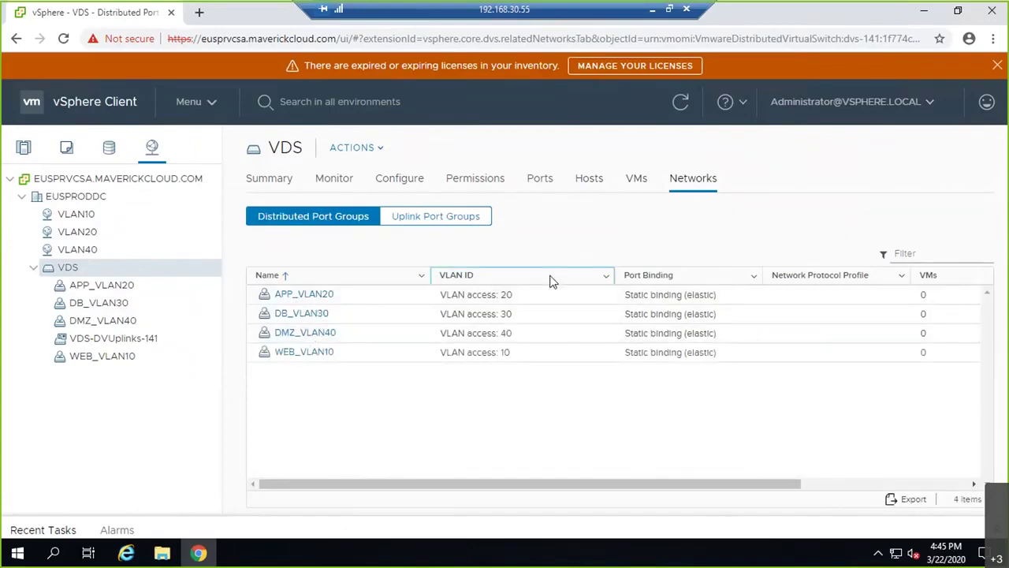
{"action": "left_click", "coordinate": [605, 276]}
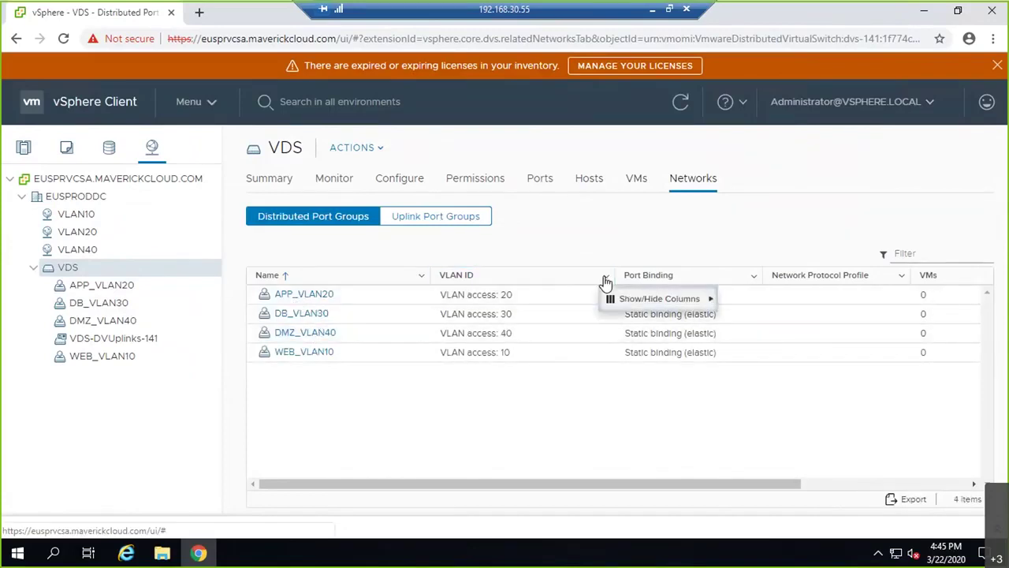
- Sort the VDS distributed port groups by name in descending order and look through the switch's full list of ports
{"action": "left_click", "coordinate": [531, 416]}
{"action": "left_click", "coordinate": [284, 277]}
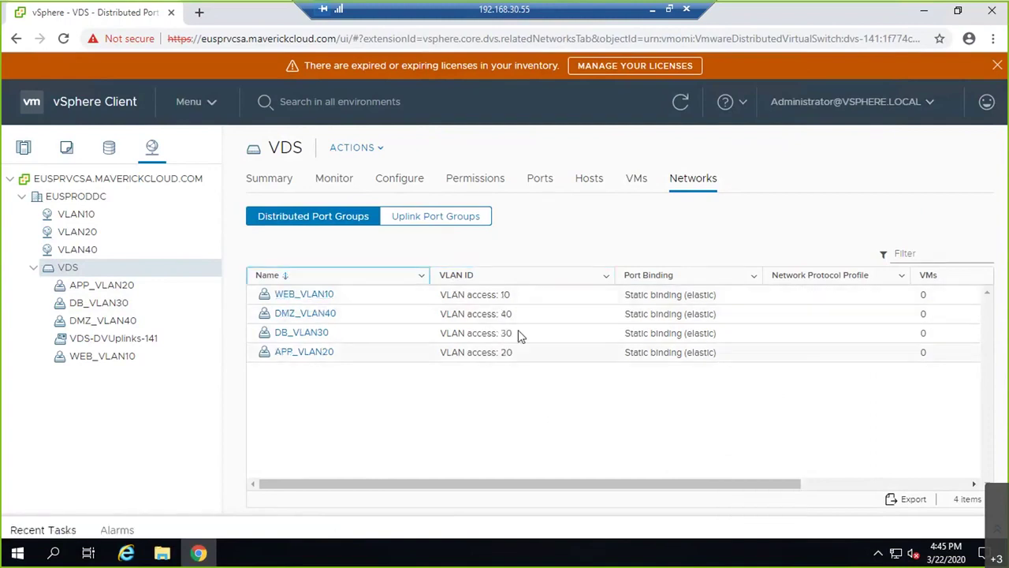
{"action": "left_click", "coordinate": [537, 179]}
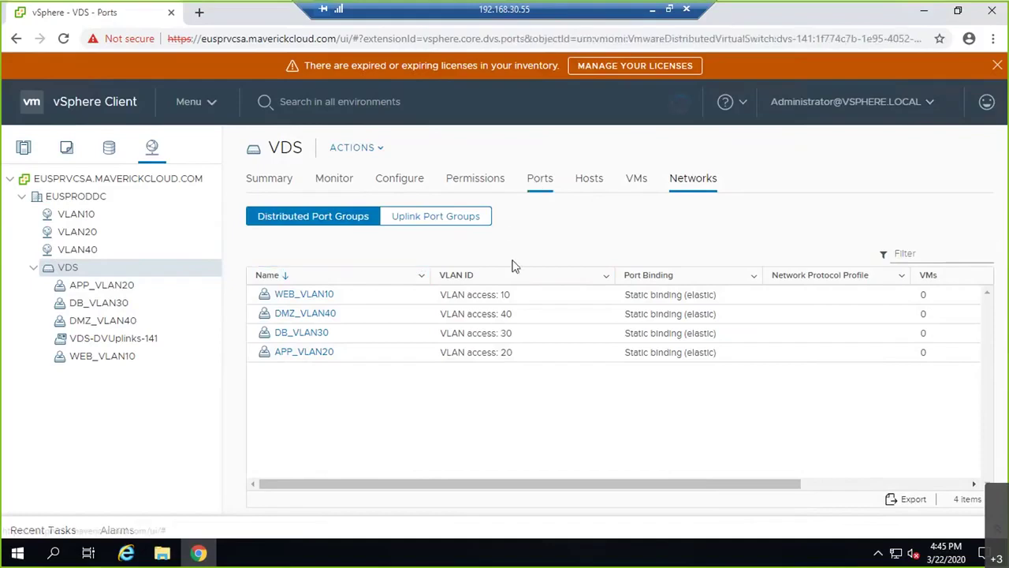
{"action": "scroll", "coordinate": [541, 272], "scroll_direction": "down", "scroll_amount": 7}
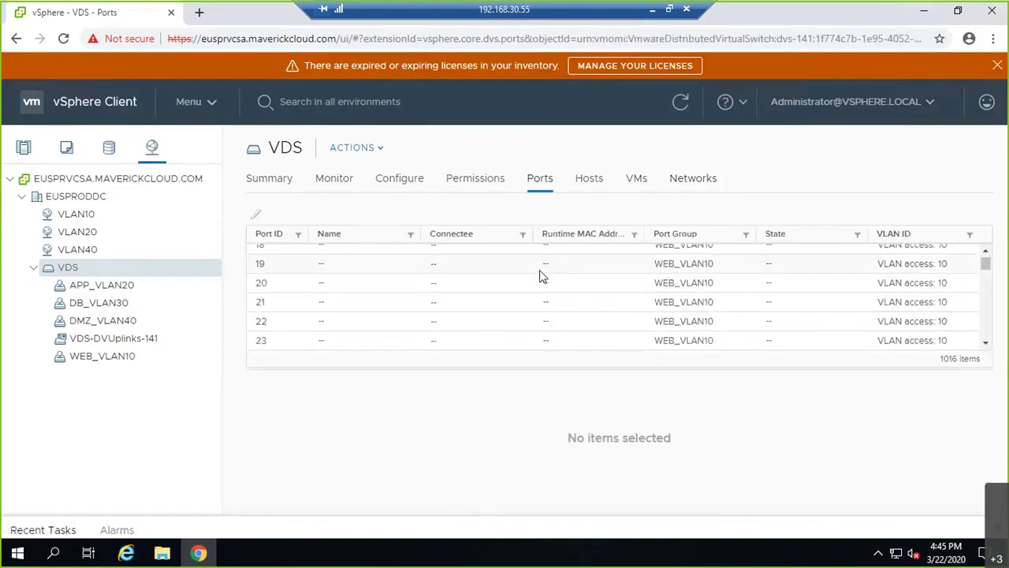
{"action": "left_click_drag", "start_coordinate": [985, 268], "coordinate": [995, 360]}
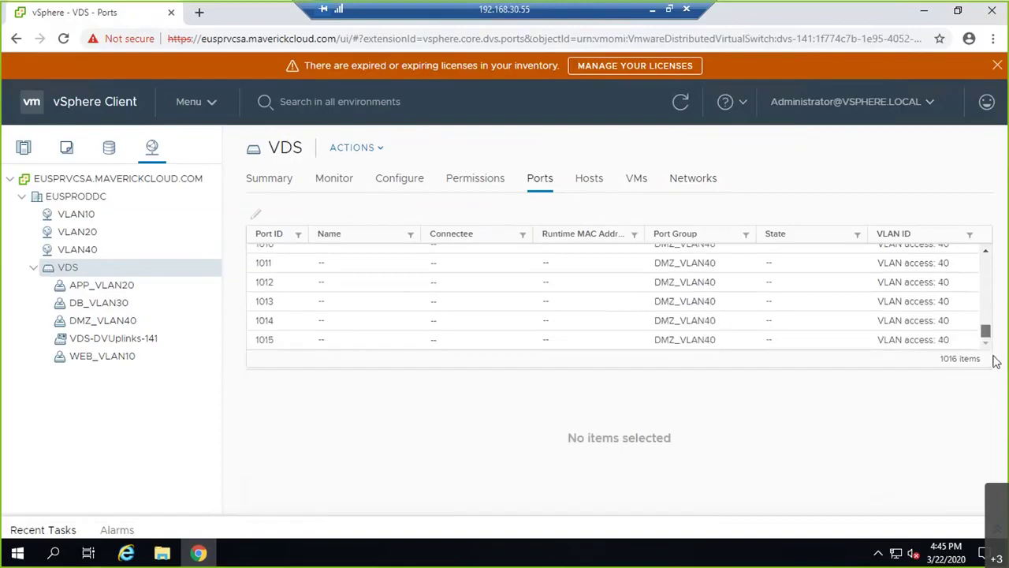
{"action": "left_click", "coordinate": [262, 345]}
{"action": "left_click_drag", "start_coordinate": [988, 339], "coordinate": [999, 233]}
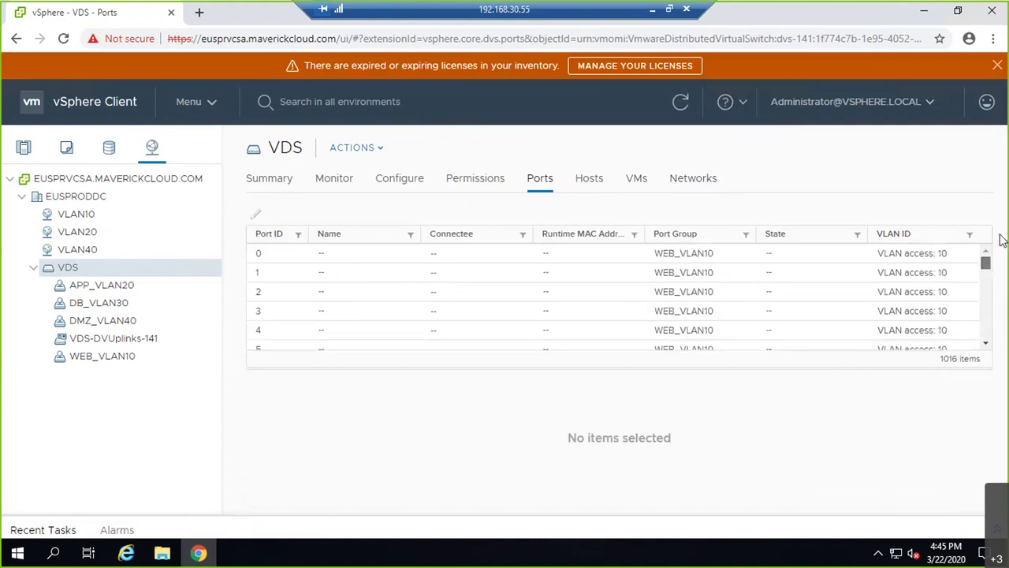
- Review the VDS switch's permissions, configured properties, monitored issues and summary
{"action": "left_click", "coordinate": [493, 183]}
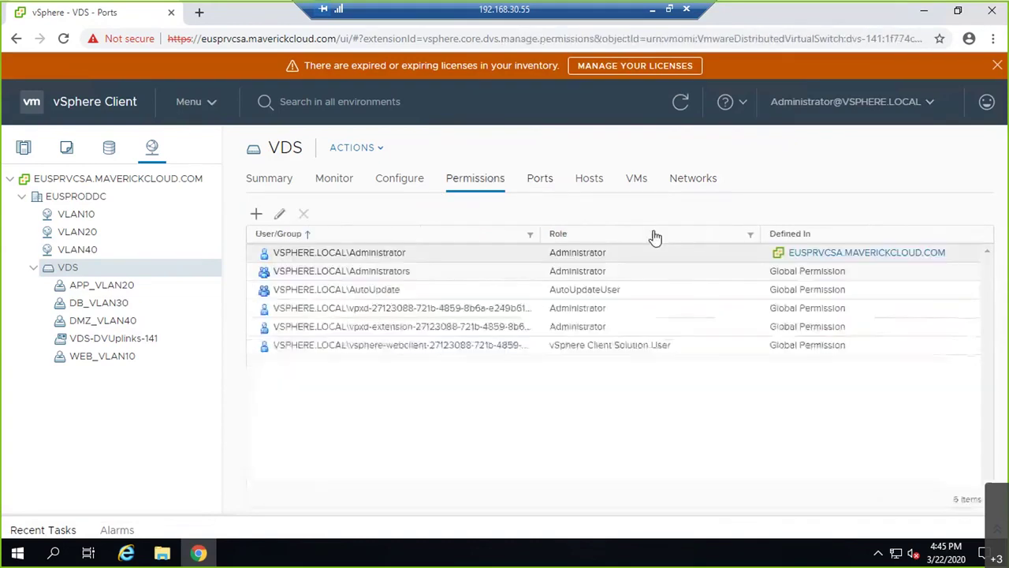
{"action": "left_click", "coordinate": [392, 187]}
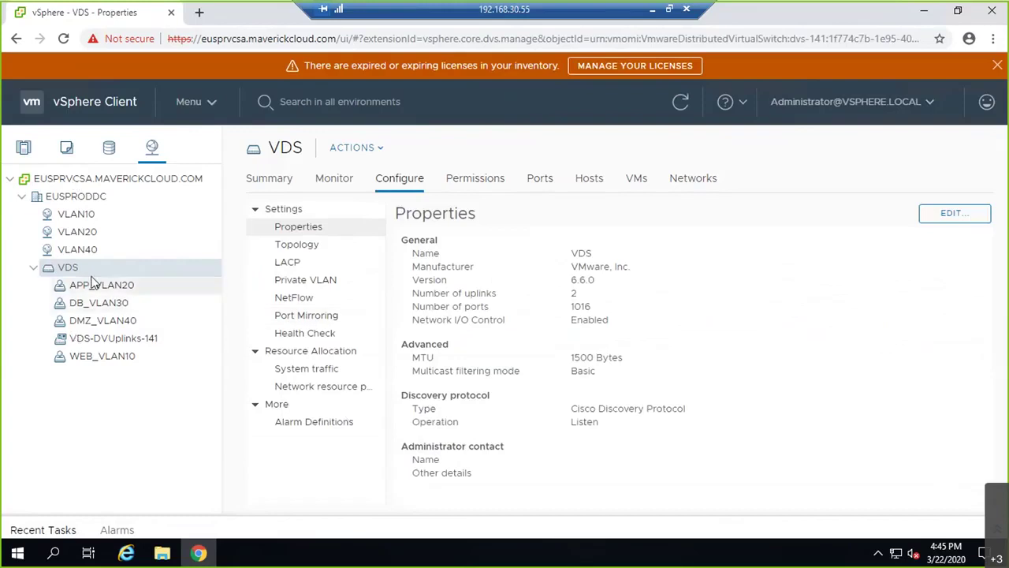
{"action": "left_click", "coordinate": [334, 178]}
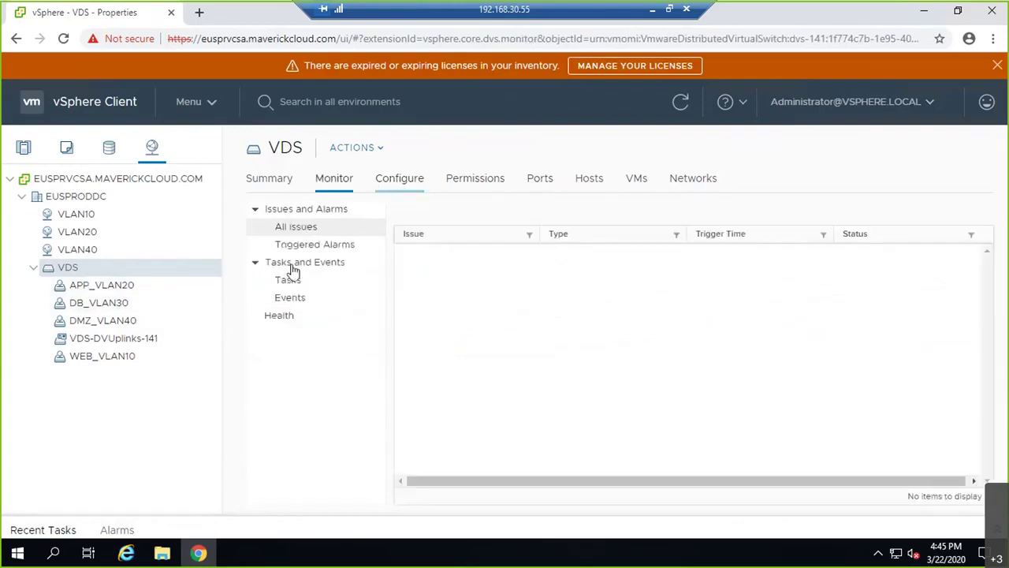
{"action": "left_click", "coordinate": [283, 182]}
{"action": "scroll", "coordinate": [793, 402], "scroll_direction": "down", "scroll_amount": 2}
{"action": "scroll", "coordinate": [356, 401], "scroll_direction": "up", "scroll_amount": 2}
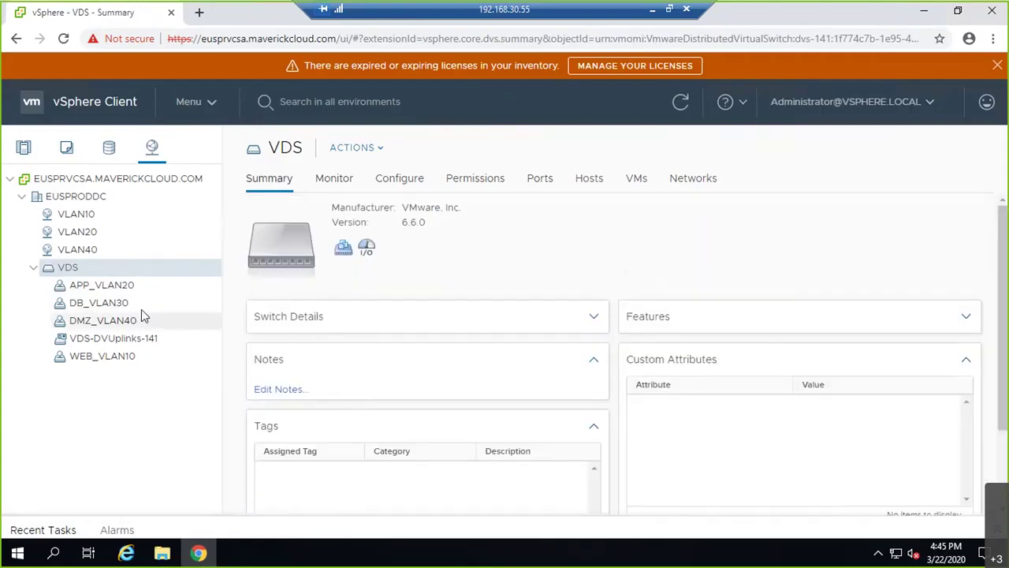
- Start adding hosts to the VDS switch and select euspresxi01 as the new host
{"action": "right_click", "coordinate": [56, 269]}
{"action": "mouse_move", "coordinate": [78, 285]}
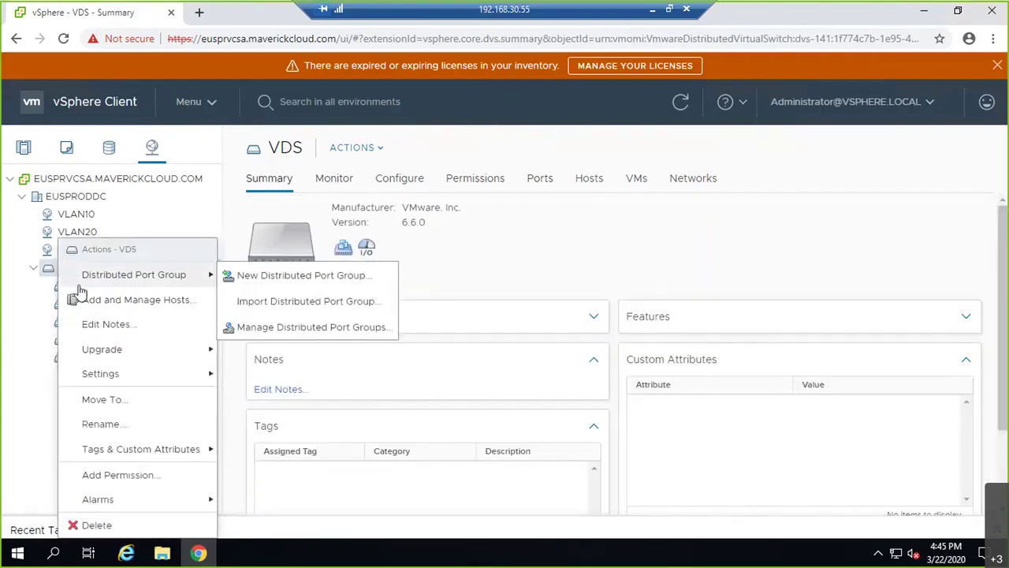
{"action": "left_click", "coordinate": [112, 307]}
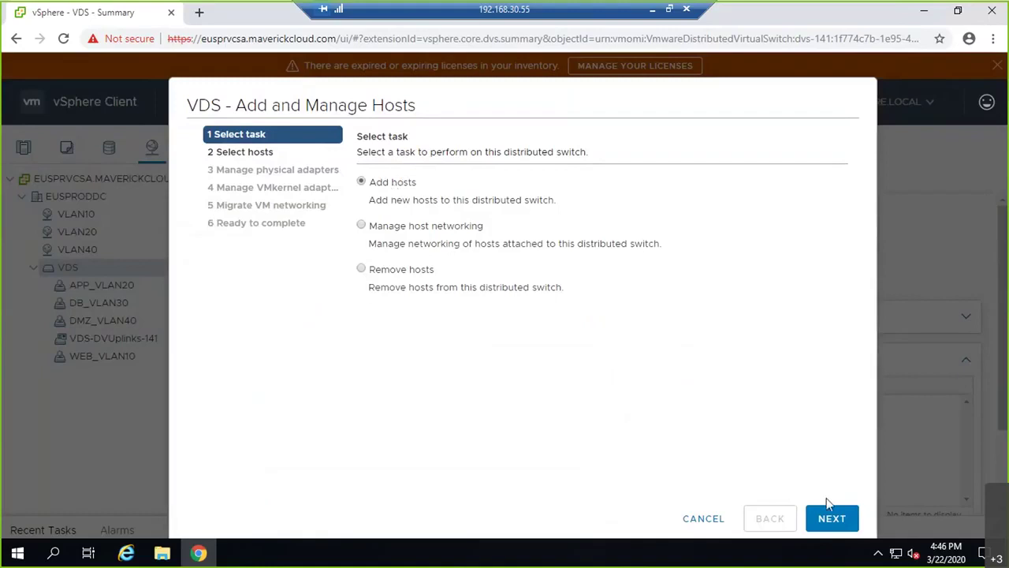
{"action": "left_click", "coordinate": [831, 518]}
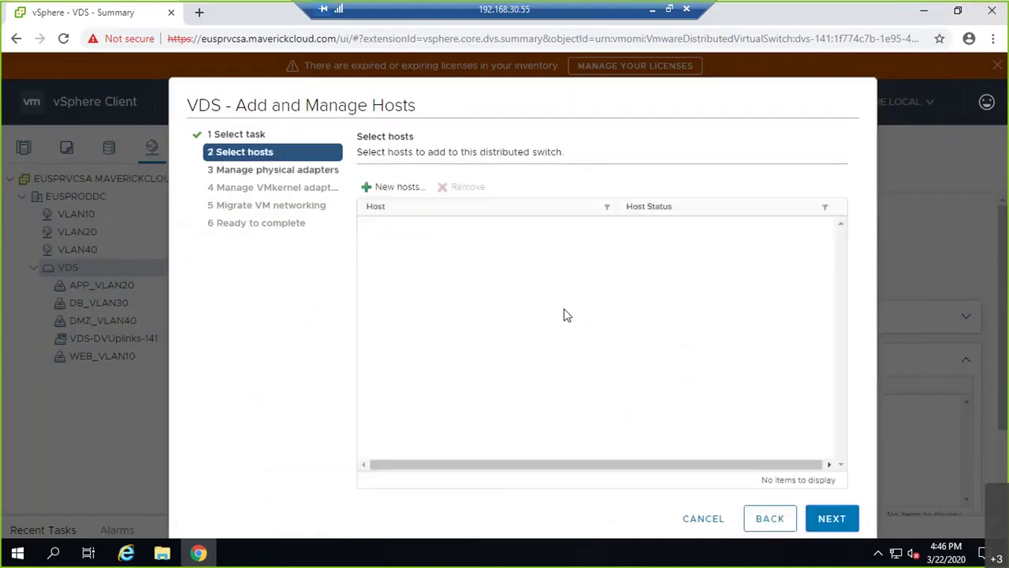
{"action": "left_click", "coordinate": [387, 190]}
{"action": "left_click", "coordinate": [217, 221]}
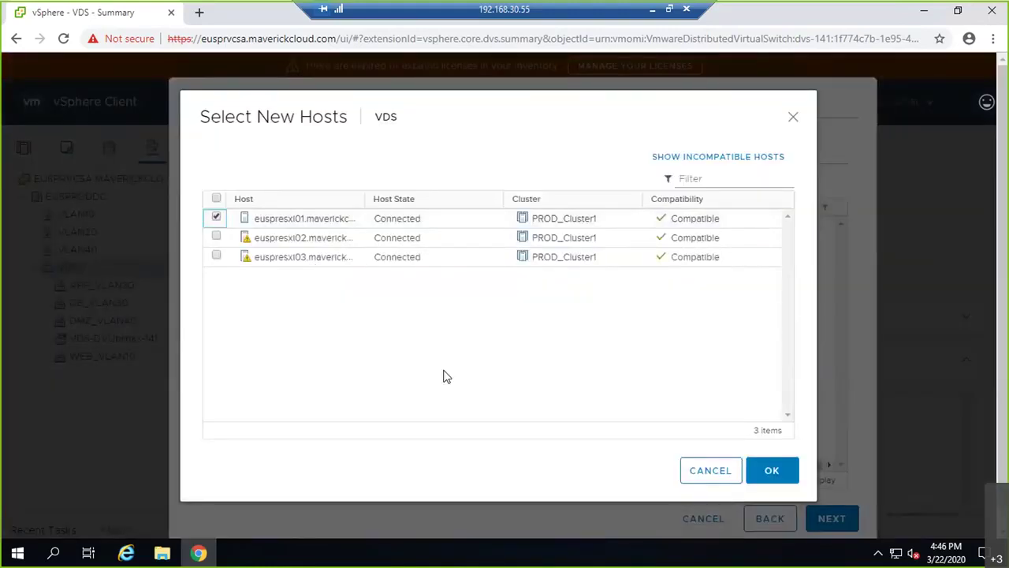
{"action": "left_click", "coordinate": [791, 483]}
{"action": "left_click", "coordinate": [812, 526]}
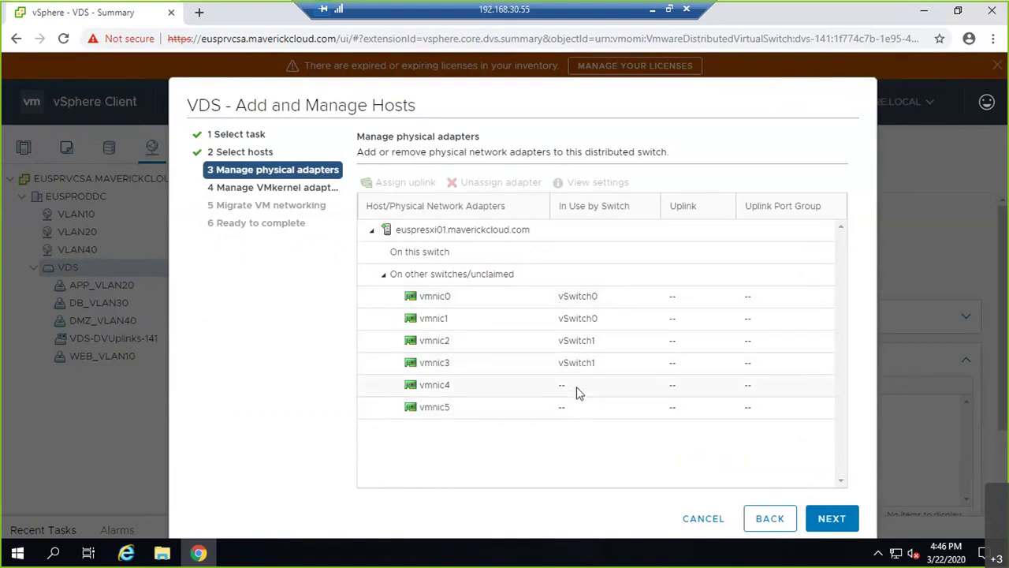
- Assign euspresxi01's unclaimed adapters to the switch: vmnic4 to Uplink 1 and vmnic5 to Uplink 2
{"action": "left_click", "coordinate": [440, 388]}
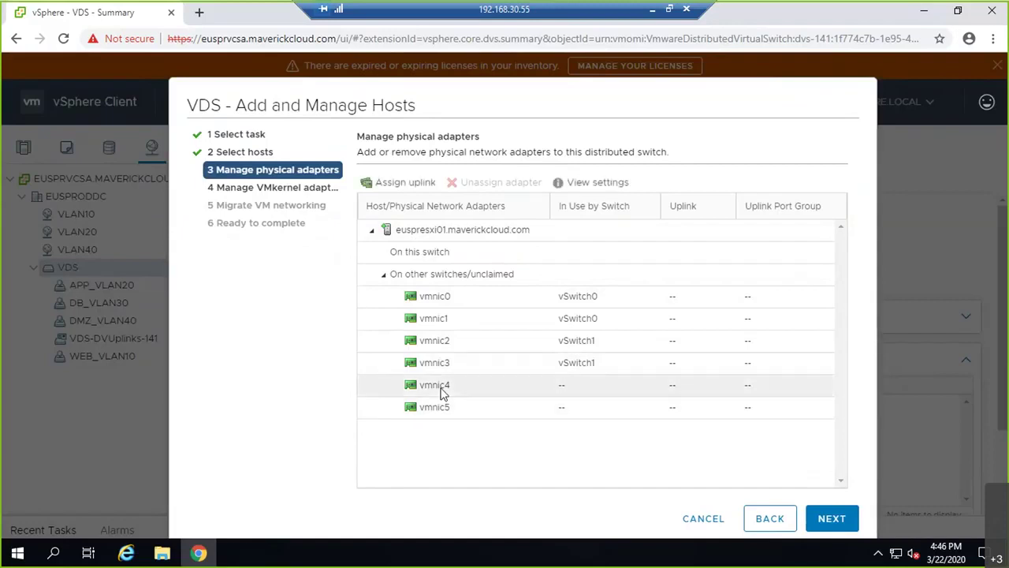
{"action": "left_click", "coordinate": [411, 189]}
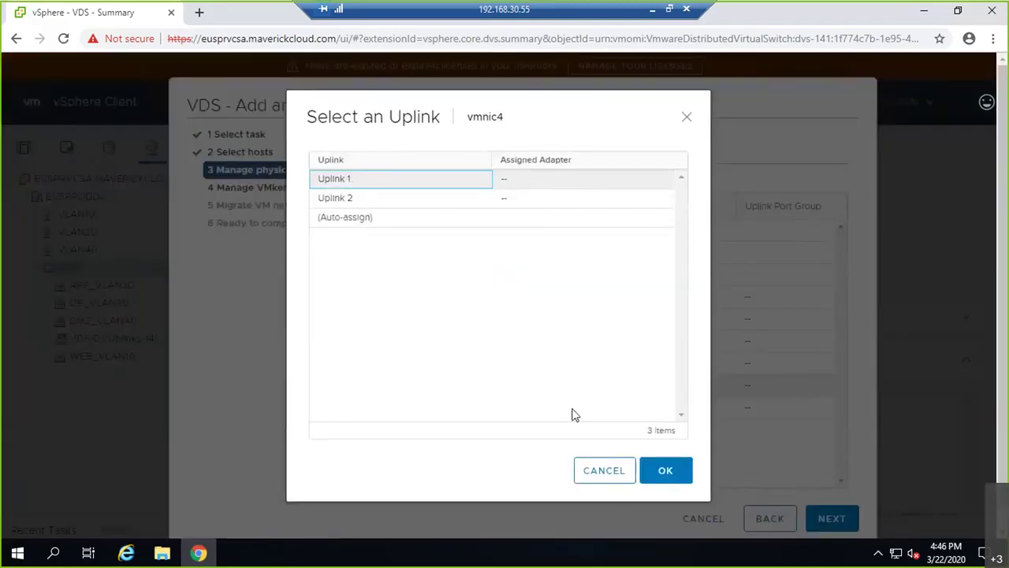
{"action": "left_click", "coordinate": [662, 471]}
{"action": "left_click", "coordinate": [457, 418]}
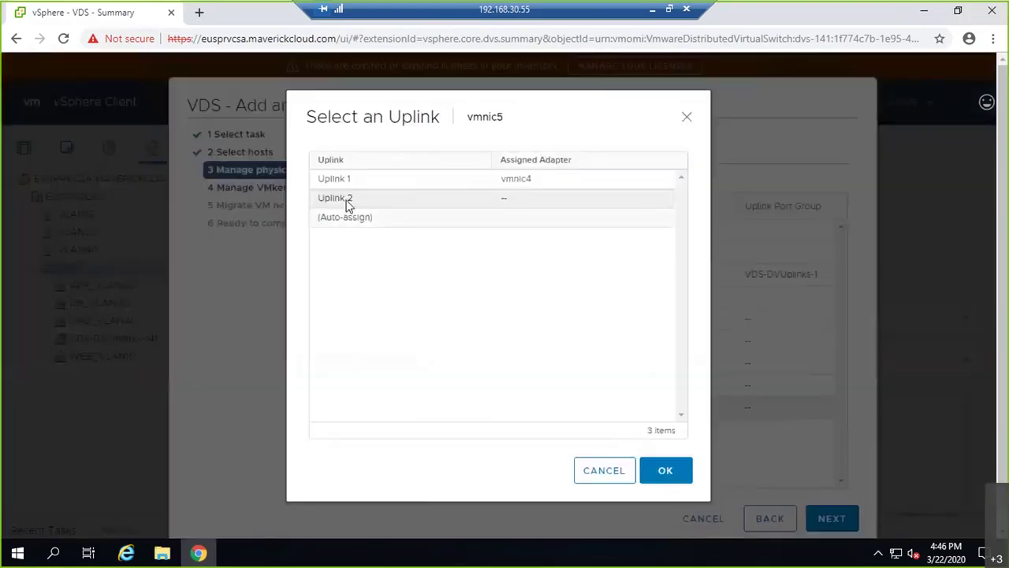
{"action": "left_click", "coordinate": [347, 202]}
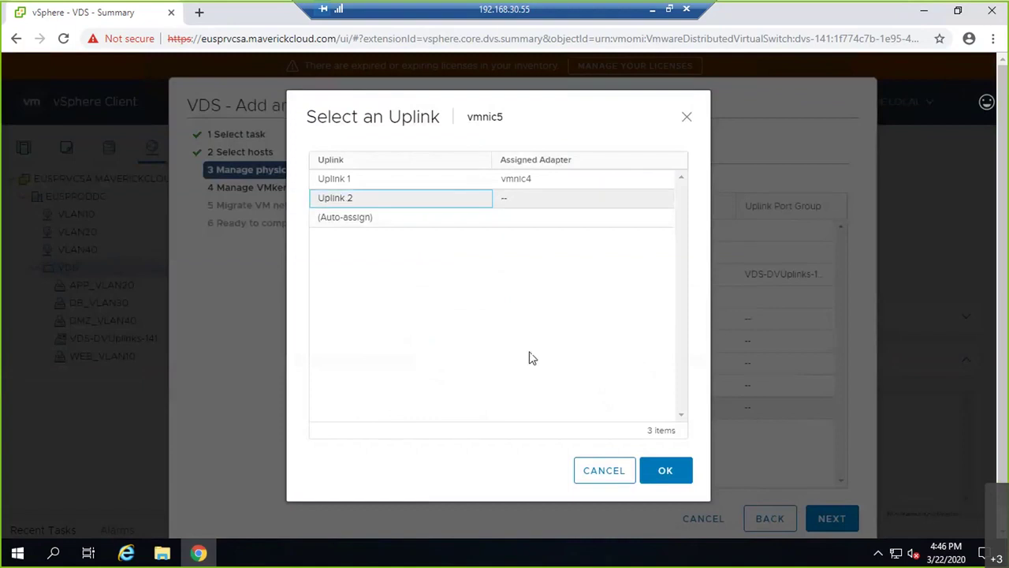
{"action": "left_click", "coordinate": [655, 468]}
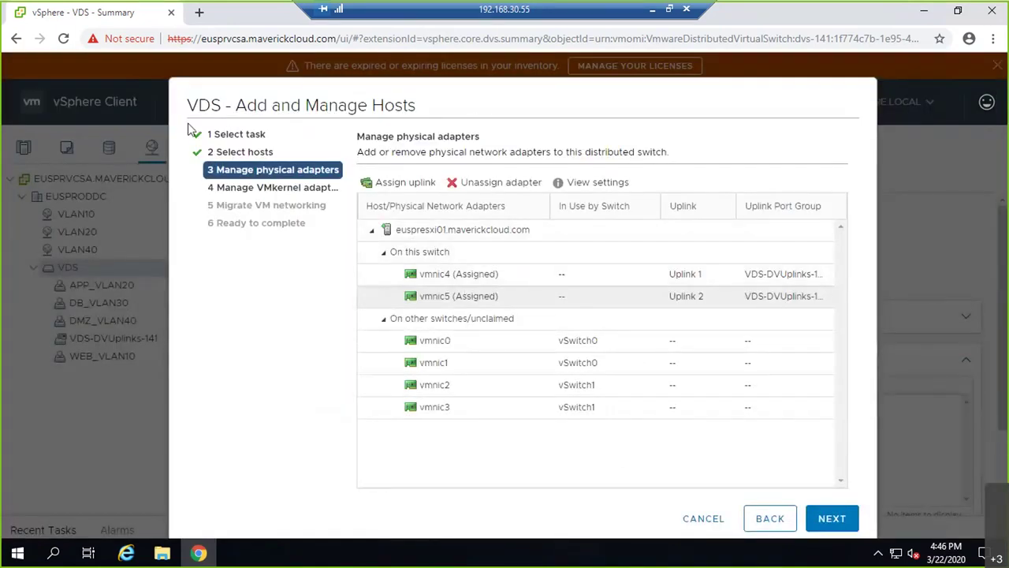
{"action": "left_click_drag", "start_coordinate": [189, 99], "coordinate": [211, 87]}
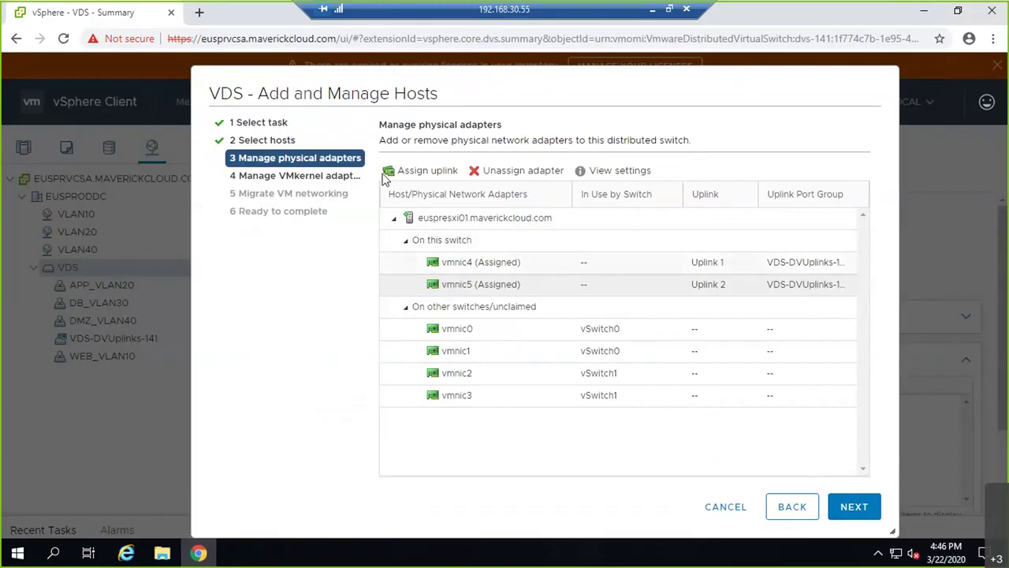
- Leave the VMkernel adapter and VM networking unmigrated, review the summary and finish adding the host to VDS
{"action": "left_click", "coordinate": [840, 514]}
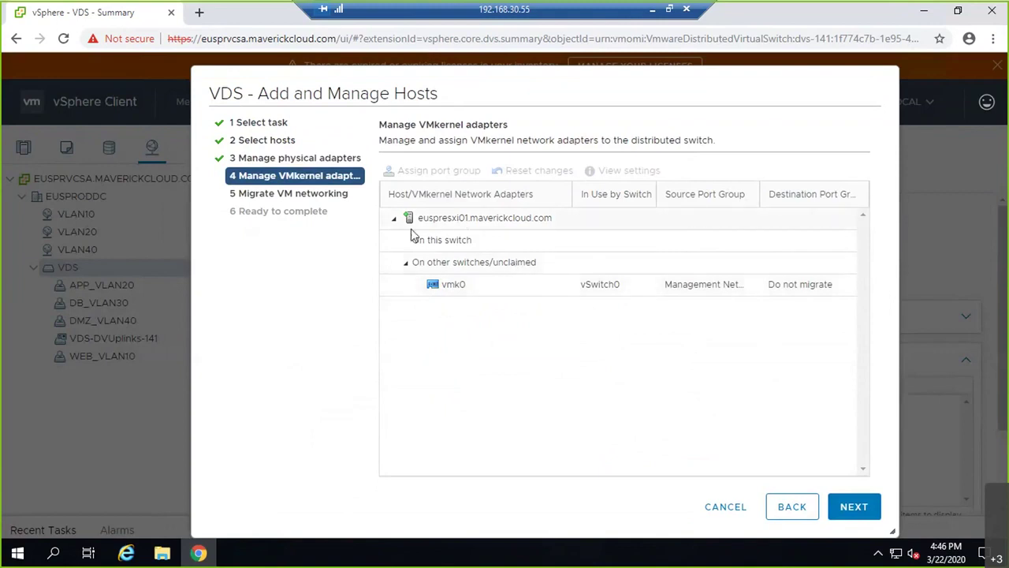
{"action": "left_click", "coordinate": [484, 221]}
{"action": "left_click", "coordinate": [854, 506]}
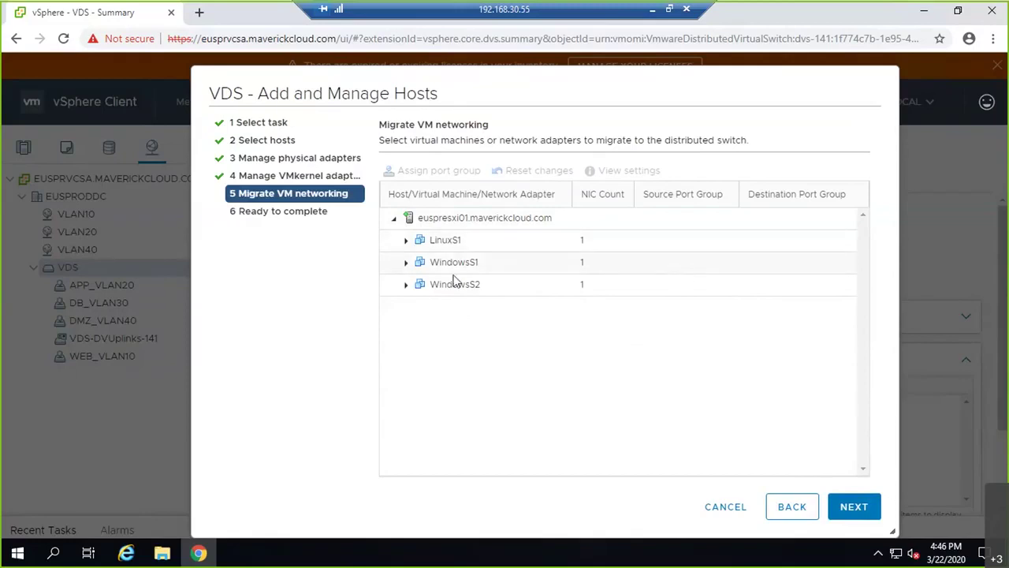
{"action": "left_click", "coordinate": [856, 510]}
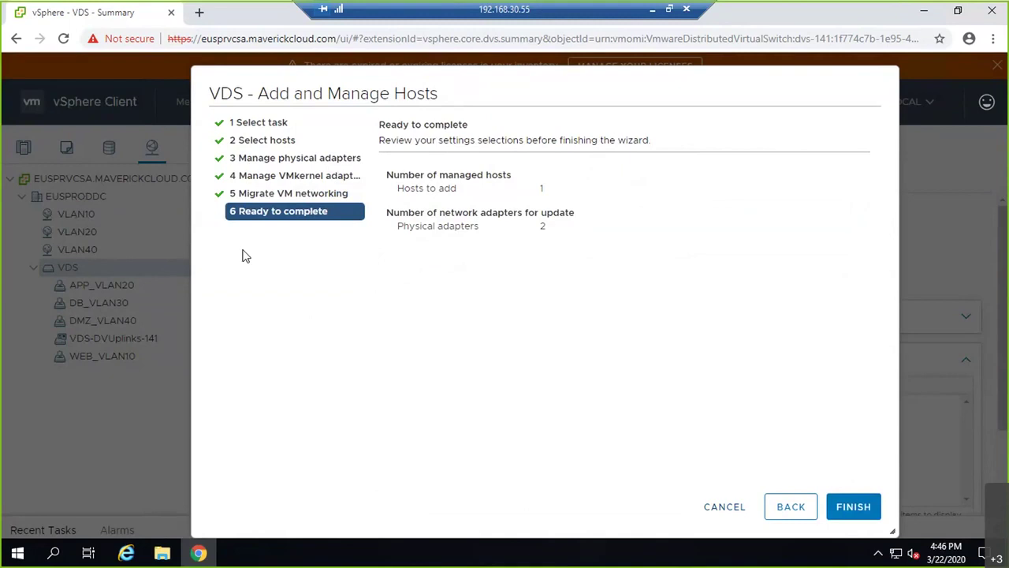
{"action": "left_click_drag", "start_coordinate": [420, 188], "coordinate": [557, 192]}
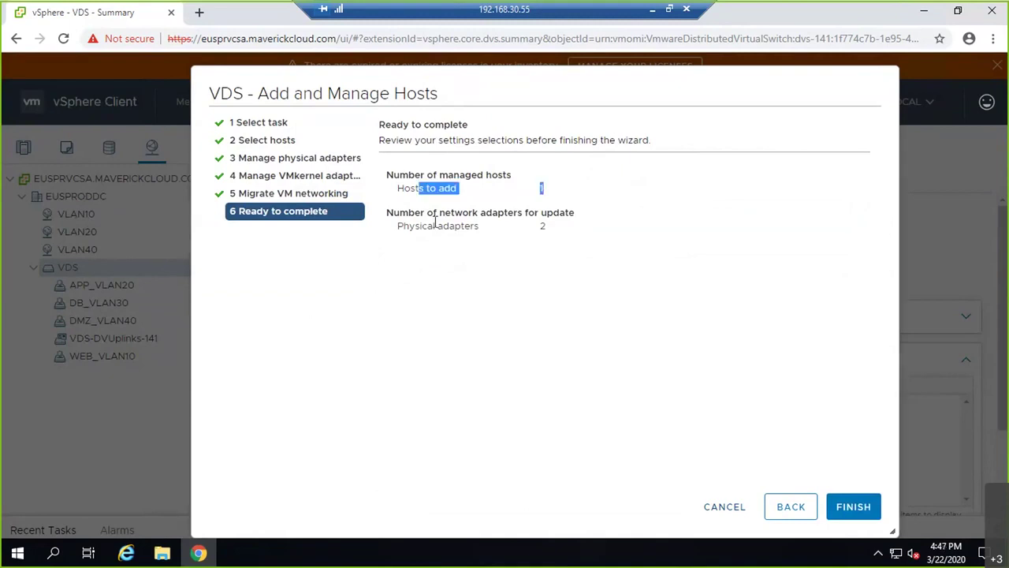
{"action": "left_click_drag", "start_coordinate": [434, 226], "coordinate": [570, 232]}
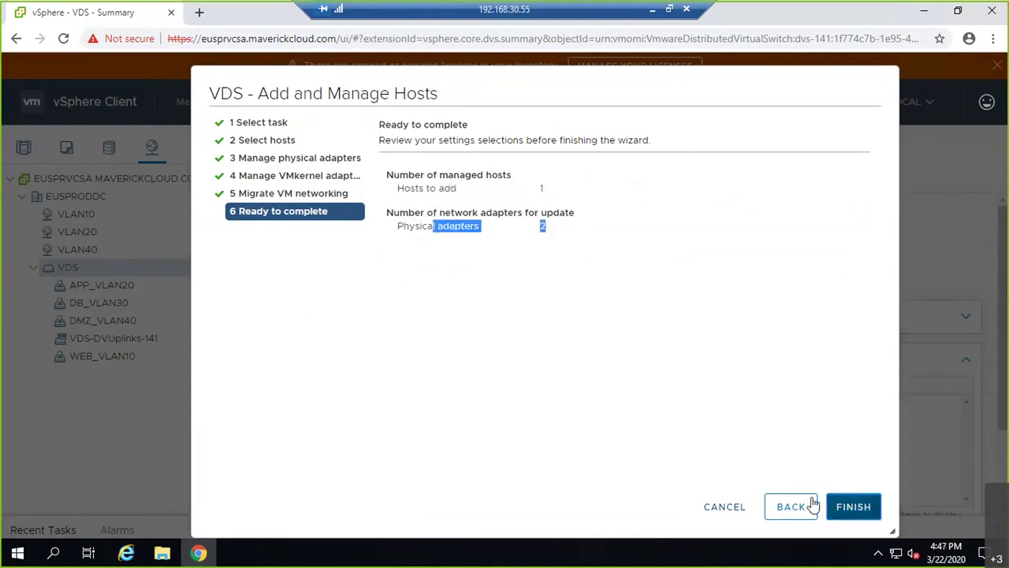
{"action": "left_click", "coordinate": [854, 506]}
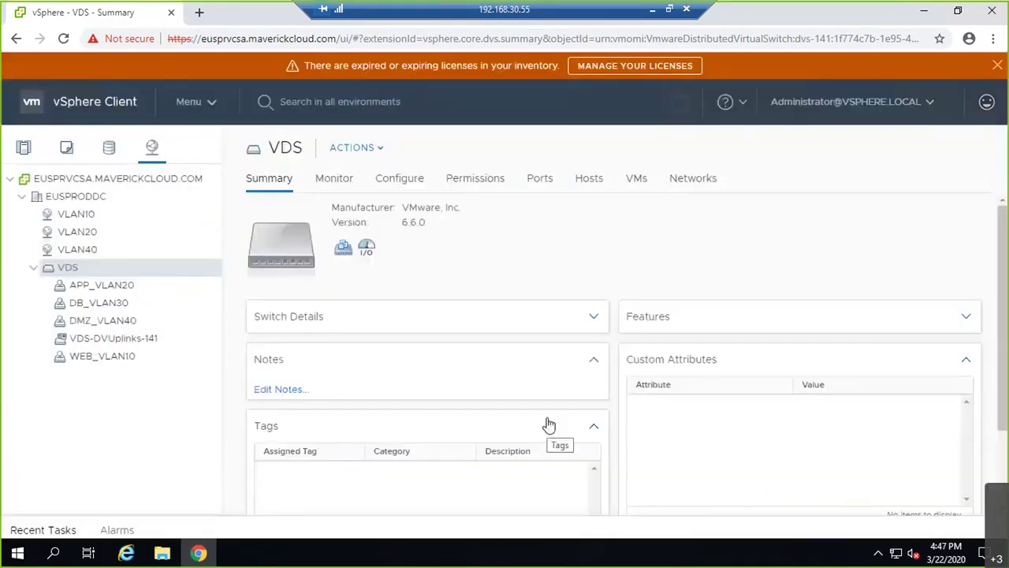
- Check the recent tasks and the hosts and virtual machines attached to the VDS switch
{"action": "left_click", "coordinate": [50, 529]}
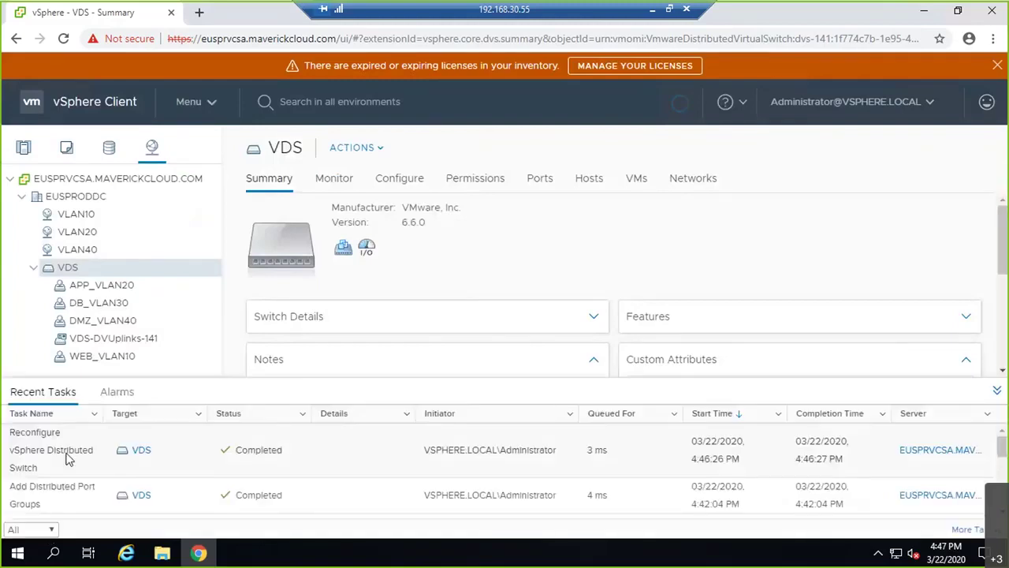
{"action": "left_click", "coordinate": [997, 391]}
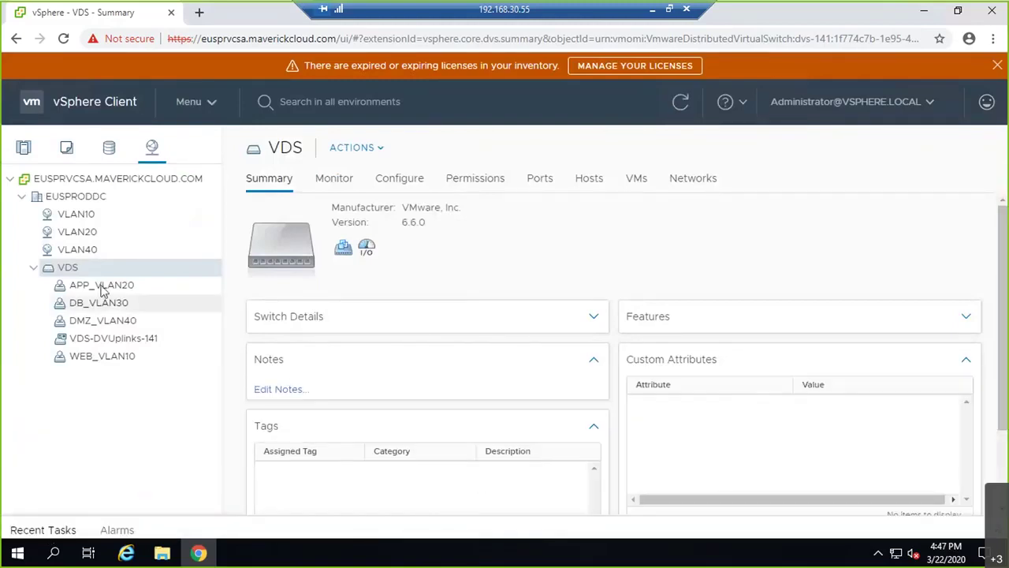
{"action": "left_click", "coordinate": [589, 180]}
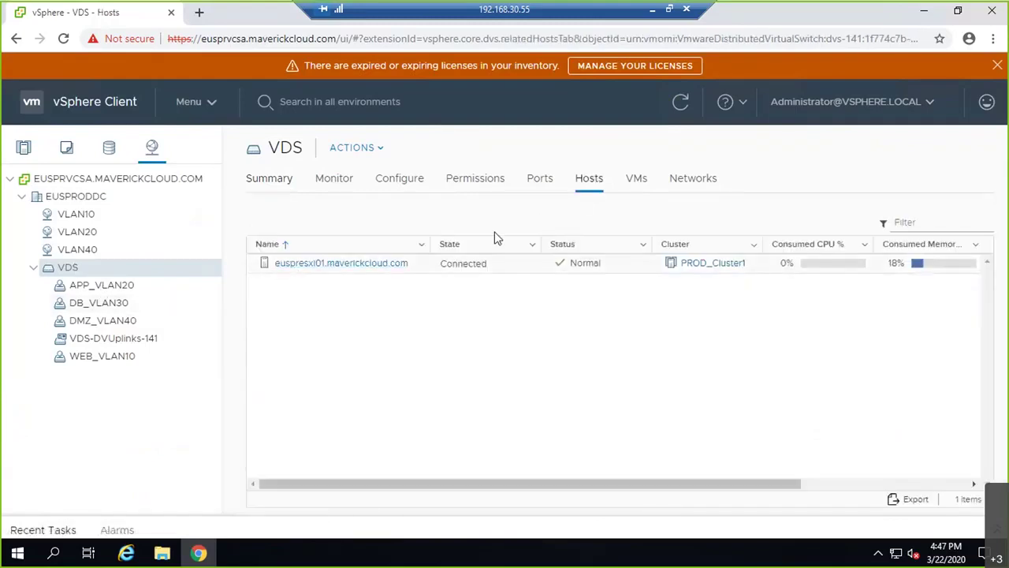
{"action": "left_click", "coordinate": [640, 183]}
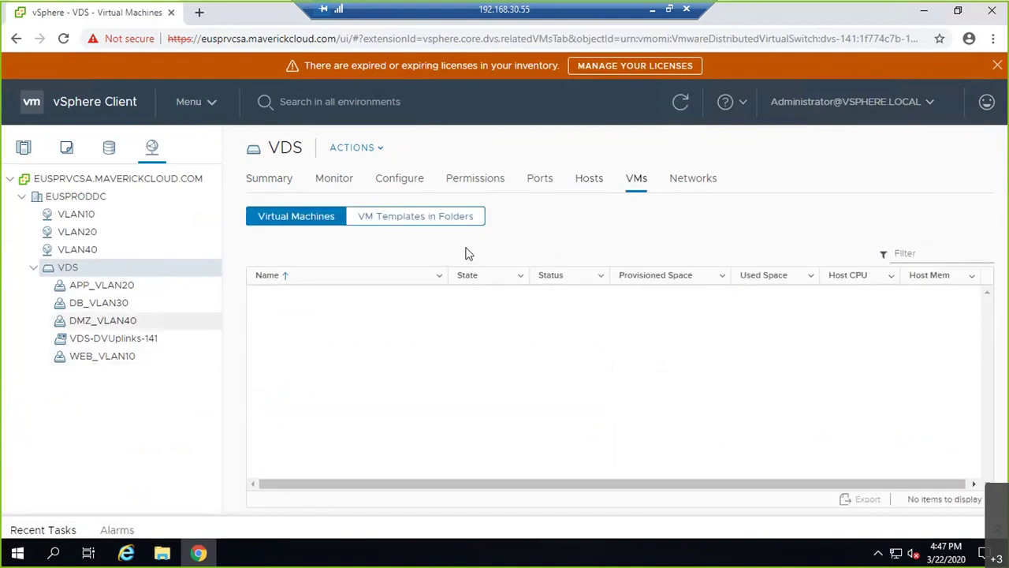
{"action": "left_click", "coordinate": [589, 179]}
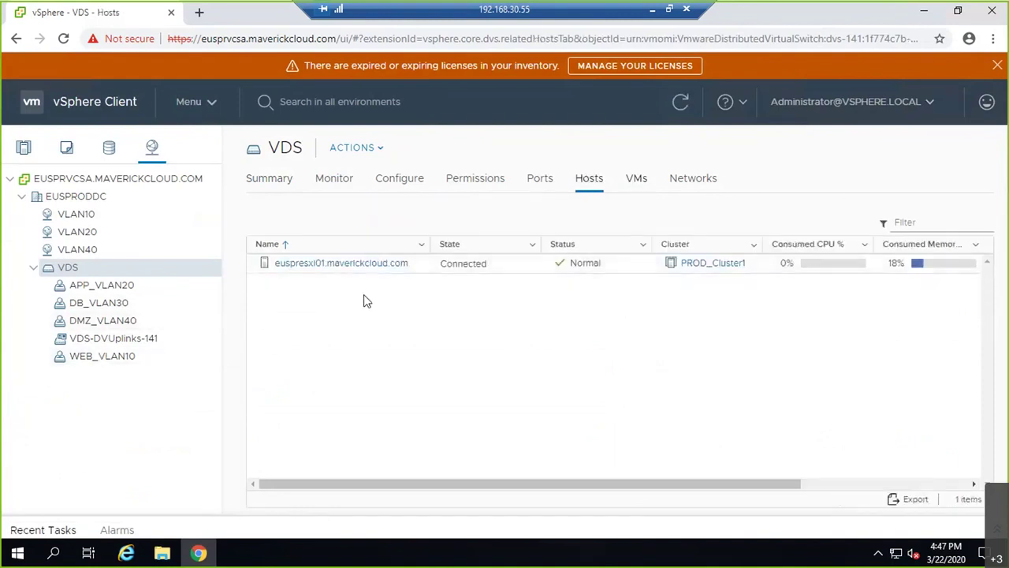
- Open the virtual switches of host euspresxi01 in the hosts inventory and view the settings of distributed switch VDS
{"action": "left_click", "coordinate": [24, 147]}
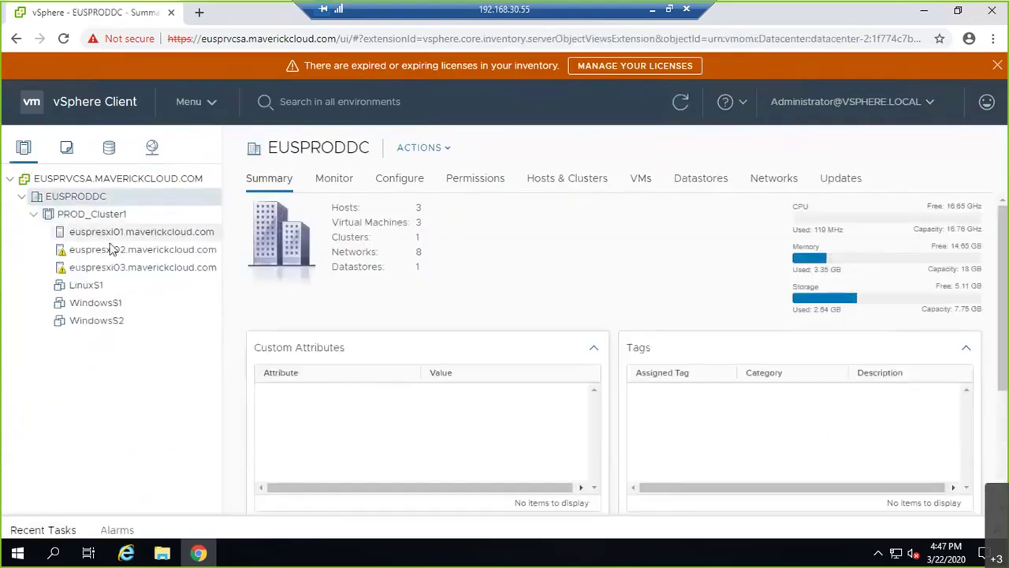
{"action": "left_click", "coordinate": [120, 233]}
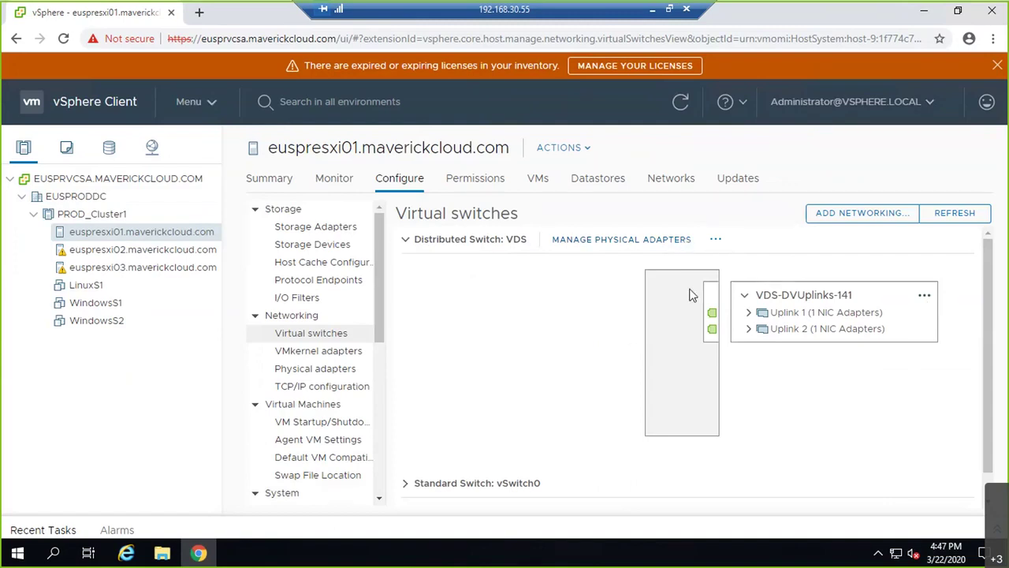
{"action": "left_click", "coordinate": [718, 241]}
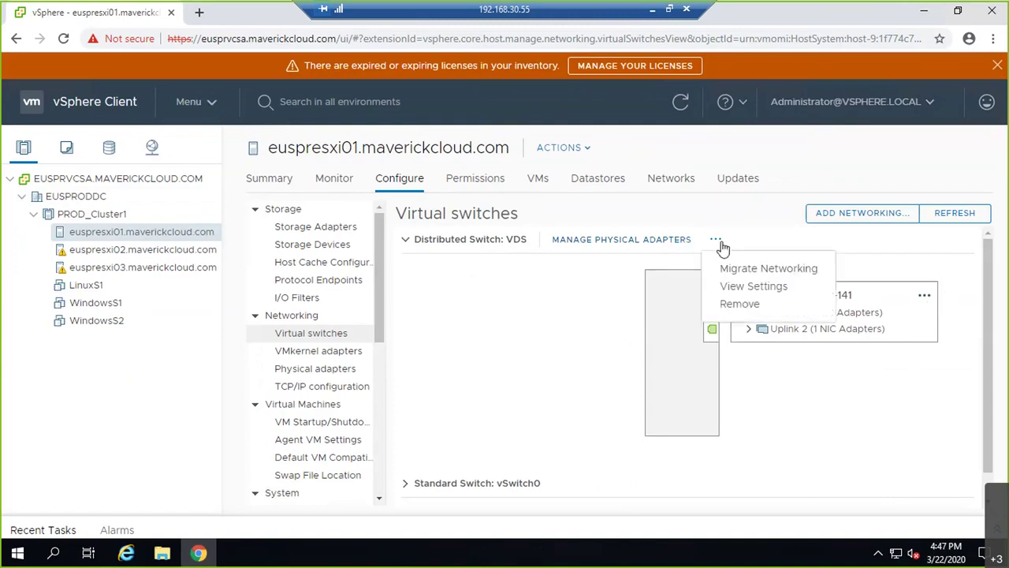
{"action": "left_click", "coordinate": [737, 293]}
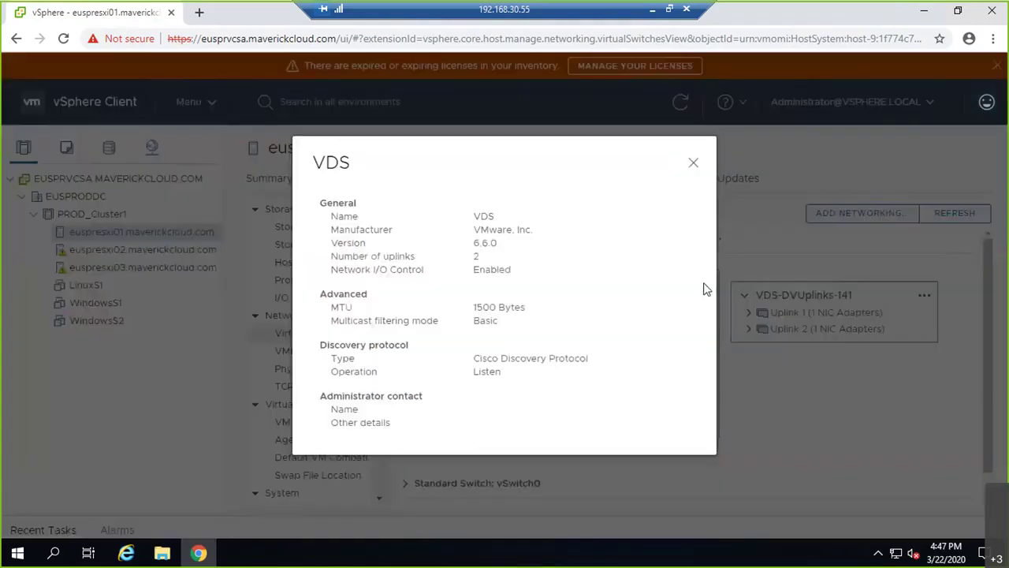
- Close the VDS settings, review the settings of uplink group VDS-DVUplinks-141 and refresh the virtual switches view
{"action": "left_click", "coordinate": [694, 164]}
{"action": "left_click", "coordinate": [924, 294]}
{"action": "left_click", "coordinate": [948, 318]}
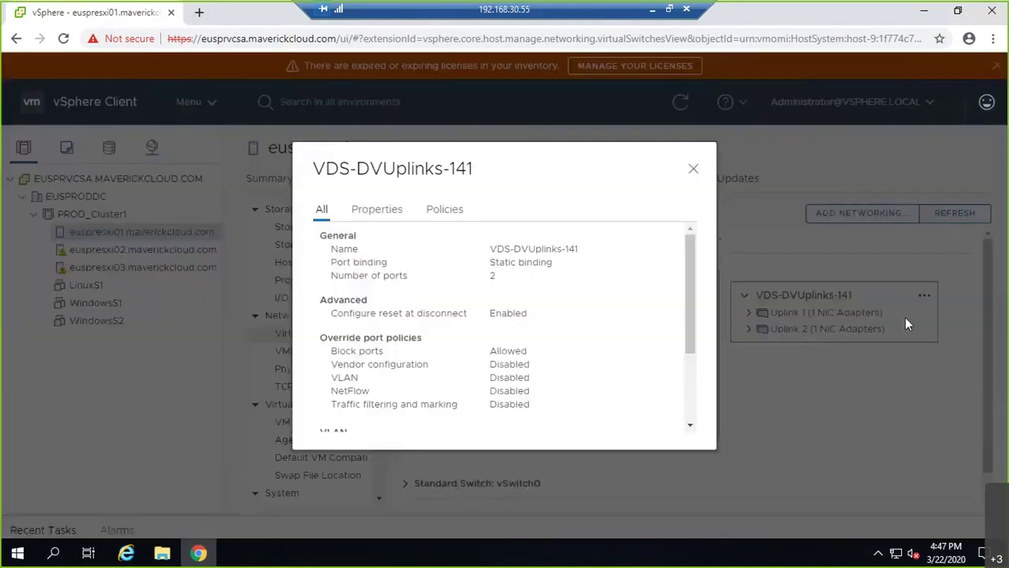
{"action": "scroll", "coordinate": [630, 335], "scroll_direction": "down", "scroll_amount": 5}
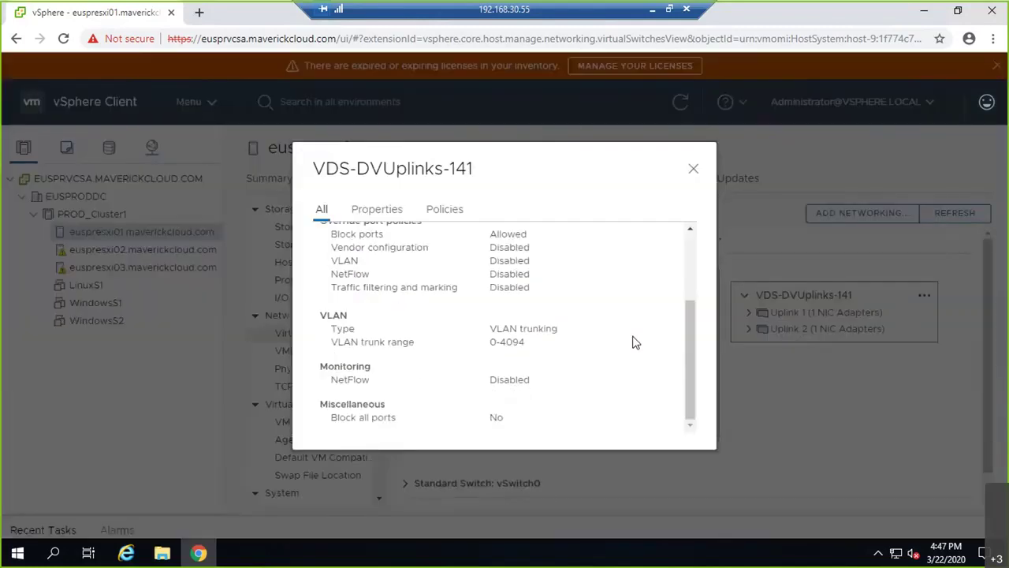
{"action": "left_click", "coordinate": [695, 169]}
{"action": "left_click", "coordinate": [950, 213]}
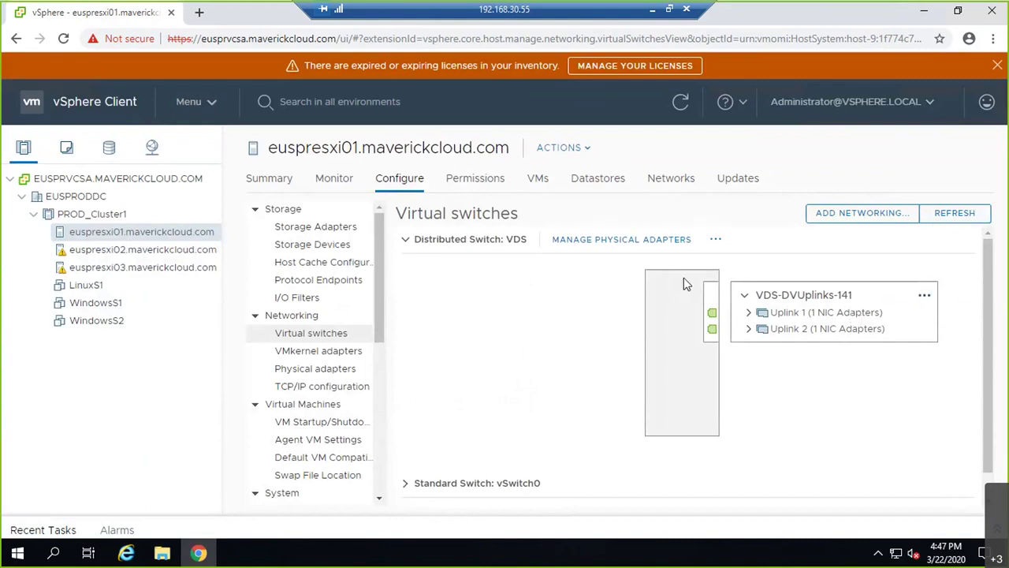
- Expand standard switches vSwitch0 and vSwitch1 to examine their port groups and physical adapters, then collapse both
{"action": "scroll", "coordinate": [697, 347], "scroll_direction": "down", "scroll_amount": 1}
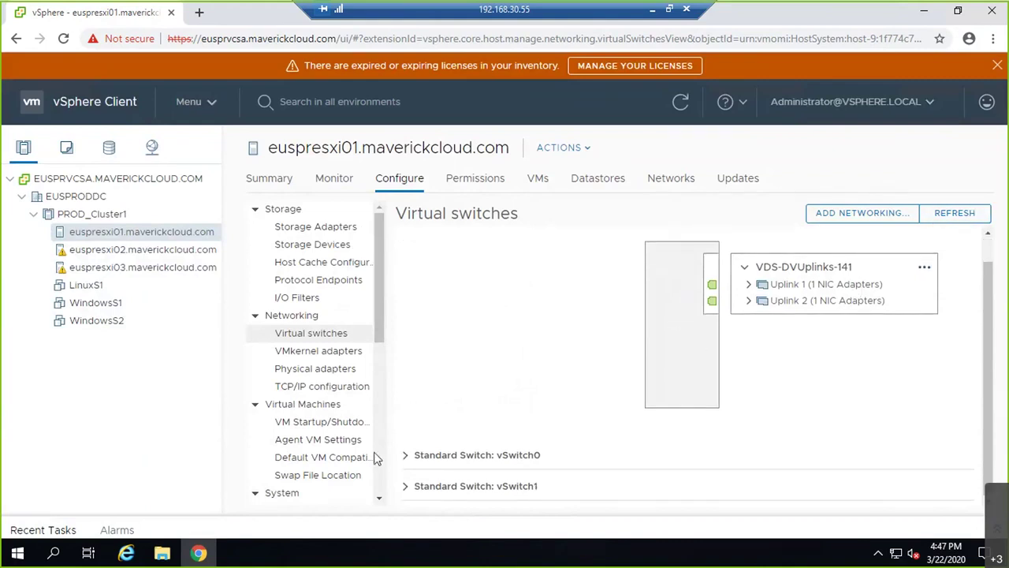
{"action": "left_click", "coordinate": [405, 455]}
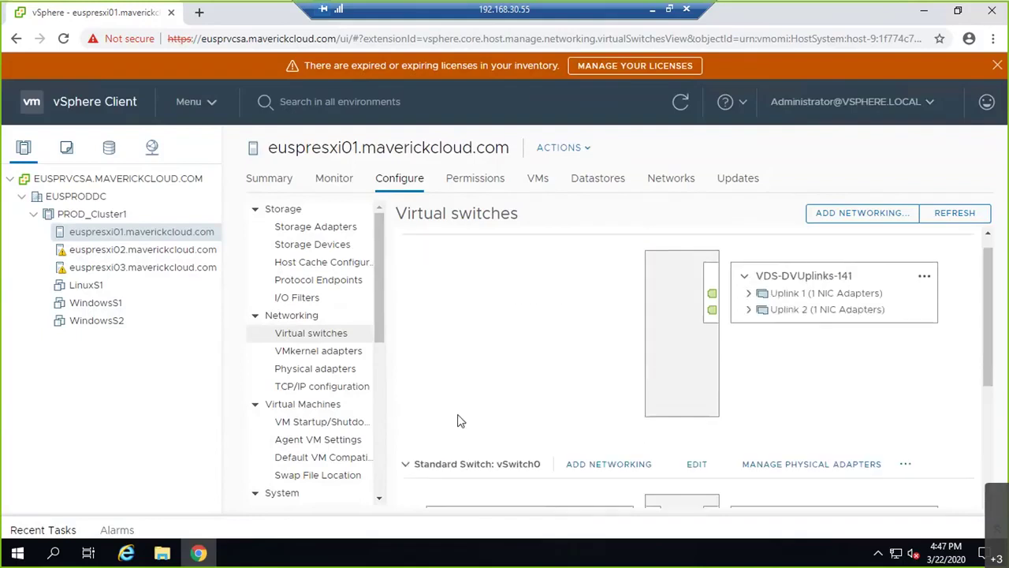
{"action": "left_click", "coordinate": [406, 487]}
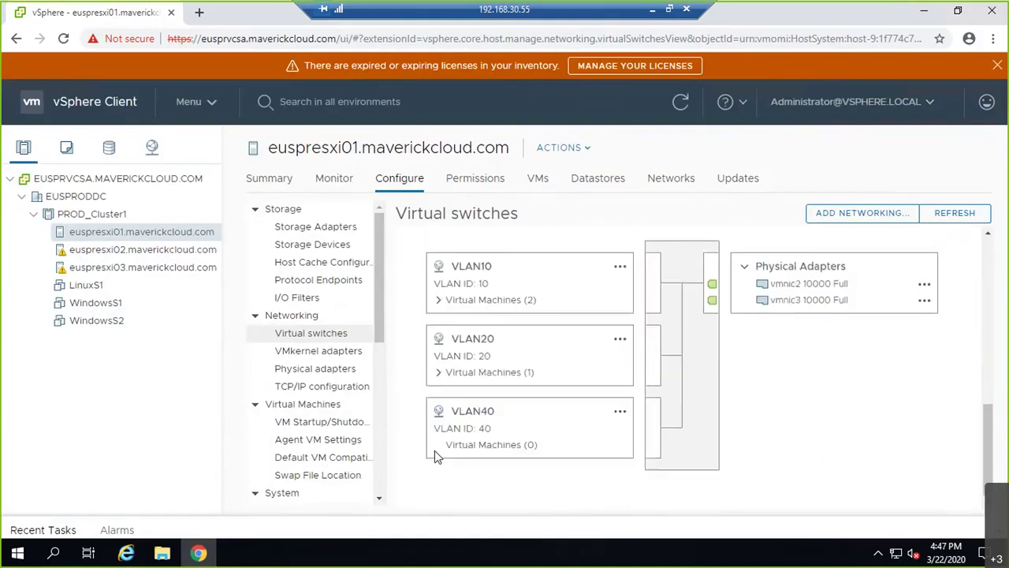
{"action": "scroll", "coordinate": [480, 445], "scroll_direction": "down", "scroll_amount": 3}
{"action": "scroll", "coordinate": [417, 444], "scroll_direction": "up", "scroll_amount": 3}
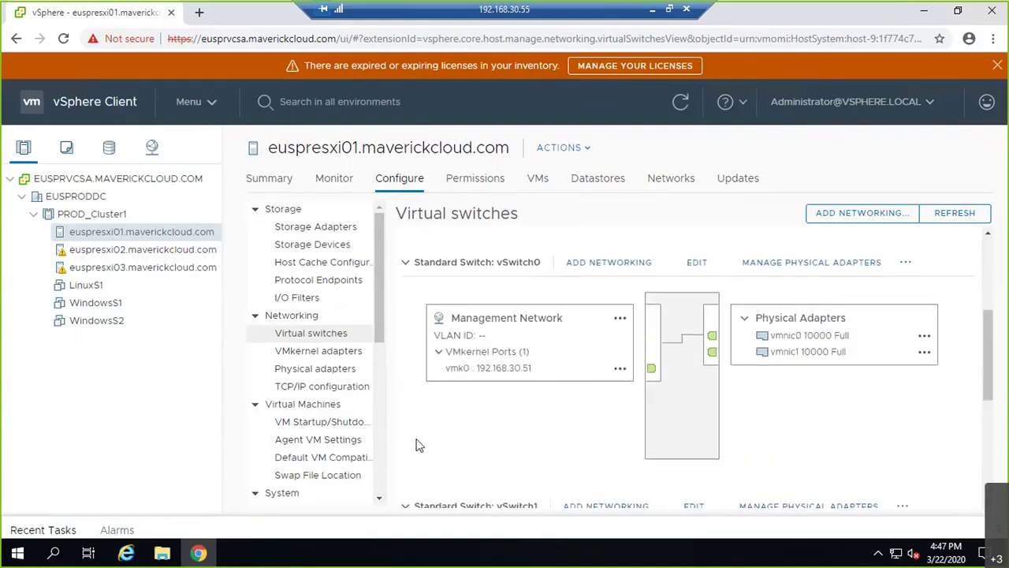
{"action": "scroll", "coordinate": [421, 386], "scroll_direction": "down", "scroll_amount": 2}
{"action": "left_click", "coordinate": [407, 359]}
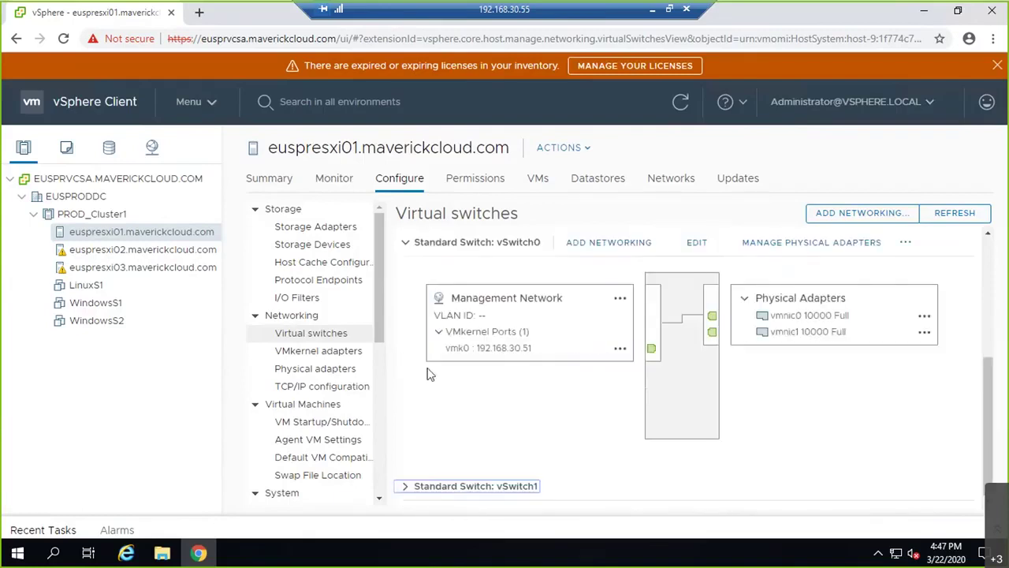
{"action": "left_click", "coordinate": [408, 252]}
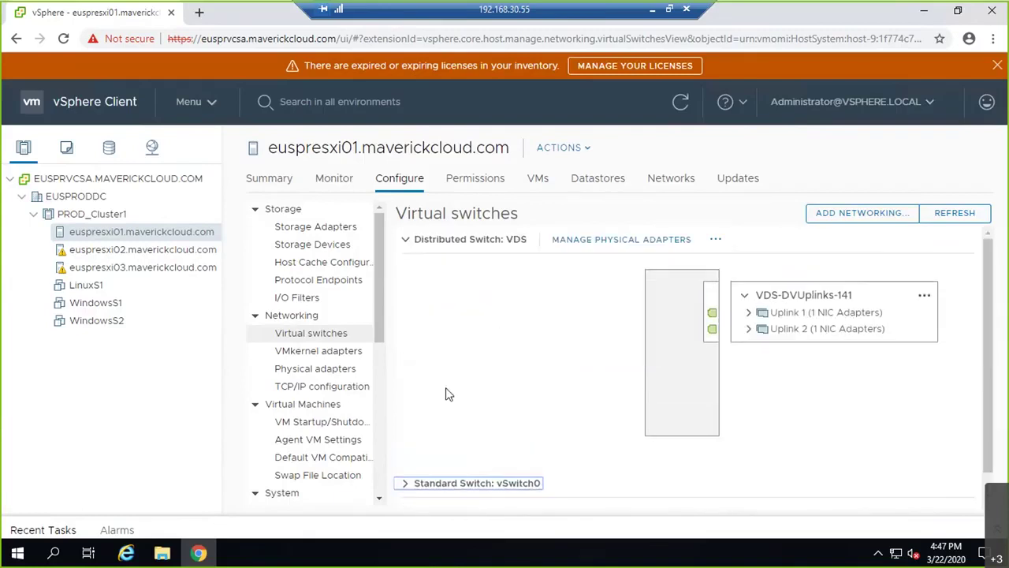
{"action": "left_click", "coordinate": [407, 242]}
{"action": "left_click", "coordinate": [475, 245]}
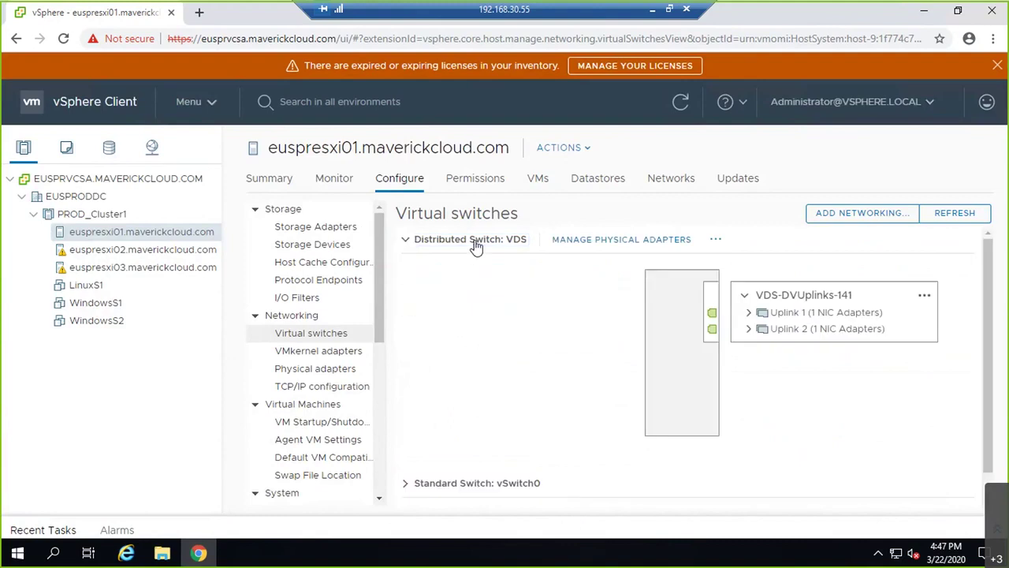
- Inspect the physical network adapters assigned to the VDS uplinks without changing them, and check the switch's further options and uplink group
{"action": "left_click", "coordinate": [669, 248]}
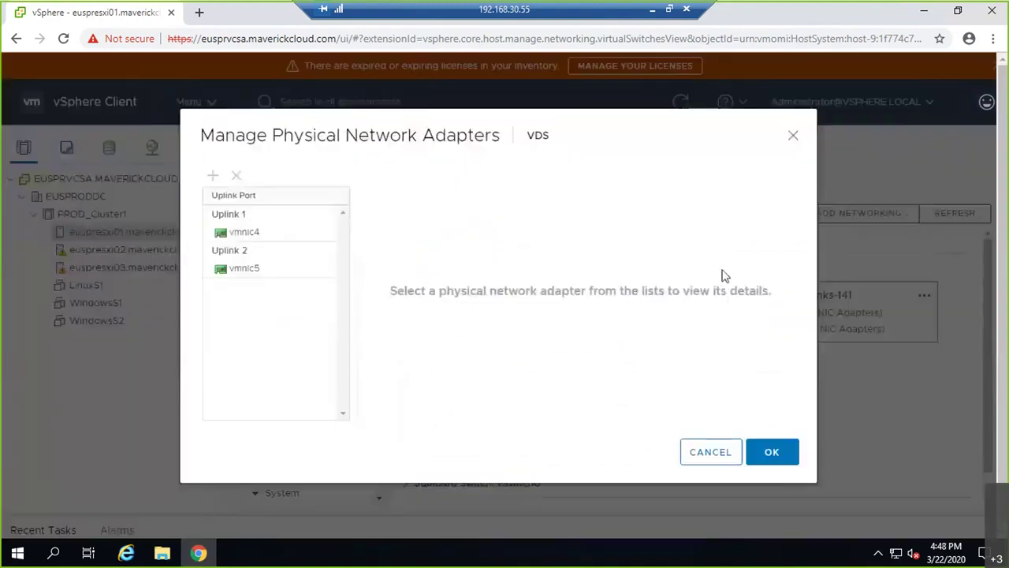
{"action": "left_click", "coordinate": [705, 450]}
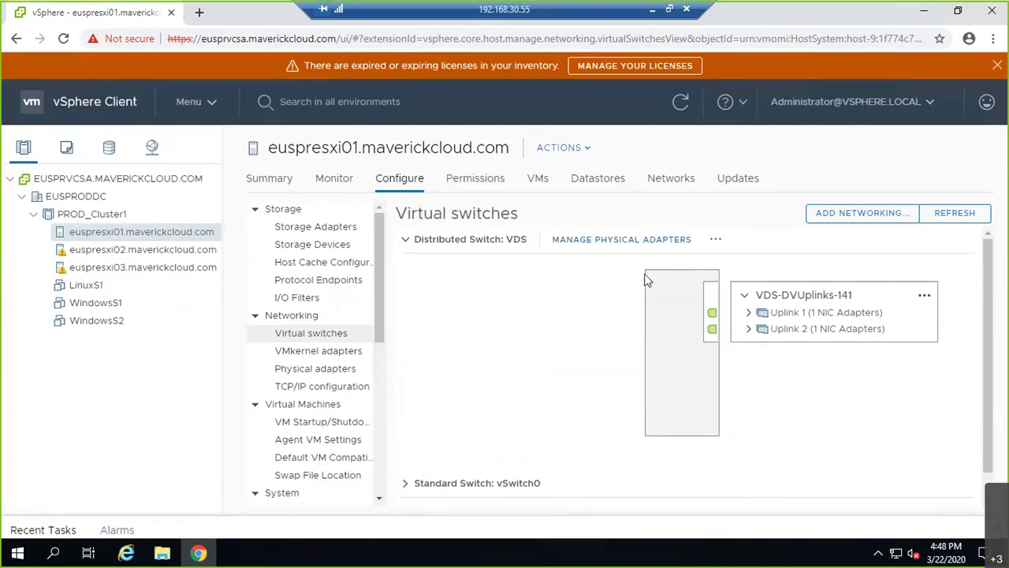
{"action": "left_click", "coordinate": [716, 239]}
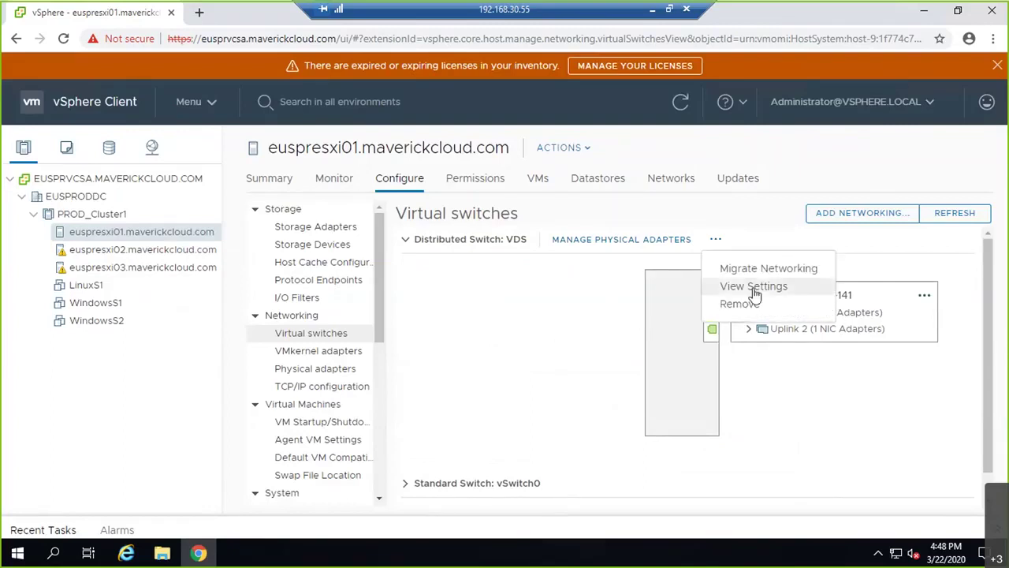
{"action": "right_click", "coordinate": [683, 350]}
{"action": "left_click", "coordinate": [800, 311]}
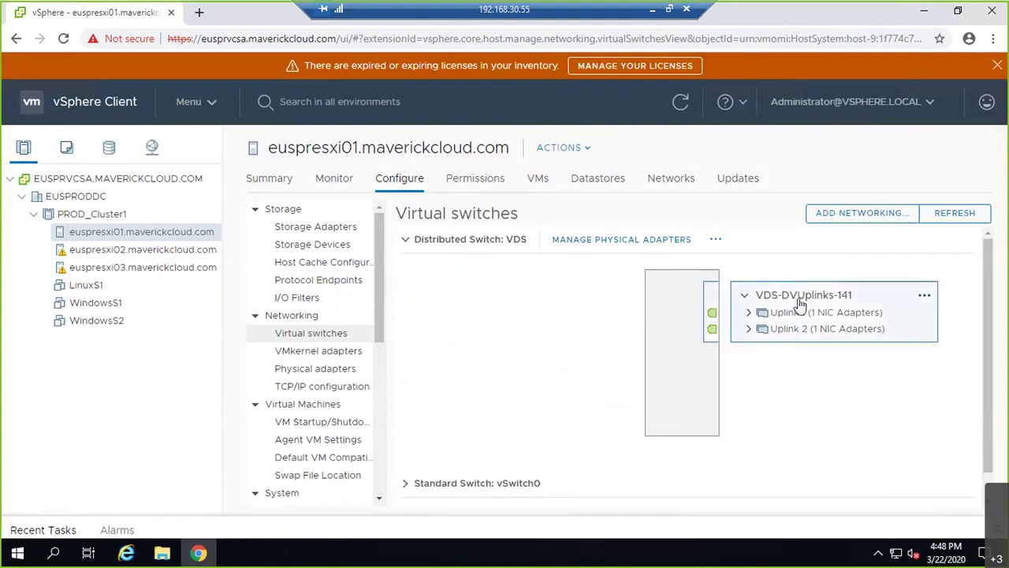
{"action": "left_click", "coordinate": [745, 296]}
{"action": "left_click", "coordinate": [746, 297]}
{"action": "left_click", "coordinate": [561, 148]}
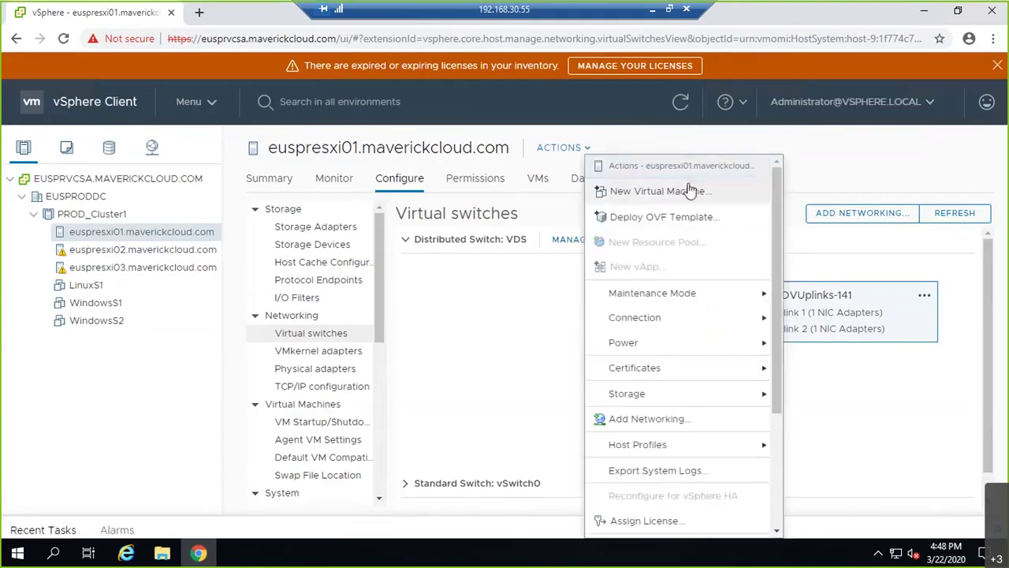
{"action": "mouse_move", "coordinate": [768, 322]}
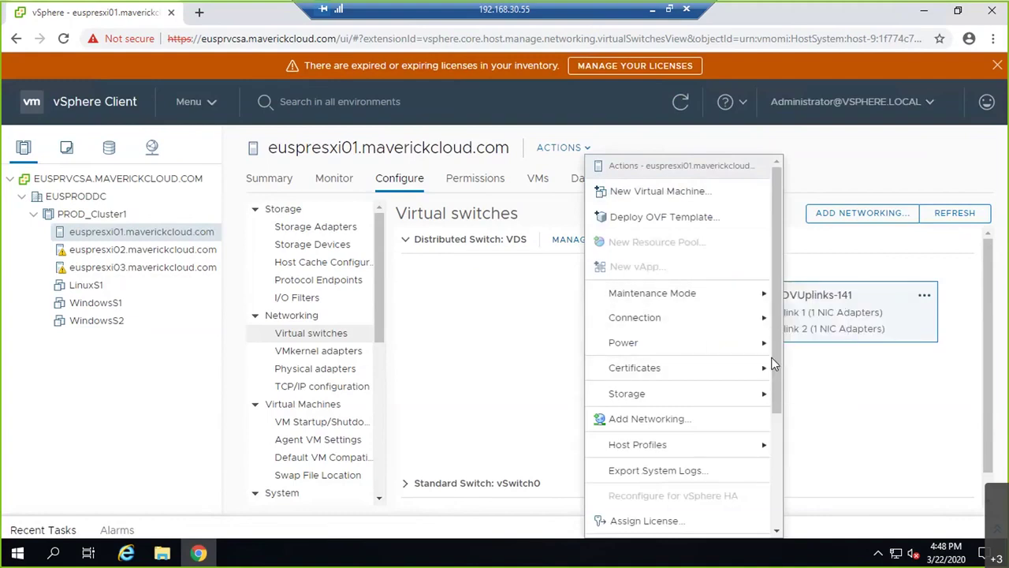
{"action": "left_click", "coordinate": [505, 358]}
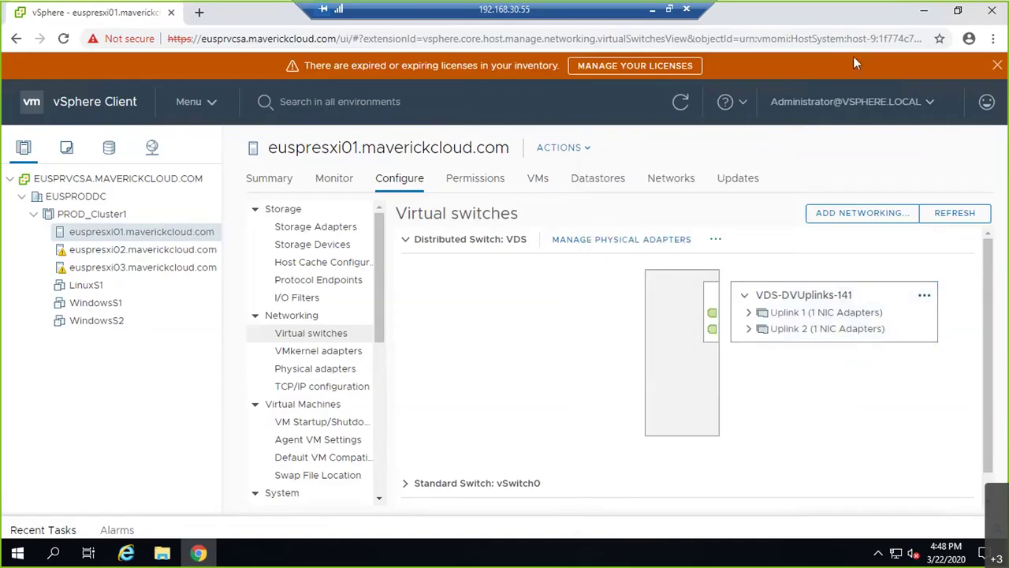
{"action": "left_click", "coordinate": [997, 65]}
{"action": "left_click", "coordinate": [199, 12]}
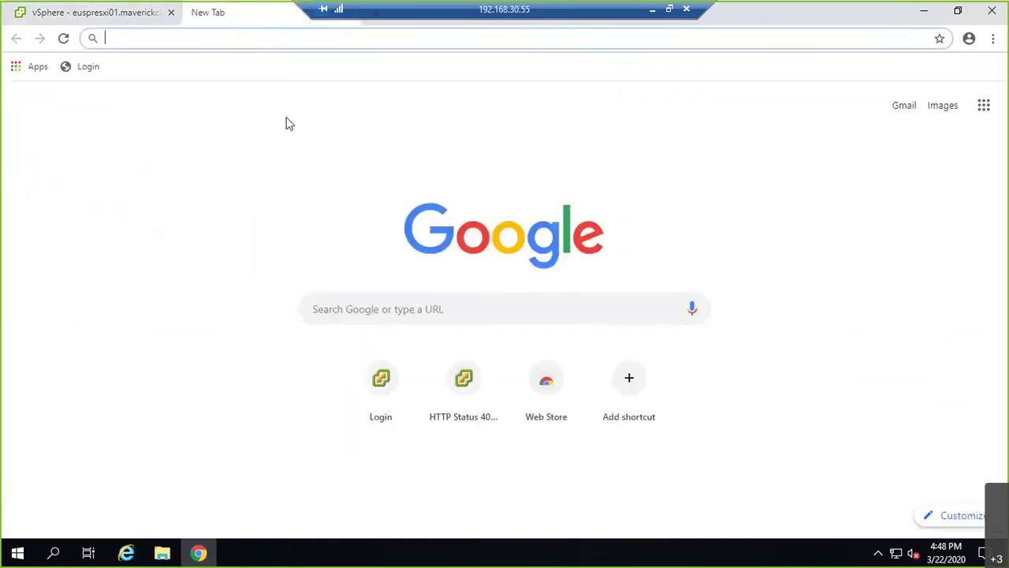
{"action": "type", "text": "192"}
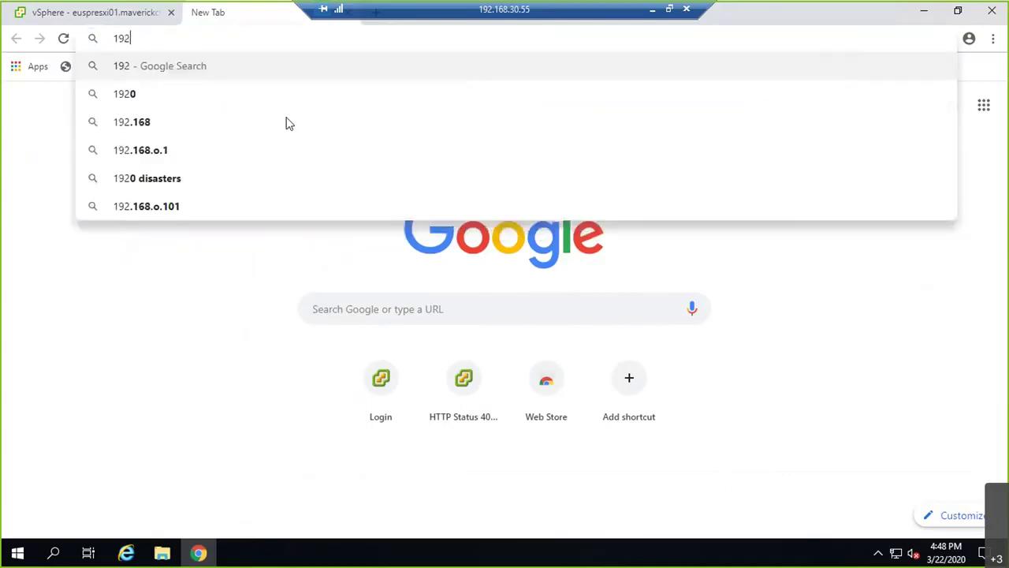
{"action": "key", "text": "BackSpace"}
{"action": "key", "text": "BackSpace"}
{"action": "key", "text": "BackSpace"}
{"action": "type", "text": "https:"}
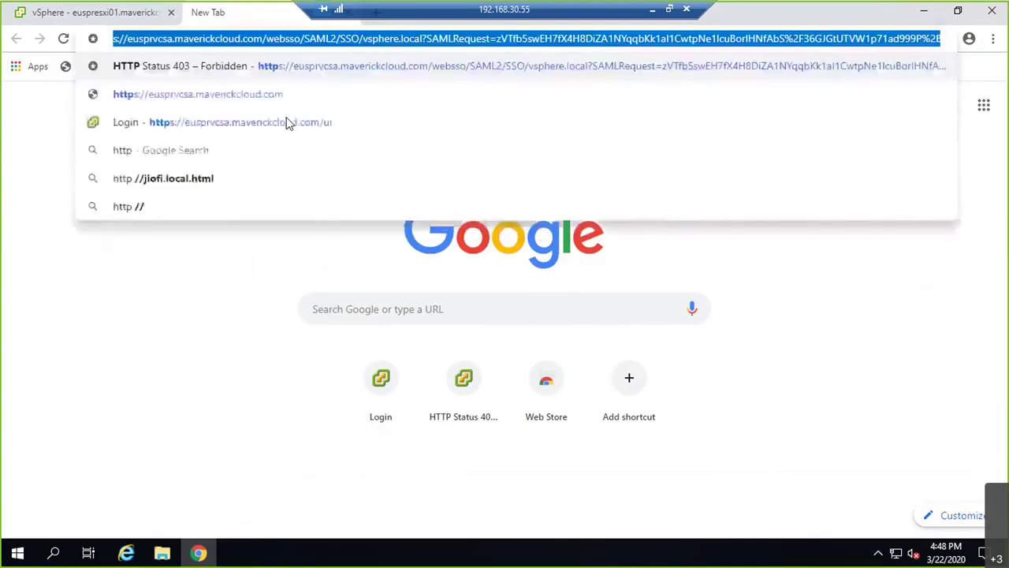
{"action": "type", "text": "1"}
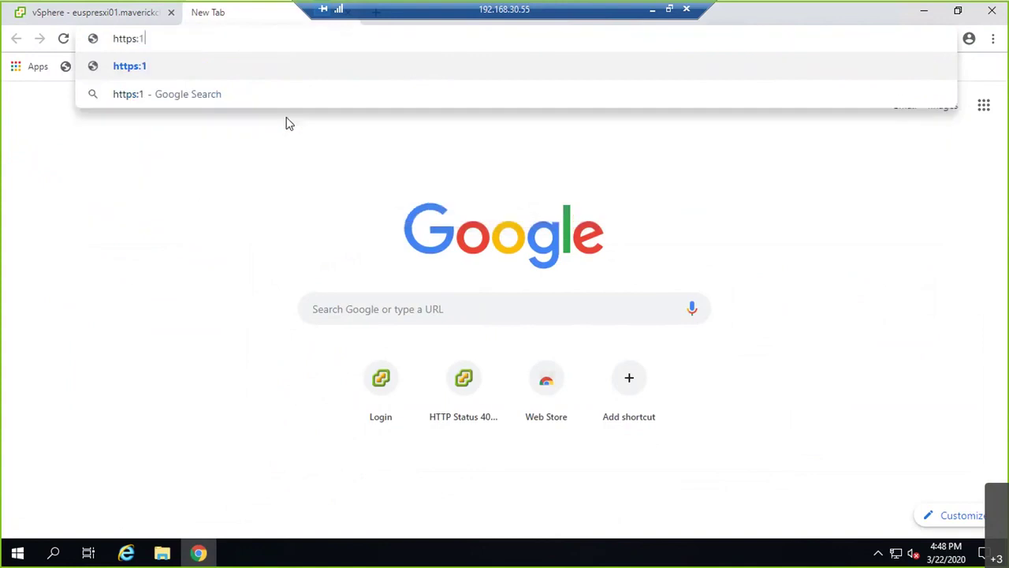
{"action": "key", "text": "BackSpace"}
{"action": "type", "text": "//192"}
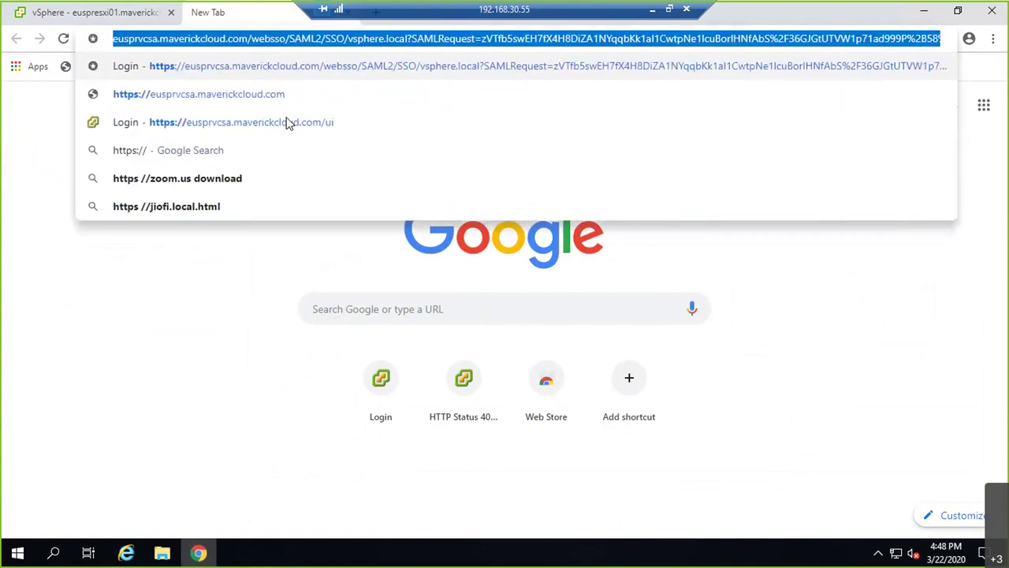
{"action": "type", "text": ".16"}
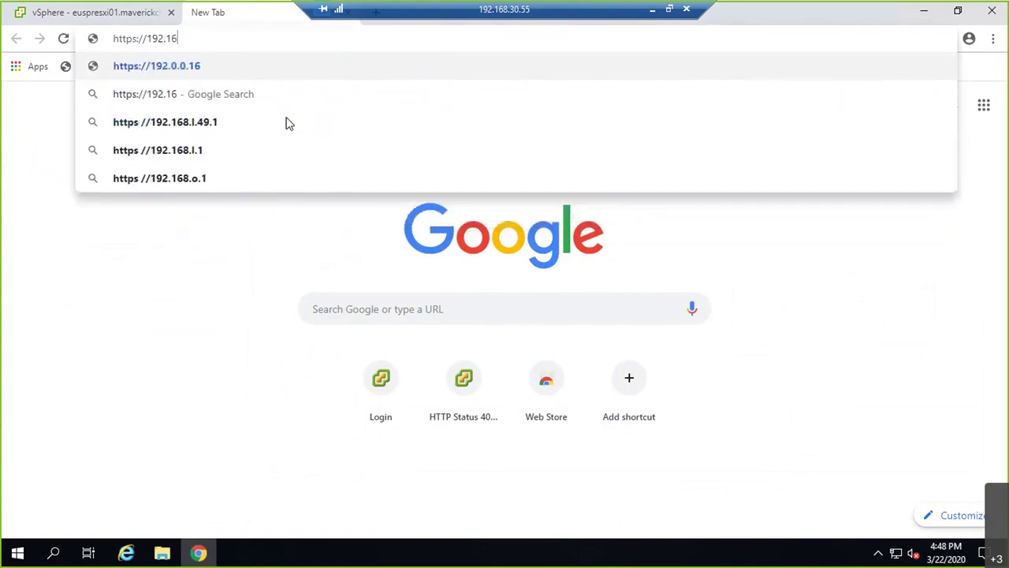
{"action": "type", "text": "8.30.50"}
{"action": "key", "text": "Return"}
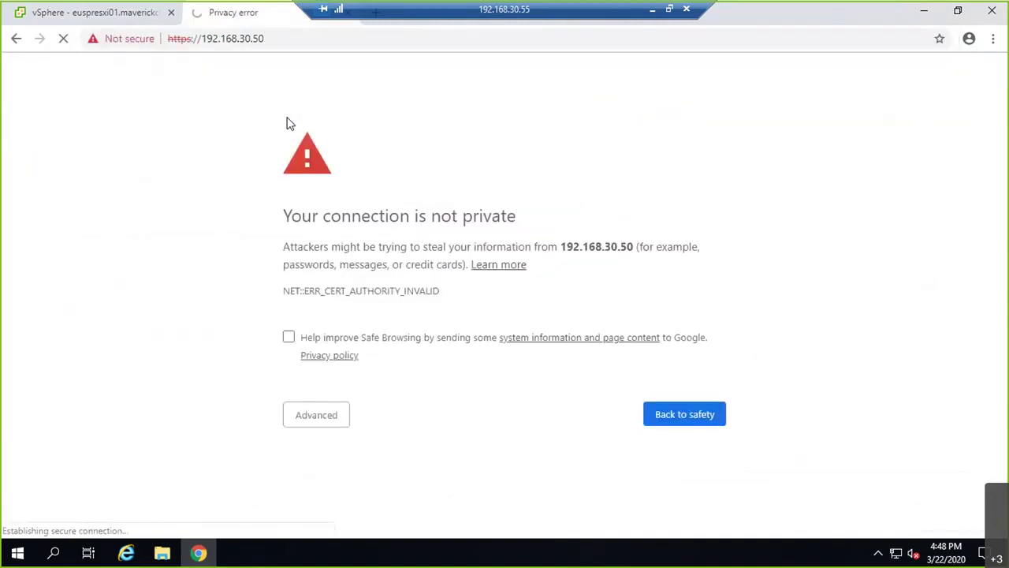
- Proceed past the certificate warning to 192.168.30.50 and launch the vSphere Web Client (FLEX)
{"action": "left_click", "coordinate": [321, 424]}
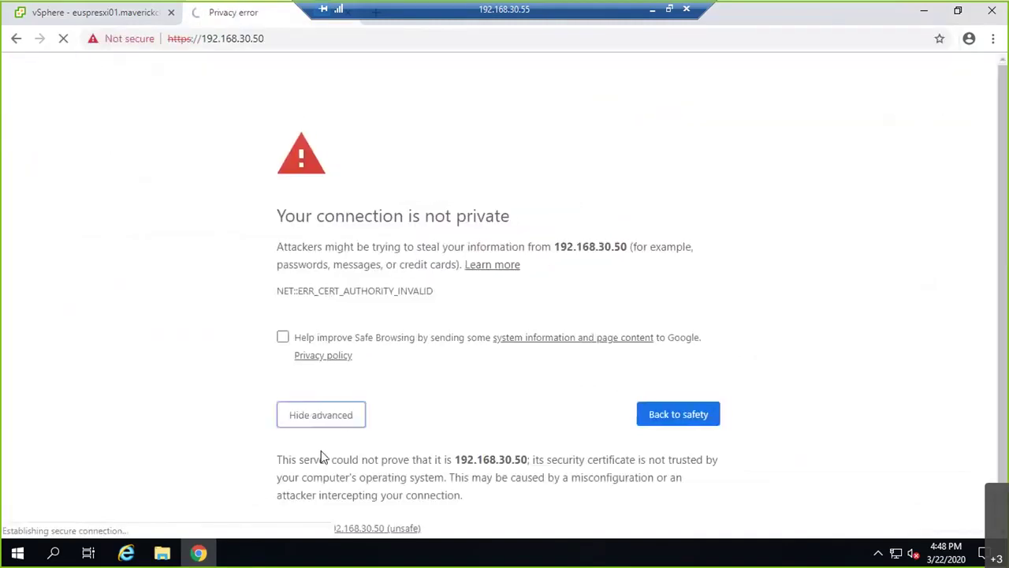
{"action": "left_click", "coordinate": [377, 529]}
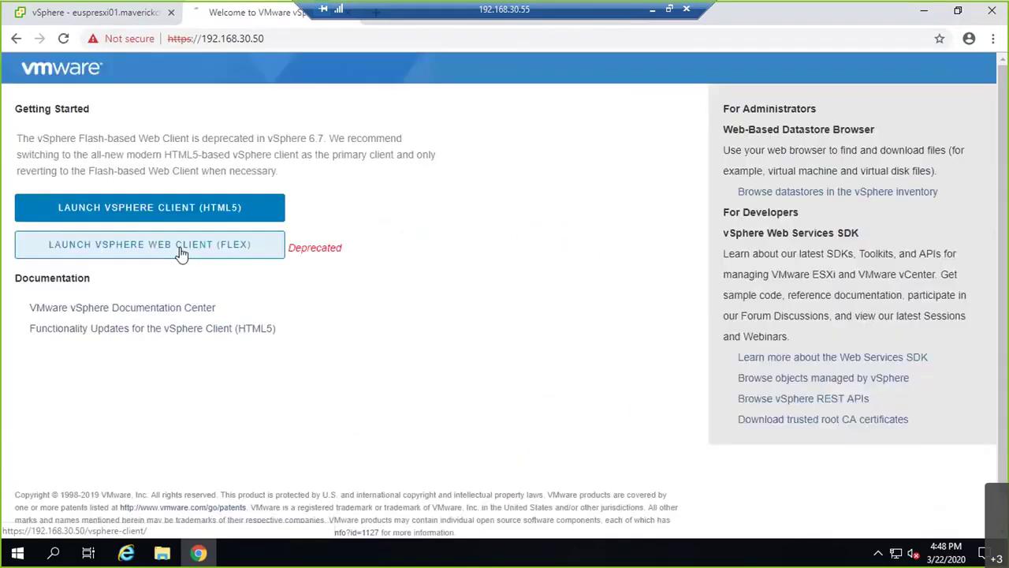
{"action": "left_click", "coordinate": [181, 254]}
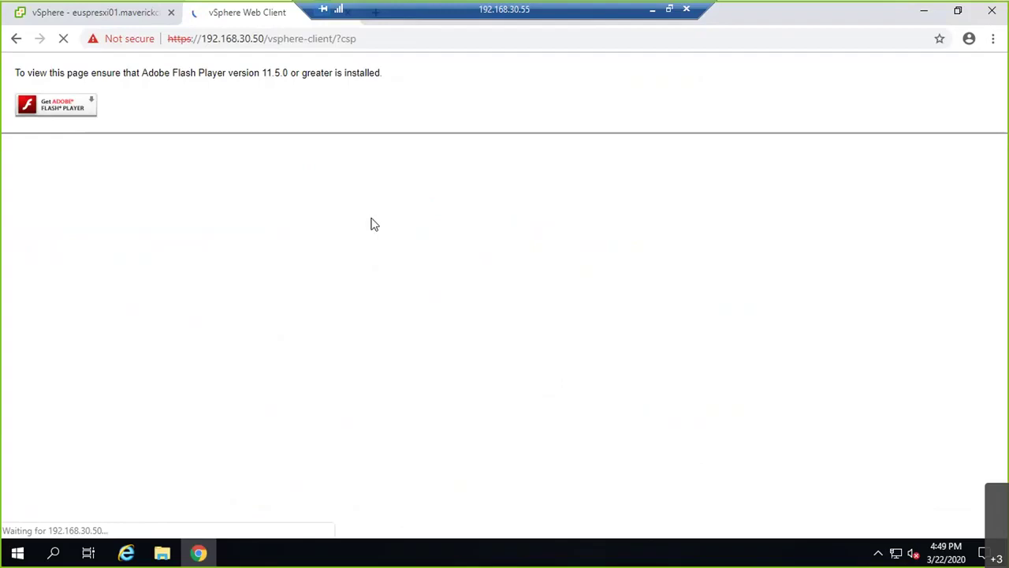
- Reload the vSphere Web Client page and allow 192.168.30.50 to run Flash
{"action": "left_click", "coordinate": [388, 45]}
{"action": "key", "text": "Return"}
{"action": "left_click", "coordinate": [68, 111]}
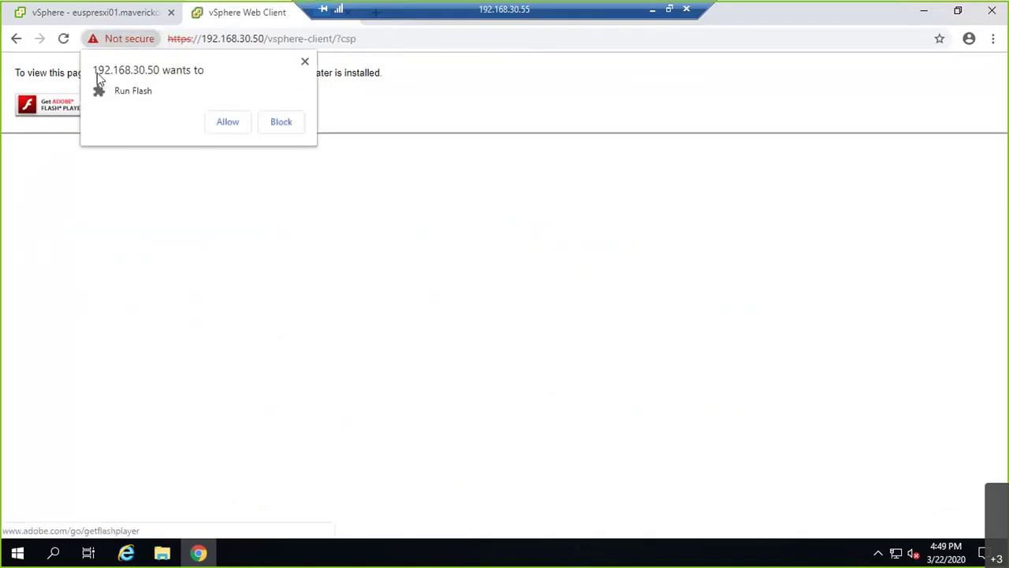
{"action": "left_click", "coordinate": [231, 126]}
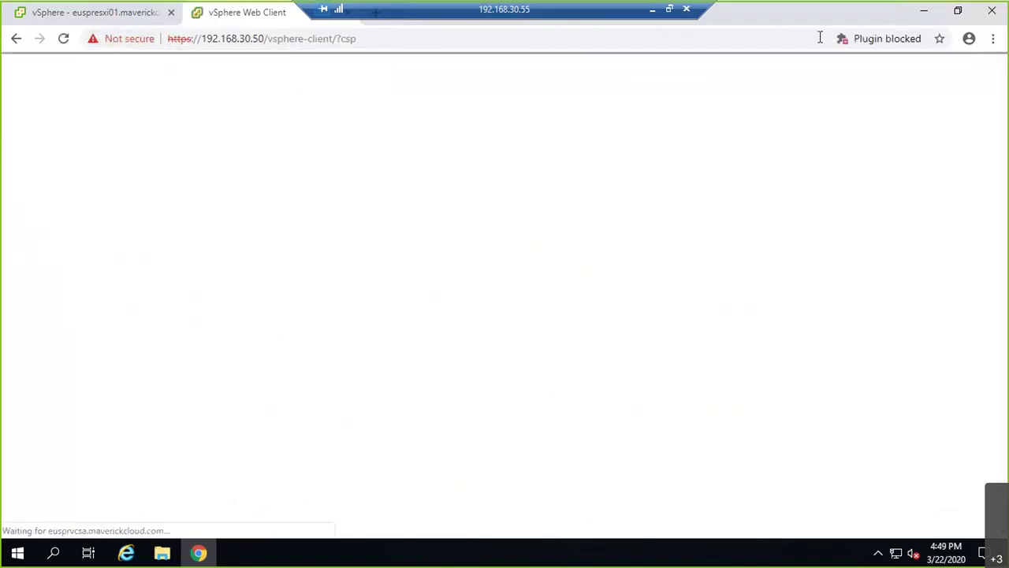
- Check the browser's Flash permissions, site settings and privacy settings for the blocked plugin
{"action": "left_click", "coordinate": [857, 39]}
{"action": "key", "text": "Escape"}
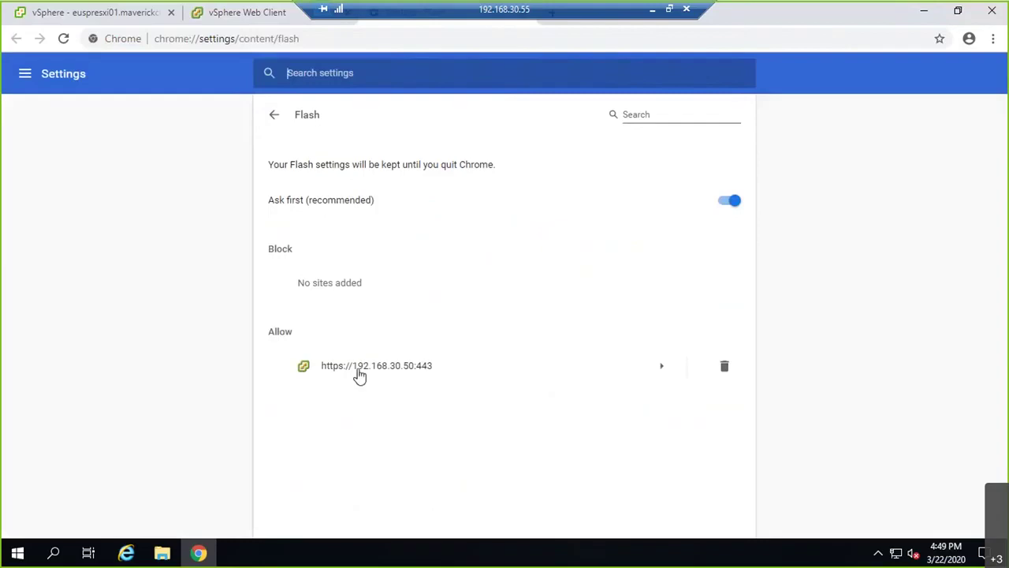
{"action": "left_click", "coordinate": [273, 119]}
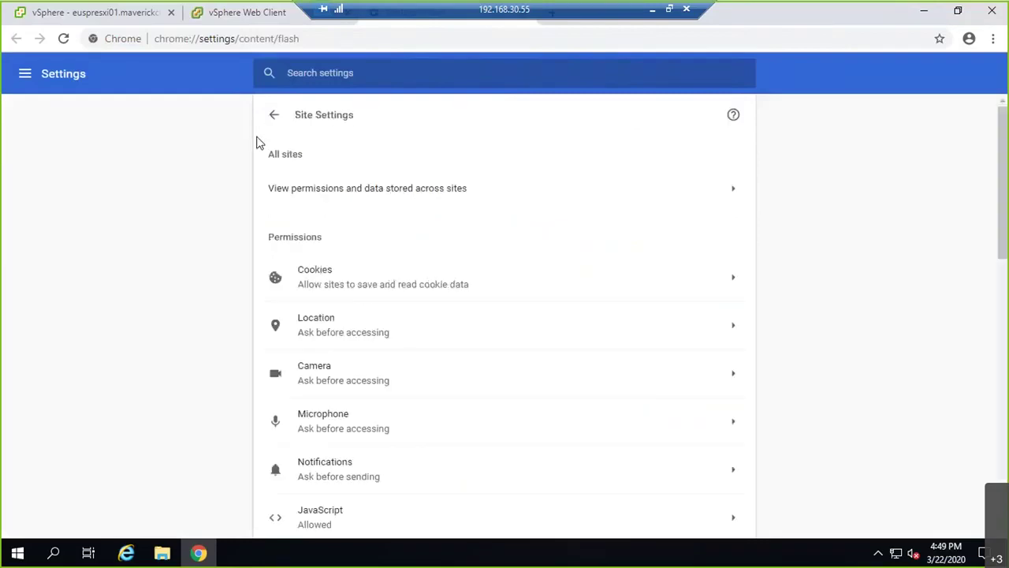
{"action": "left_click", "coordinate": [276, 118]}
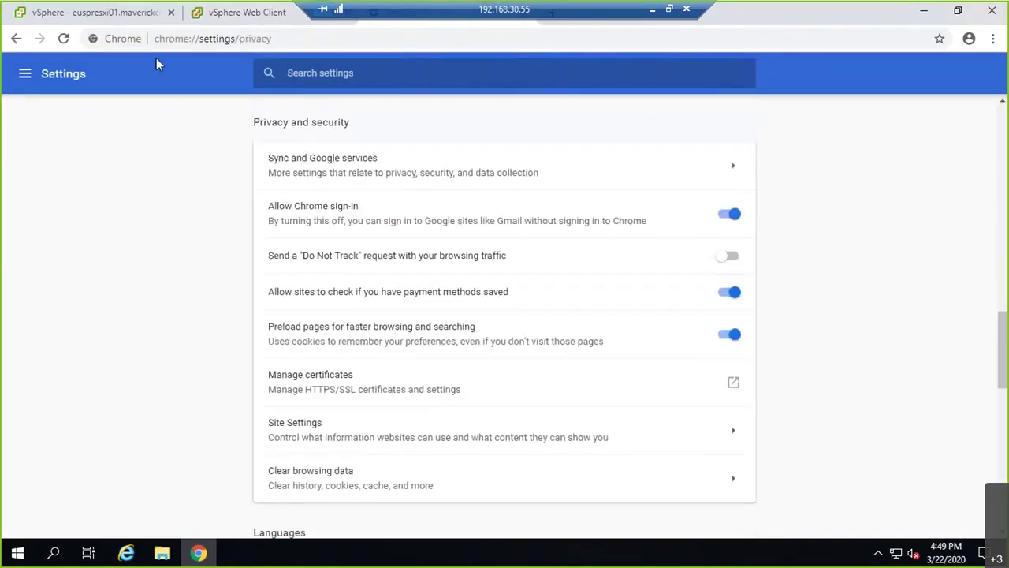
- Return to the vSphere Web Client, dismiss the deprecation notice, expand EUSPRODDC and PROD_Cluster1, and select host euspresxi01
{"action": "left_click", "coordinate": [237, 11]}
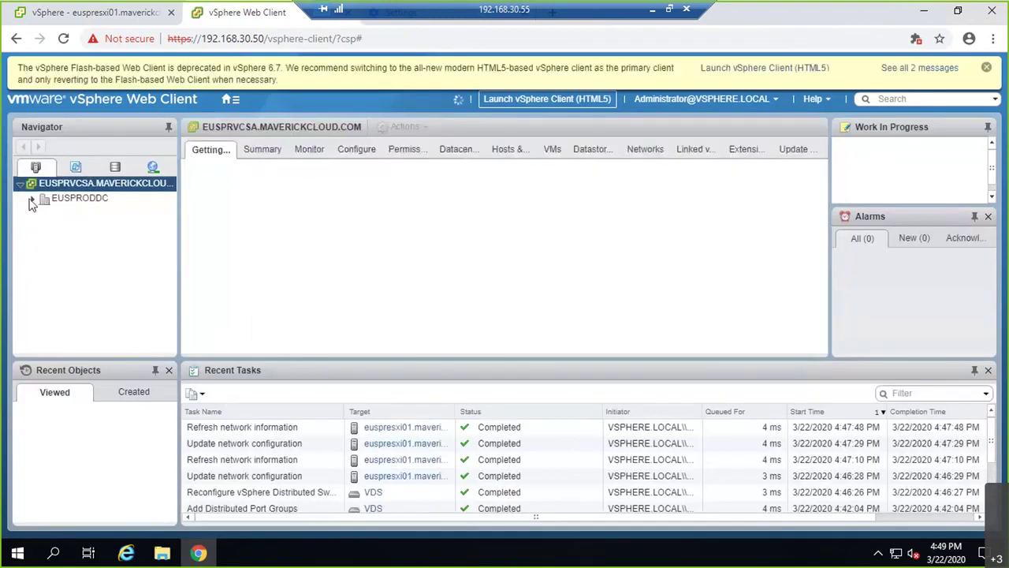
{"action": "left_click", "coordinate": [34, 200]}
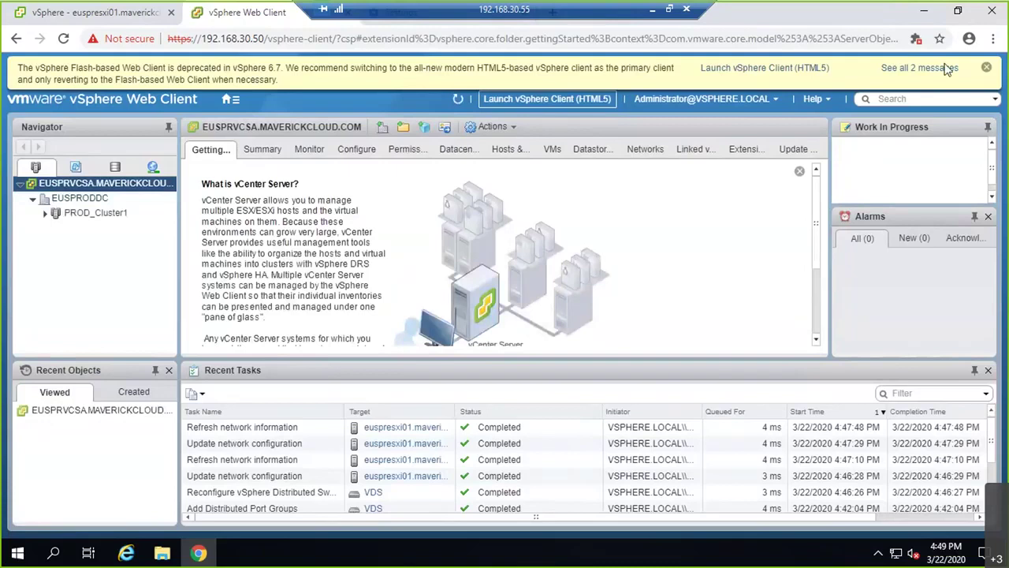
{"action": "left_click", "coordinate": [986, 67]}
{"action": "left_click", "coordinate": [45, 182]}
{"action": "left_click", "coordinate": [153, 197]}
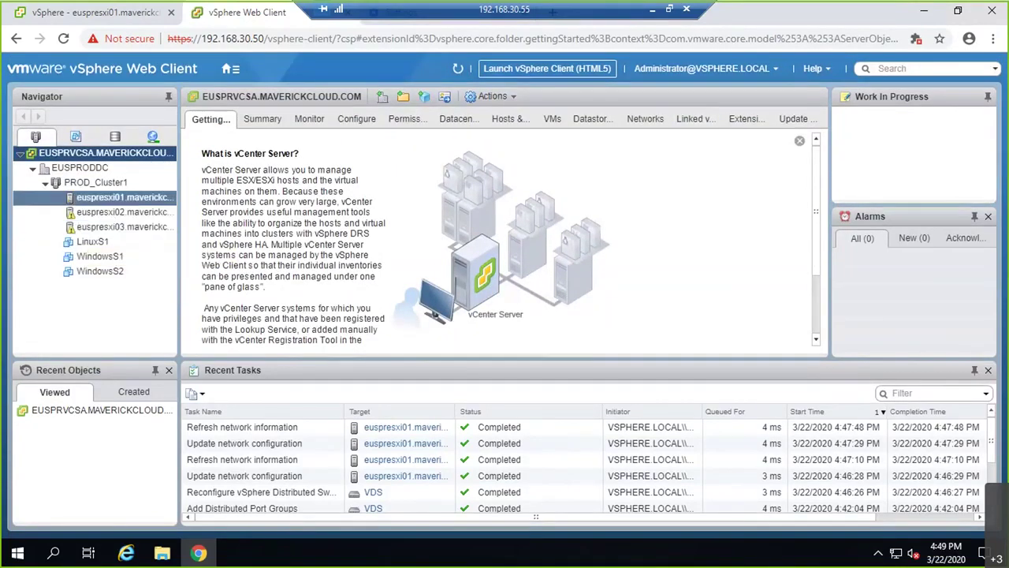
- Show the virtual switches in the networking configuration of host euspresxi01
{"action": "left_click", "coordinate": [372, 120]}
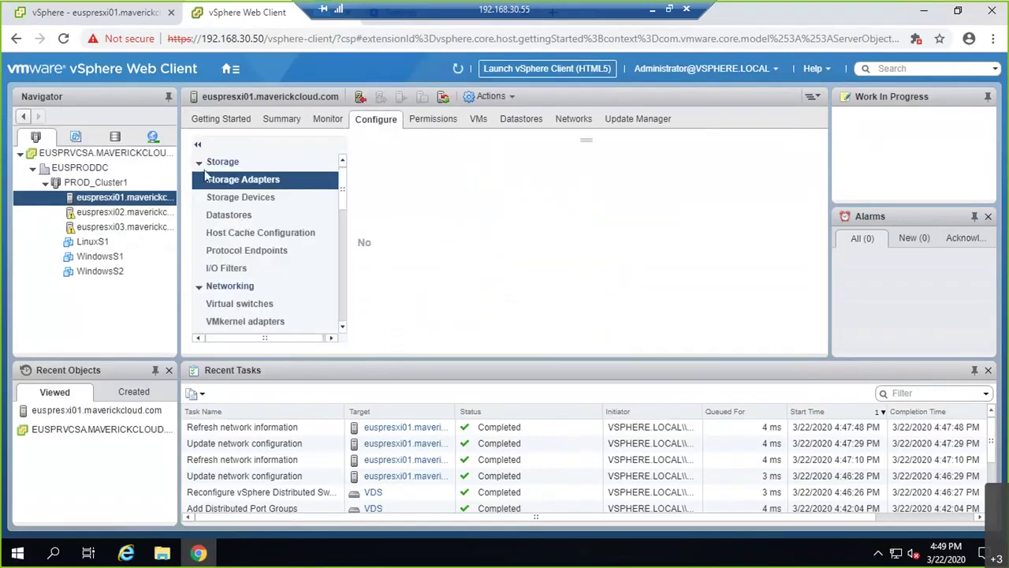
{"action": "left_click", "coordinate": [202, 164]}
{"action": "left_click", "coordinate": [252, 199]}
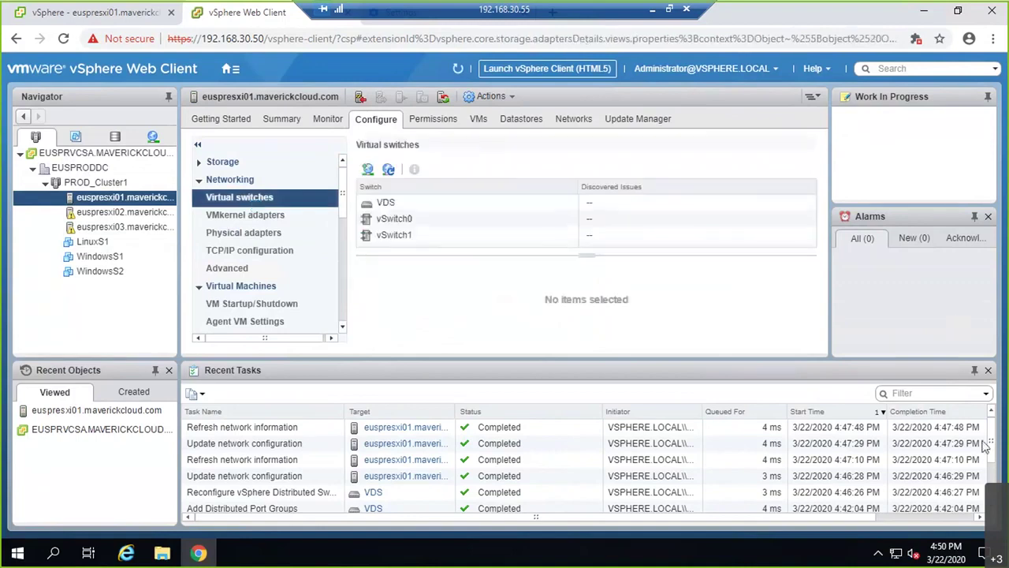
- Close the Recent Tasks, Recent Objects and Alarms panes and collapse Work In Progress to enlarge the virtual switches view
{"action": "left_click", "coordinate": [988, 370]}
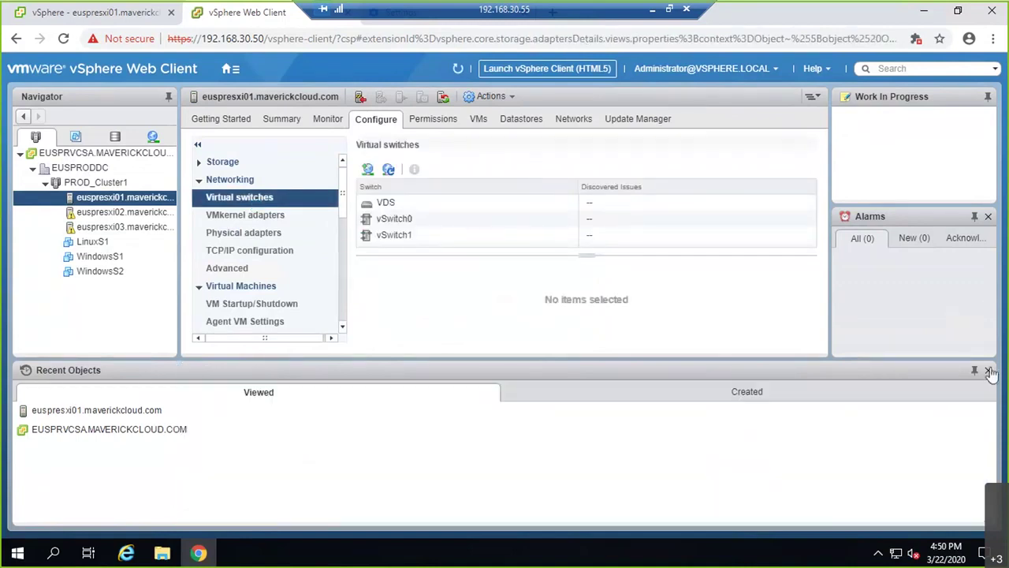
{"action": "left_click", "coordinate": [989, 372]}
{"action": "left_click", "coordinate": [988, 384]}
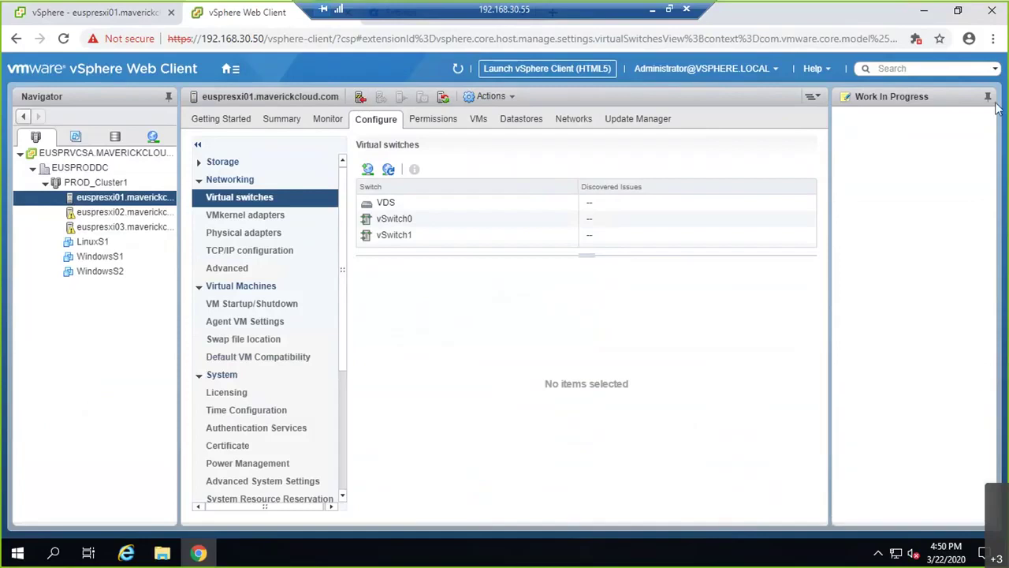
{"action": "left_click", "coordinate": [989, 97]}
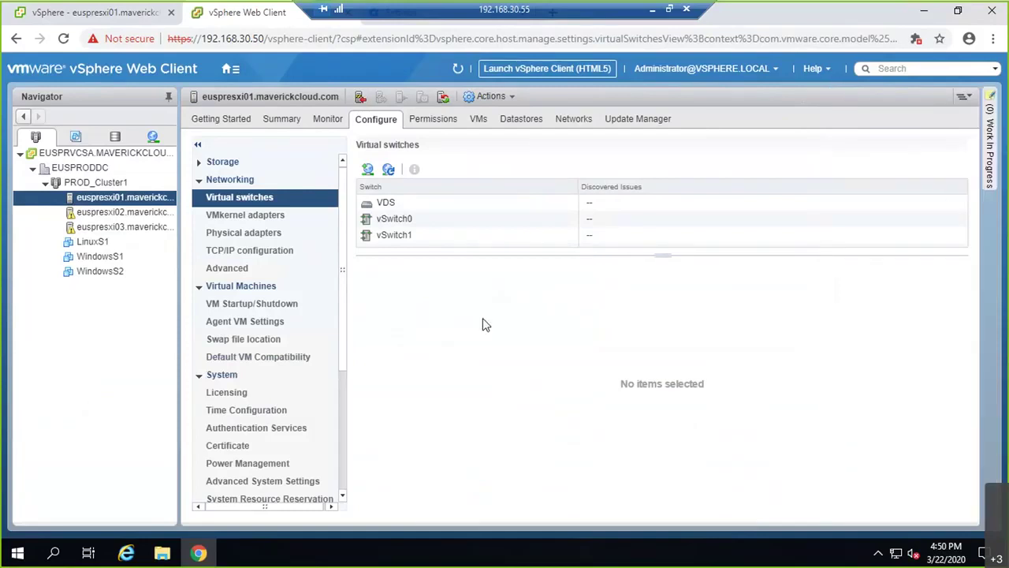
- Select distributed switch VDS, compare its diagram with the HTML5 vSphere Client, and show it as topology lite in the Web Client
{"action": "left_click", "coordinate": [385, 202]}
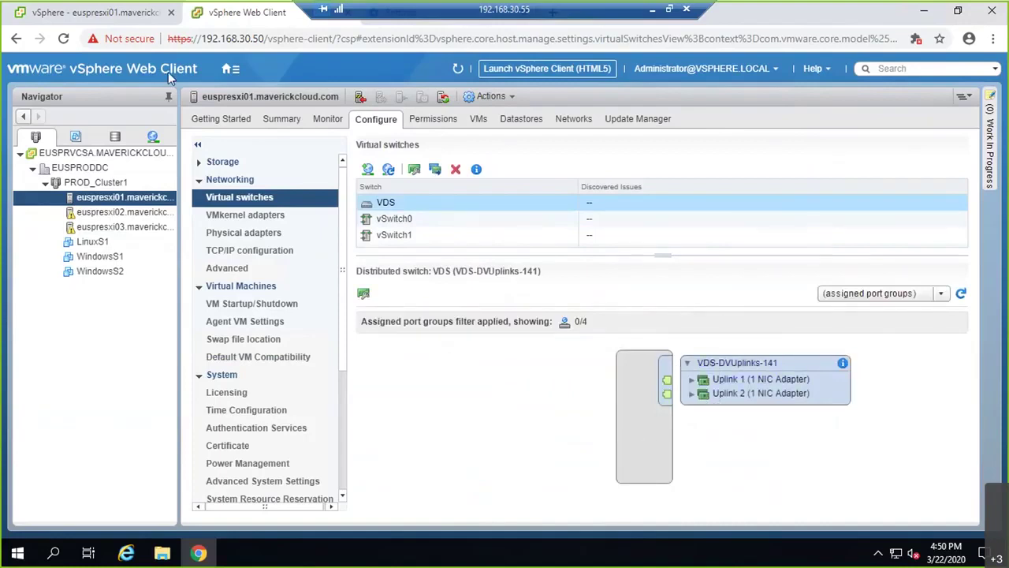
{"action": "left_click", "coordinate": [114, 11]}
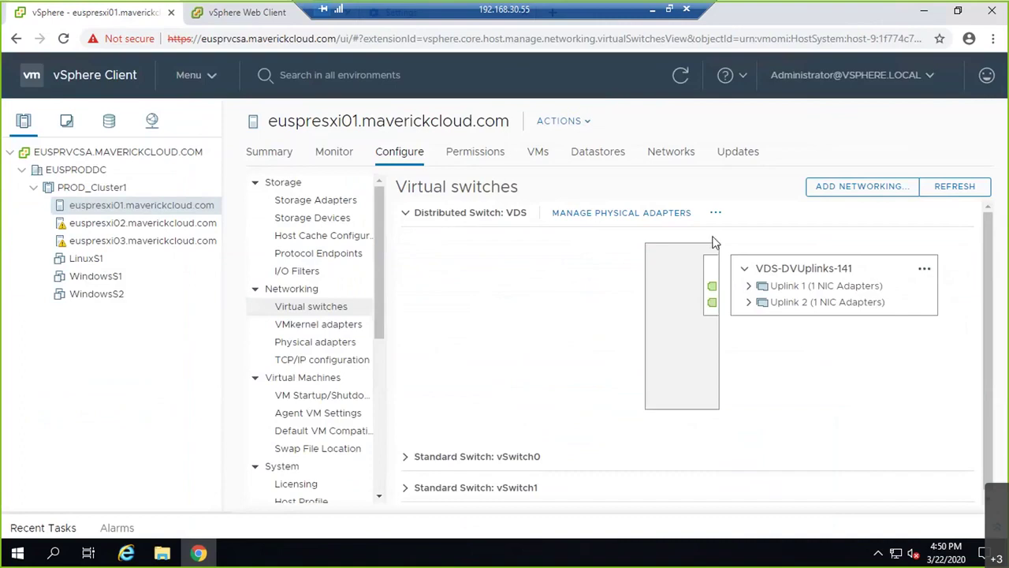
{"action": "key", "text": "ctrl+Tab"}
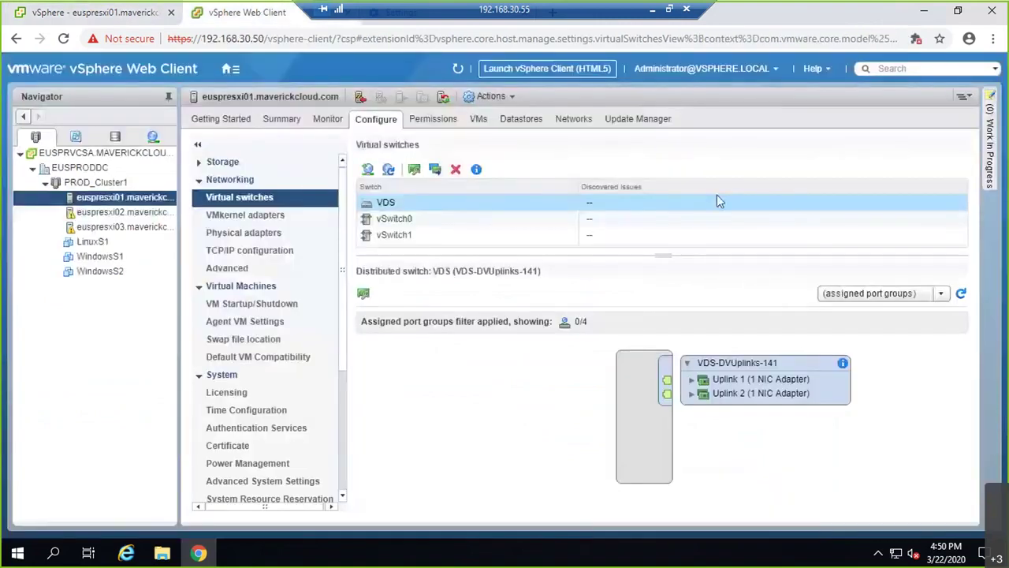
{"action": "left_click", "coordinate": [942, 293]}
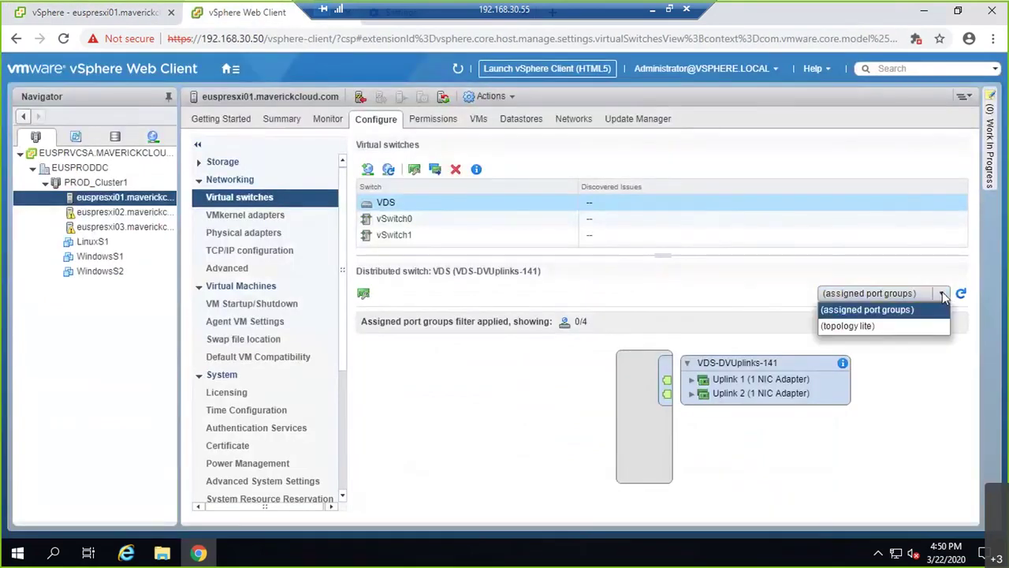
{"action": "left_click", "coordinate": [872, 327]}
{"action": "scroll", "coordinate": [574, 405], "scroll_direction": "down", "scroll_amount": 1}
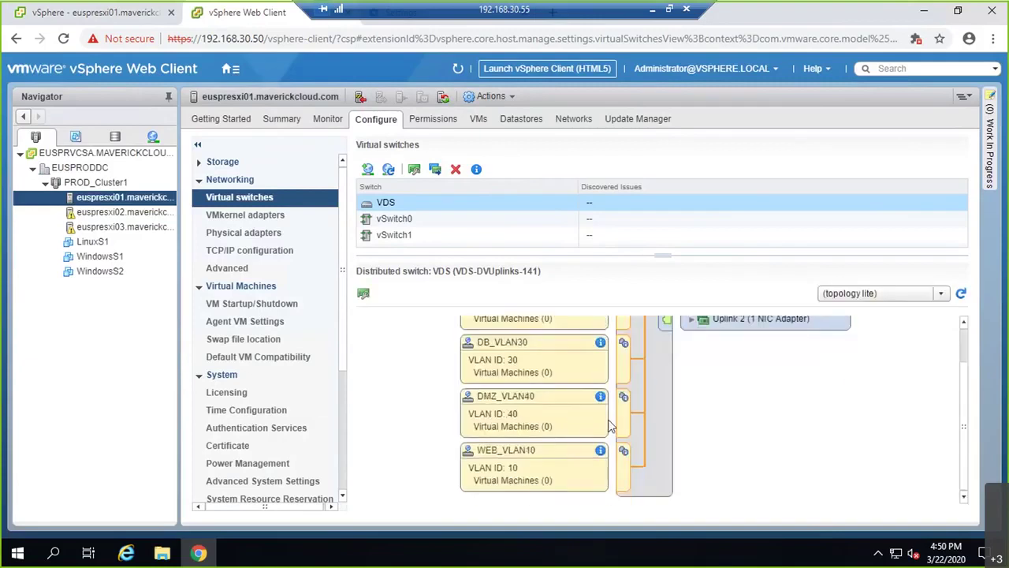
{"action": "scroll", "coordinate": [608, 424], "scroll_direction": "up", "scroll_amount": 1}
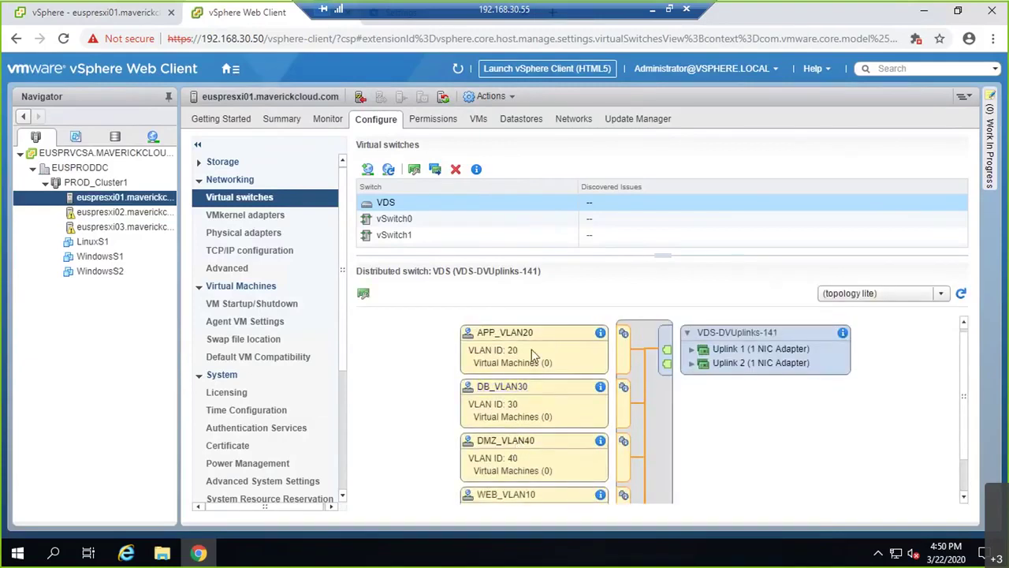
- Filter the VDS diagram to assigned port groups, then restore topology lite and review the VLAN port groups
{"action": "left_click", "coordinate": [885, 298]}
{"action": "left_click", "coordinate": [877, 311]}
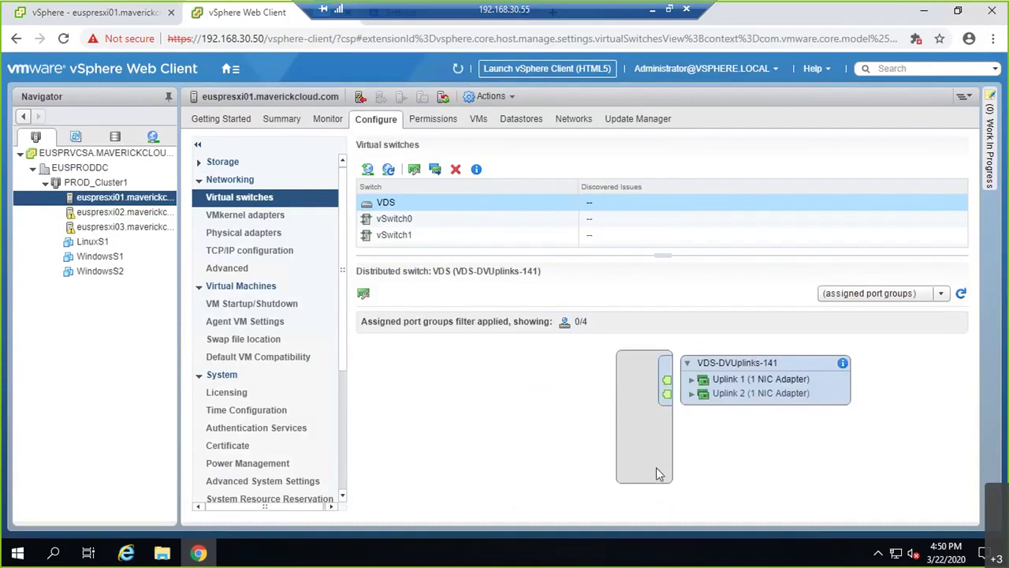
{"action": "left_click", "coordinate": [883, 293]}
{"action": "left_click", "coordinate": [887, 324]}
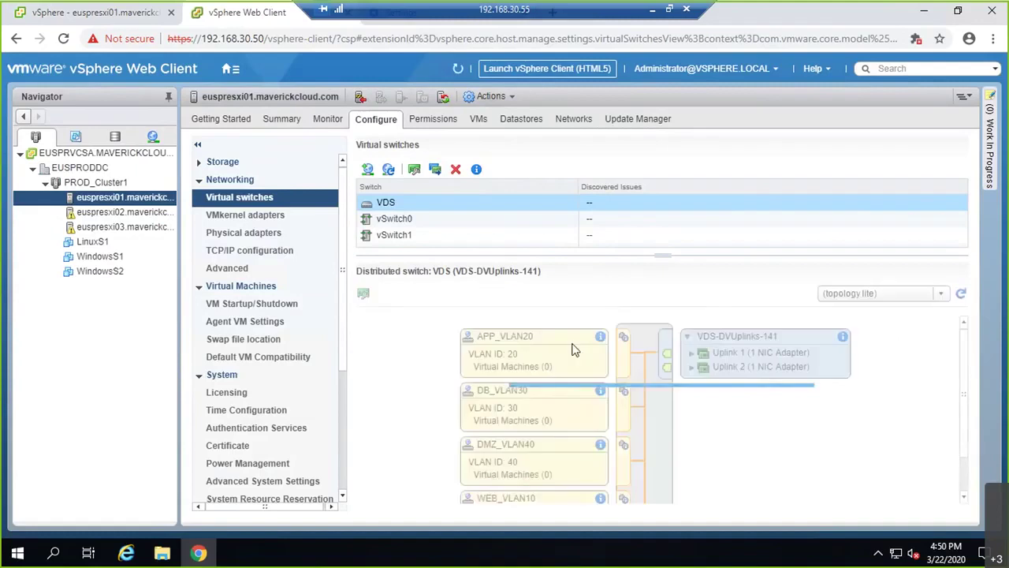
{"action": "scroll", "coordinate": [574, 349], "scroll_direction": "down", "scroll_amount": 1}
{"action": "scroll", "coordinate": [541, 383], "scroll_direction": "up", "scroll_amount": 1}
{"action": "scroll", "coordinate": [544, 426], "scroll_direction": "down", "scroll_amount": 1}
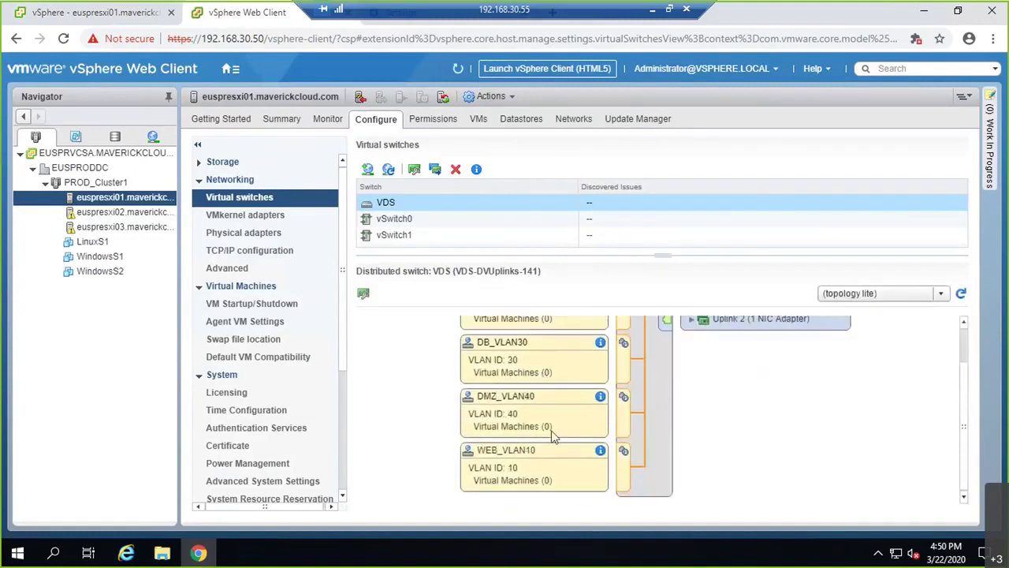
{"action": "scroll", "coordinate": [633, 451], "scroll_direction": "up", "scroll_amount": 1}
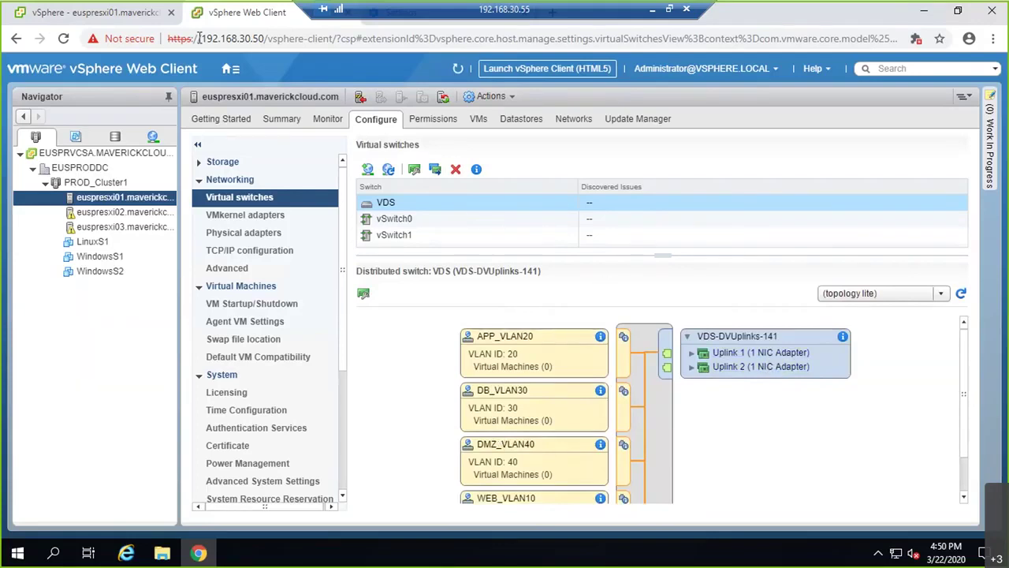
- Check the extra VDS options in the HTML5 vSphere Client, then review the port groups again in the Web Client's topology
{"action": "left_click", "coordinate": [133, 16]}
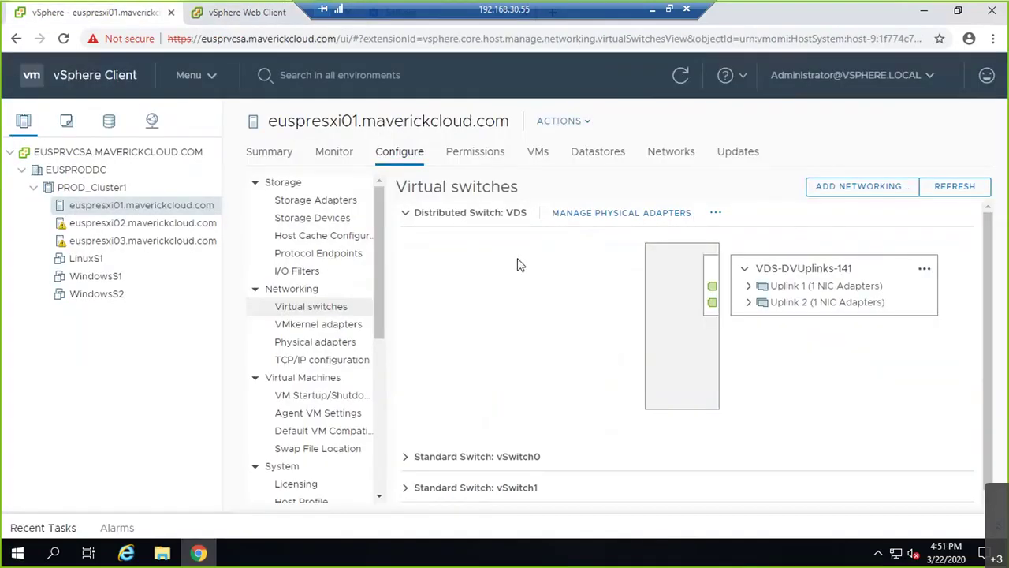
{"action": "left_click", "coordinate": [716, 215]}
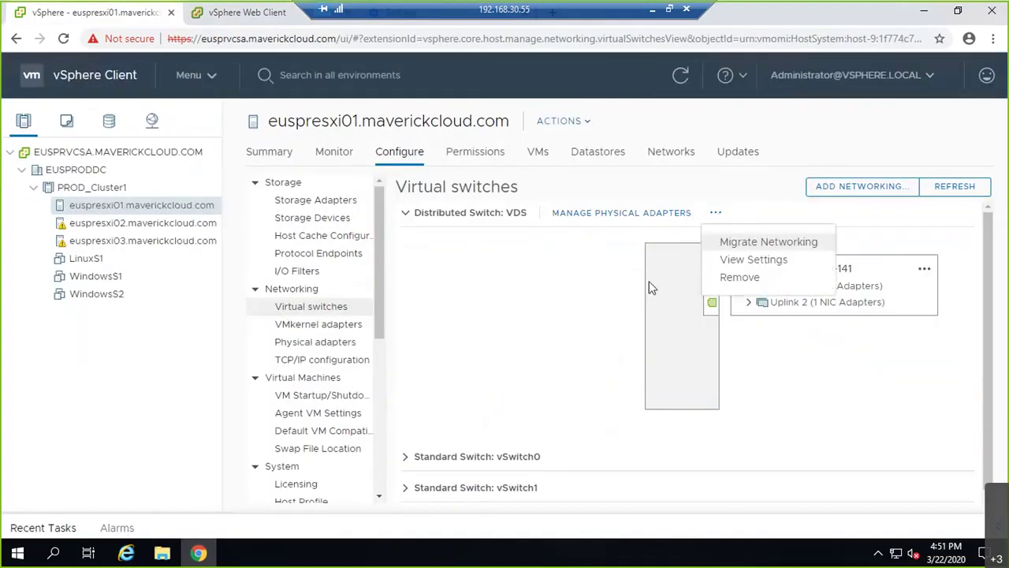
{"action": "left_click", "coordinate": [547, 284]}
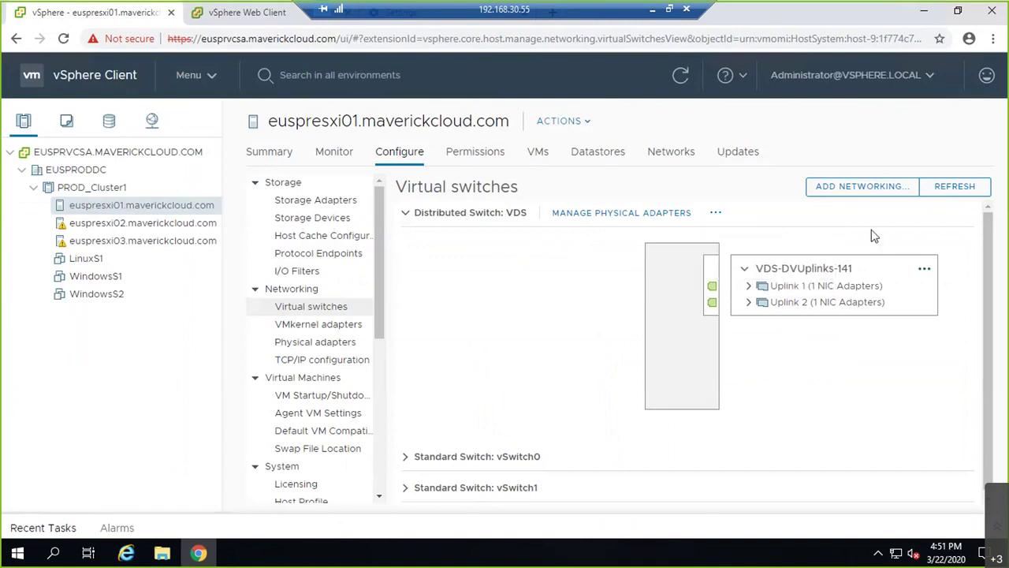
{"action": "left_click", "coordinate": [228, 21]}
{"action": "scroll", "coordinate": [462, 390], "scroll_direction": "down", "scroll_amount": 2}
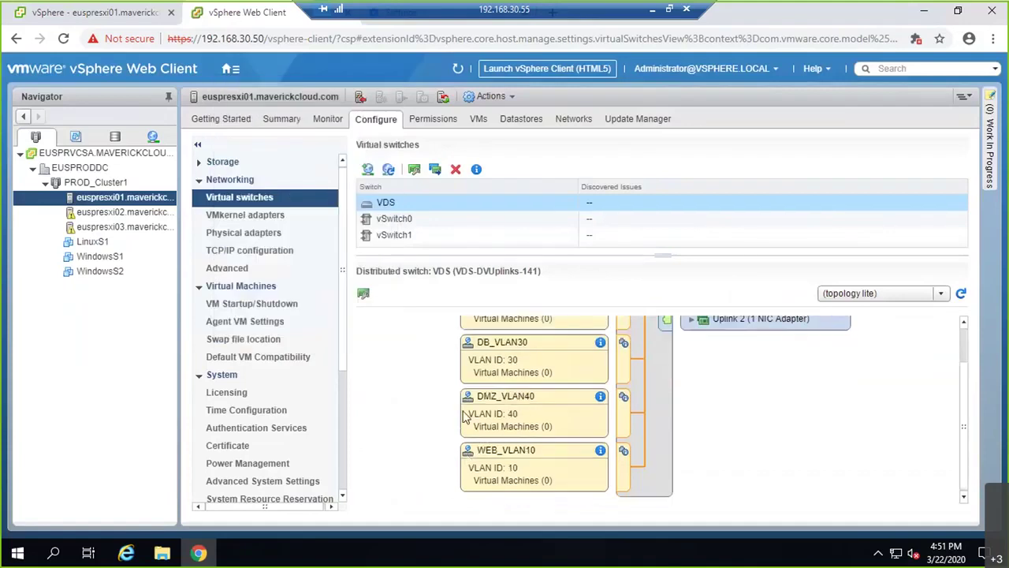
- Return to the HTML5 vSphere Client and compare the virtual switches of hosts euspresxi02, euspresxi01 and euspresxi03
{"action": "left_click", "coordinate": [131, 10]}
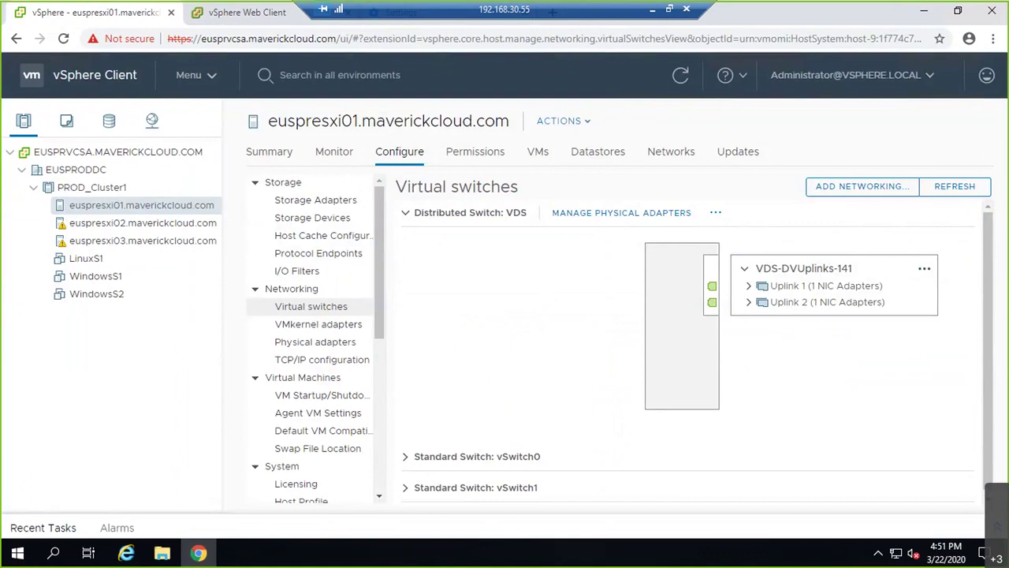
{"action": "left_click", "coordinate": [155, 224]}
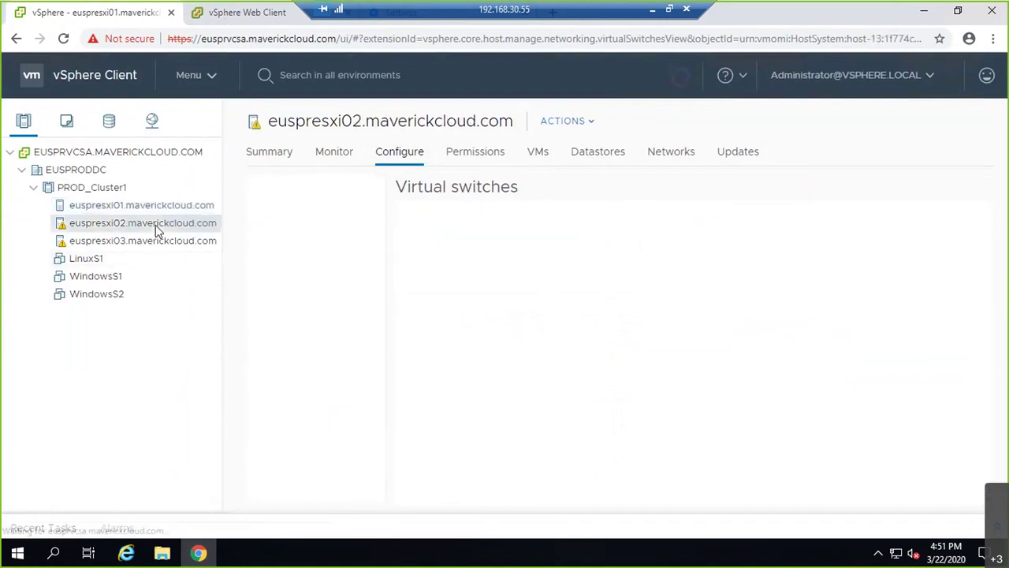
{"action": "left_click", "coordinate": [409, 216]}
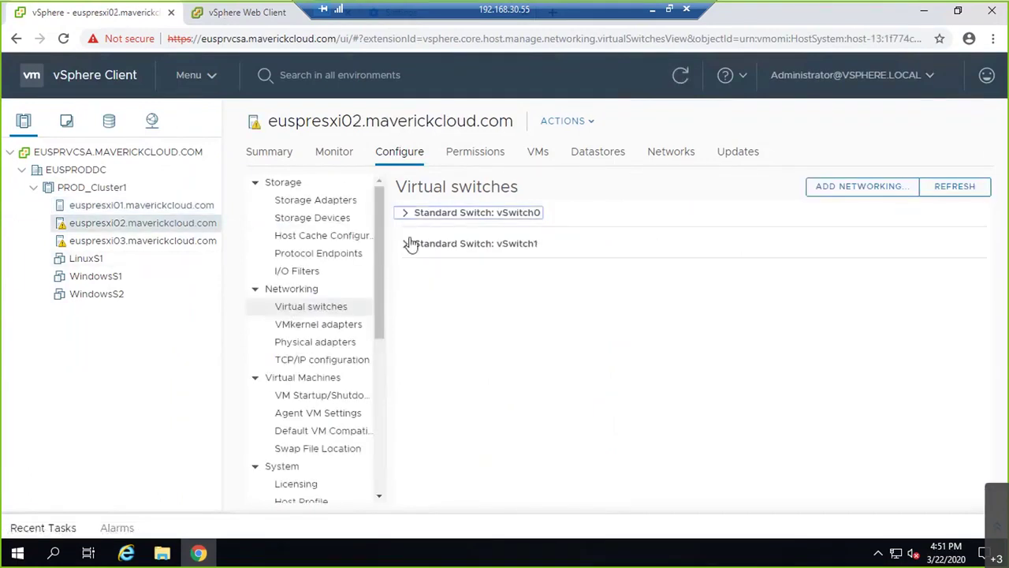
{"action": "left_click", "coordinate": [69, 207]}
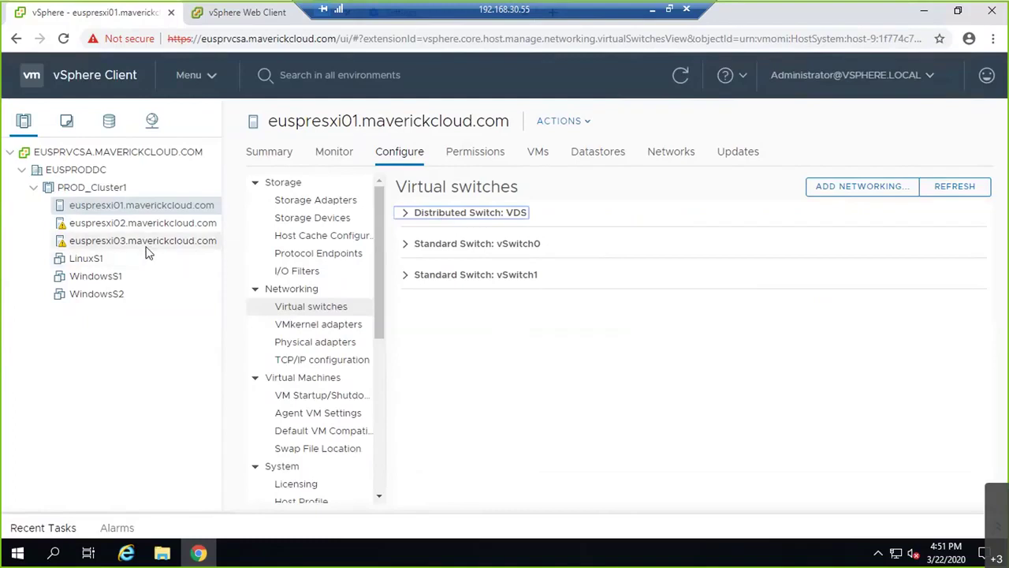
{"action": "left_click", "coordinate": [190, 243]}
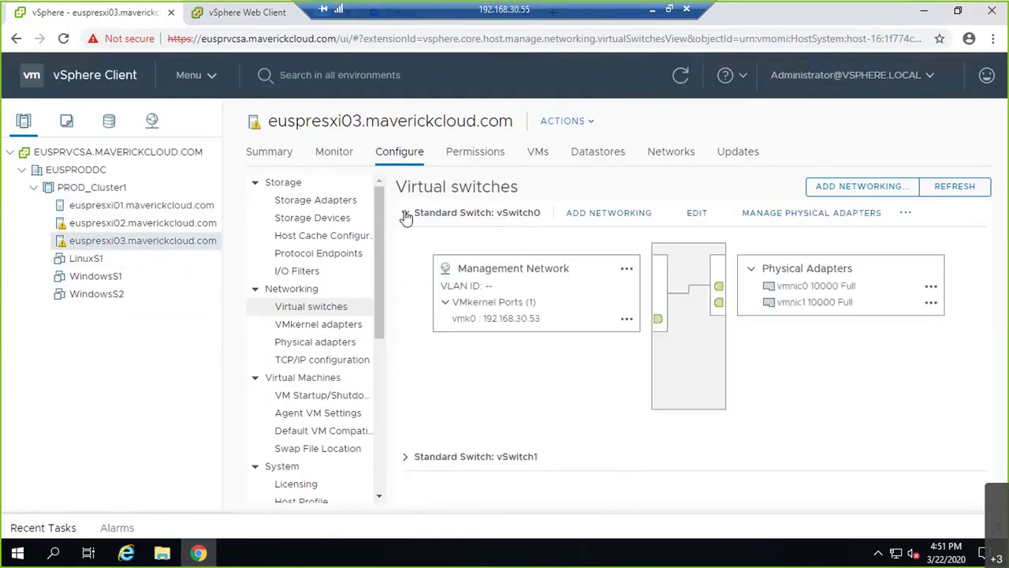
{"action": "left_click", "coordinate": [406, 212]}
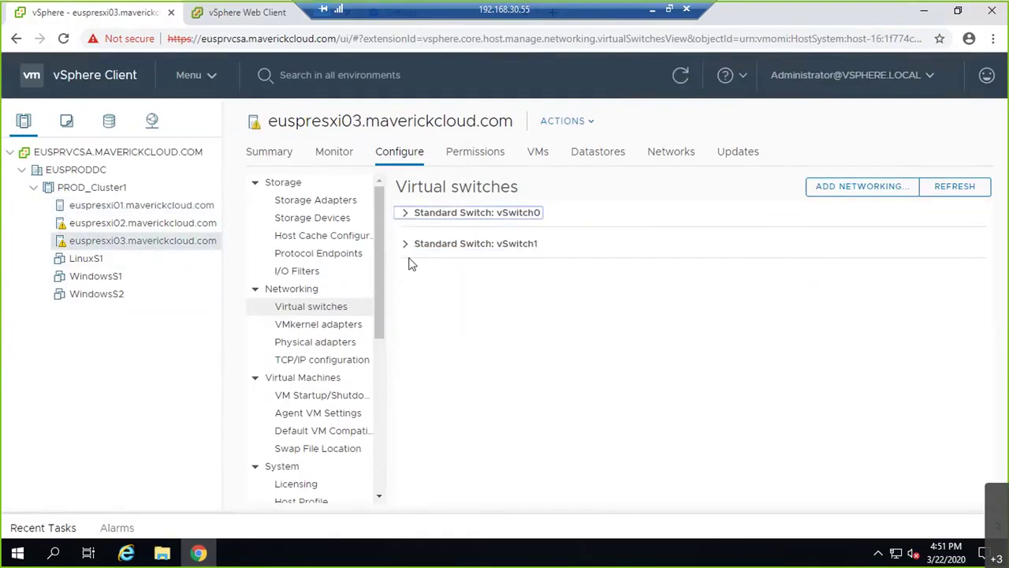
- Start adding hosts to distributed switch VDS, selecting euspresxi02 and euspresxi03, and proceed to their physical adapters
{"action": "left_click", "coordinate": [153, 123]}
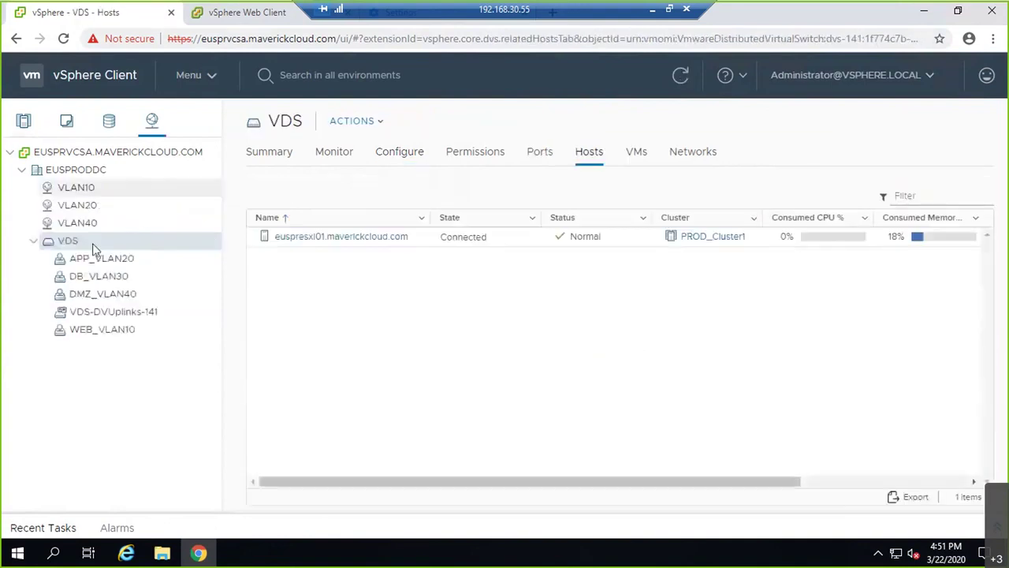
{"action": "right_click", "coordinate": [92, 245]}
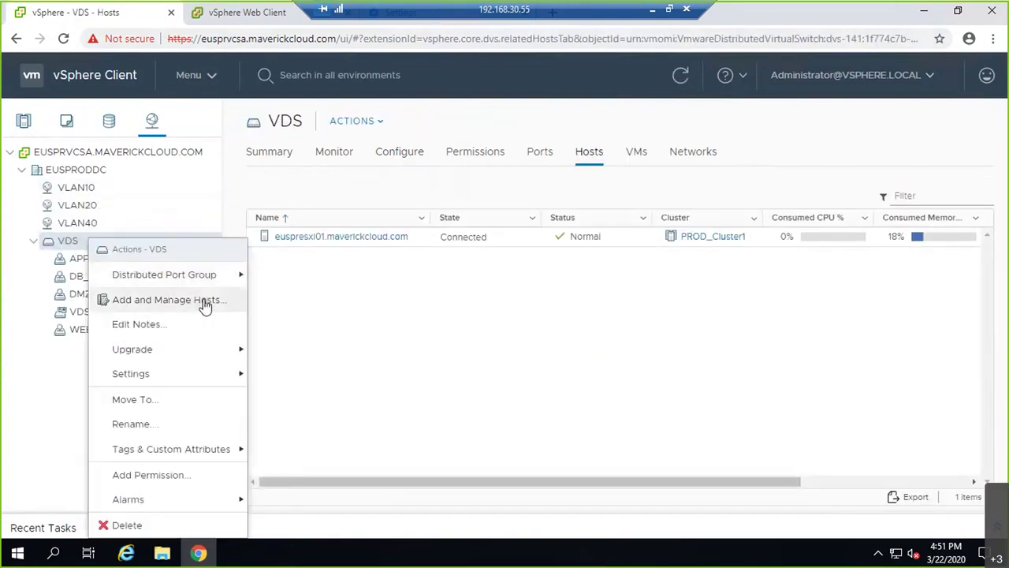
{"action": "left_click", "coordinate": [201, 301]}
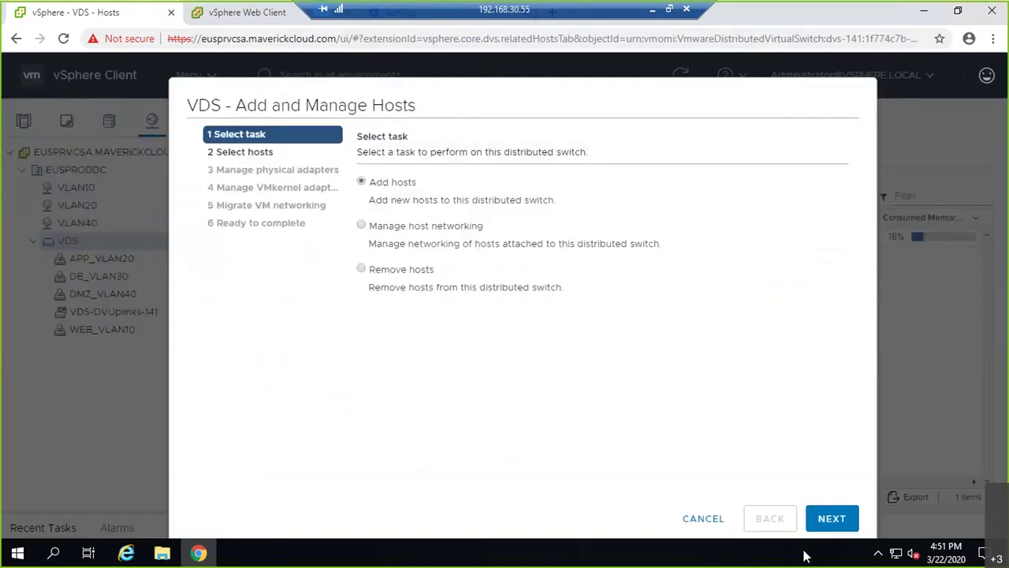
{"action": "left_click", "coordinate": [836, 522]}
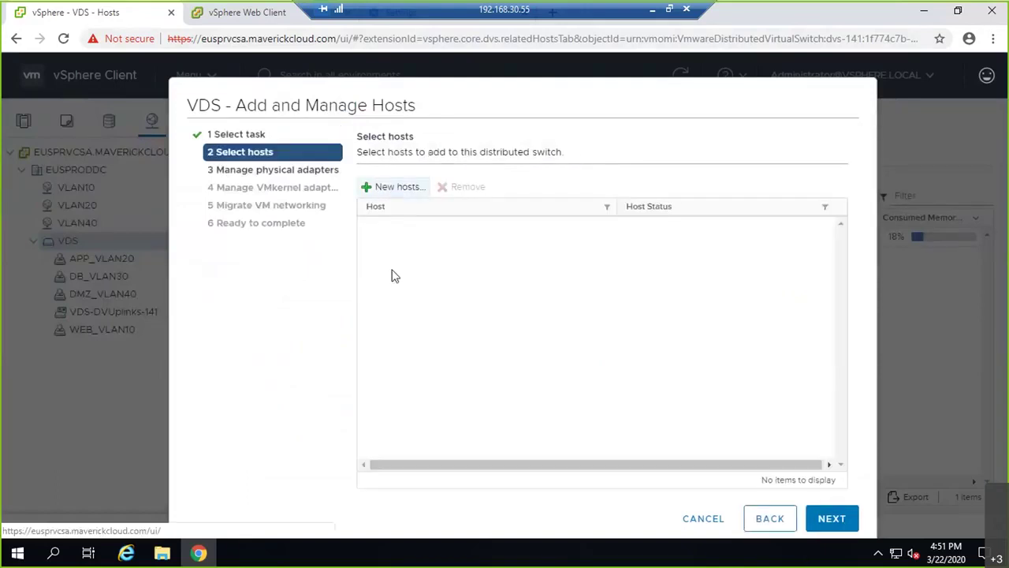
{"action": "left_click", "coordinate": [394, 187]}
{"action": "left_click", "coordinate": [217, 219]}
{"action": "left_click", "coordinate": [216, 237]}
{"action": "left_click", "coordinate": [780, 477]}
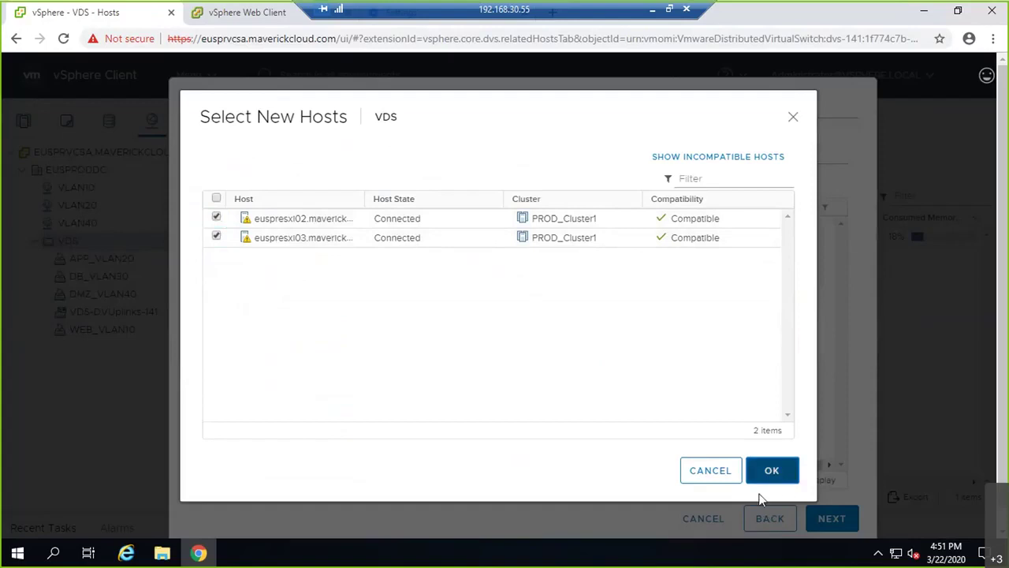
{"action": "left_click", "coordinate": [834, 518]}
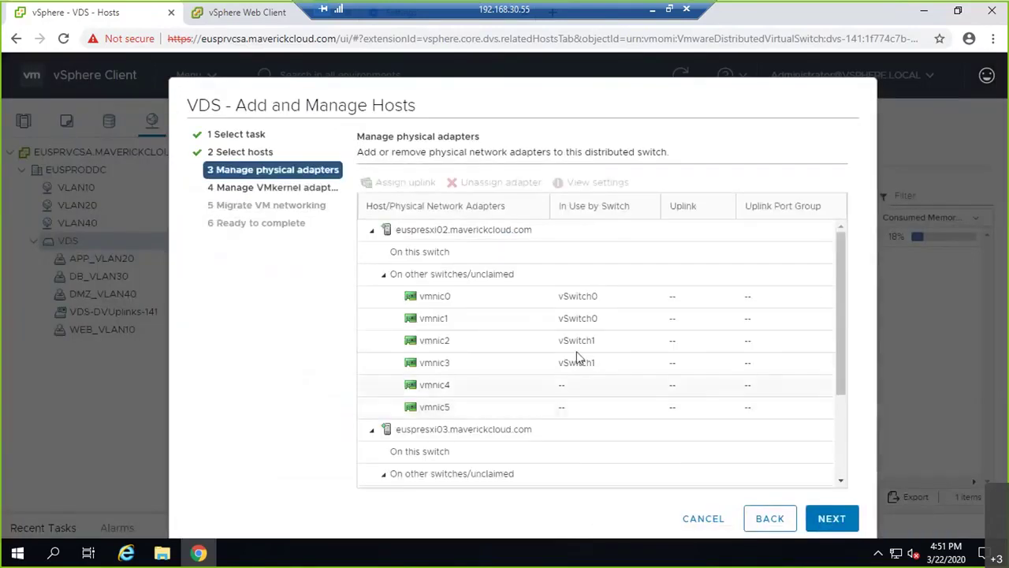
- Assign vmnic4 of host euspresxi02 to Uplink 1 of VDS
{"action": "left_click", "coordinate": [451, 385]}
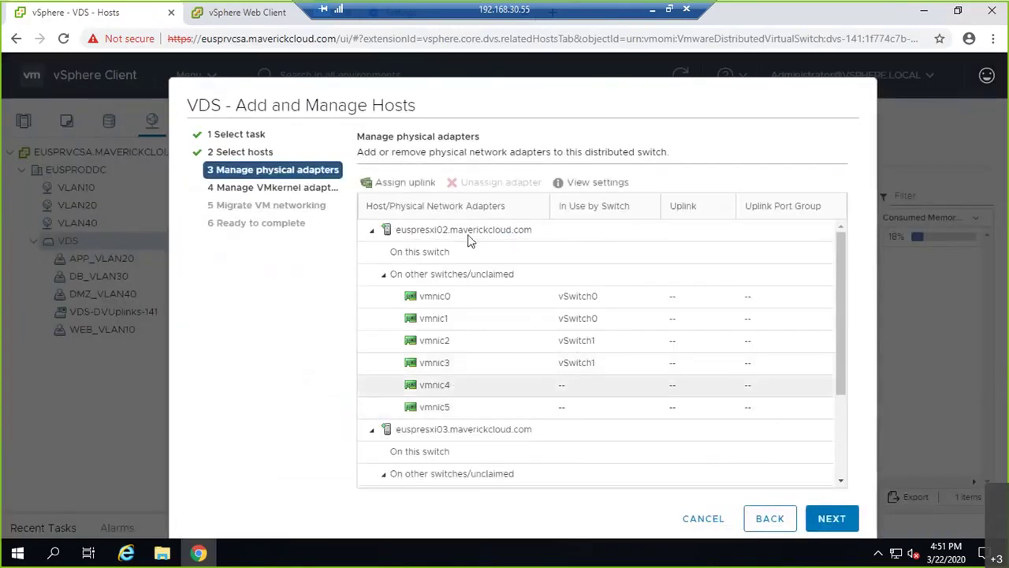
{"action": "left_click", "coordinate": [411, 187]}
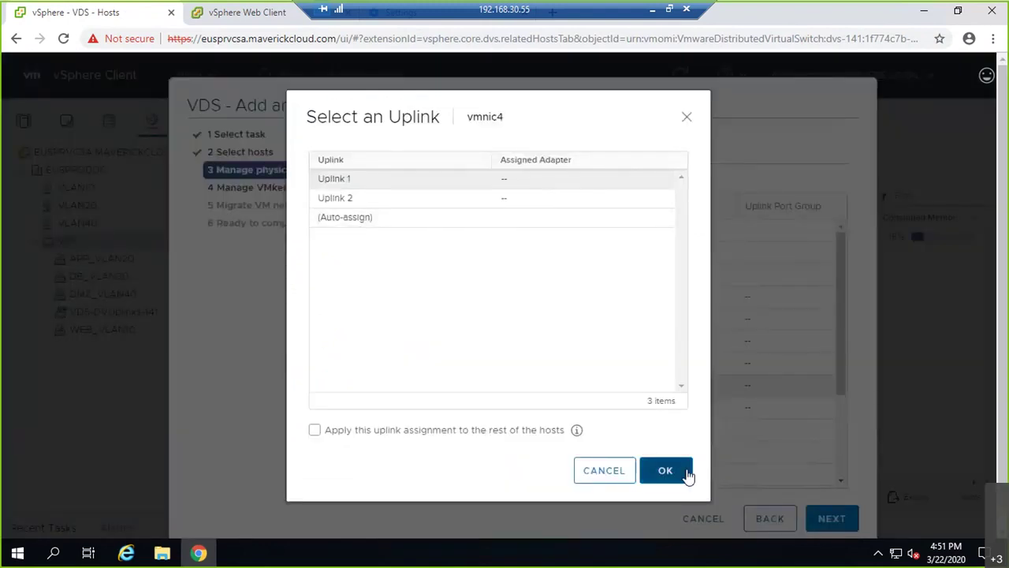
{"action": "left_click", "coordinate": [667, 470]}
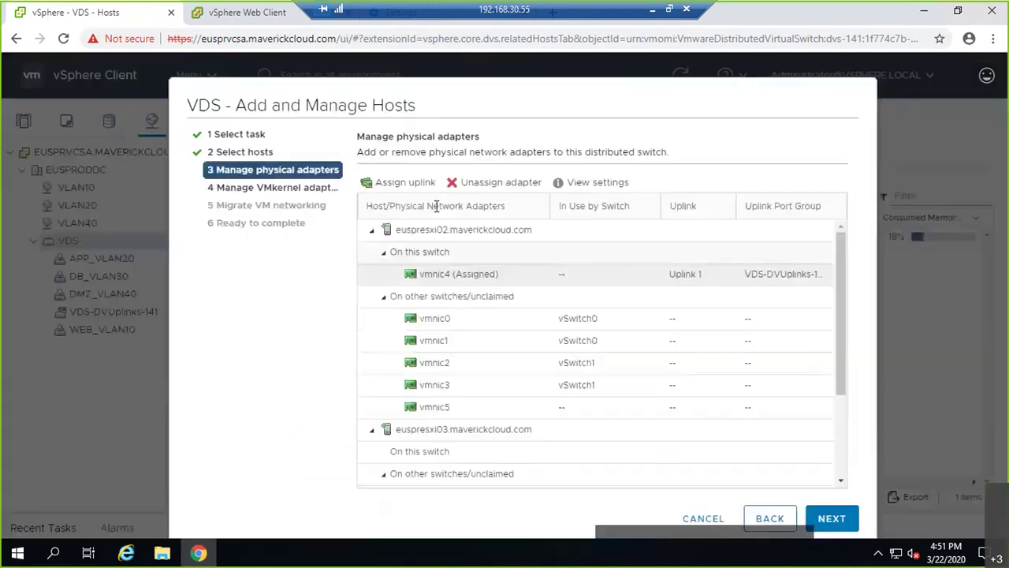
- Assign vmnic5 of host euspresxi02 to Uplink 2 of VDS
{"action": "left_click", "coordinate": [446, 407]}
{"action": "left_click", "coordinate": [400, 183]}
{"action": "left_click", "coordinate": [426, 201]}
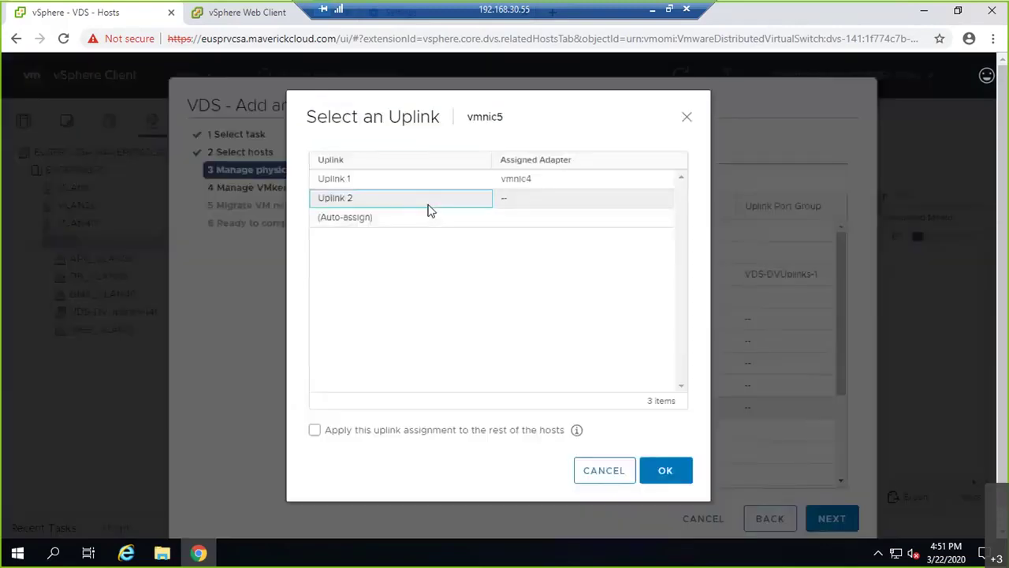
{"action": "left_click", "coordinate": [674, 465]}
- Assign vmnic4 of host euspresxi03 to Uplink 1 and its vmnic5 to Uplink 2
{"action": "scroll", "coordinate": [599, 418], "scroll_direction": "down", "scroll_amount": 2}
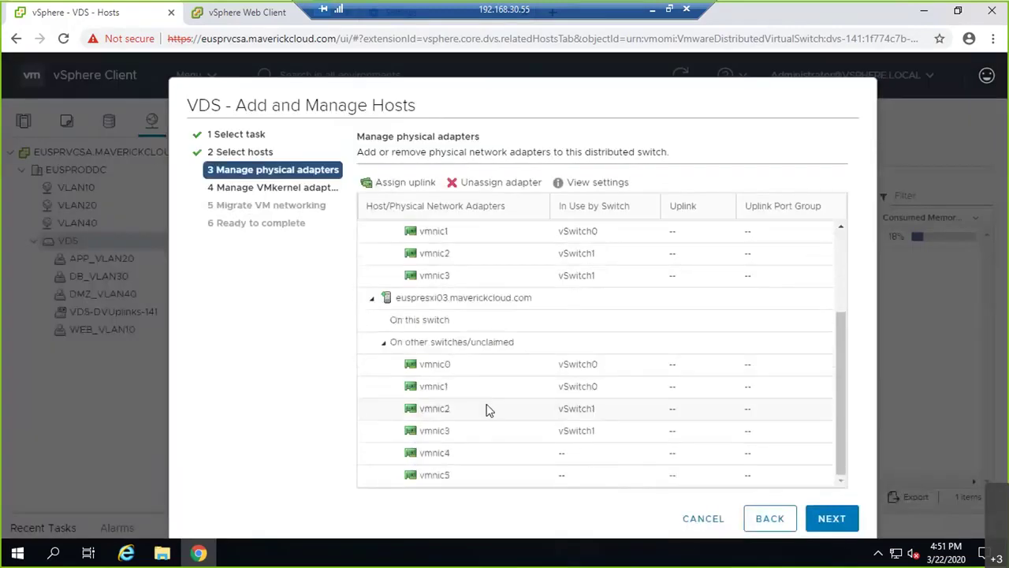
{"action": "left_click", "coordinate": [547, 462]}
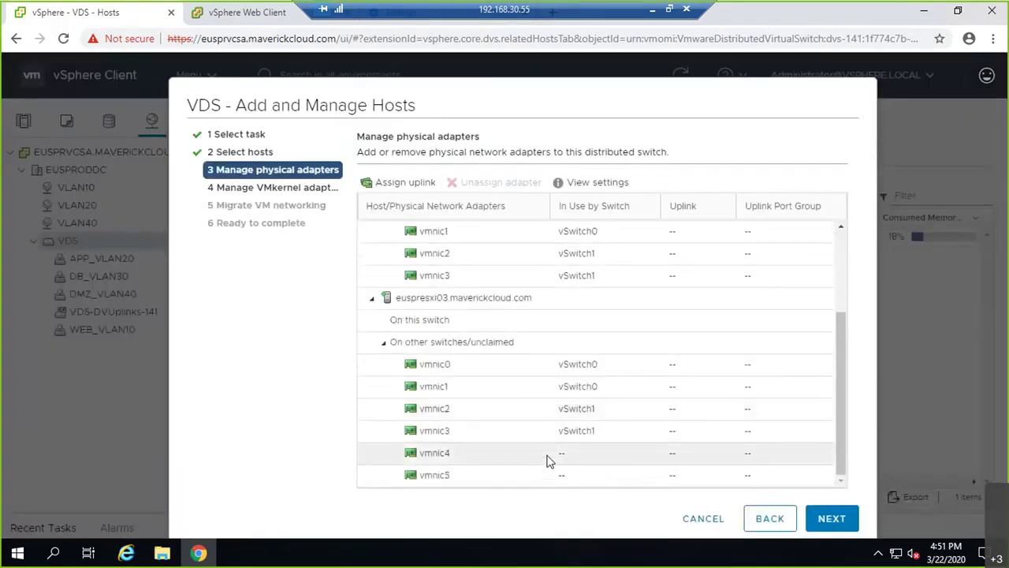
{"action": "left_click", "coordinate": [402, 182]}
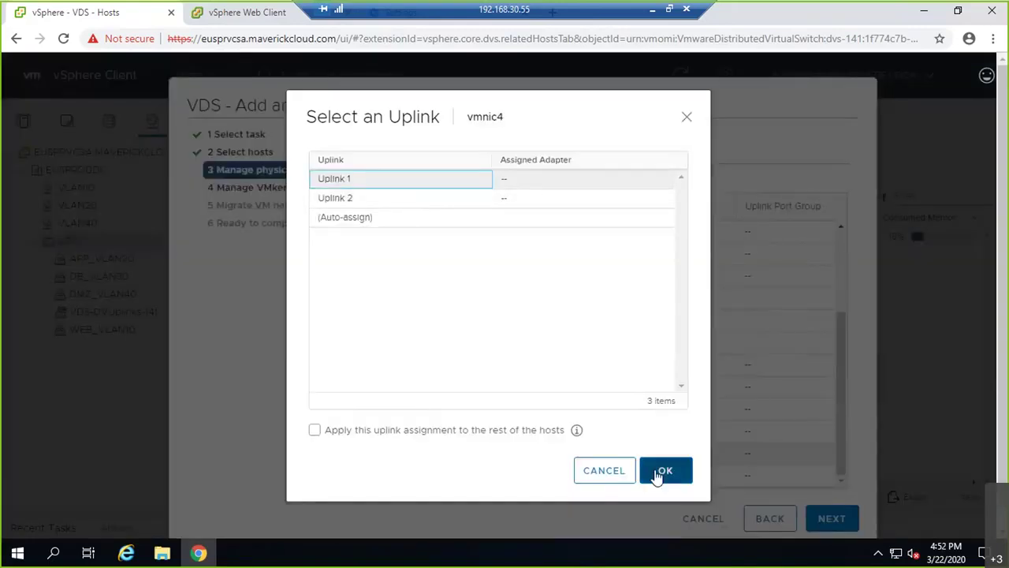
{"action": "left_click", "coordinate": [659, 471]}
{"action": "left_click", "coordinate": [432, 475]}
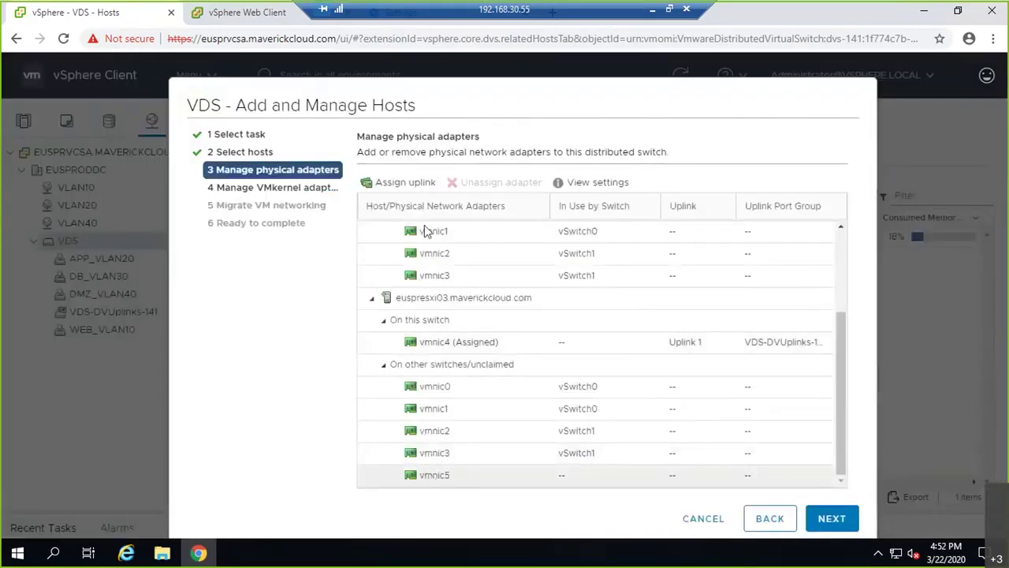
{"action": "left_click", "coordinate": [395, 185]}
{"action": "left_click", "coordinate": [384, 183]}
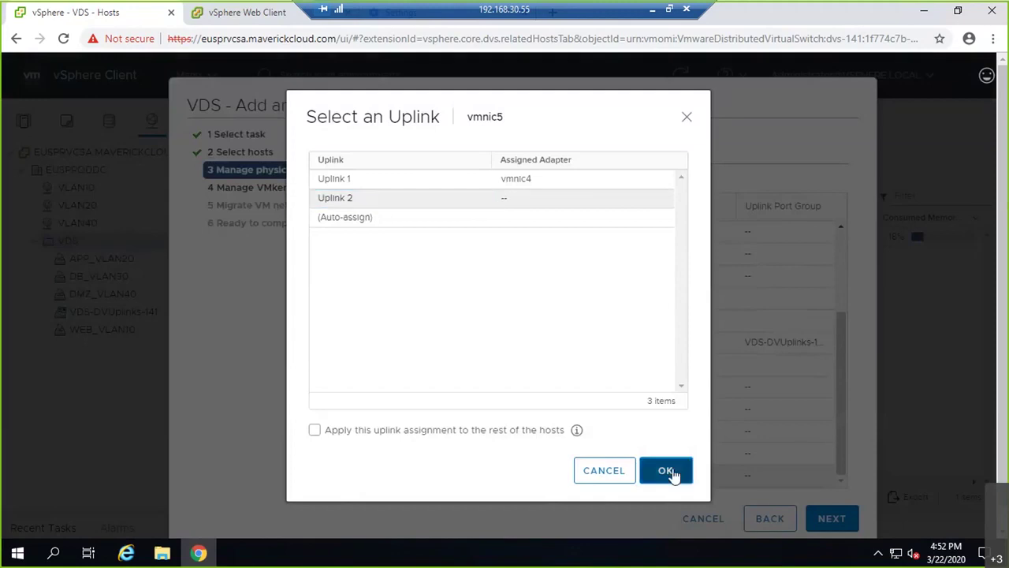
{"action": "left_click", "coordinate": [669, 473]}
- Finish adding the two hosts to VDS without migrating any VMkernel adapters or VM networking
{"action": "left_click", "coordinate": [857, 526]}
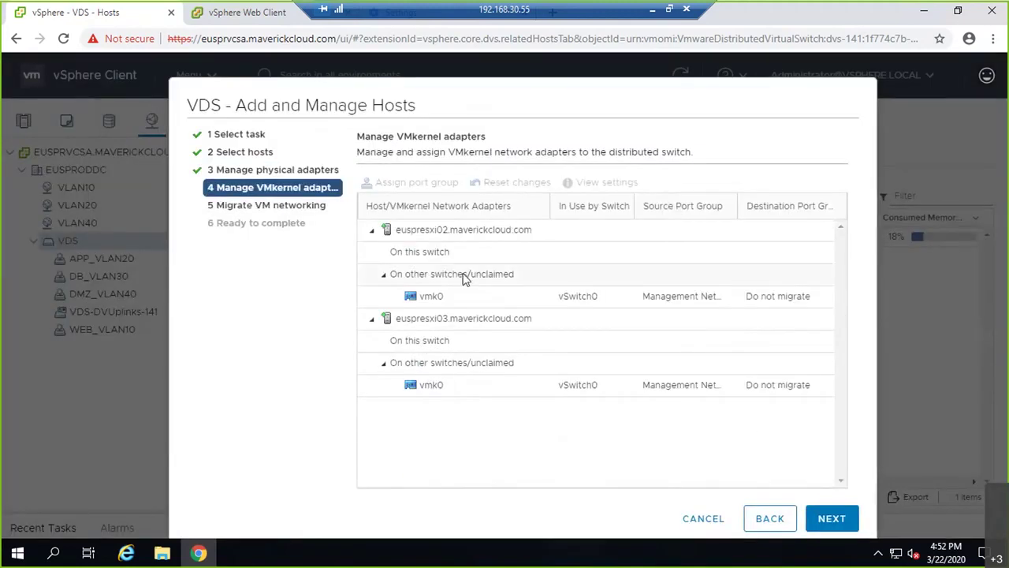
{"action": "left_click", "coordinate": [837, 517]}
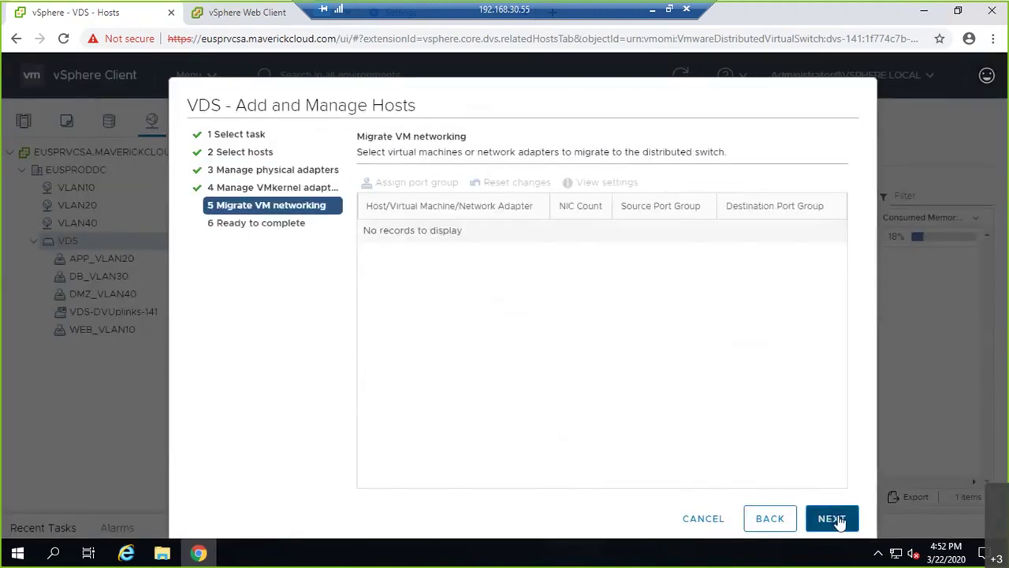
{"action": "left_click", "coordinate": [837, 518]}
{"action": "left_click", "coordinate": [840, 516]}
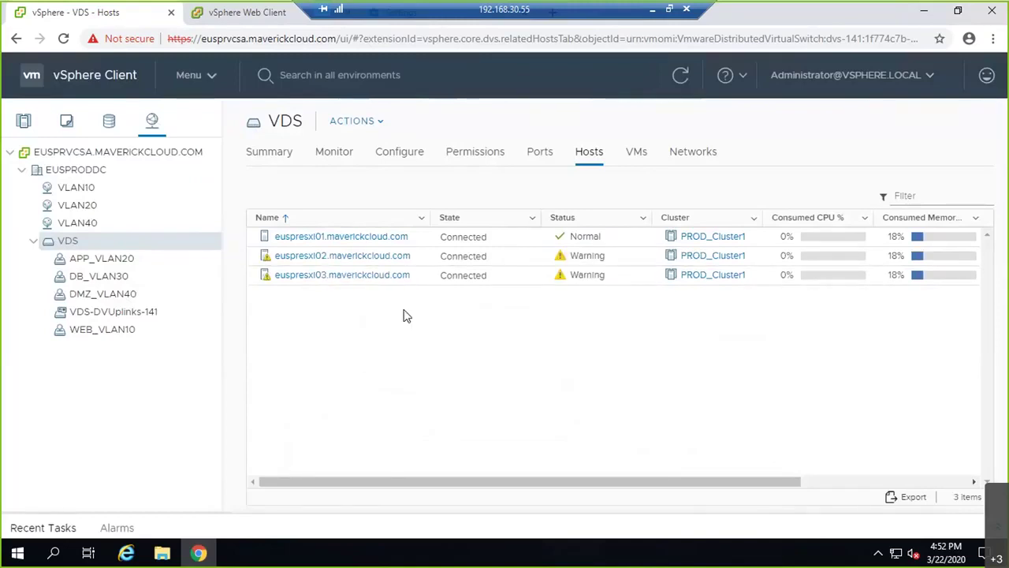
- Check the VMs and hosts related to VDS, and inspect the virtual switches of euspresxi02, euspresxi03 and euspresxi01
{"action": "left_click", "coordinate": [637, 153]}
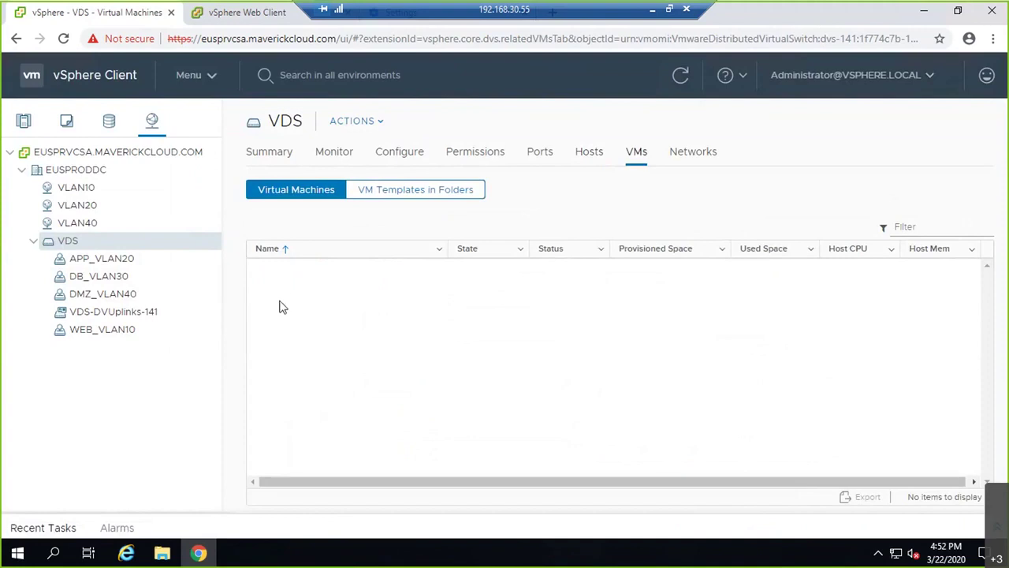
{"action": "left_click", "coordinate": [601, 156]}
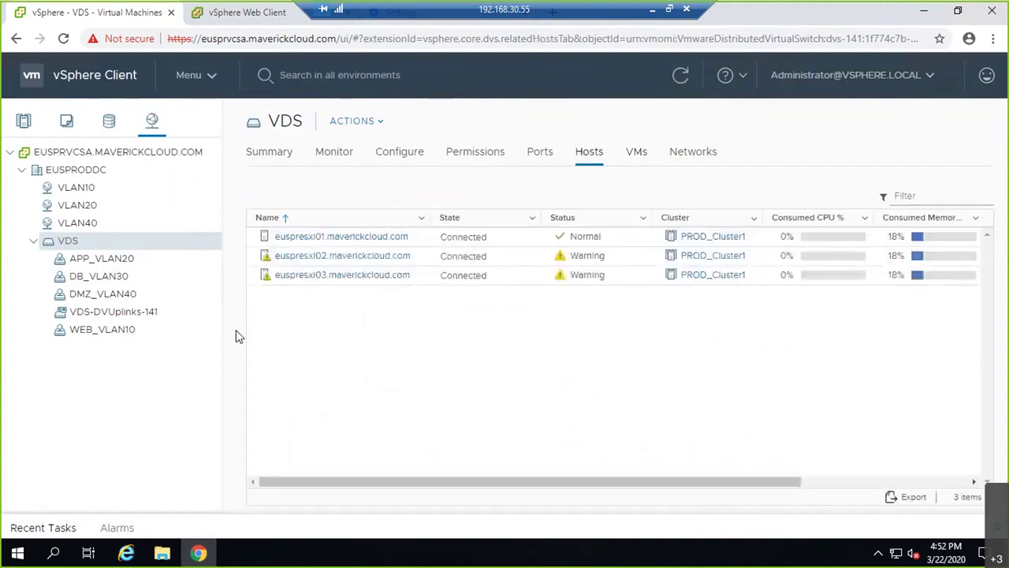
{"action": "left_click", "coordinate": [26, 121]}
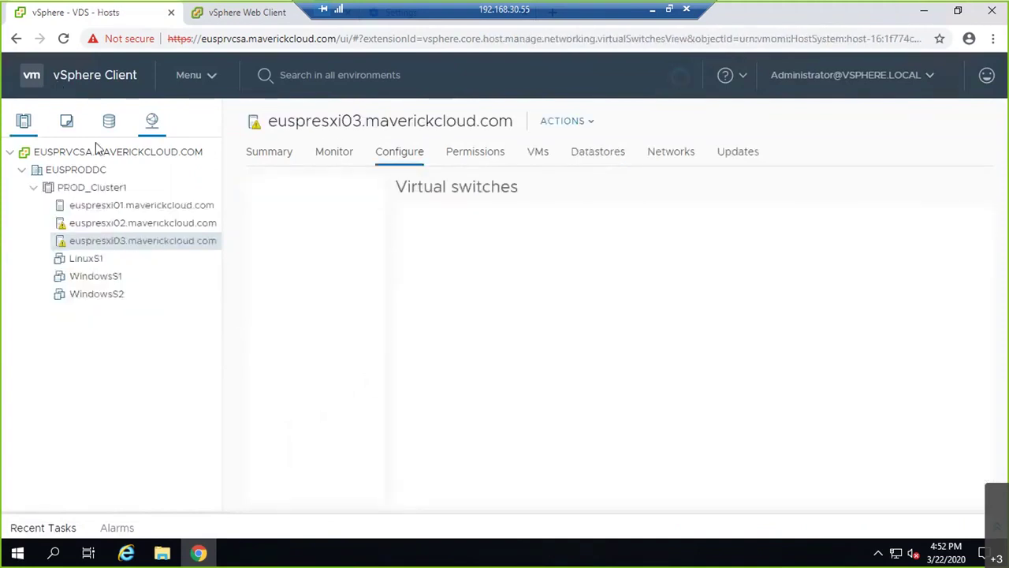
{"action": "left_click", "coordinate": [130, 226]}
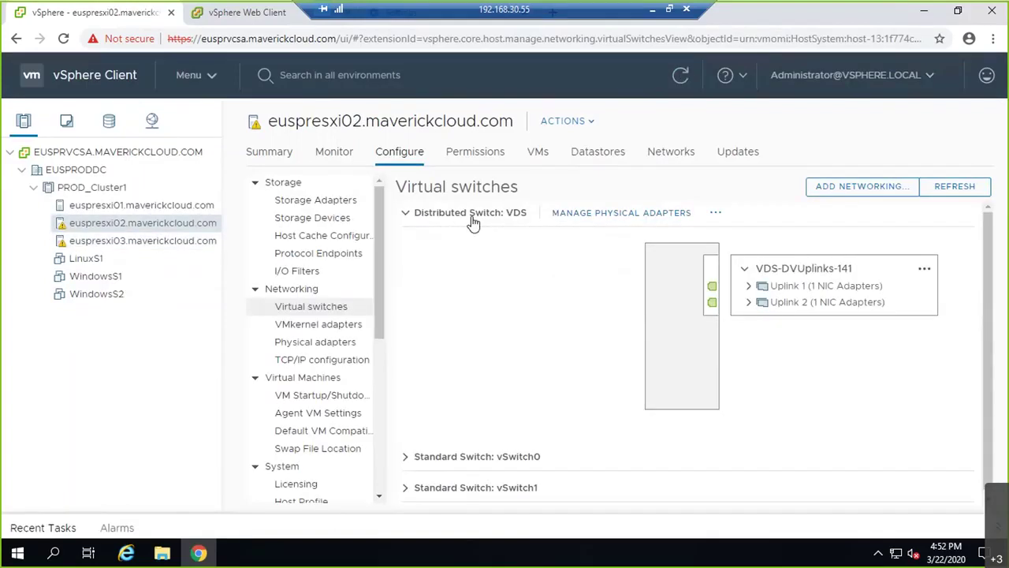
{"action": "left_click", "coordinate": [150, 239]}
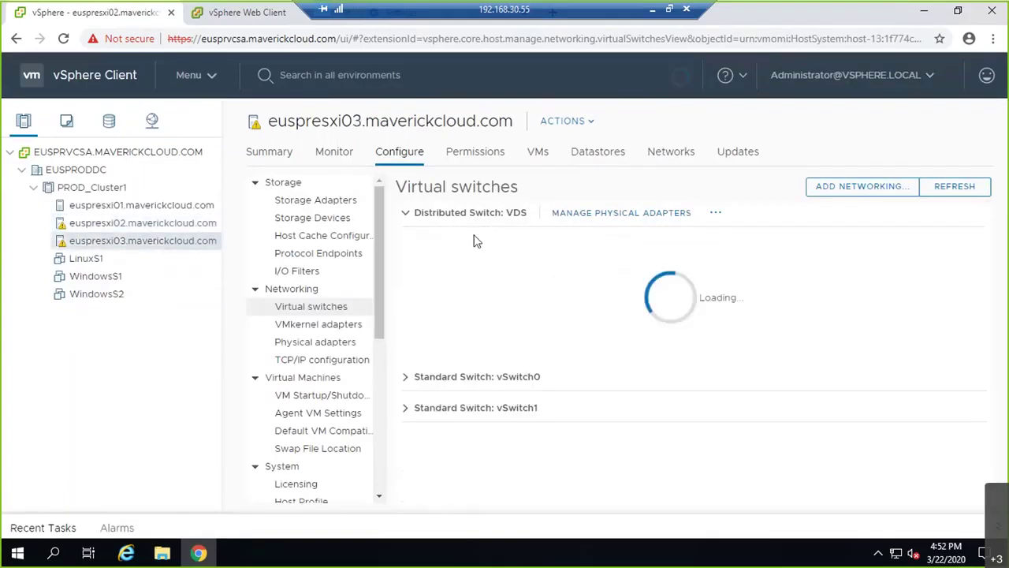
{"action": "left_click", "coordinate": [180, 207]}
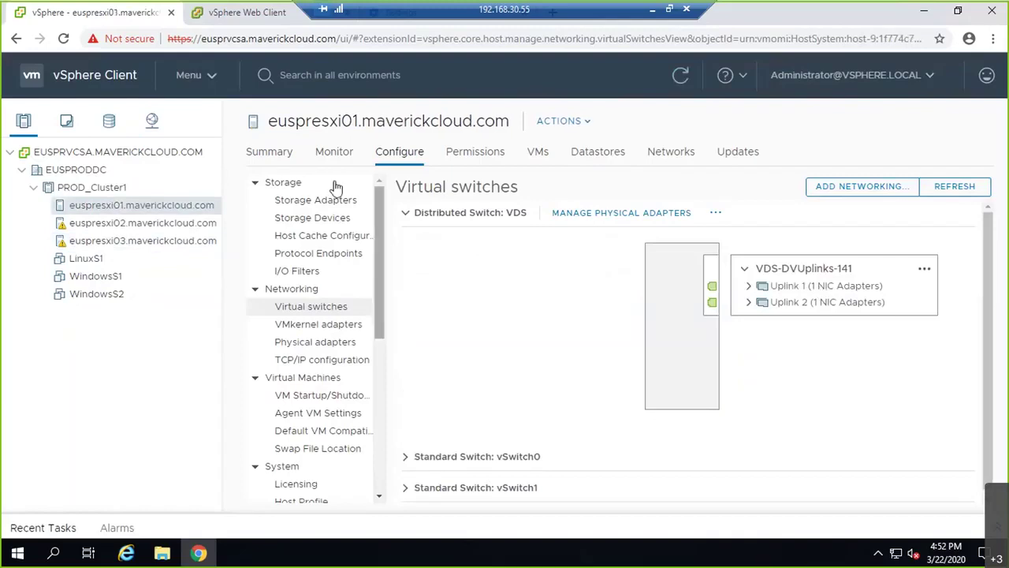
- Switch to the vSphere Web Client and review VDS on host euspresxi02 in the topology lite view
{"action": "left_click", "coordinate": [247, 13]}
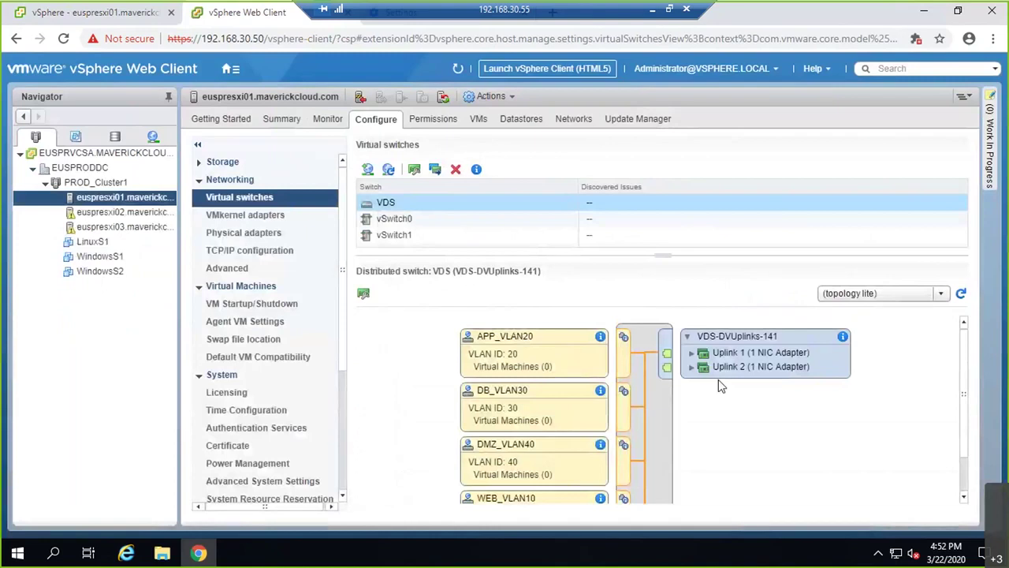
{"action": "left_click", "coordinate": [122, 211]}
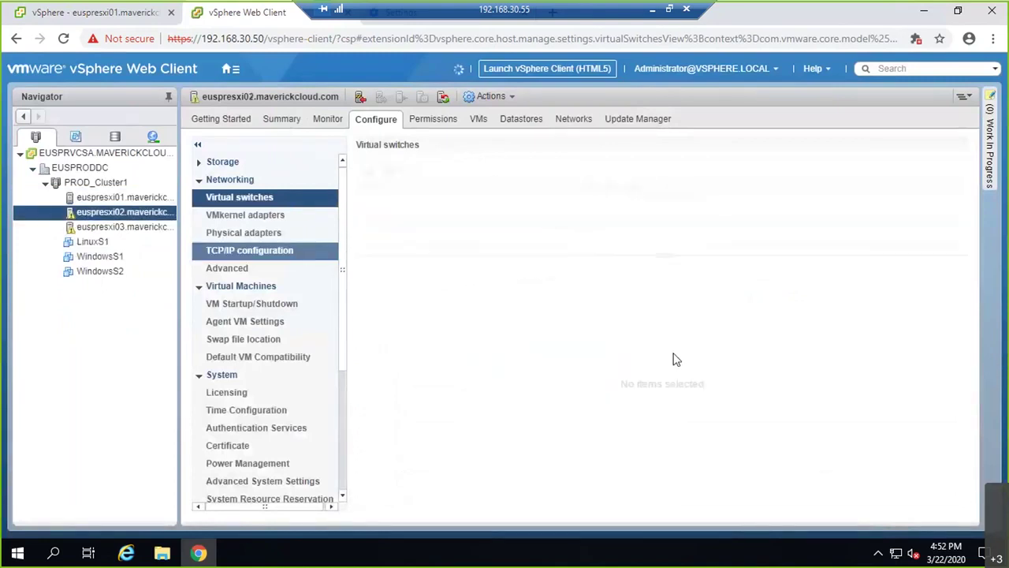
{"action": "left_click", "coordinate": [402, 203]}
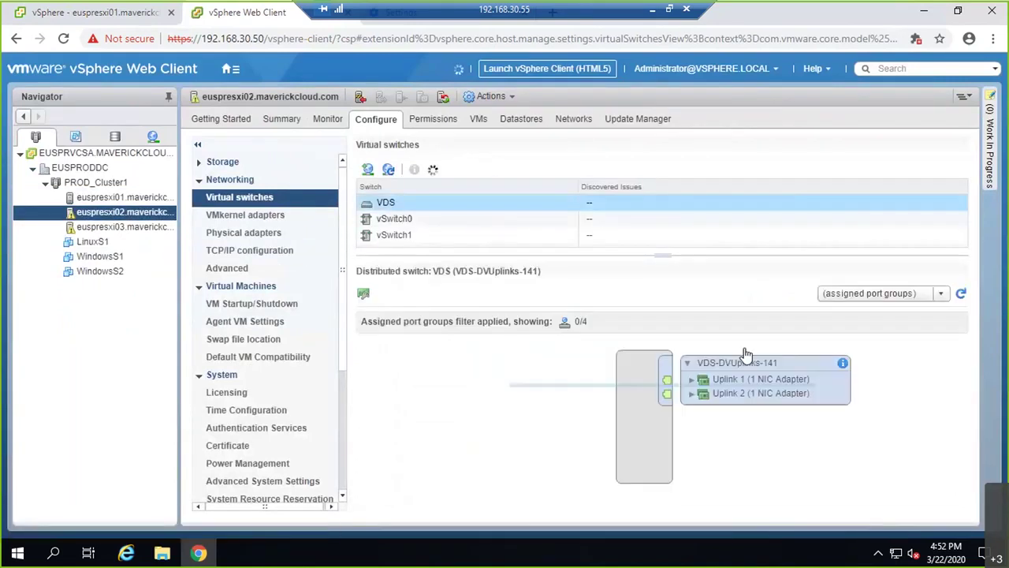
{"action": "left_click", "coordinate": [905, 294]}
{"action": "left_click", "coordinate": [891, 323]}
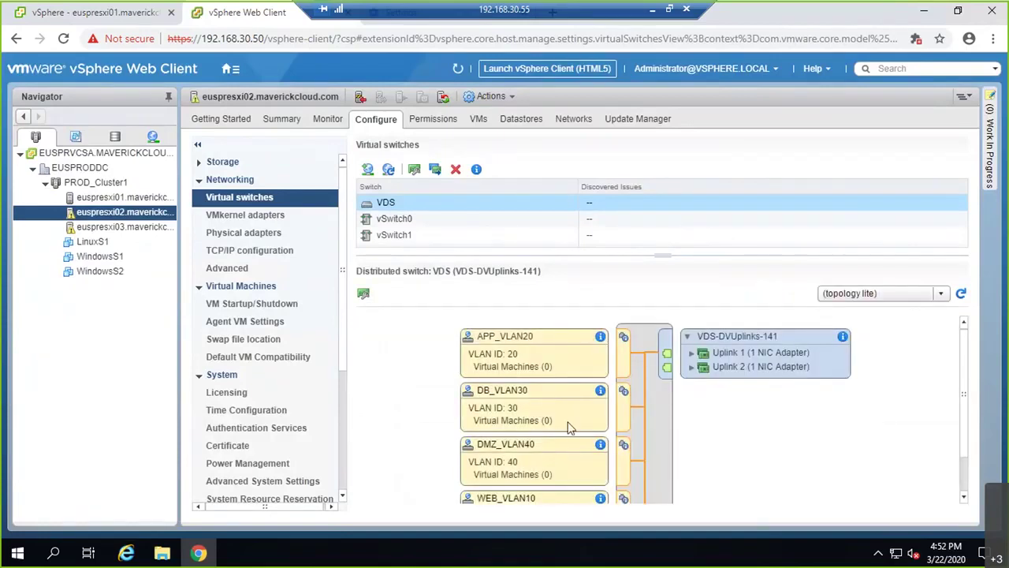
{"action": "scroll", "coordinate": [570, 426], "scroll_direction": "down", "scroll_amount": 1}
{"action": "scroll", "coordinate": [576, 429], "scroll_direction": "up", "scroll_amount": 1}
{"action": "scroll", "coordinate": [580, 427], "scroll_direction": "down", "scroll_amount": 1}
{"action": "scroll", "coordinate": [581, 424], "scroll_direction": "up", "scroll_amount": 1}
- Switch to Microsoft Whiteboard and draw a red port group labelled 999, underlined, on the VDS sketch below port group 40
{"action": "left_click", "coordinate": [654, 14]}
{"action": "left_click", "coordinate": [362, 526]}
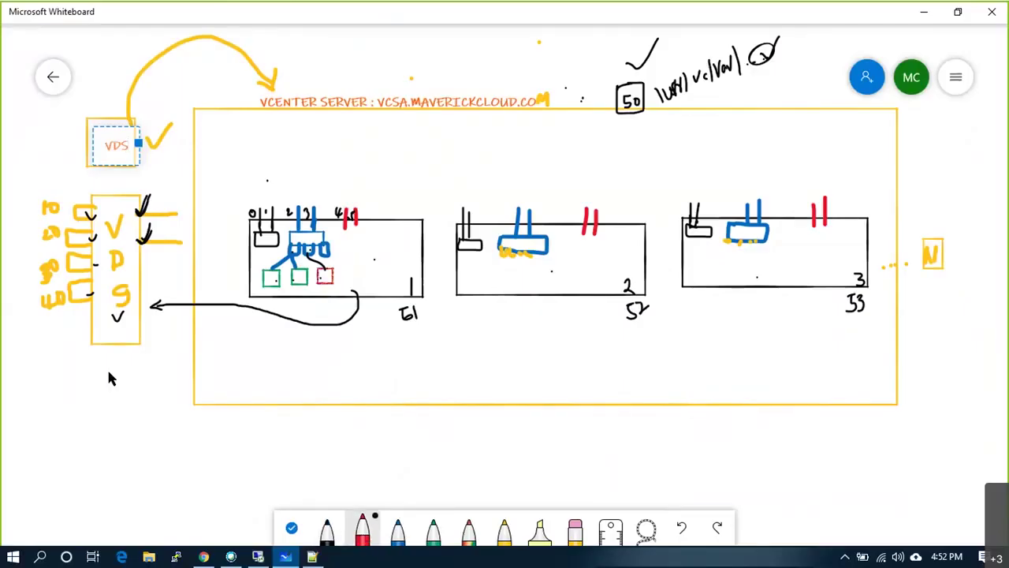
{"action": "mouse_move", "coordinate": [94, 321]}
{"action": "left_mouse_down"}
{"action": "mouse_move", "coordinate": [77, 336]}
{"action": "mouse_move", "coordinate": [52, 331]}
{"action": "mouse_move", "coordinate": [41, 350]}
{"action": "mouse_move", "coordinate": [59, 349]}
{"action": "left_mouse_up"}
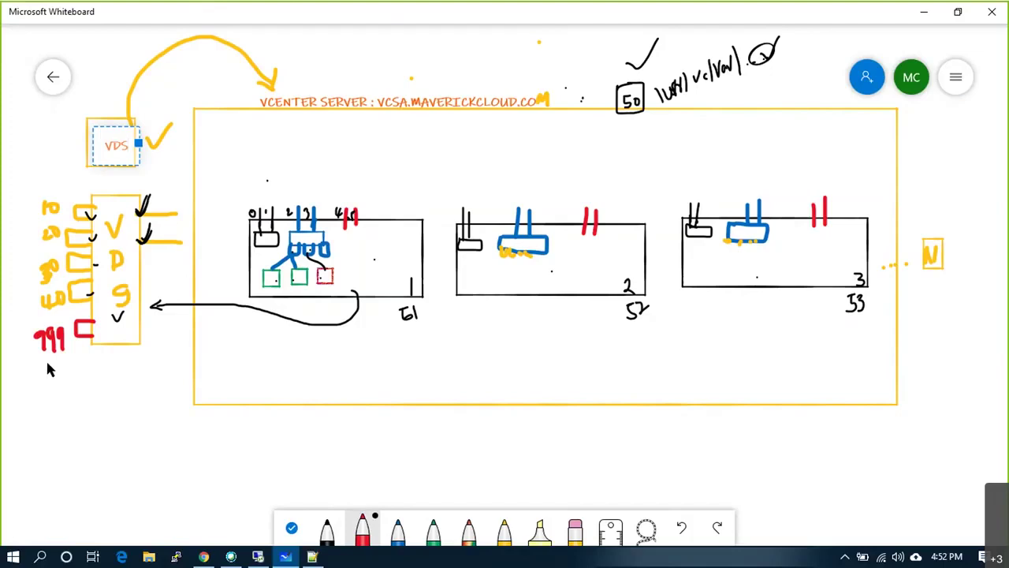
{"action": "left_click_drag", "start_coordinate": [45, 362], "coordinate": [75, 353]}
- Return to the HTML5 vSphere Client and start a new distributed port group on VDS named BKUP_VLAN999
{"action": "mouse_move", "coordinate": [287, 557]}
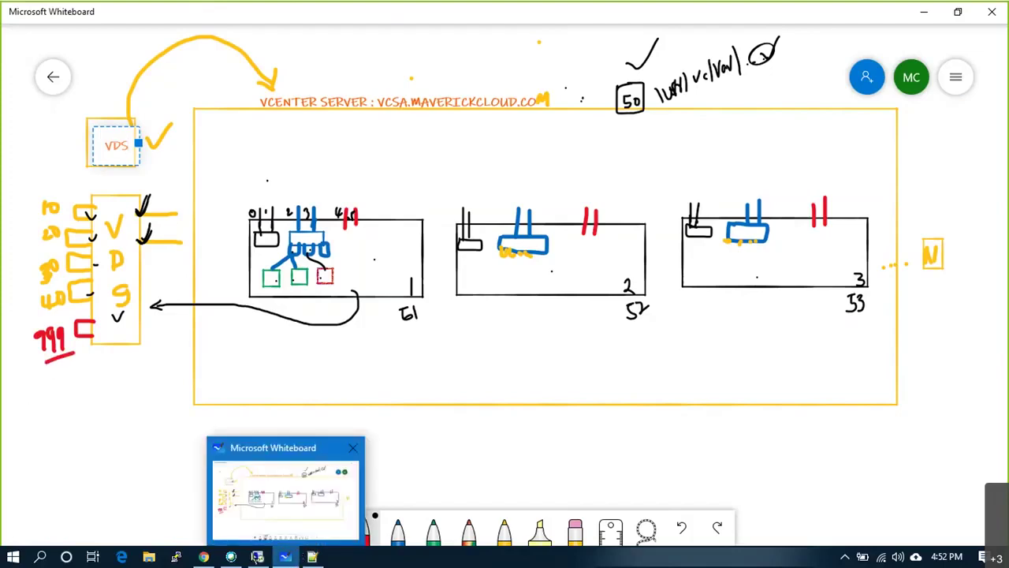
{"action": "mouse_move", "coordinate": [254, 558]}
{"action": "left_click", "coordinate": [258, 558]}
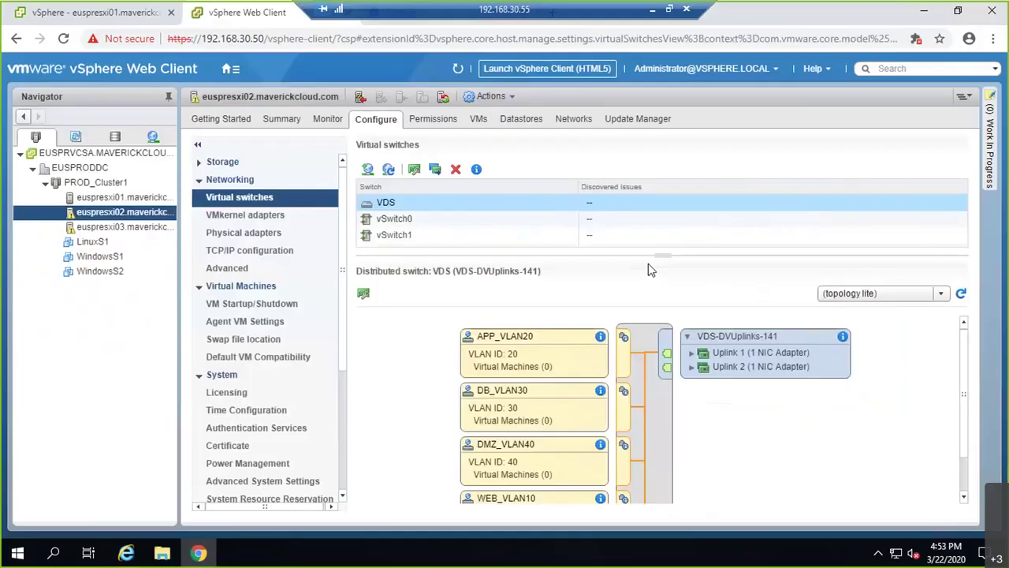
{"action": "left_click", "coordinate": [98, 12]}
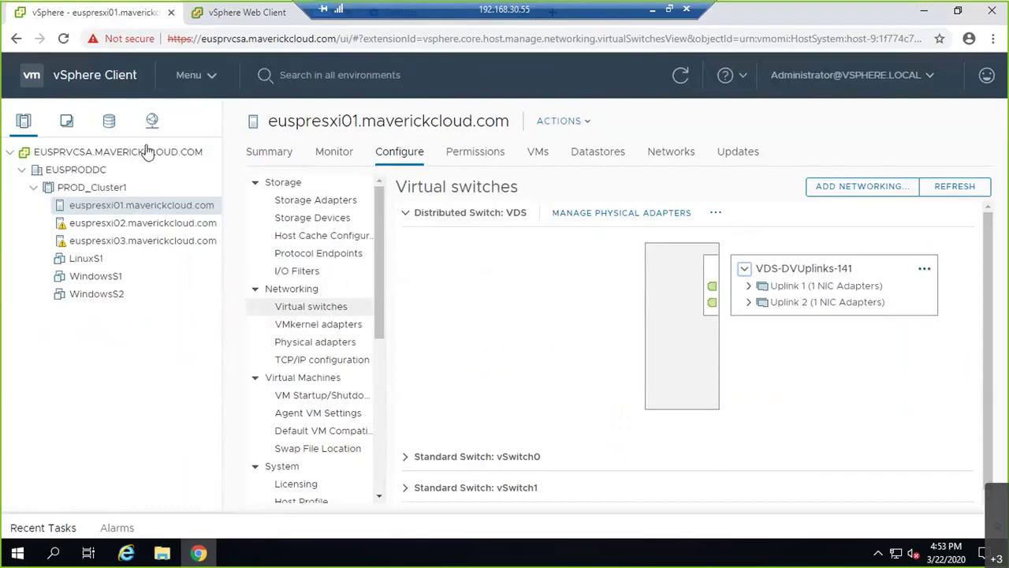
{"action": "left_click", "coordinate": [151, 120]}
{"action": "right_click", "coordinate": [69, 241]}
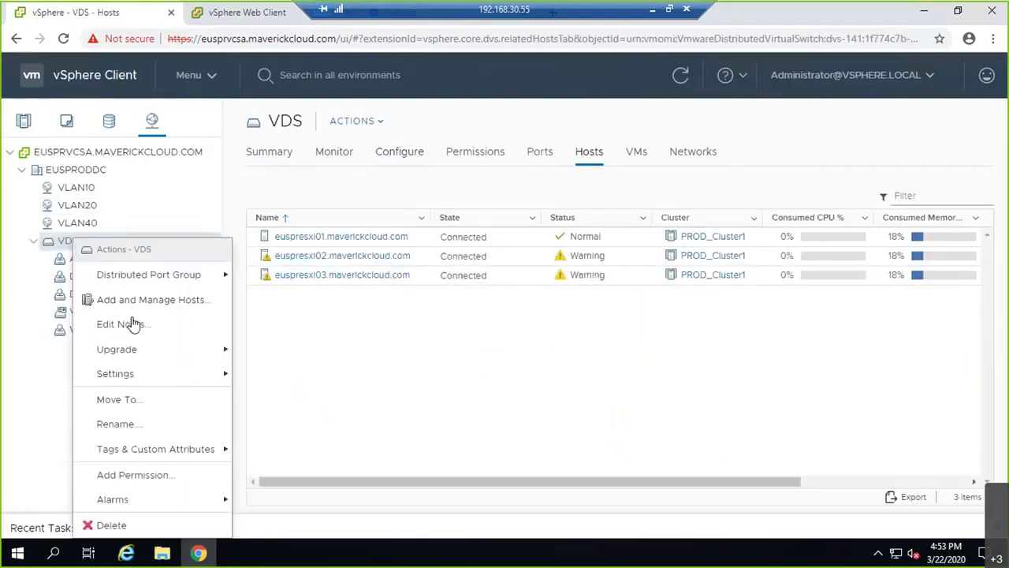
{"action": "mouse_move", "coordinate": [182, 275]}
{"action": "left_click", "coordinate": [286, 280]}
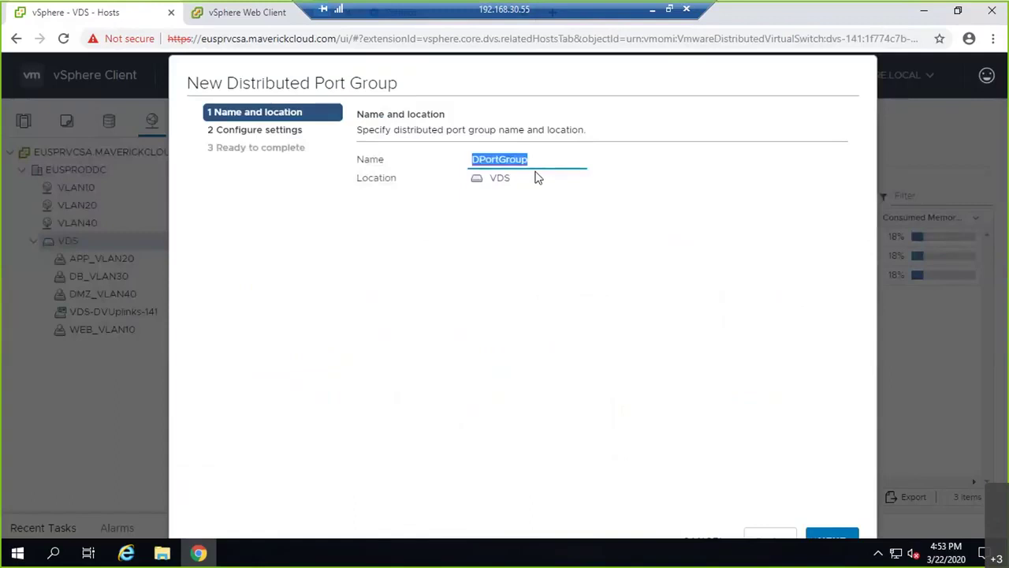
{"action": "type", "text": "BKUP_VL"}
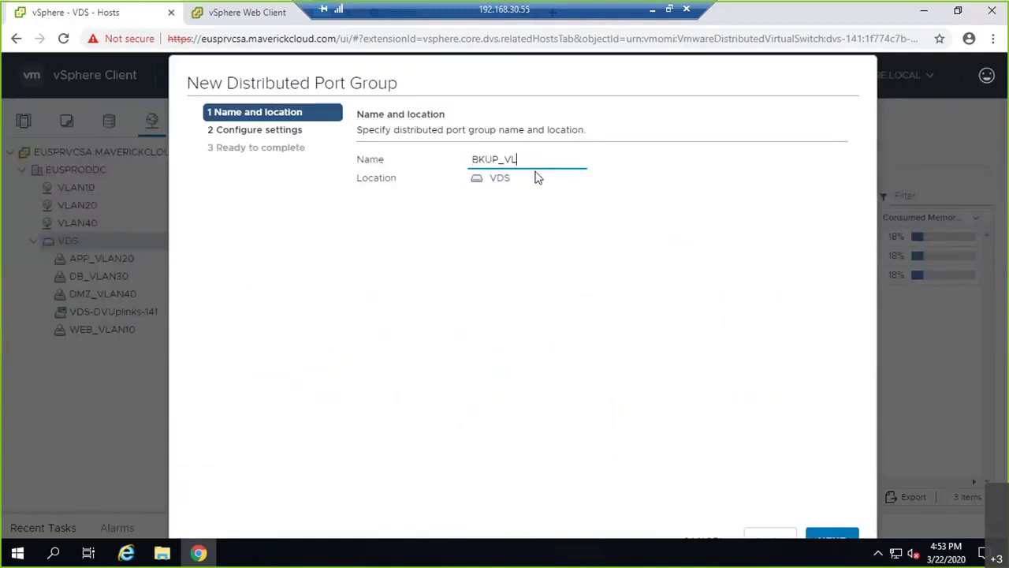
{"action": "type", "text": "AN999"}
{"action": "left_click", "coordinate": [845, 539]}
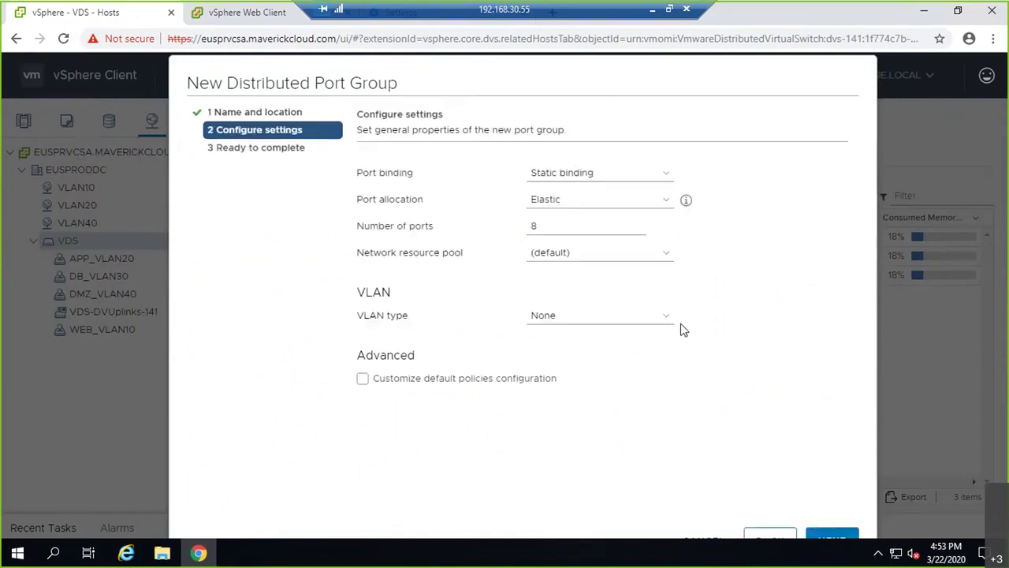
- Give the new port group 254 ports and VLAN type VLAN with ID 999, and finish creating it
{"action": "left_click_drag", "start_coordinate": [602, 225], "coordinate": [500, 225]}
{"action": "type", "text": "254"}
{"action": "left_click", "coordinate": [599, 315]}
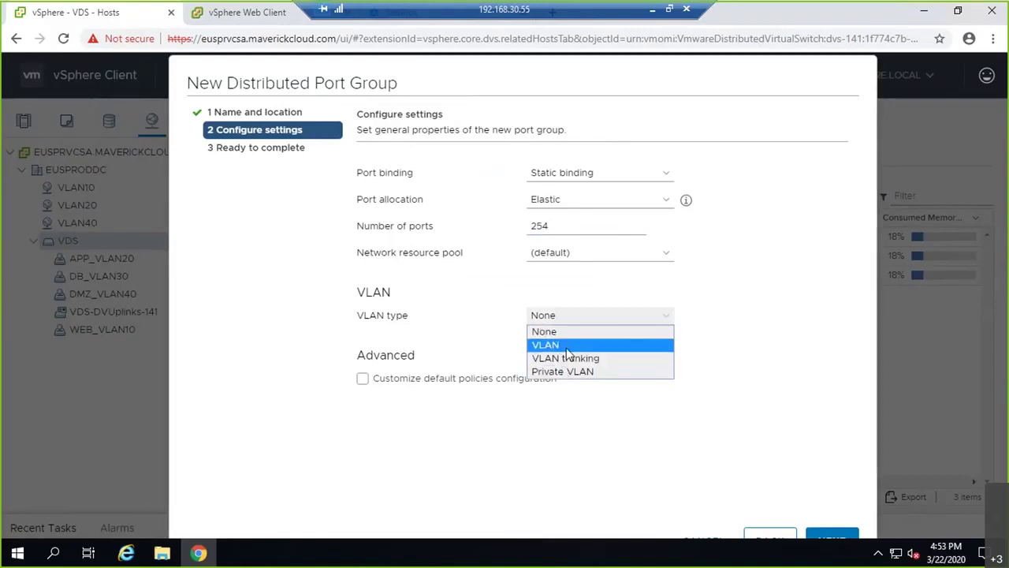
{"action": "left_click", "coordinate": [566, 347]}
{"action": "double_click", "coordinate": [566, 345]}
{"action": "key", "text": "BackSpace"}
{"action": "type", "text": "999"}
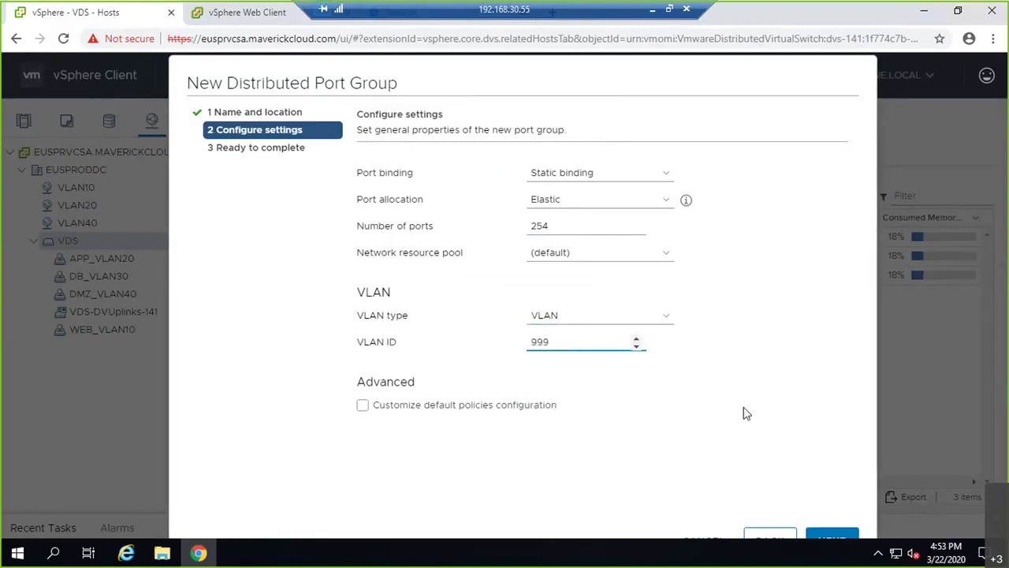
{"action": "key", "text": "Return"}
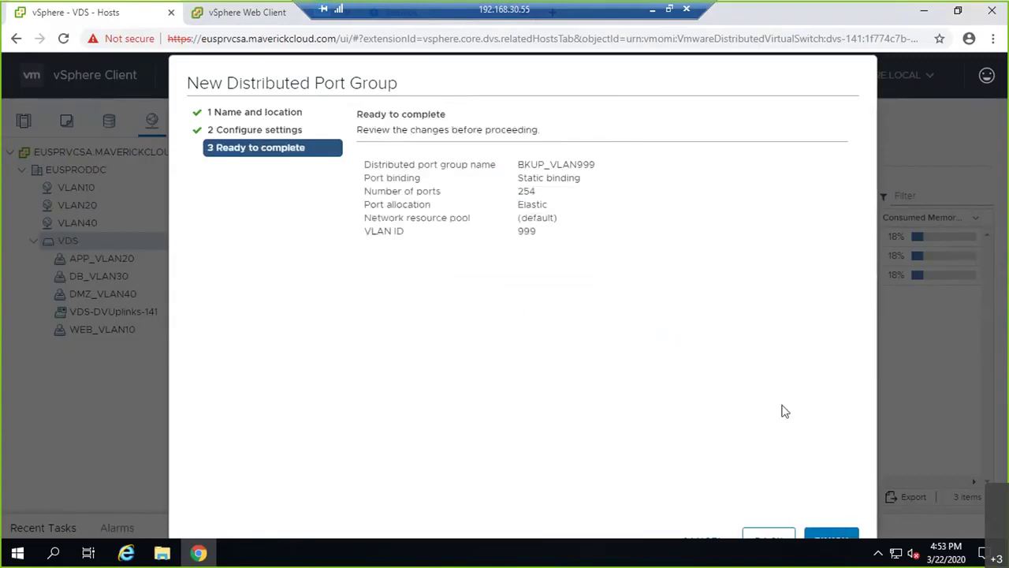
{"action": "left_click", "coordinate": [835, 544]}
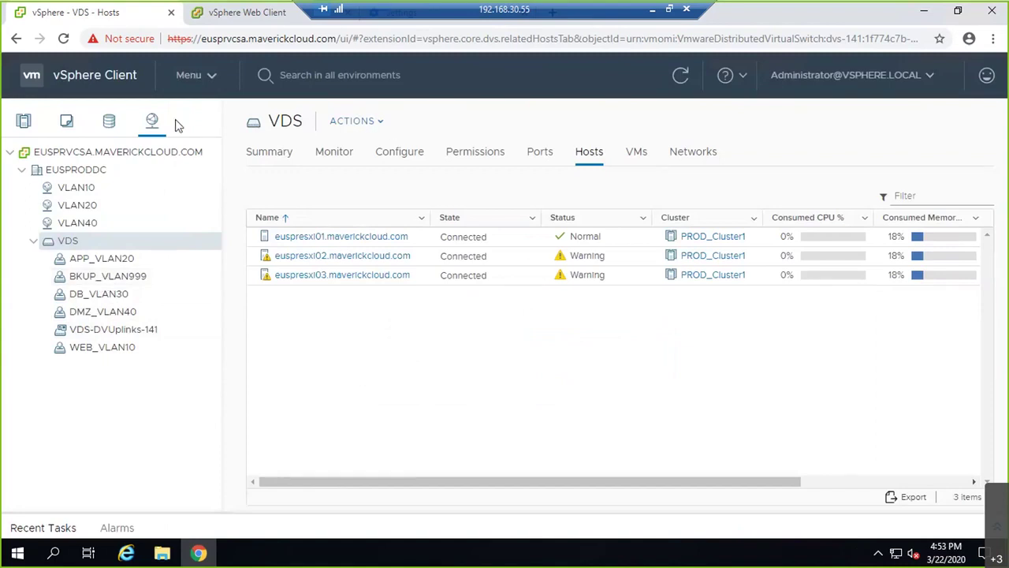
- Switch to the vSphere Web Client, refresh it, and review VDS's port groups on host euspresxi01 in the topology lite view
{"action": "left_click", "coordinate": [224, 14]}
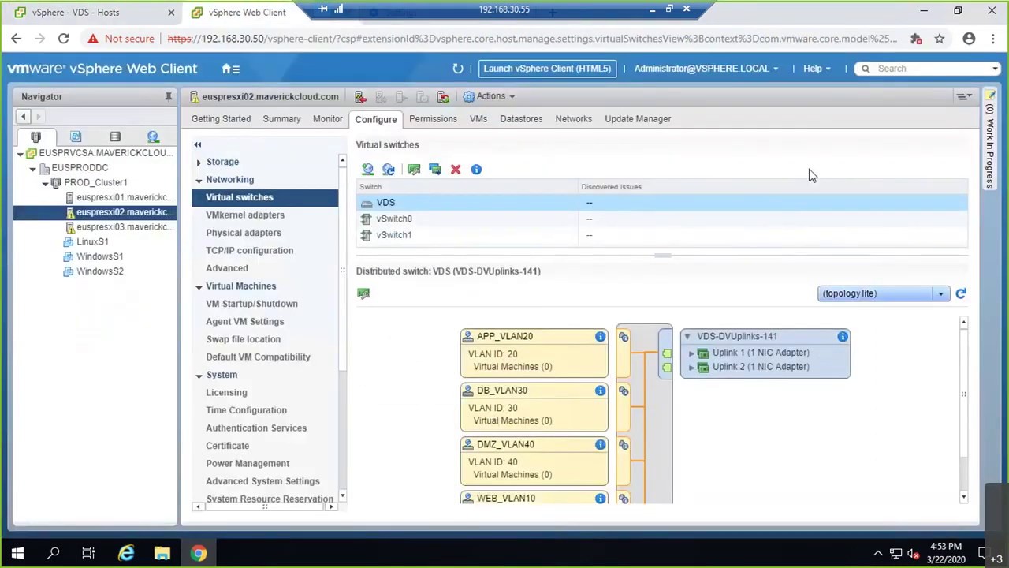
{"action": "left_click", "coordinate": [457, 71]}
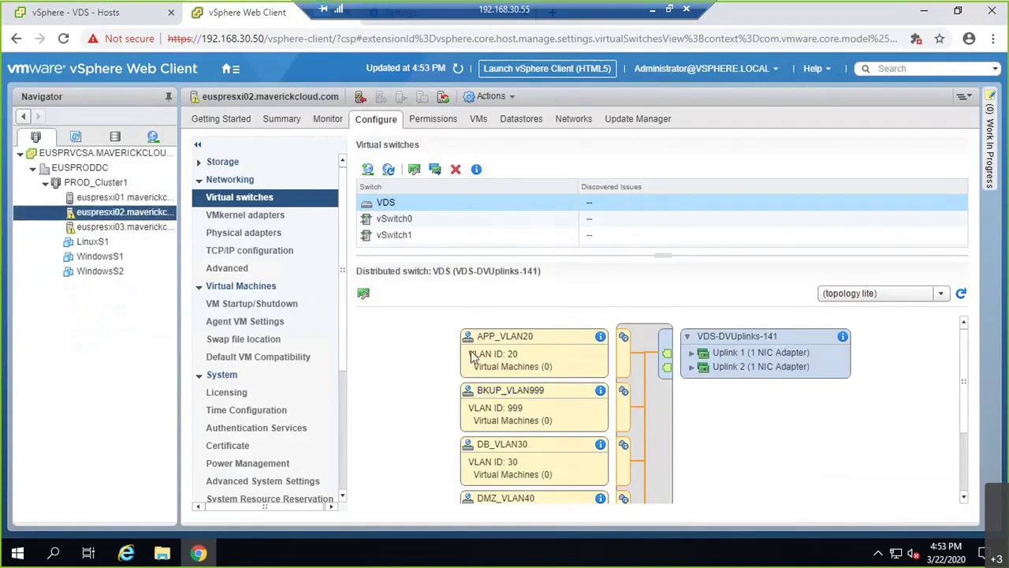
{"action": "left_click", "coordinate": [114, 199]}
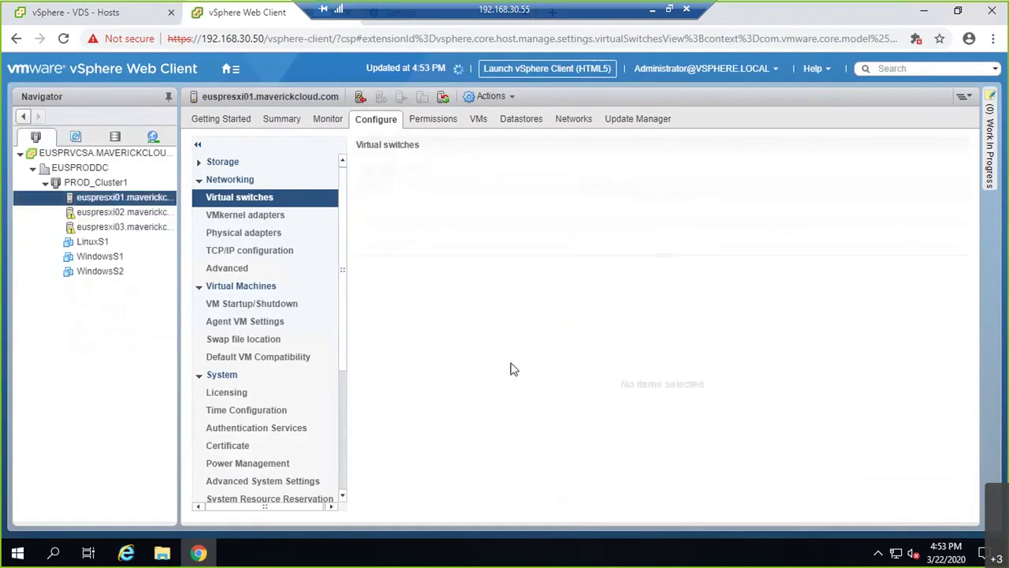
{"action": "left_click", "coordinate": [388, 205]}
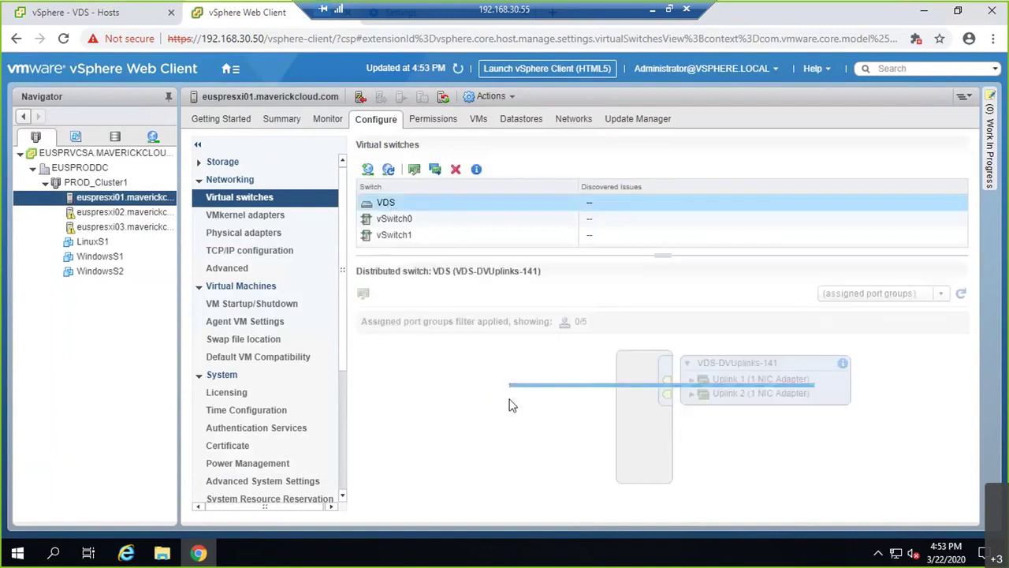
{"action": "left_click", "coordinate": [875, 294]}
{"action": "left_click", "coordinate": [859, 329]}
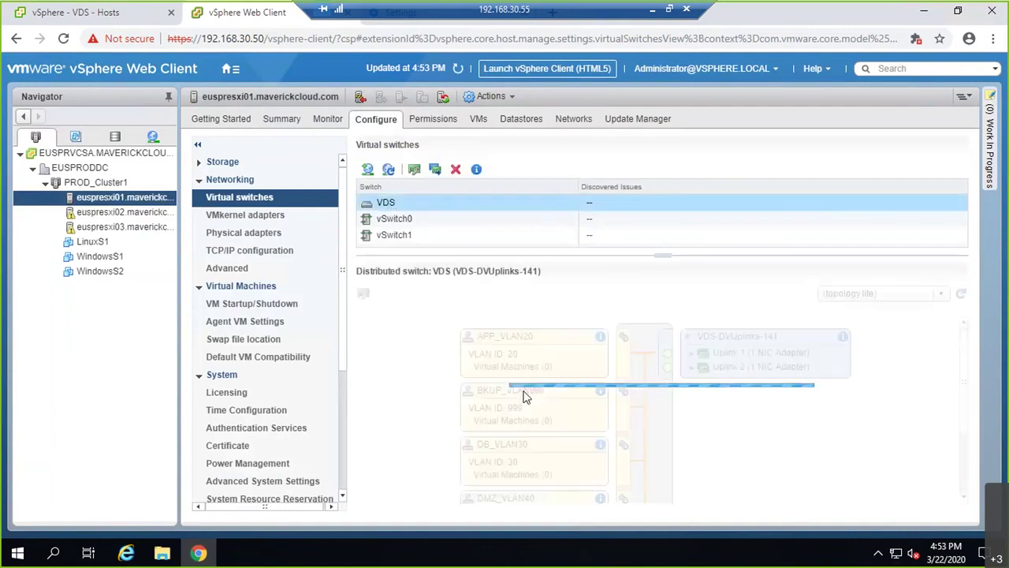
{"action": "scroll", "coordinate": [526, 398], "scroll_direction": "down", "scroll_amount": 3}
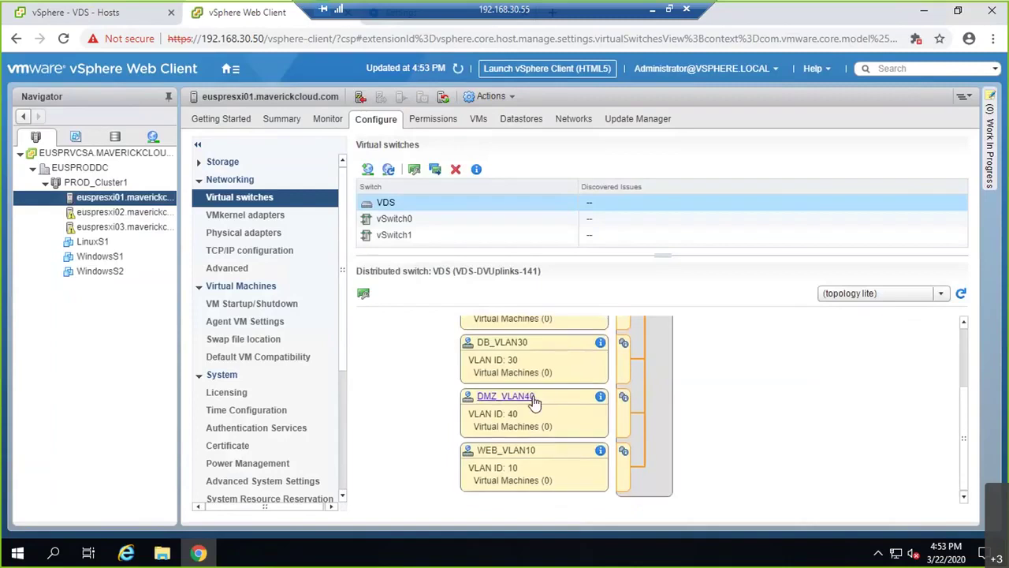
{"action": "scroll", "coordinate": [525, 410], "scroll_direction": "up", "scroll_amount": 3}
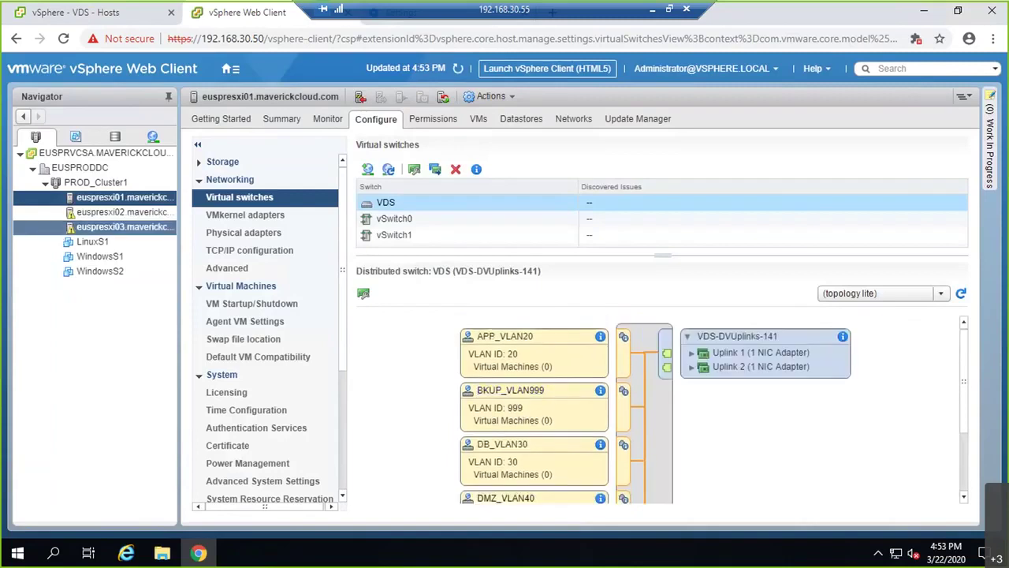
- Review VDS's port groups on host euspresxi03 in the topology lite view, including BKUP_VLAN999
{"action": "left_click", "coordinate": [83, 229]}
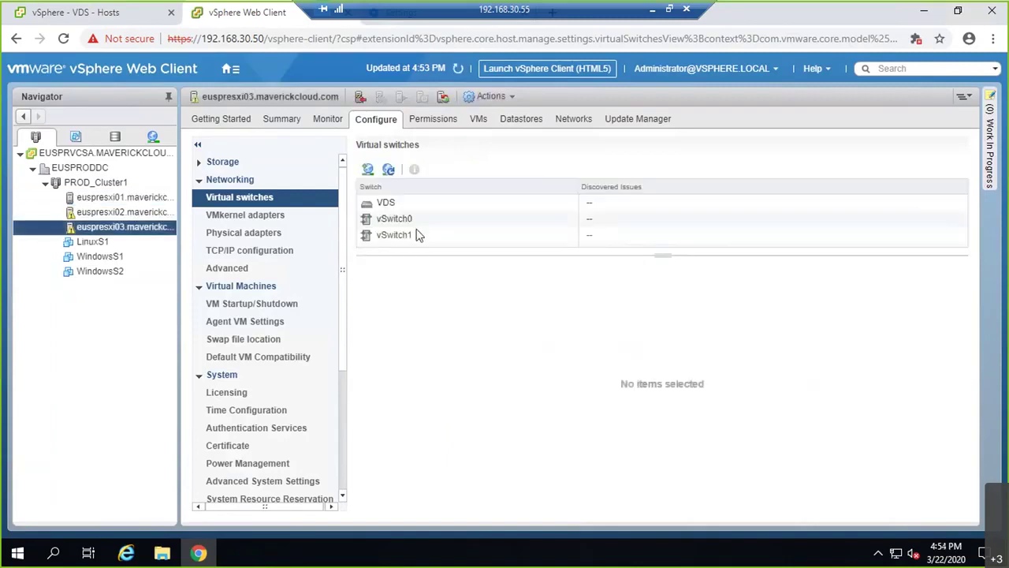
{"action": "left_click", "coordinate": [409, 207]}
{"action": "left_click", "coordinate": [899, 294]}
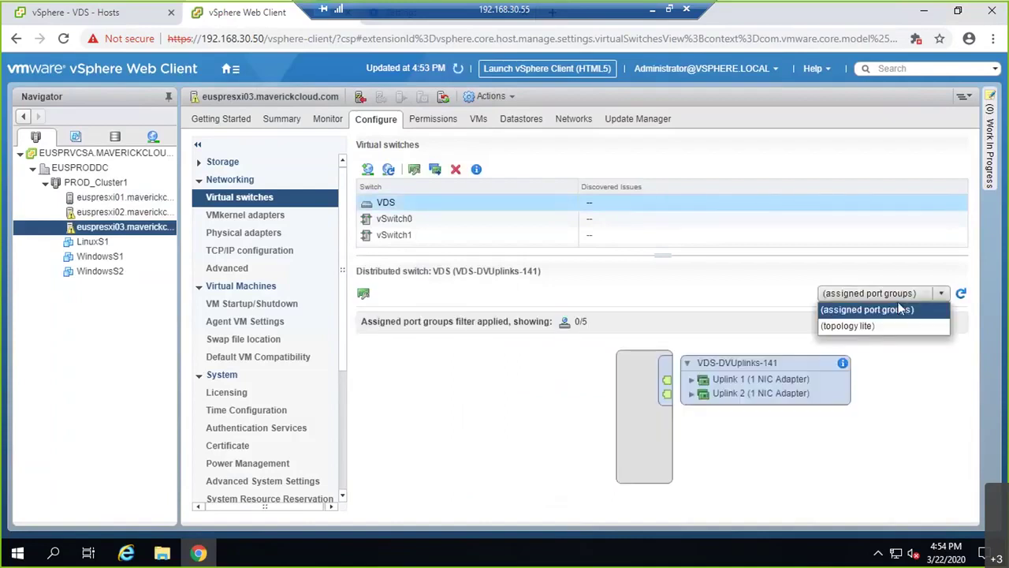
{"action": "left_click", "coordinate": [847, 326]}
{"action": "scroll", "coordinate": [534, 459], "scroll_direction": "down", "scroll_amount": 3}
{"action": "scroll", "coordinate": [535, 450], "scroll_direction": "up", "scroll_amount": 1}
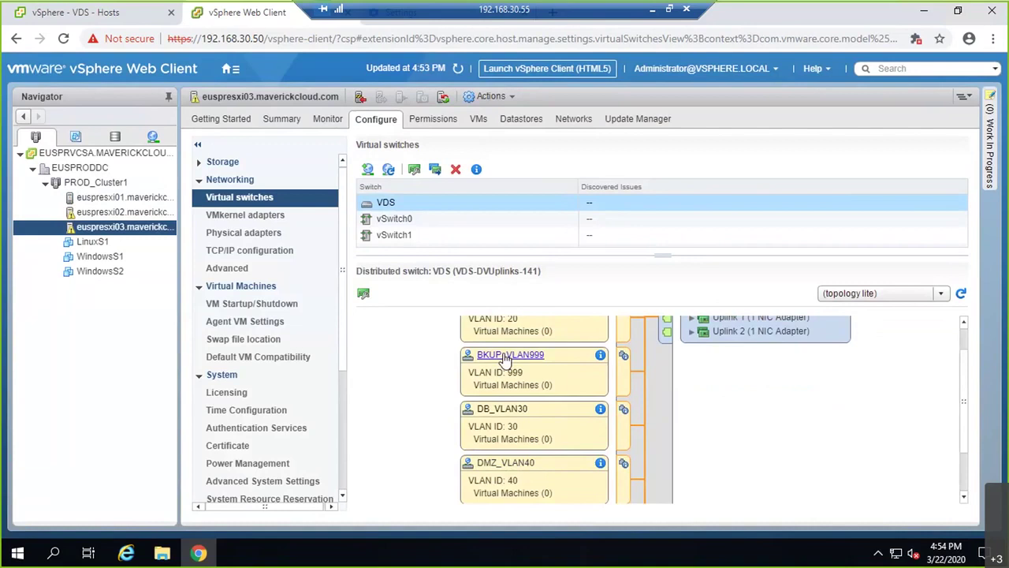
{"action": "scroll", "coordinate": [603, 378], "scroll_direction": "up", "scroll_amount": 1}
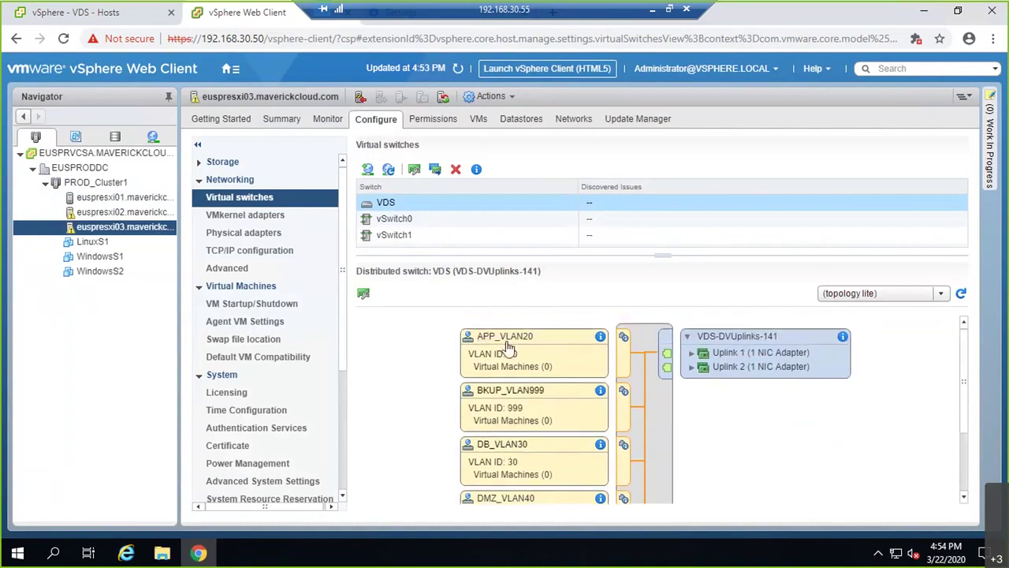
{"action": "scroll", "coordinate": [529, 468], "scroll_direction": "down", "scroll_amount": 2}
{"action": "scroll", "coordinate": [550, 402], "scroll_direction": "up", "scroll_amount": 2}
- Switch to Microsoft Whiteboard, cross out the vCenter Server title in red, and underline the handwritten path beside 50
{"action": "left_click", "coordinate": [653, 14]}
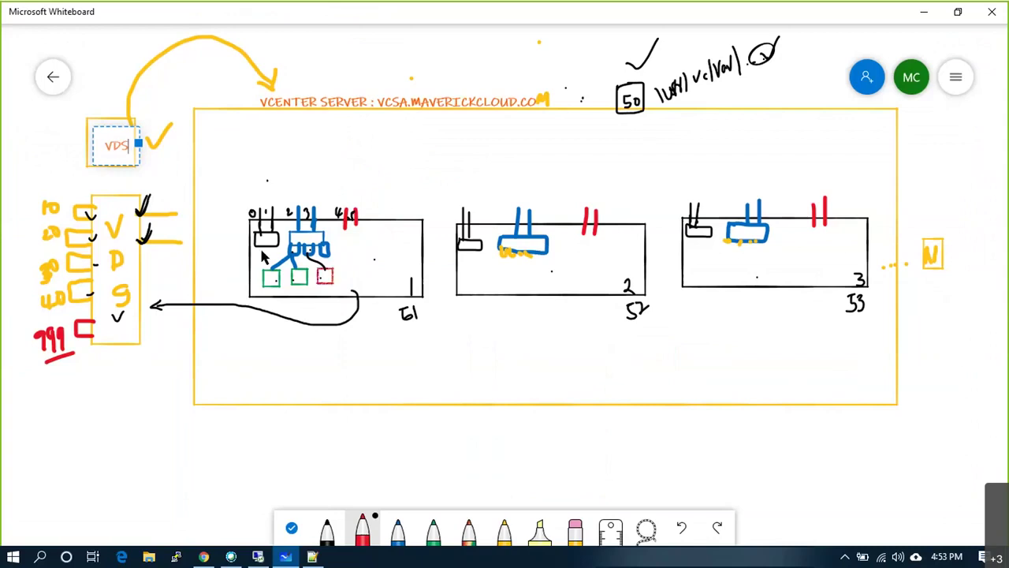
{"action": "mouse_move", "coordinate": [371, 88]}
{"action": "left_mouse_down"}
{"action": "mouse_move", "coordinate": [392, 119]}
{"action": "mouse_move", "coordinate": [373, 121]}
{"action": "left_mouse_up"}
{"action": "left_click_drag", "start_coordinate": [677, 112], "coordinate": [758, 81]}
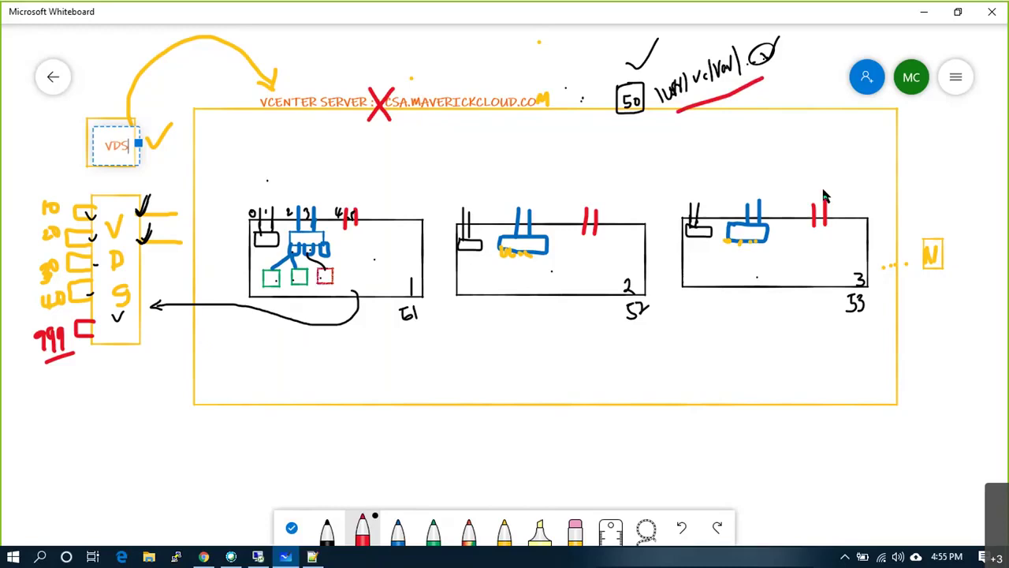
- Mark host boxes 1, 2 and 3 with red check marks and draw a red labelled box below host 3
{"action": "left_click_drag", "start_coordinate": [415, 227], "coordinate": [428, 215]}
{"action": "mouse_move", "coordinate": [636, 227]}
{"action": "left_mouse_down"}
{"action": "mouse_move", "coordinate": [640, 235]}
{"action": "mouse_move", "coordinate": [656, 207]}
{"action": "left_mouse_up"}
{"action": "left_click_drag", "start_coordinate": [862, 227], "coordinate": [896, 191]}
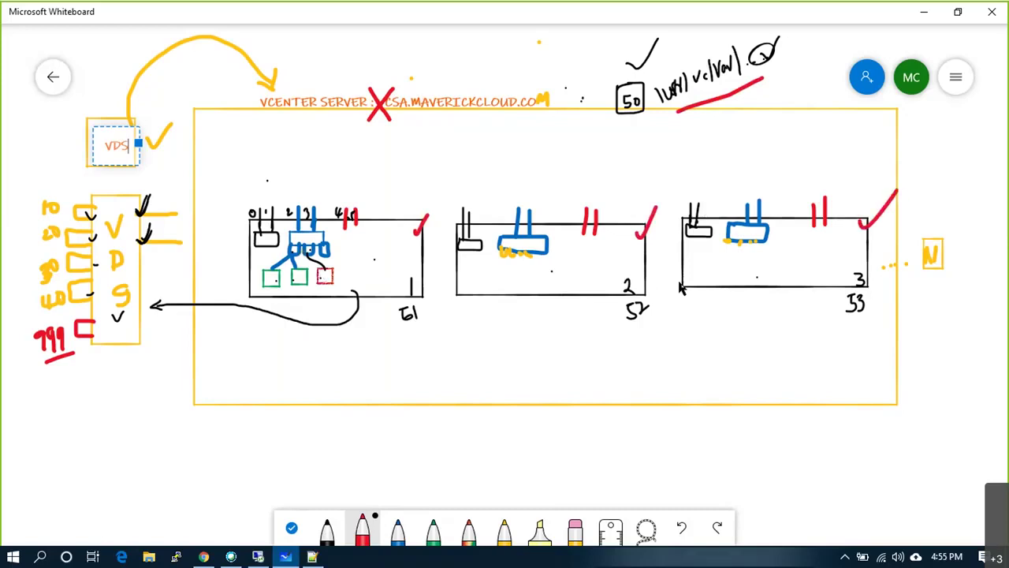
{"action": "mouse_move", "coordinate": [780, 336]}
{"action": "left_mouse_down"}
{"action": "mouse_move", "coordinate": [804, 333]}
{"action": "mouse_move", "coordinate": [820, 355]}
{"action": "left_mouse_up"}
- Thicken the red cross on the vCenter Server title, then circle the handwritten path and draw a red arrow from it to host 1
{"action": "mouse_move", "coordinate": [370, 88]}
{"action": "left_mouse_down"}
{"action": "mouse_move", "coordinate": [382, 118]}
{"action": "mouse_move", "coordinate": [367, 123]}
{"action": "left_mouse_up"}
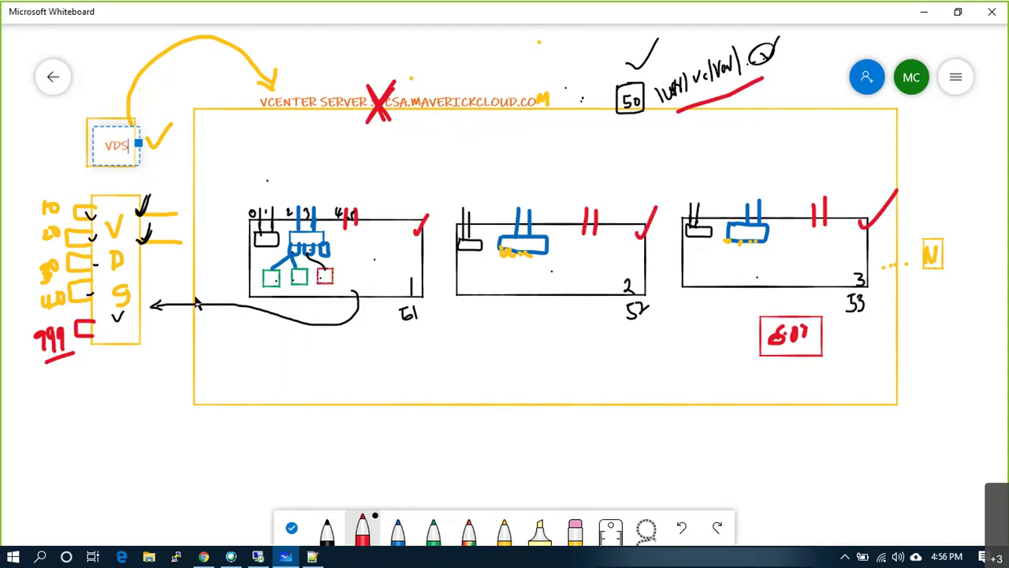
{"action": "mouse_move", "coordinate": [806, 41]}
{"action": "left_mouse_down"}
{"action": "mouse_move", "coordinate": [678, 41]}
{"action": "mouse_move", "coordinate": [690, 112]}
{"action": "mouse_move", "coordinate": [775, 68]}
{"action": "mouse_move", "coordinate": [804, 31]}
{"action": "left_mouse_up"}
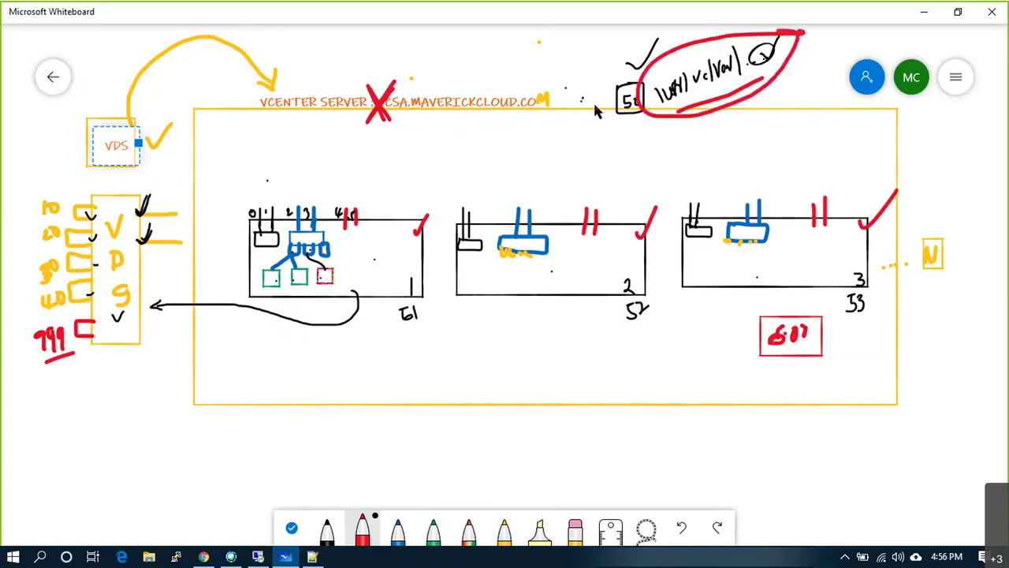
{"action": "mouse_move", "coordinate": [683, 113]}
{"action": "left_mouse_down"}
{"action": "mouse_move", "coordinate": [718, 105]}
{"action": "mouse_move", "coordinate": [733, 117]}
{"action": "mouse_move", "coordinate": [696, 128]}
{"action": "mouse_move", "coordinate": [529, 130]}
{"action": "mouse_move", "coordinate": [437, 175]}
{"action": "mouse_move", "coordinate": [417, 215]}
{"action": "mouse_move", "coordinate": [426, 216]}
{"action": "left_mouse_up"}
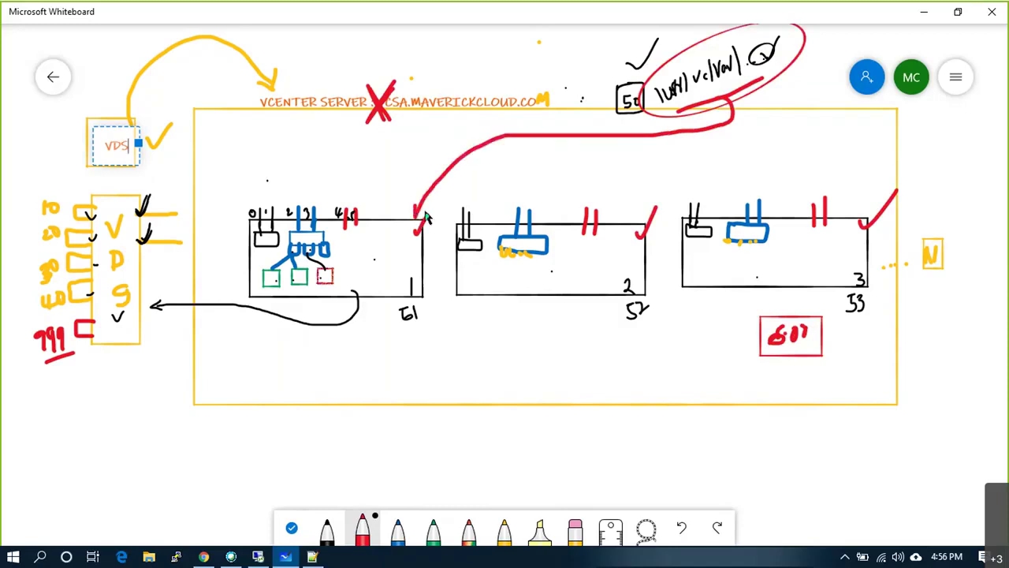
- Draw a yellow switch in host 1 with two uplinks over adapters 4 and 5 and a row of port groups beneath it
{"action": "left_click", "coordinate": [505, 530]}
{"action": "mouse_move", "coordinate": [339, 231]}
{"action": "left_mouse_down"}
{"action": "mouse_move", "coordinate": [385, 236]}
{"action": "mouse_move", "coordinate": [357, 246]}
{"action": "mouse_move", "coordinate": [340, 229]}
{"action": "mouse_move", "coordinate": [360, 187]}
{"action": "left_mouse_up"}
{"action": "left_click_drag", "start_coordinate": [348, 229], "coordinate": [347, 180]}
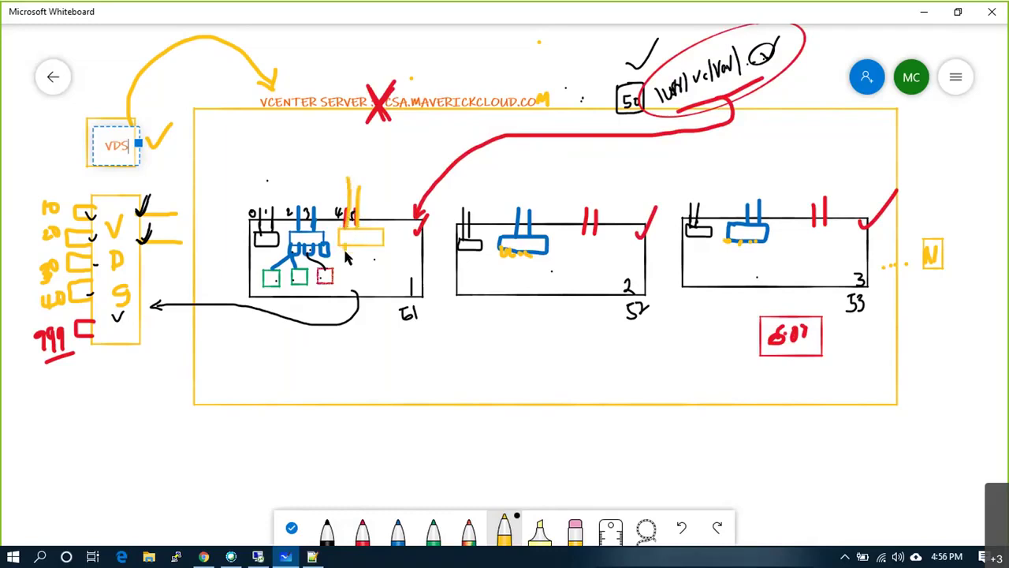
{"action": "left_click_drag", "start_coordinate": [354, 245], "coordinate": [390, 251]}
- Draw matching yellow switches with port groups under the red adapters of hosts 2 and 3
{"action": "left_click_drag", "start_coordinate": [568, 235], "coordinate": [618, 235]}
{"action": "mouse_move", "coordinate": [804, 227]}
{"action": "left_mouse_down"}
{"action": "mouse_move", "coordinate": [842, 227]}
{"action": "mouse_move", "coordinate": [844, 246]}
{"action": "left_mouse_up"}
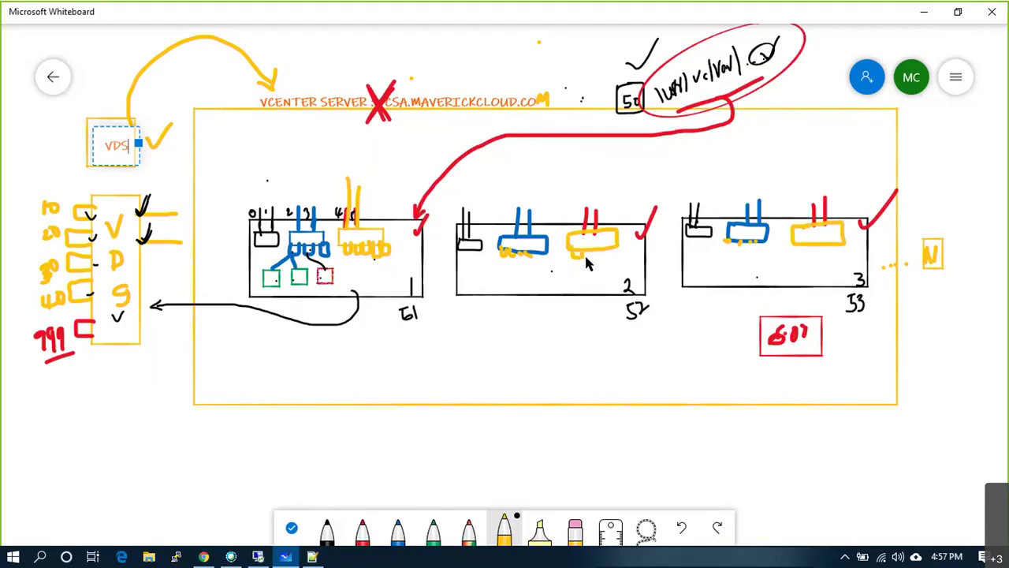
{"action": "left_click_drag", "start_coordinate": [591, 252], "coordinate": [624, 256]}
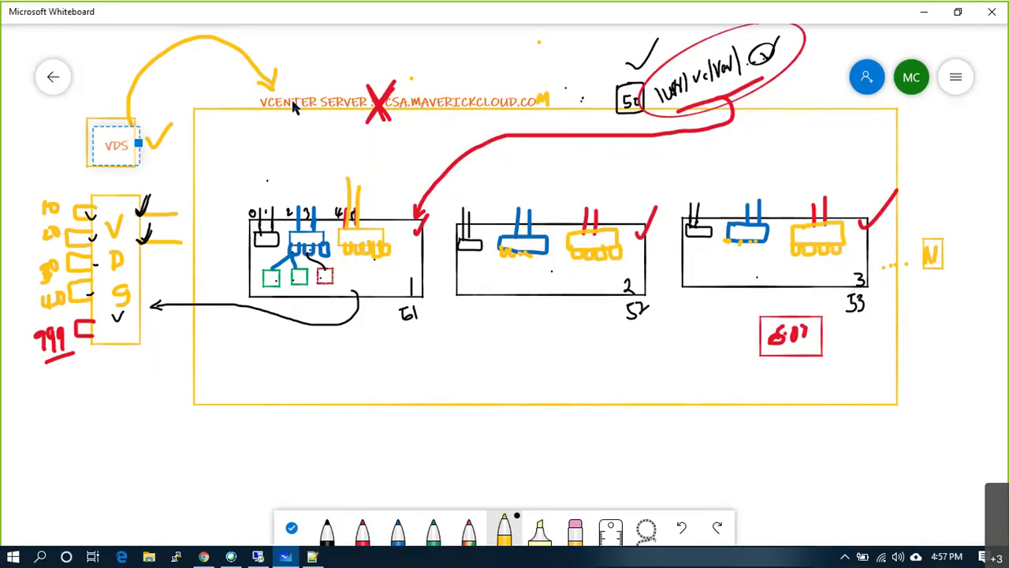
- Frame the vCenter Server title in yellow, draw an arrow from it to the check mark above 50, and cross the frame
{"action": "mouse_move", "coordinate": [260, 101]}
{"action": "left_mouse_down"}
{"action": "mouse_move", "coordinate": [259, 116]}
{"action": "mouse_move", "coordinate": [552, 121]}
{"action": "mouse_move", "coordinate": [468, 79]}
{"action": "mouse_move", "coordinate": [268, 79]}
{"action": "left_mouse_up"}
{"action": "mouse_move", "coordinate": [551, 87]}
{"action": "left_mouse_down"}
{"action": "mouse_move", "coordinate": [554, 61]}
{"action": "mouse_move", "coordinate": [603, 52]}
{"action": "mouse_move", "coordinate": [640, 68]}
{"action": "left_mouse_up"}
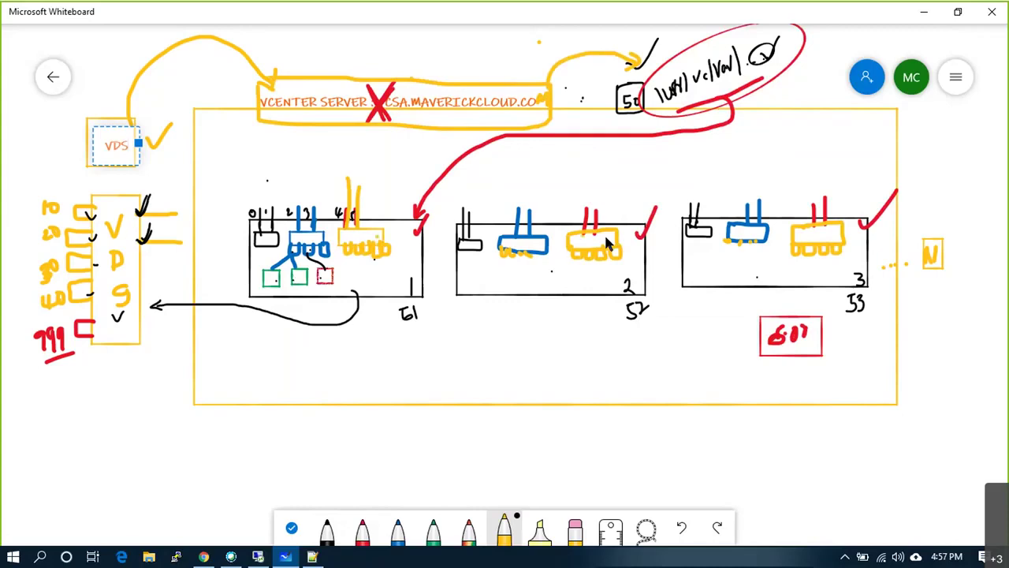
{"action": "mouse_move", "coordinate": [301, 61]}
{"action": "left_mouse_down"}
{"action": "mouse_move", "coordinate": [330, 95]}
{"action": "mouse_move", "coordinate": [303, 98]}
{"action": "left_mouse_up"}
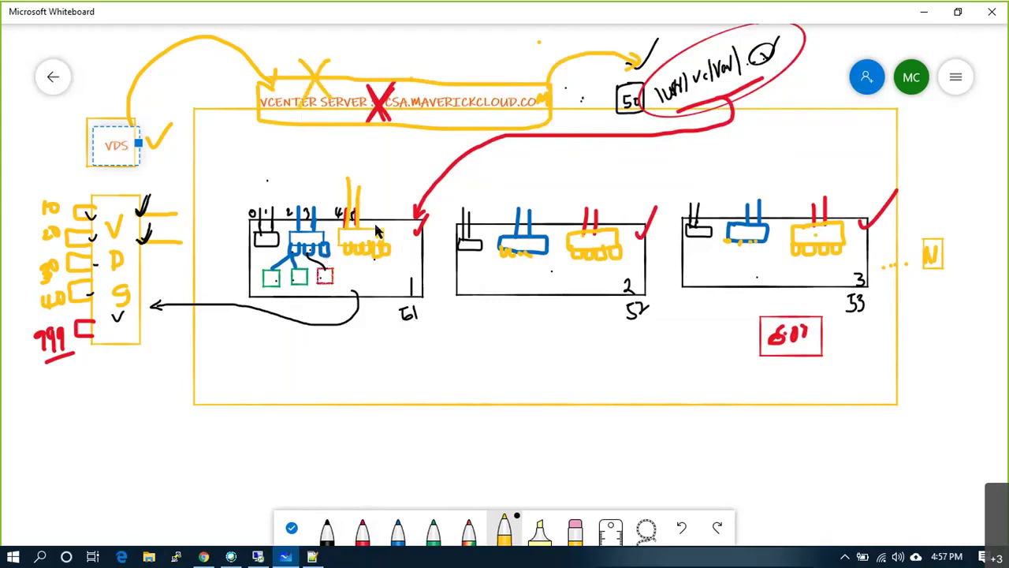
- Draw yellow virtual machine boxes in hosts 1, 2 and 3 connected to the port groups, and put a yellow cross on the outer frame
{"action": "mouse_move", "coordinate": [351, 270]}
{"action": "left_mouse_down"}
{"action": "mouse_move", "coordinate": [354, 280]}
{"action": "mouse_move", "coordinate": [363, 270]}
{"action": "mouse_move", "coordinate": [404, 281]}
{"action": "mouse_move", "coordinate": [415, 265]}
{"action": "mouse_move", "coordinate": [351, 269]}
{"action": "left_mouse_up"}
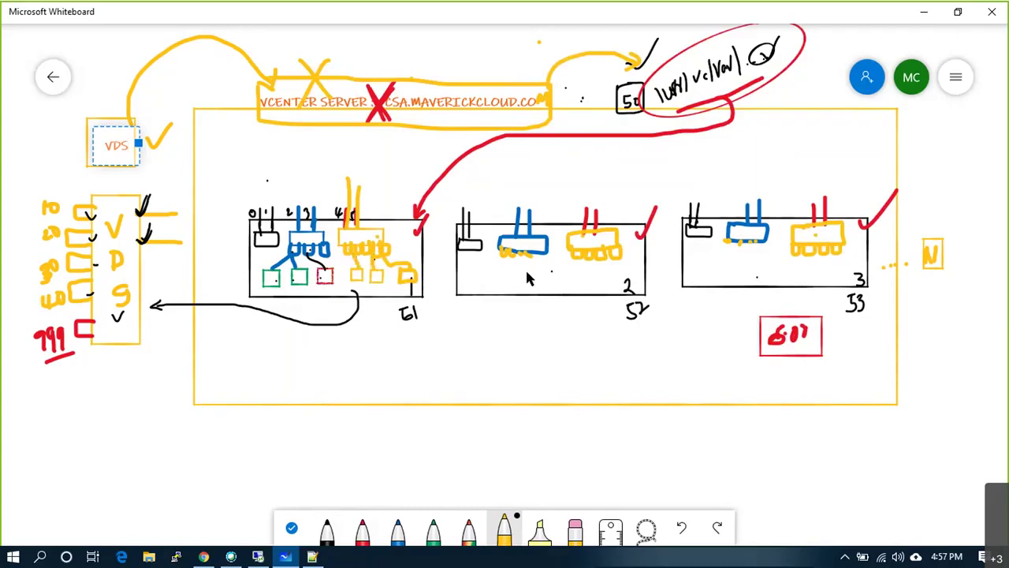
{"action": "mouse_move", "coordinate": [556, 268]}
{"action": "left_mouse_down"}
{"action": "mouse_move", "coordinate": [569, 280]}
{"action": "mouse_move", "coordinate": [590, 270]}
{"action": "mouse_move", "coordinate": [629, 289]}
{"action": "mouse_move", "coordinate": [612, 269]}
{"action": "left_mouse_up"}
{"action": "mouse_move", "coordinate": [489, 271]}
{"action": "left_mouse_down"}
{"action": "mouse_move", "coordinate": [489, 288]}
{"action": "mouse_move", "coordinate": [531, 287]}
{"action": "mouse_move", "coordinate": [514, 272]}
{"action": "left_mouse_up"}
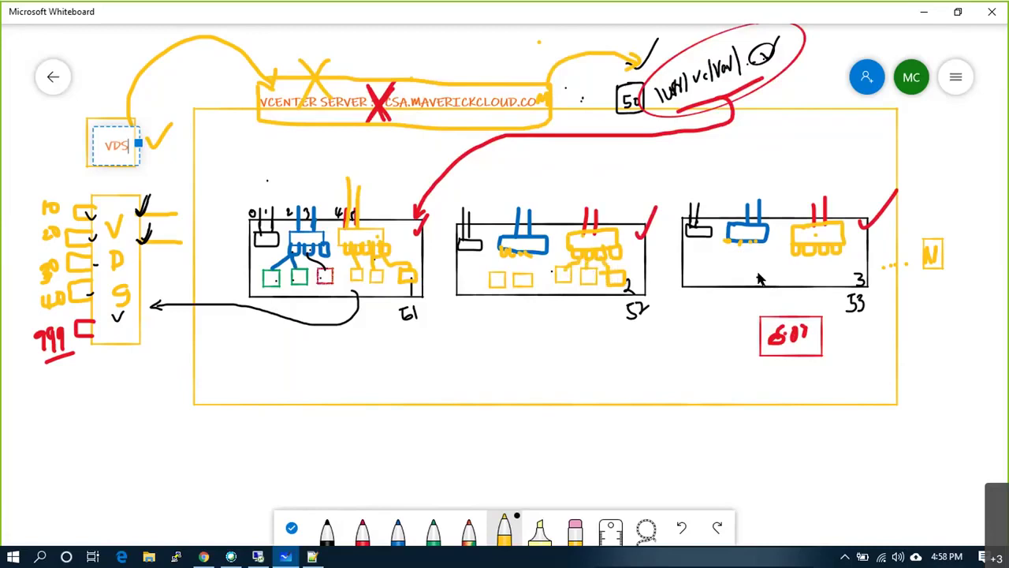
{"action": "mouse_move", "coordinate": [740, 261]}
{"action": "left_mouse_down"}
{"action": "mouse_move", "coordinate": [781, 276]}
{"action": "mouse_move", "coordinate": [788, 254]}
{"action": "left_mouse_up"}
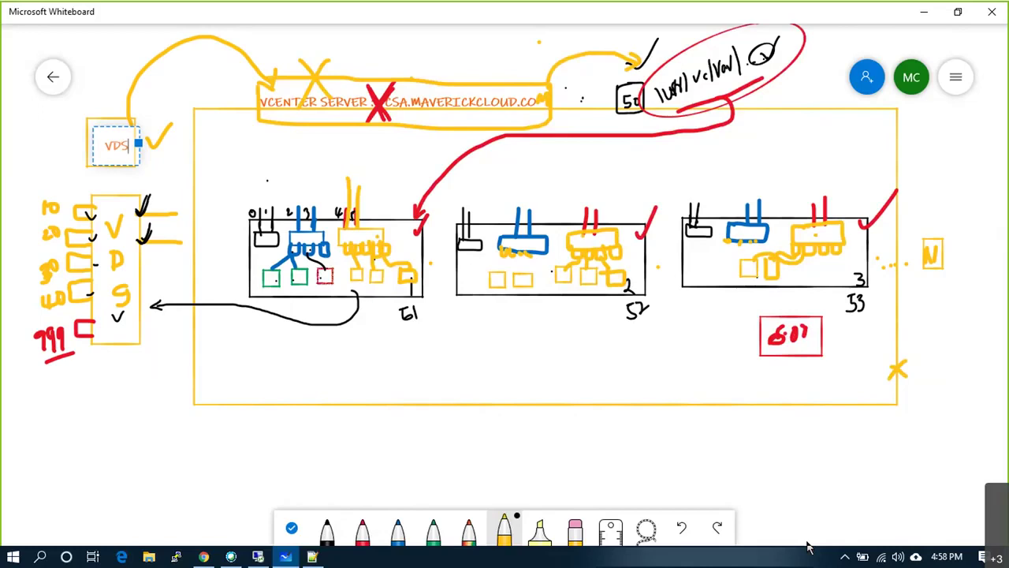
- Add the text label "Single Point of Failure!" above the vCenter Server title
{"action": "right_click", "coordinate": [338, 40]}
{"action": "left_click", "coordinate": [356, 42]}
{"action": "type", "text": "Single P"}
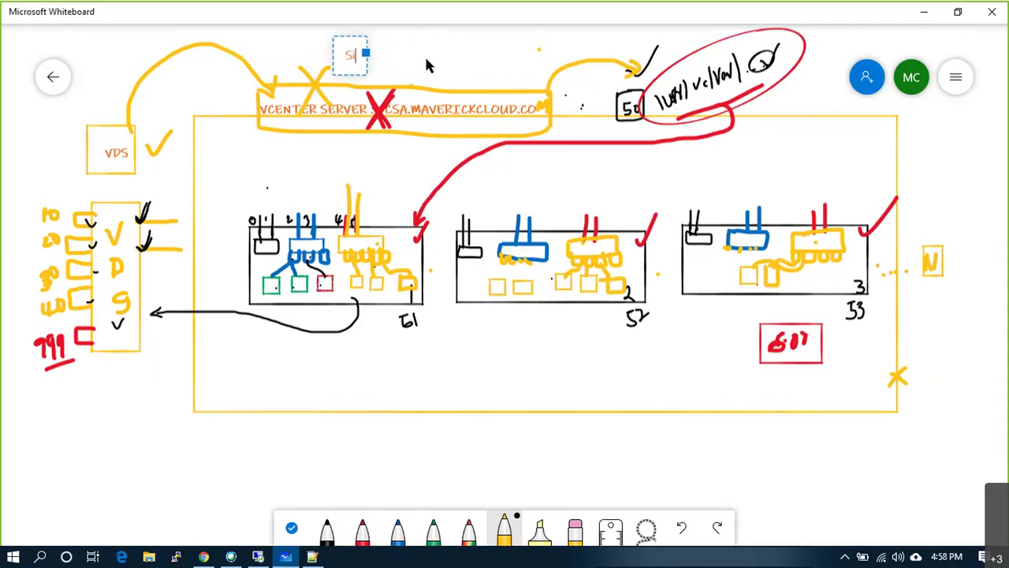
{"action": "type", "text": "oint"}
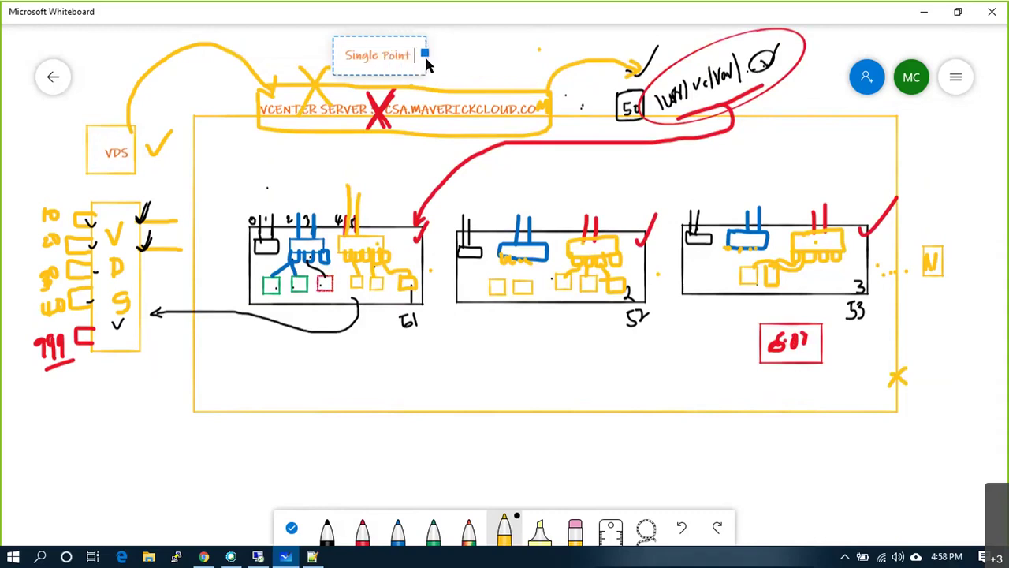
{"action": "type", "text": " of Failure!"}
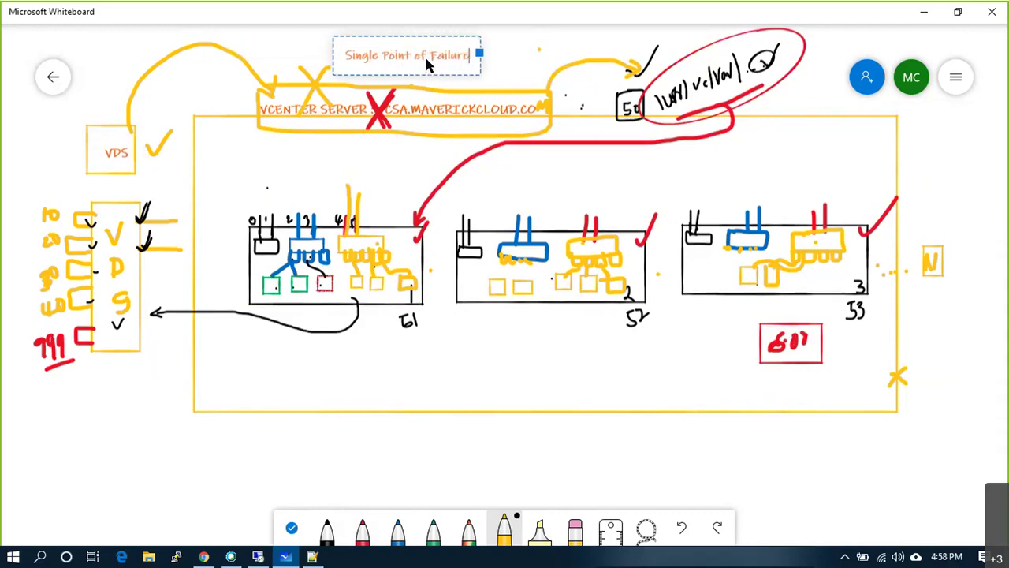
{"action": "left_click", "coordinate": [508, 54]}
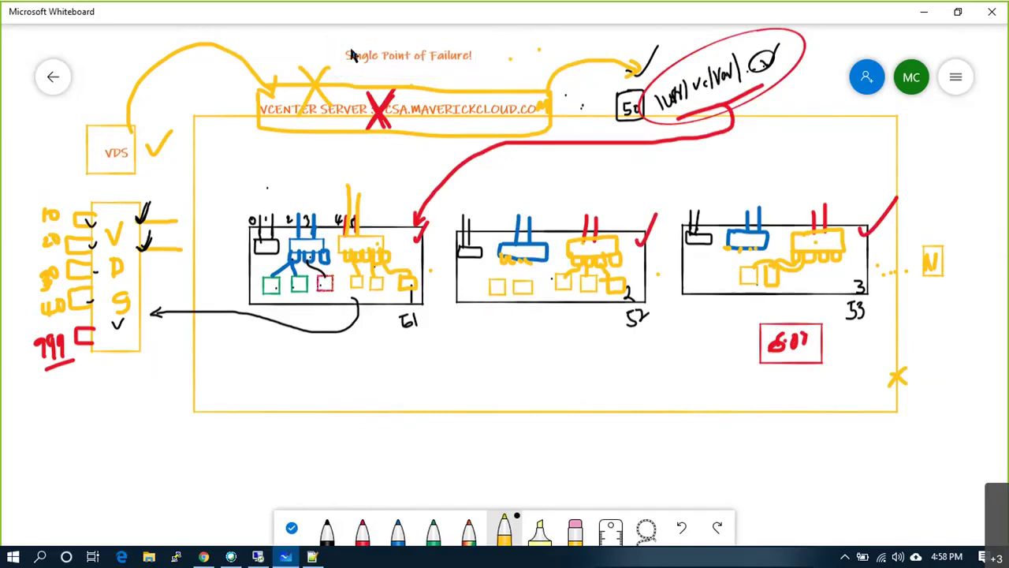
- Draw a yellow frame around the "Single Point of Failure!" label and cross it at the upper edge
{"action": "left_click_drag", "start_coordinate": [338, 38], "coordinate": [419, 34]}
{"action": "mouse_move", "coordinate": [474, 62]}
{"action": "left_mouse_down"}
{"action": "mouse_move", "coordinate": [344, 65]}
{"action": "mouse_move", "coordinate": [338, 40]}
{"action": "left_mouse_up"}
{"action": "mouse_move", "coordinate": [433, 30]}
{"action": "left_mouse_down"}
{"action": "mouse_move", "coordinate": [470, 50]}
{"action": "mouse_move", "coordinate": [431, 47]}
{"action": "left_mouse_up"}
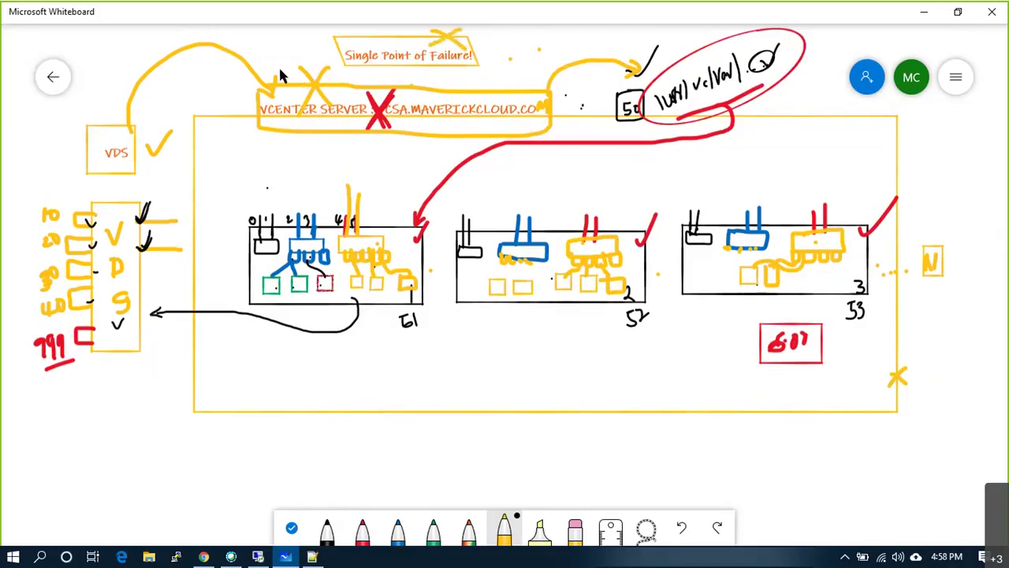
{"action": "left_click", "coordinate": [430, 46]}
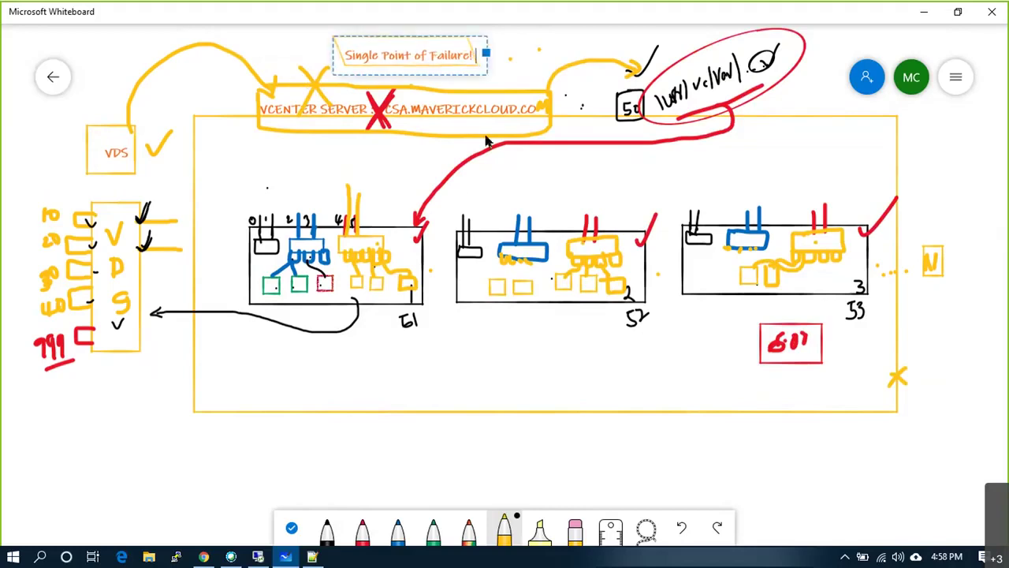